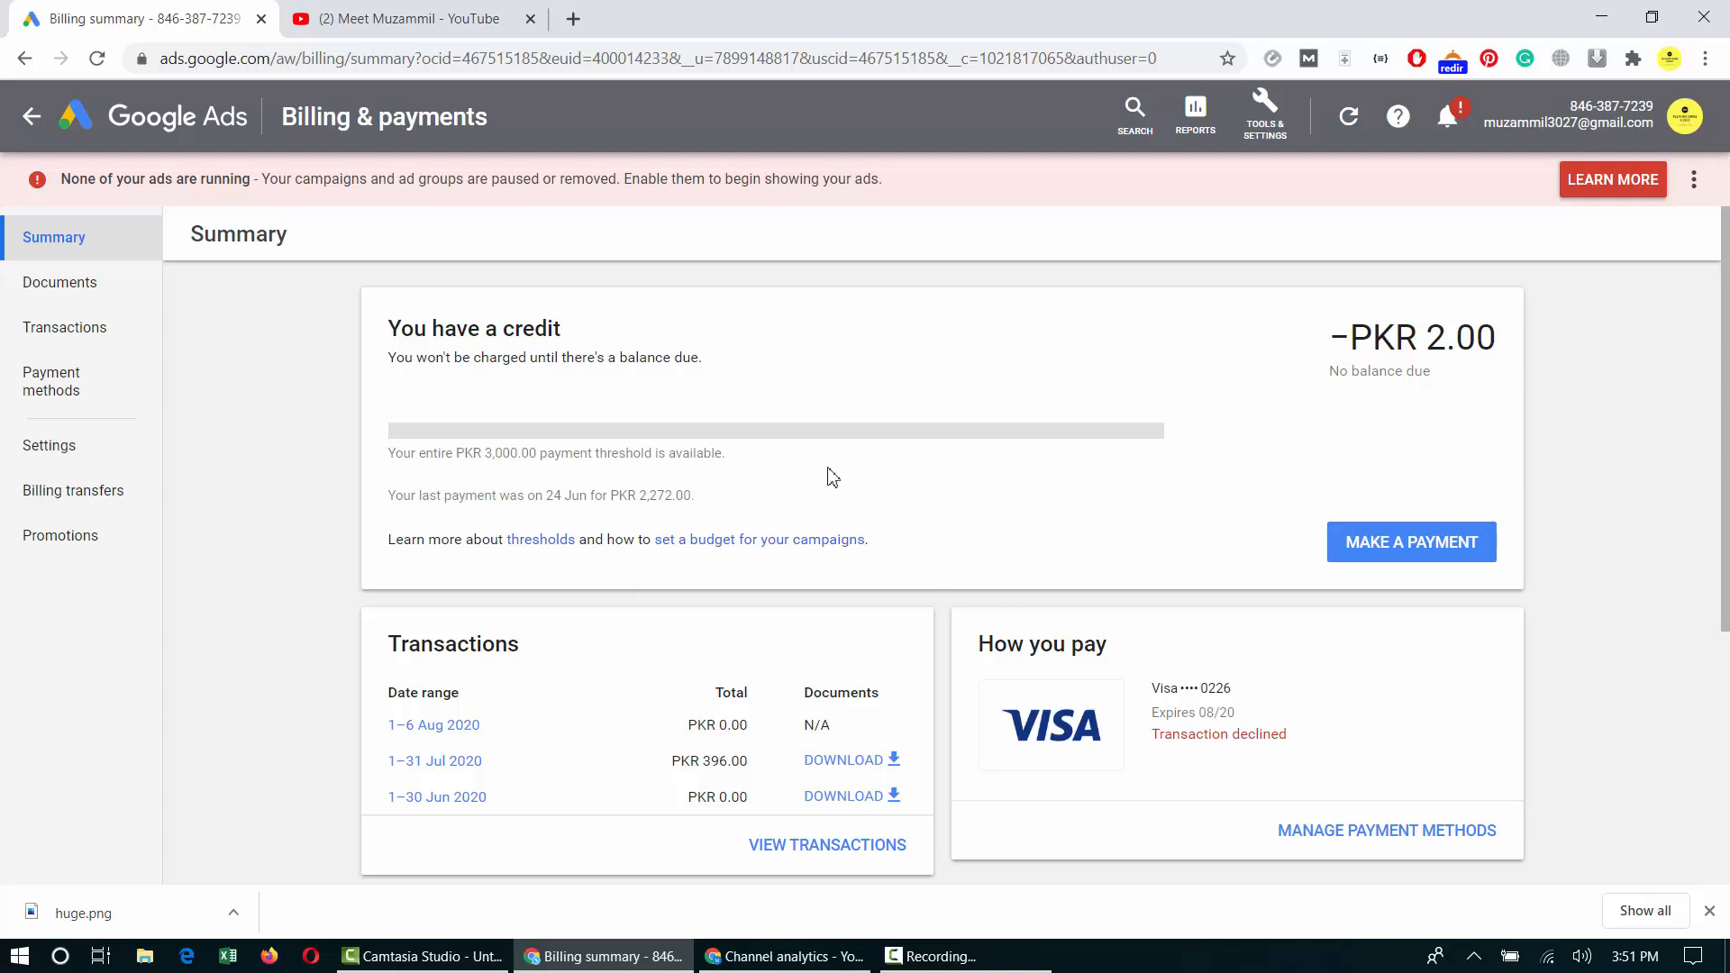
double_click(653, 496)
double_click(501, 453)
click(607, 434)
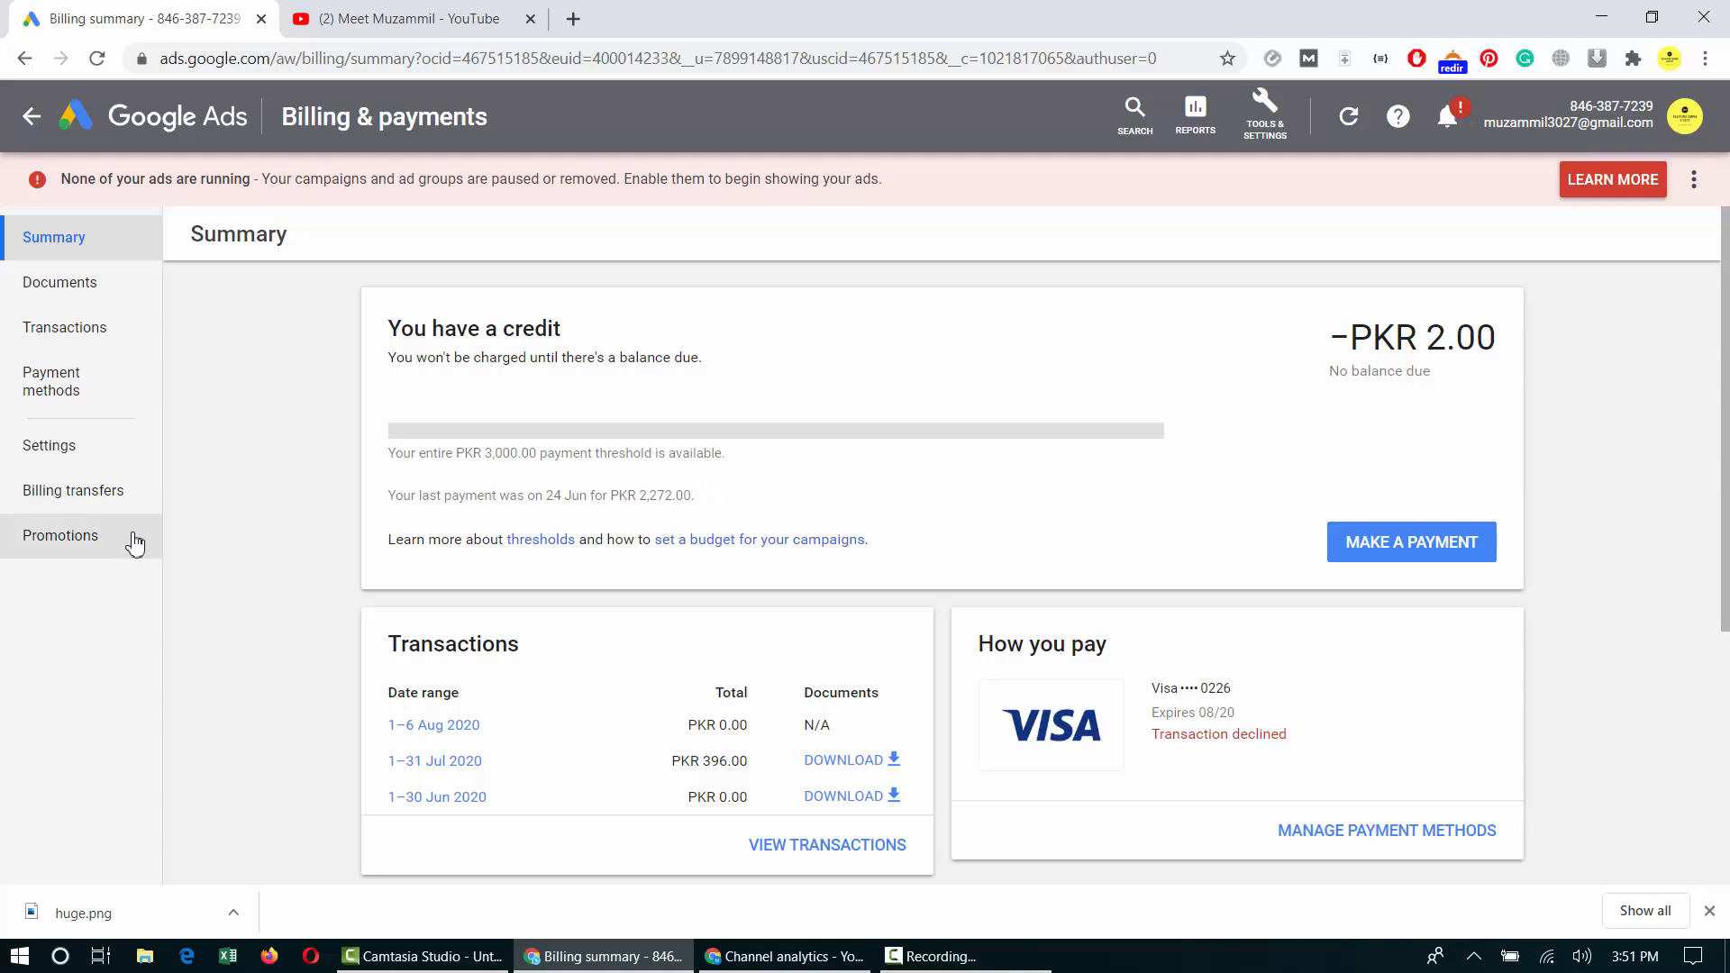
View the billing promotions and the form for adding a promotional code, closing it without submitting a code.
click(55, 562)
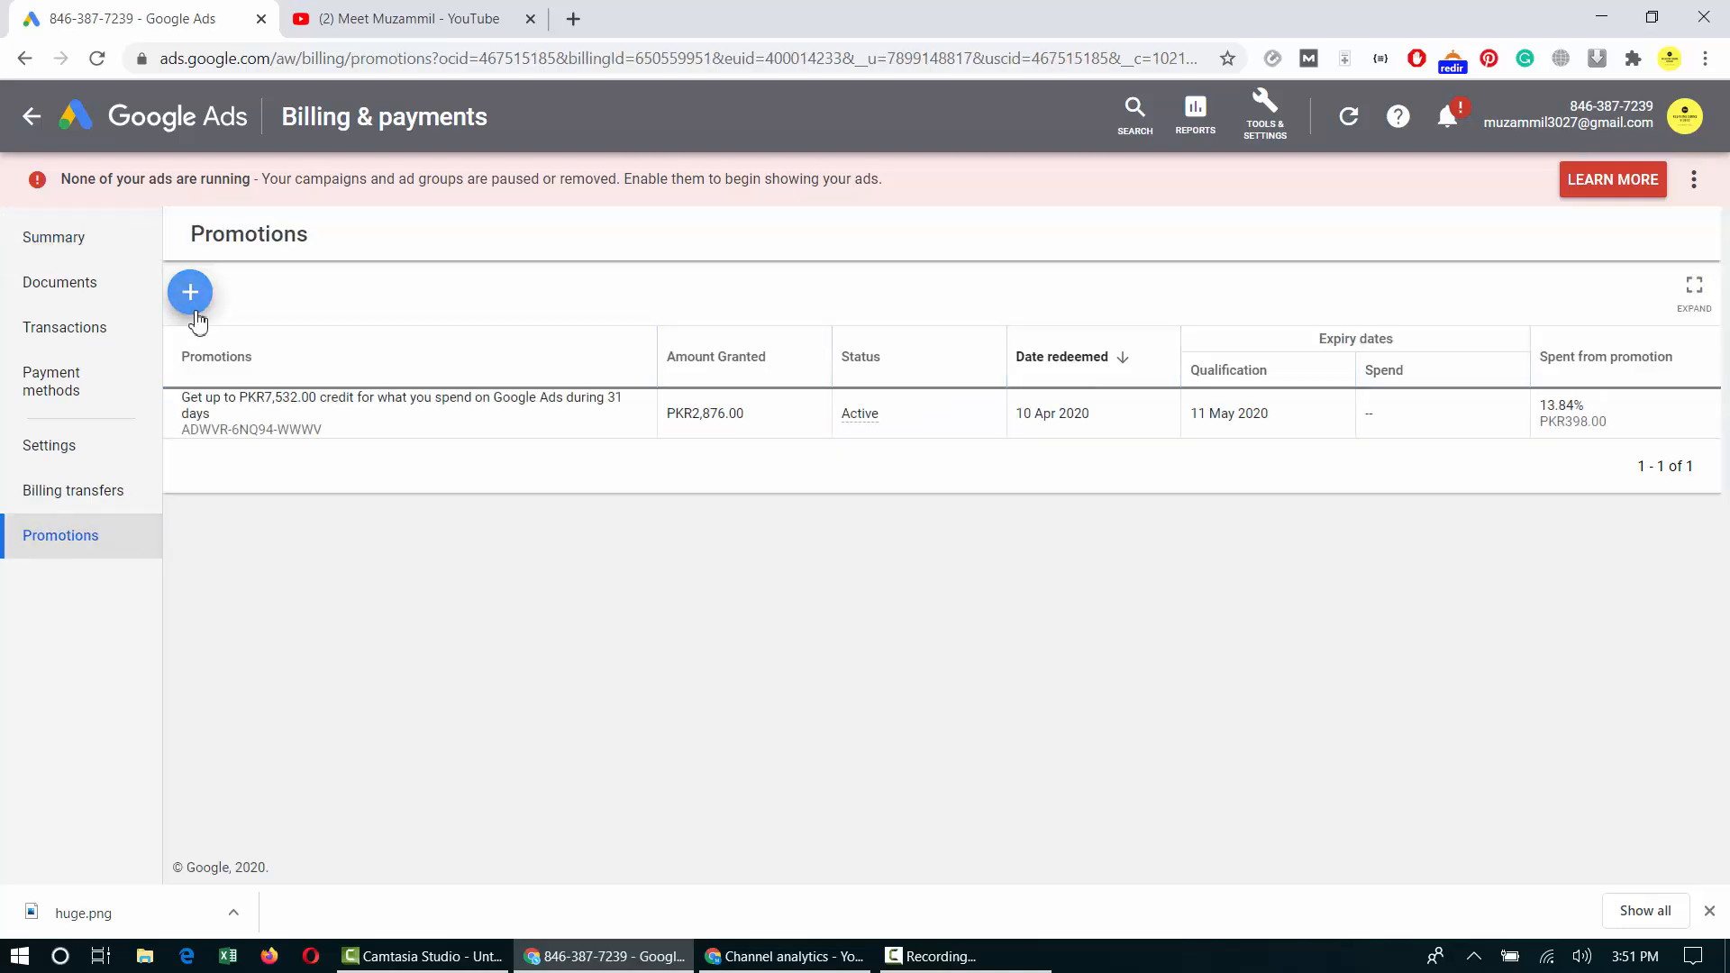
click(191, 298)
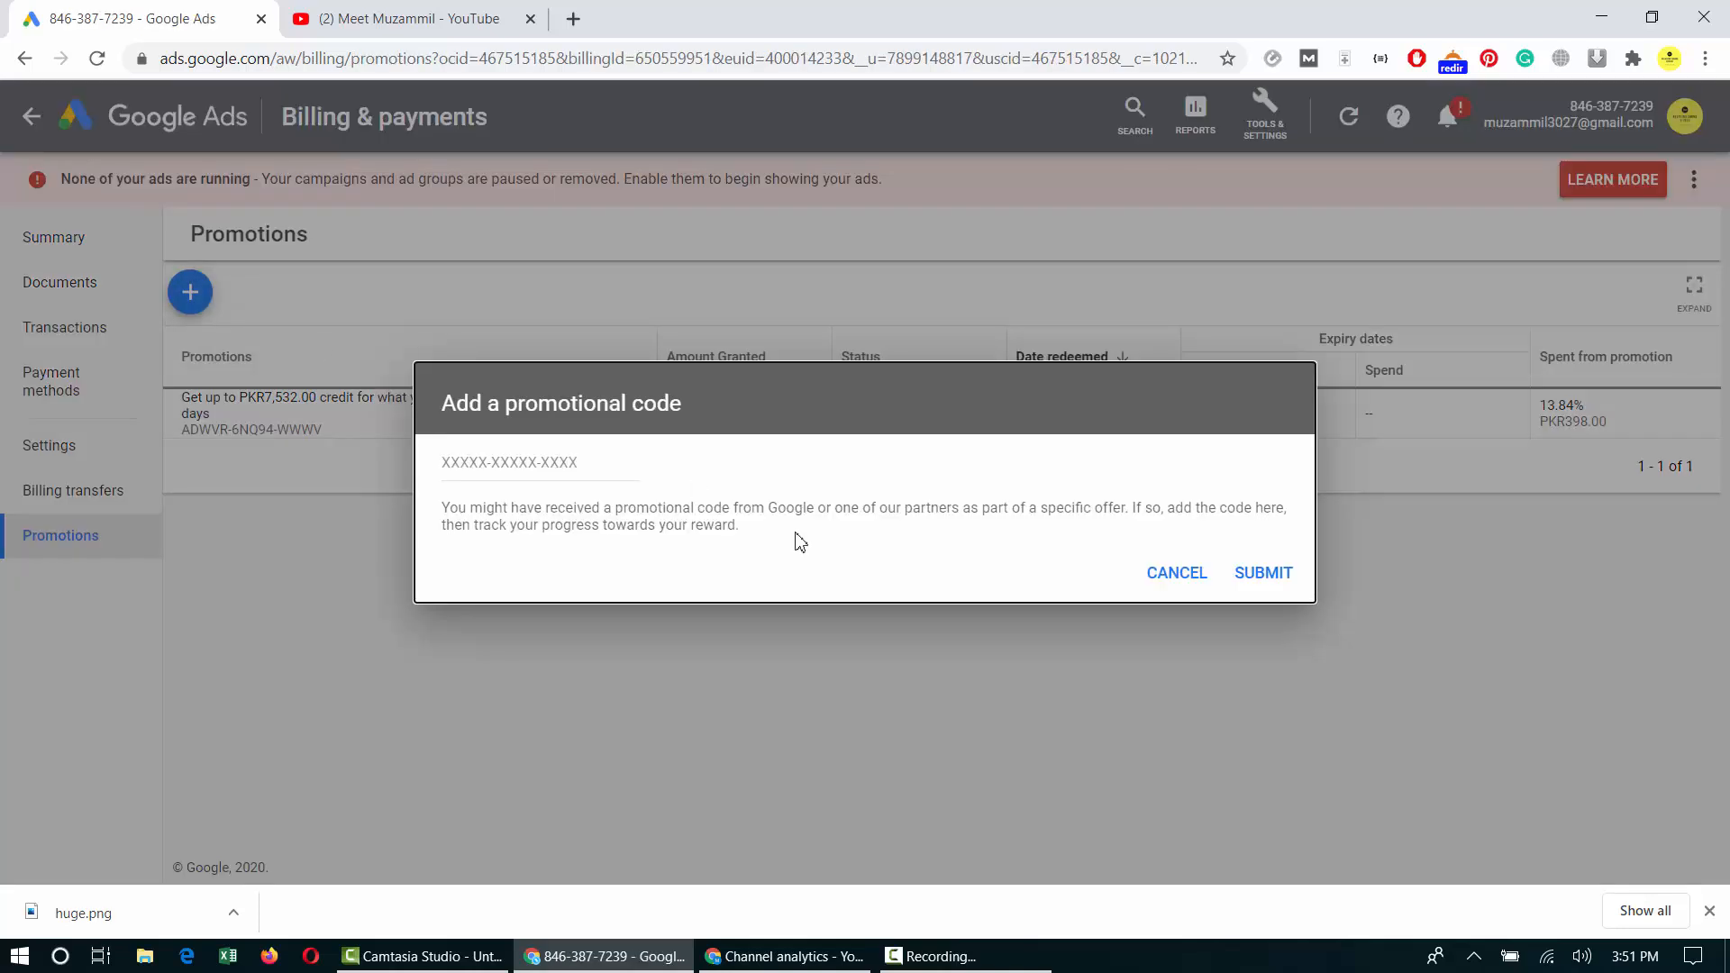
click(1181, 575)
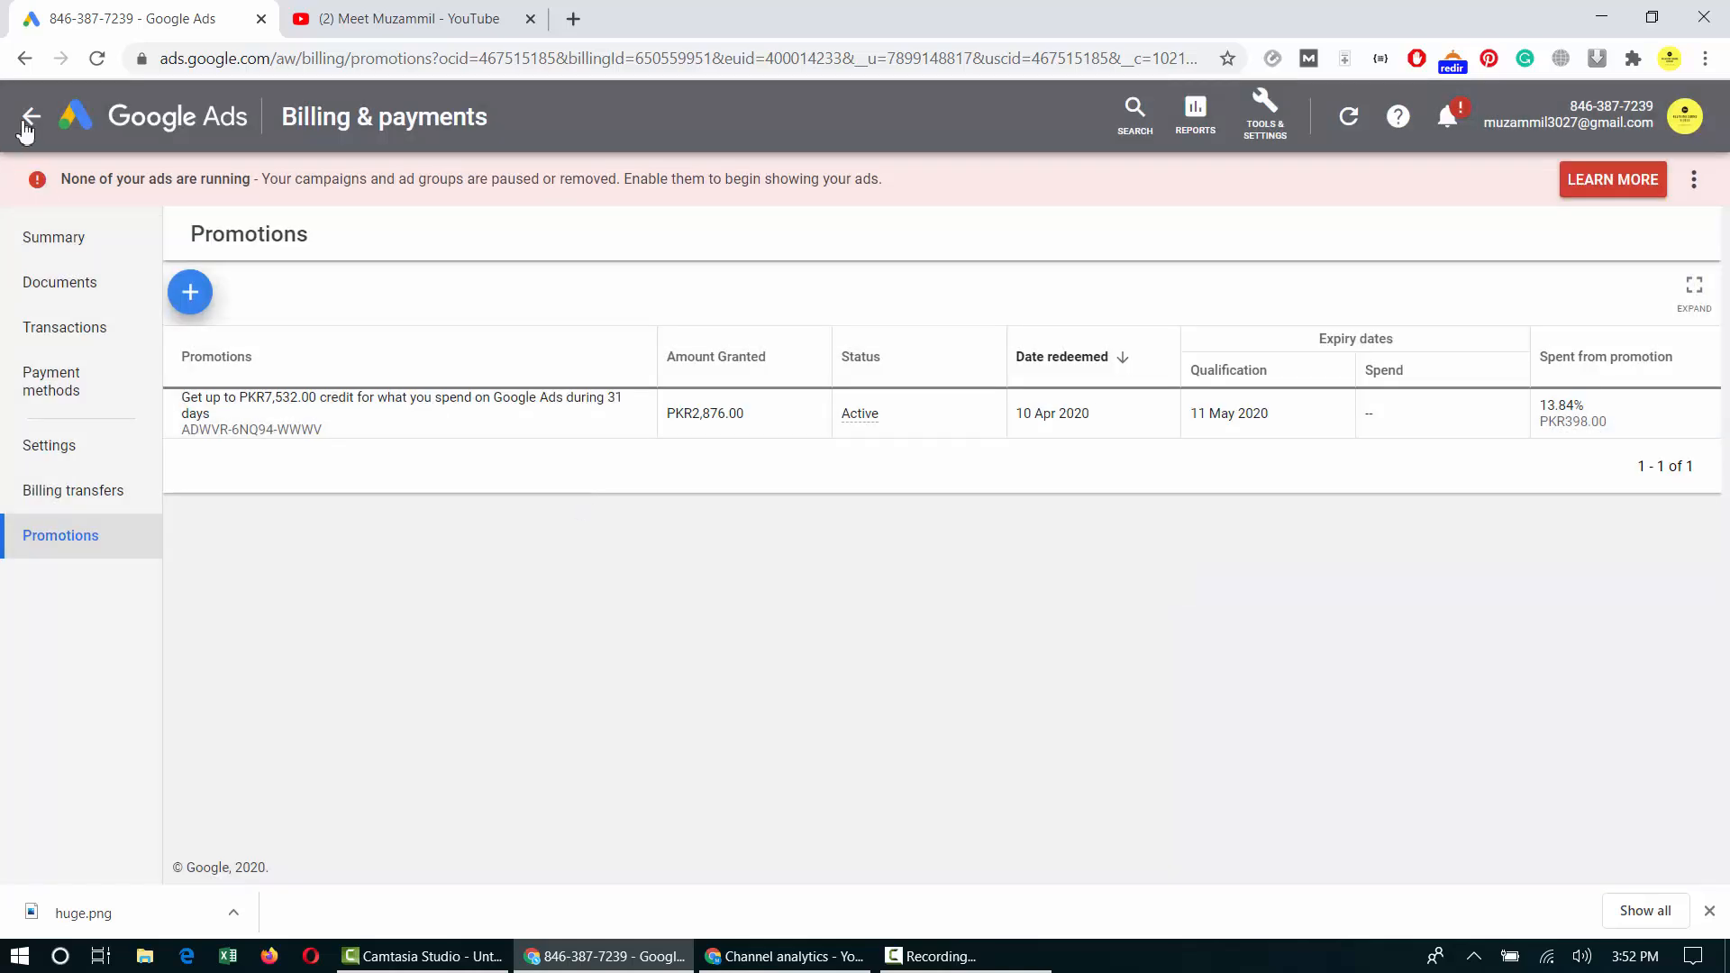
Start a new campaign from the account overview and choose to create it without a goal's guidance.
click(31, 116)
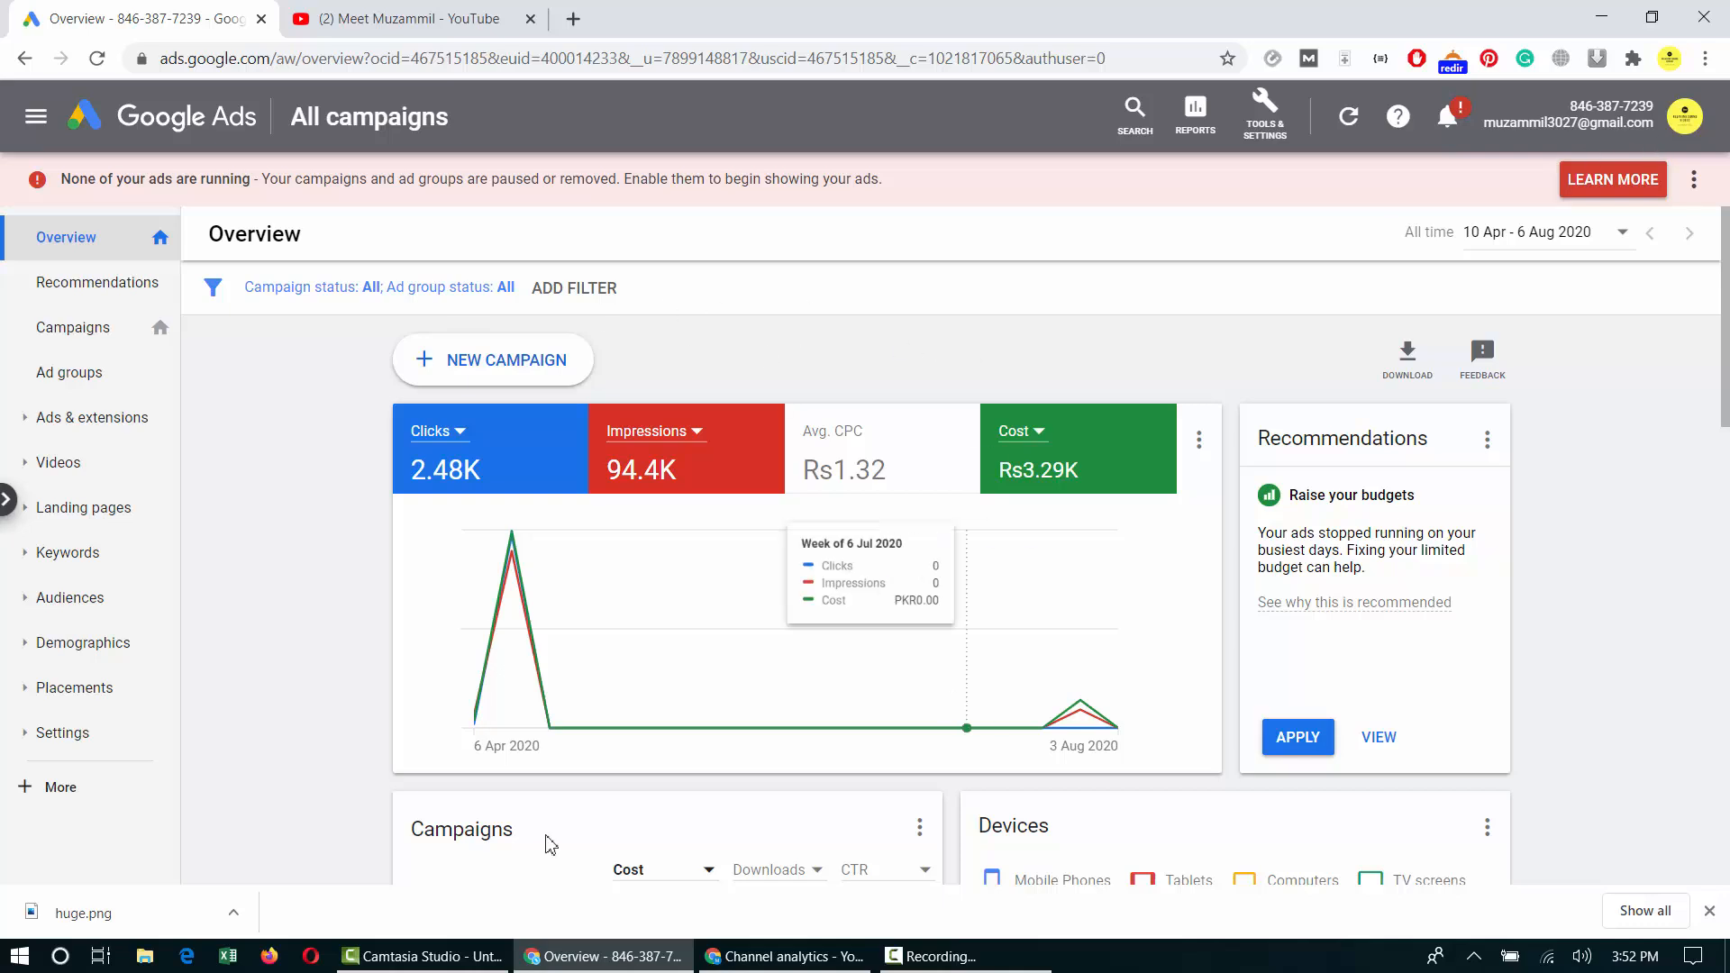
click(538, 360)
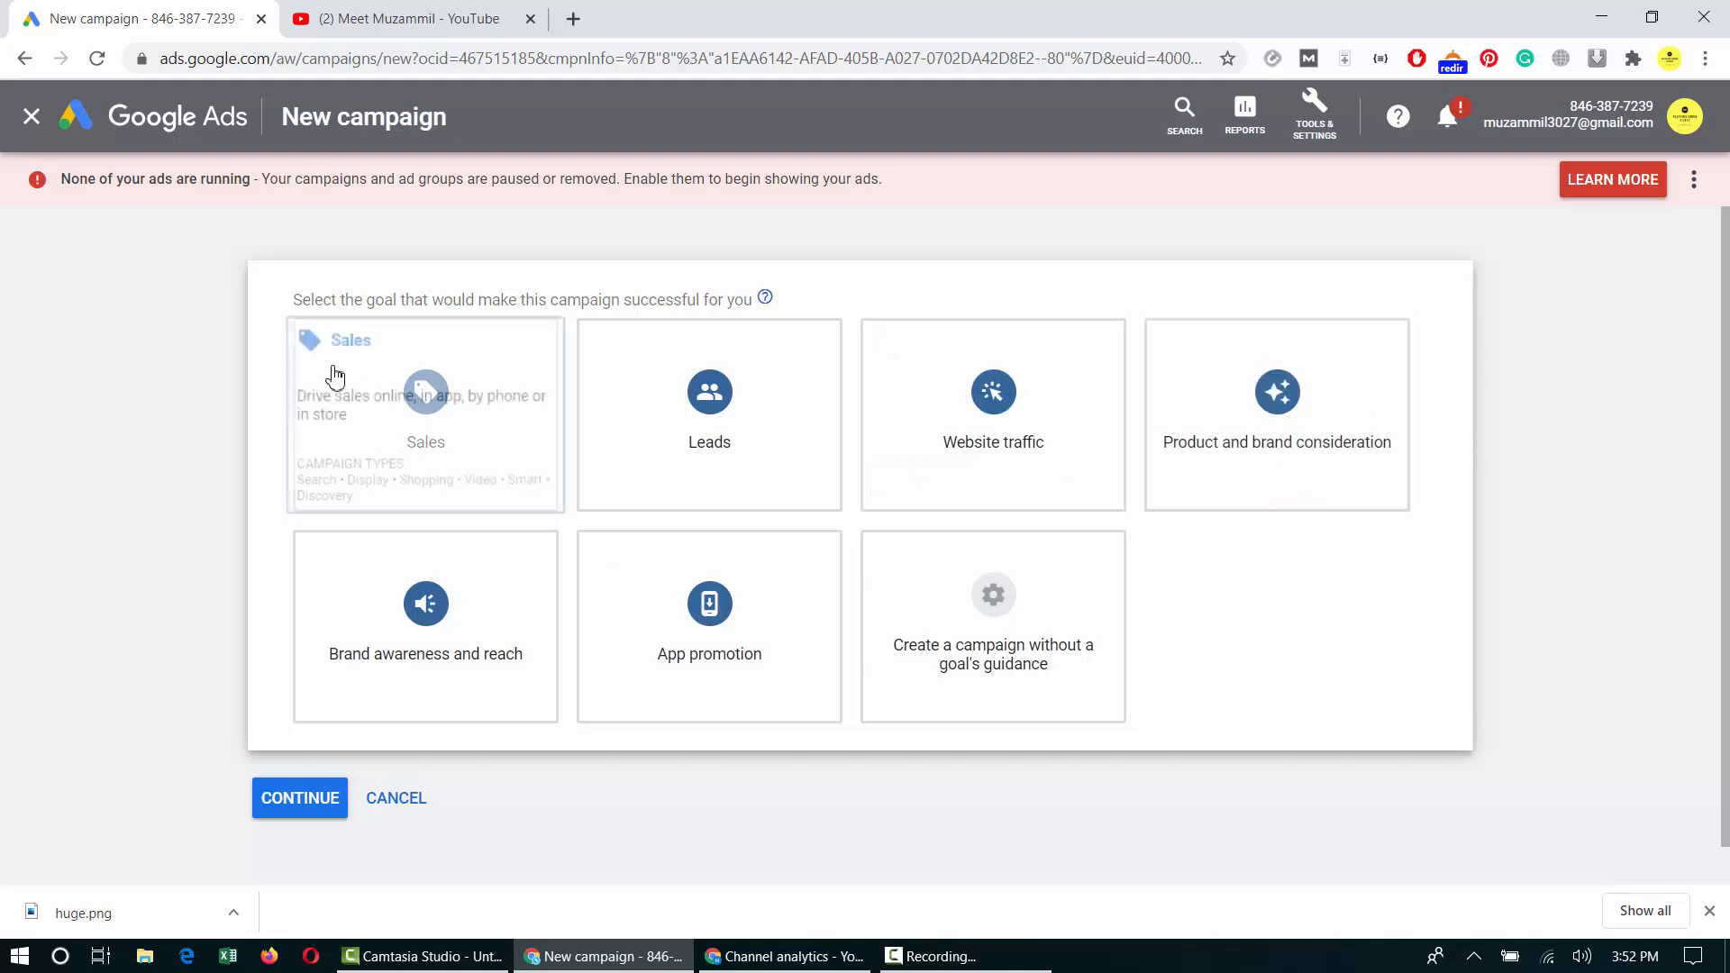
click(927, 706)
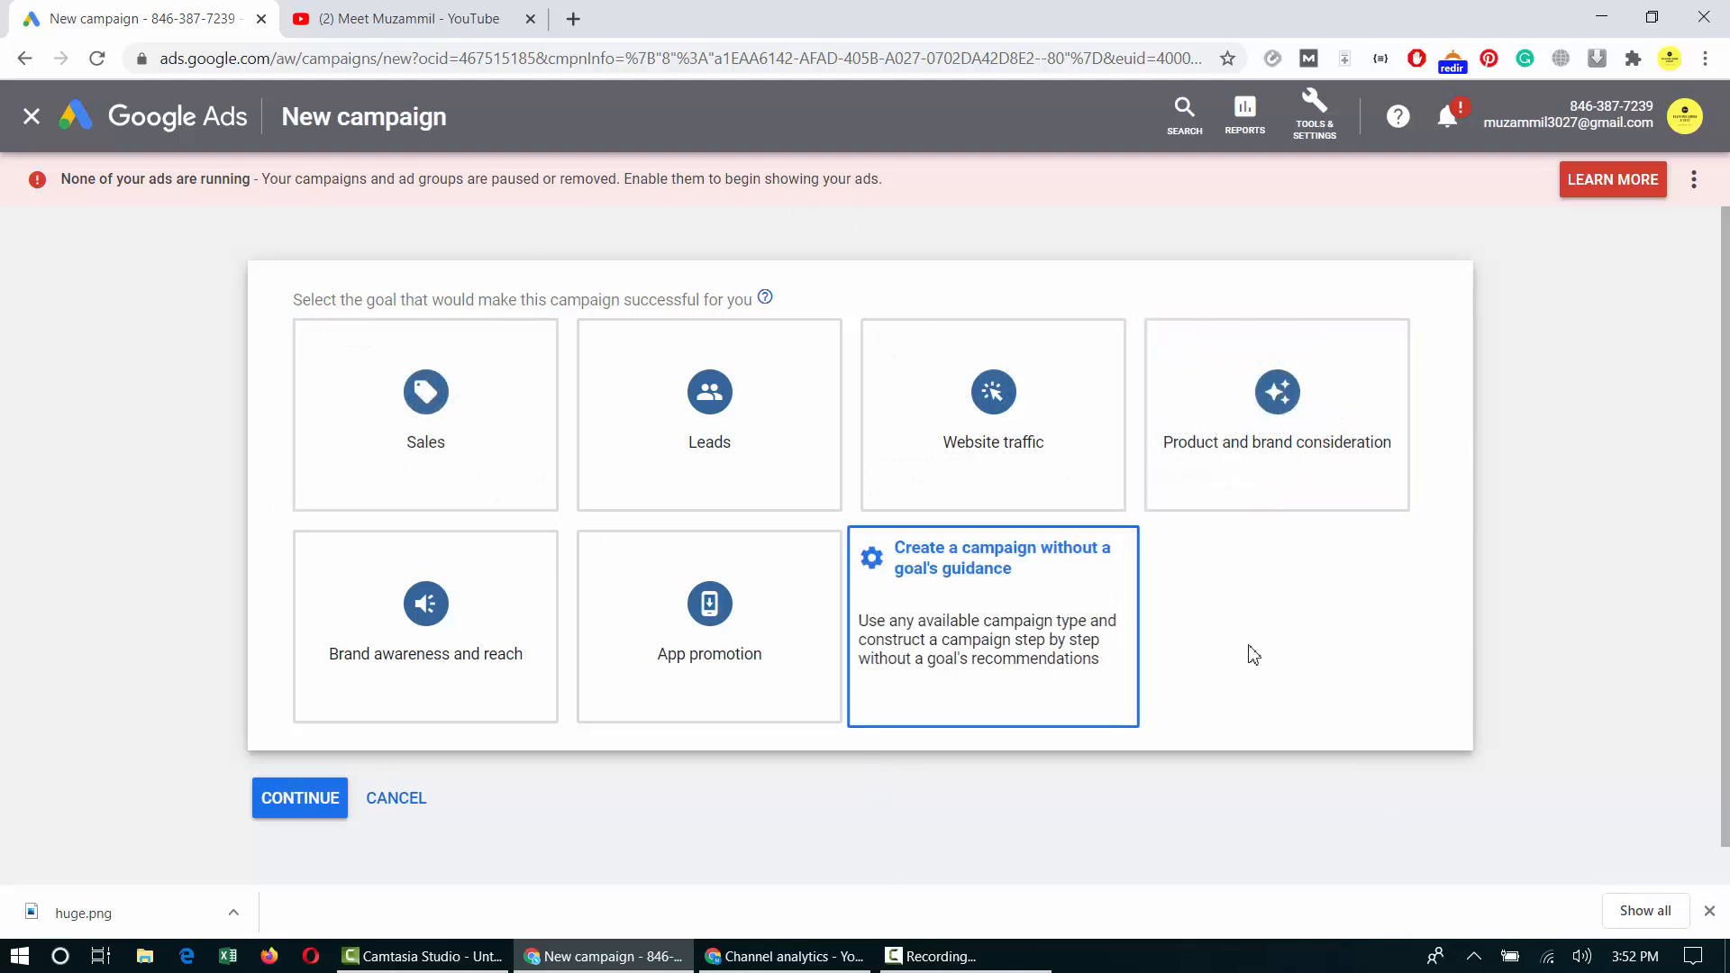
click(996, 664)
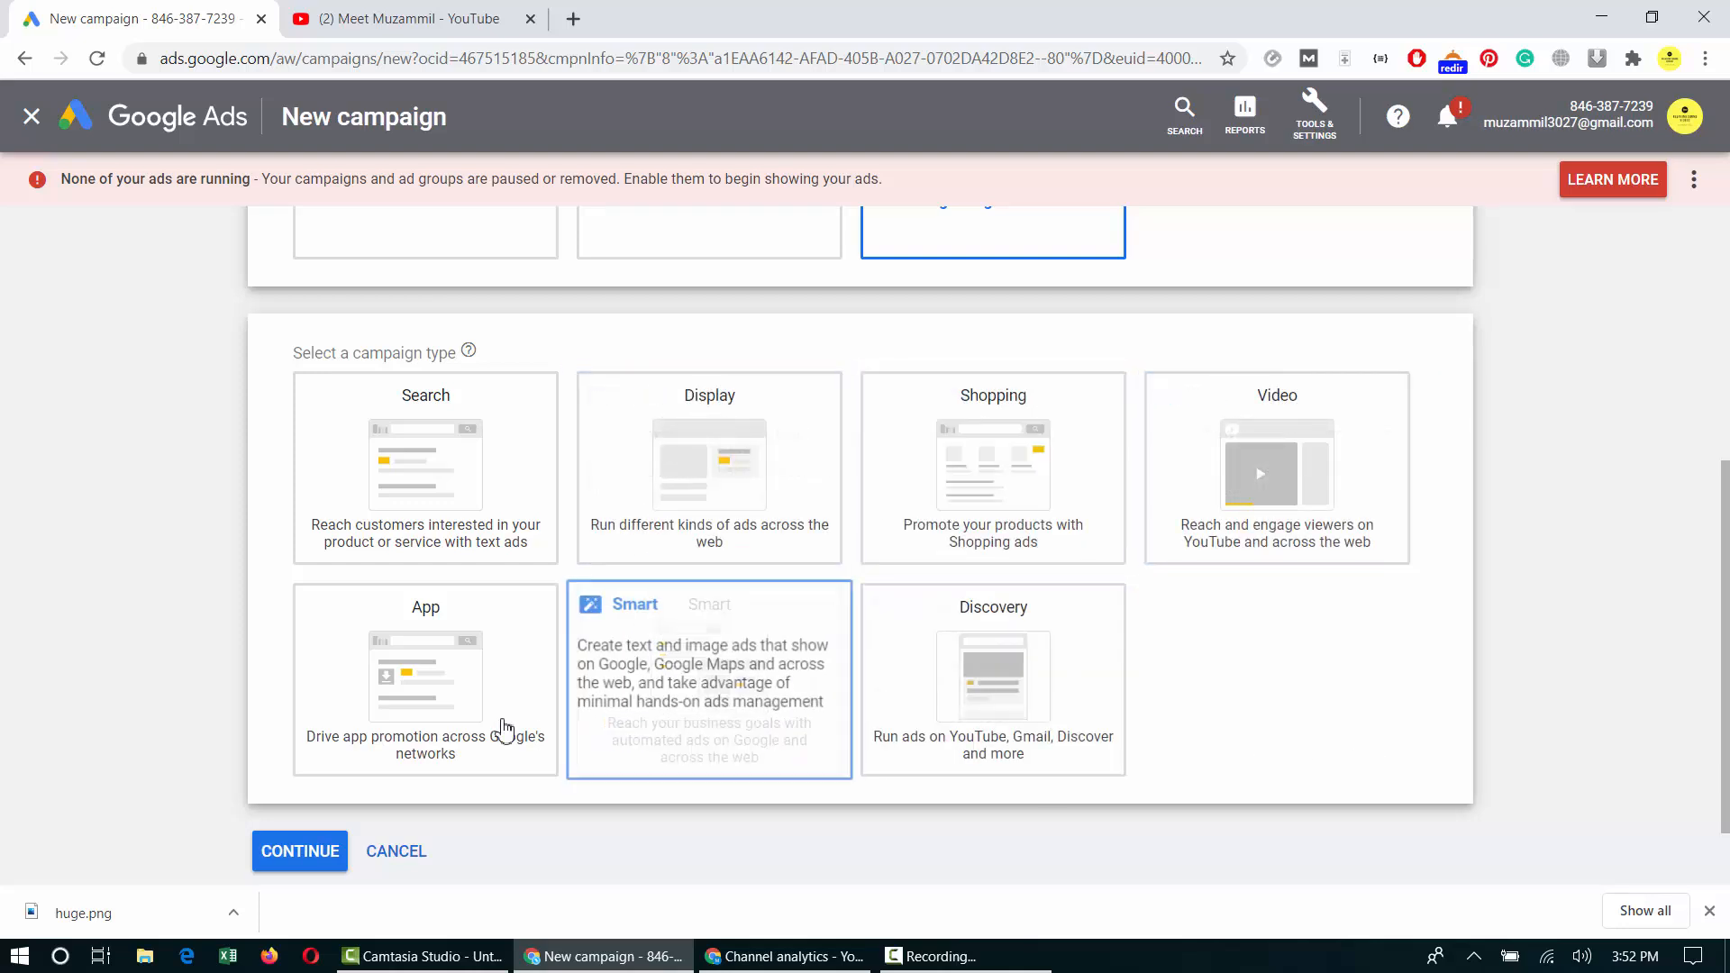
Choose the Video campaign type with the Custom video campaign subtype and continue to the campaign setup.
click(1235, 532)
scroll(1029, 442, down, 6)
scroll(1028, 442, up, 10)
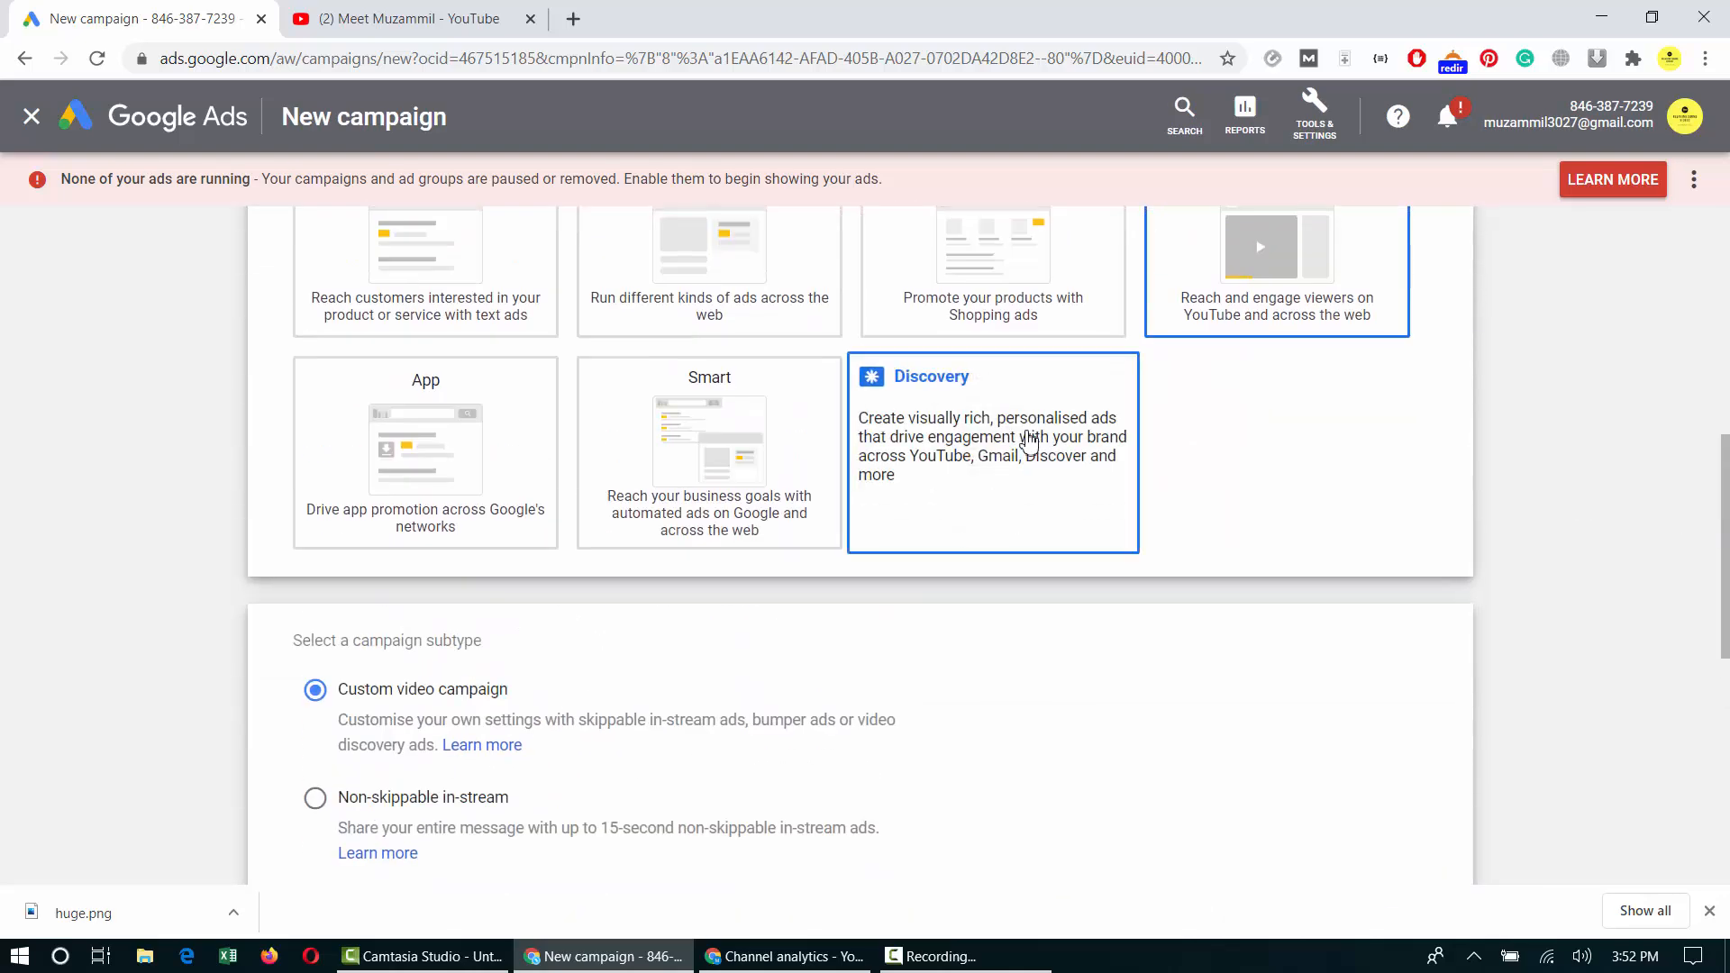
scroll(1412, 448, down, 5)
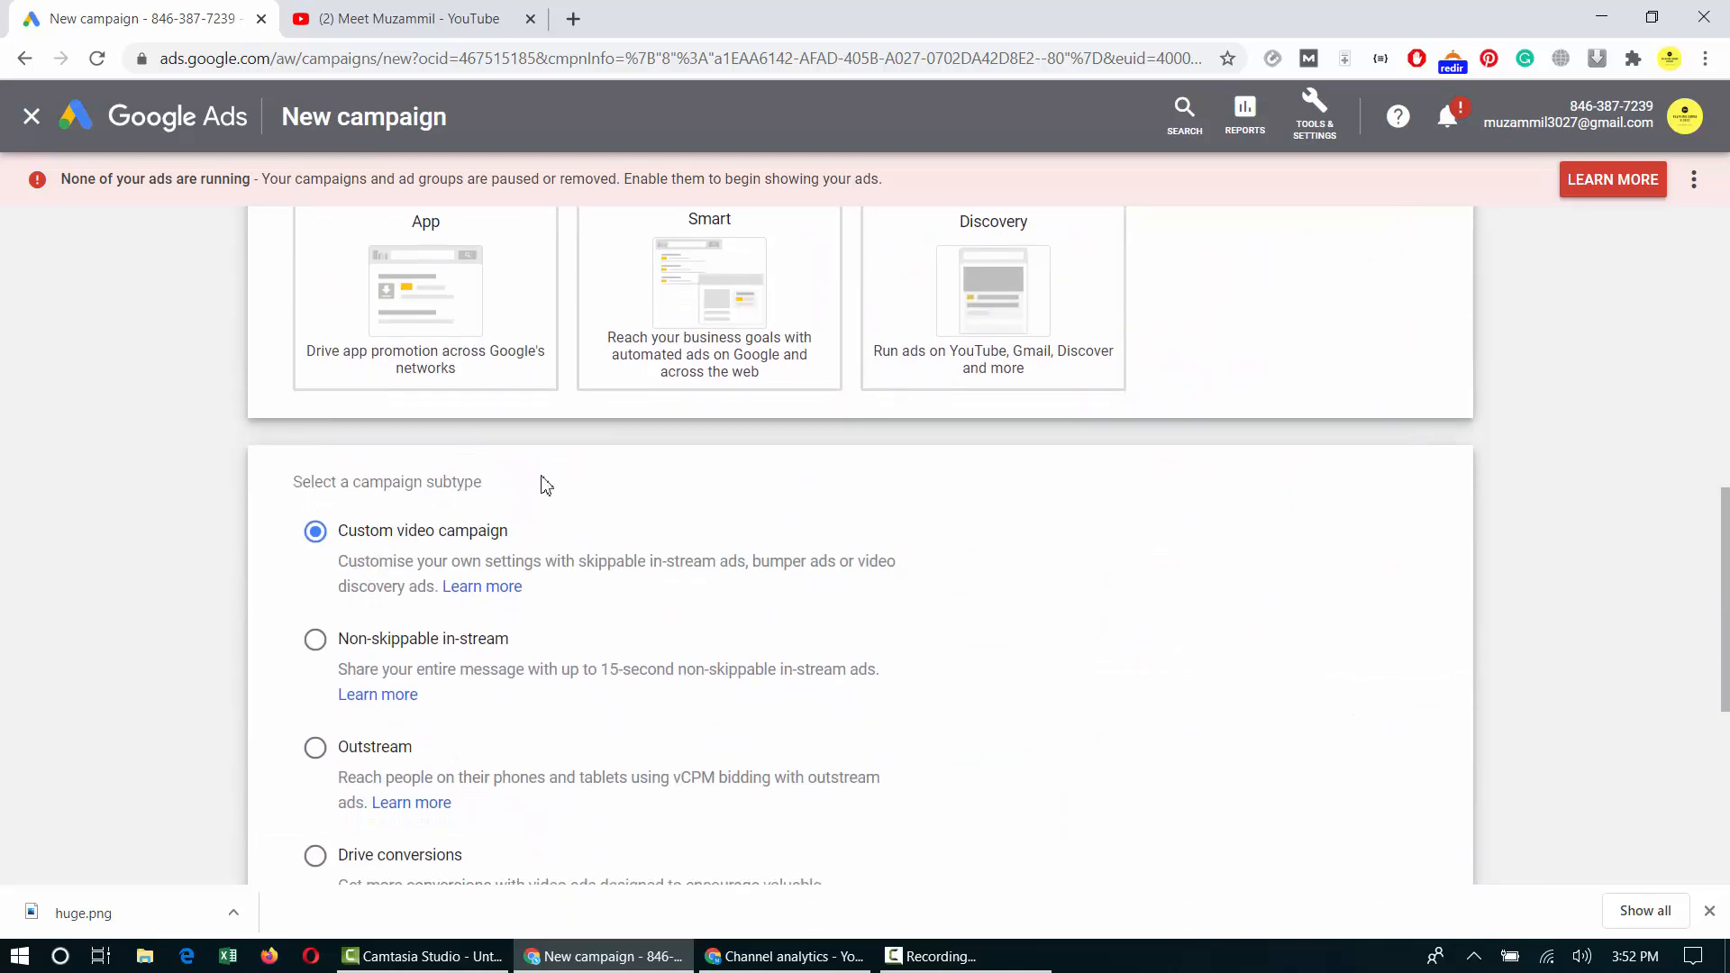
scroll(656, 492, down, 4)
scroll(631, 487, up, 2)
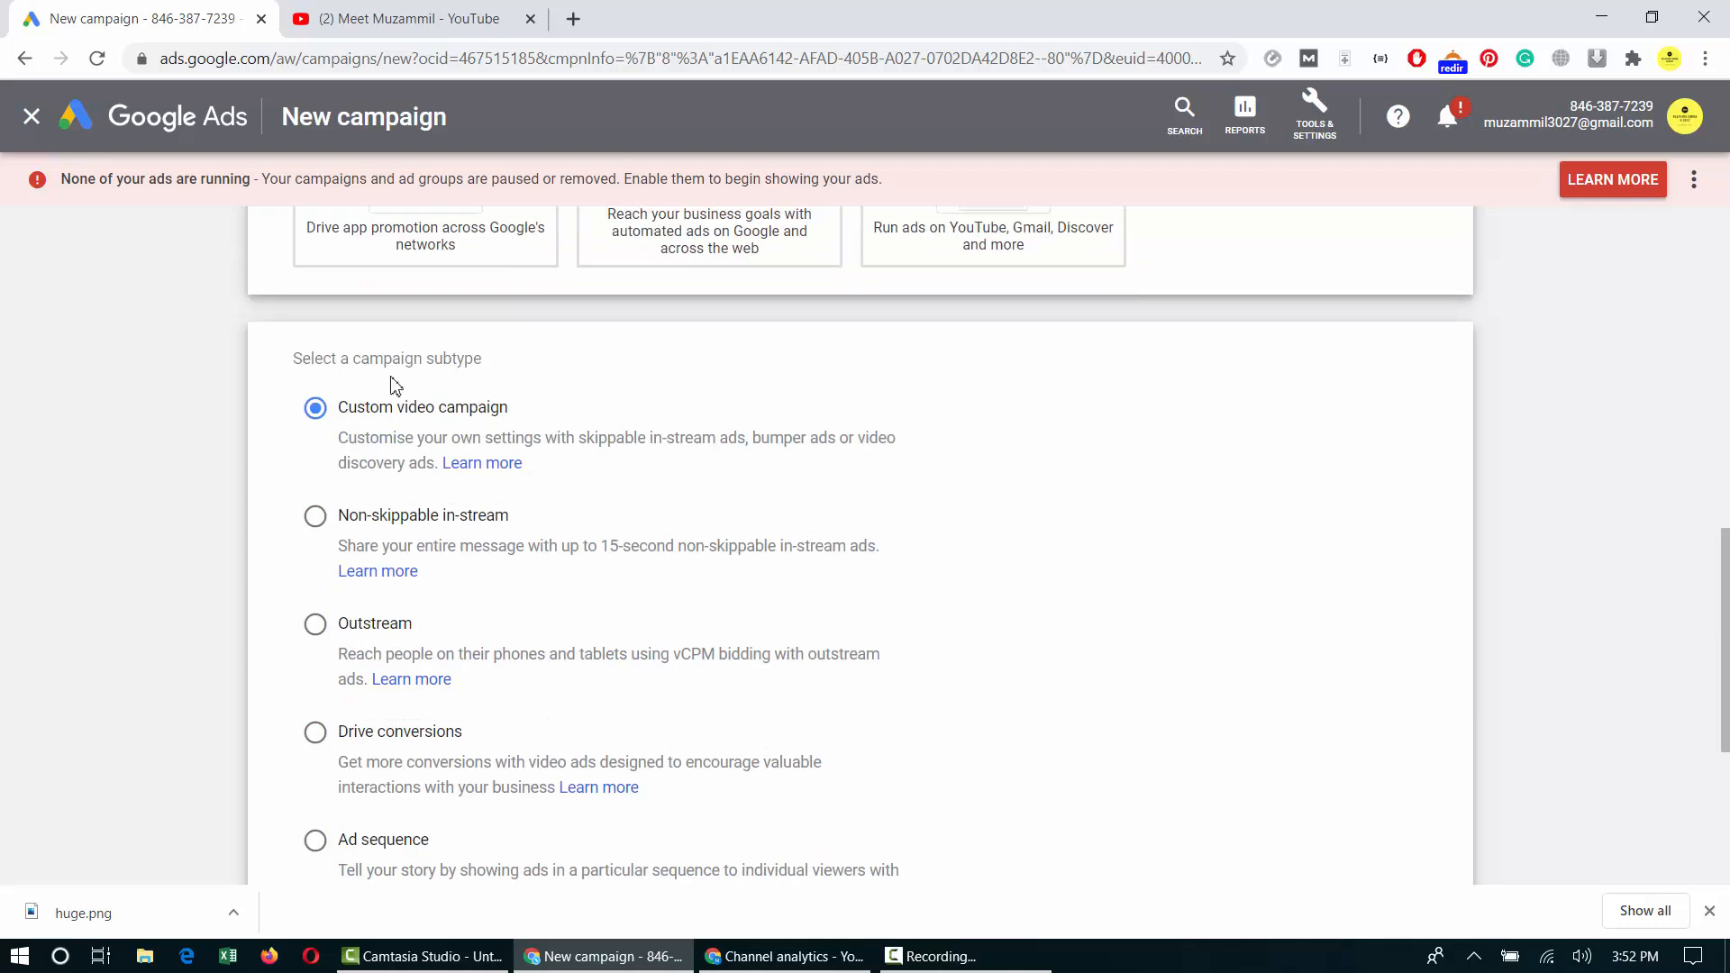
scroll(1146, 610, down, 5)
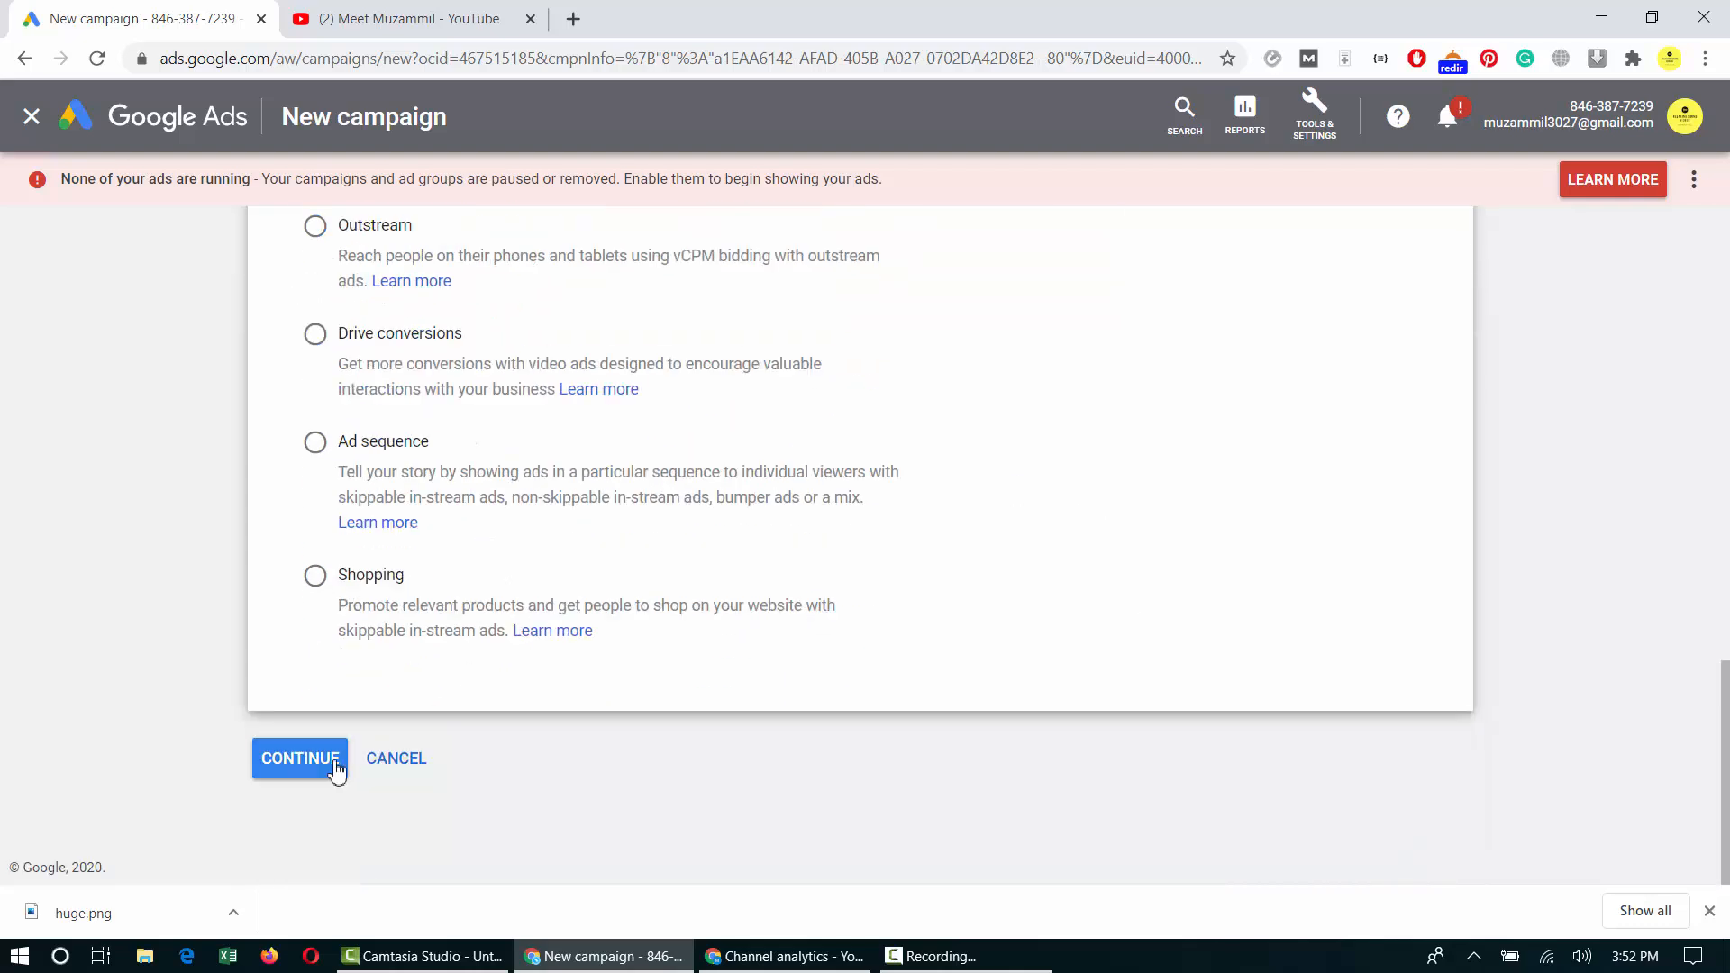
click(304, 776)
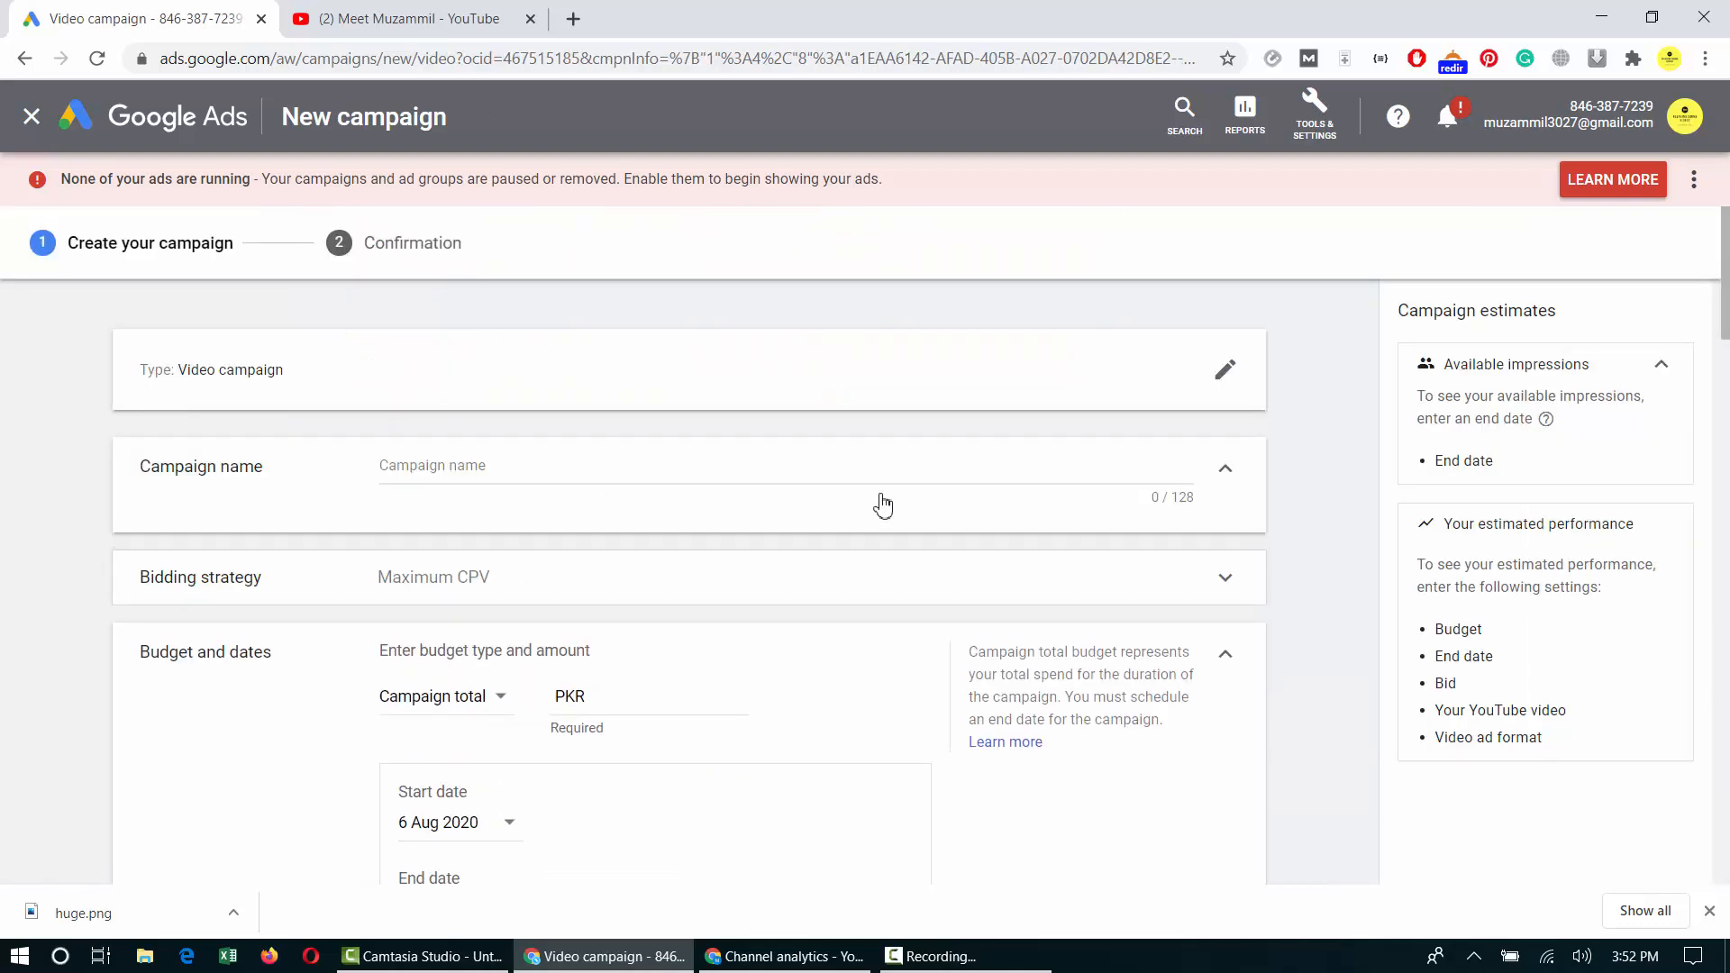
Look through the whole video campaign setup form, from the campaign name down to the end.
scroll(883, 506, down, 10)
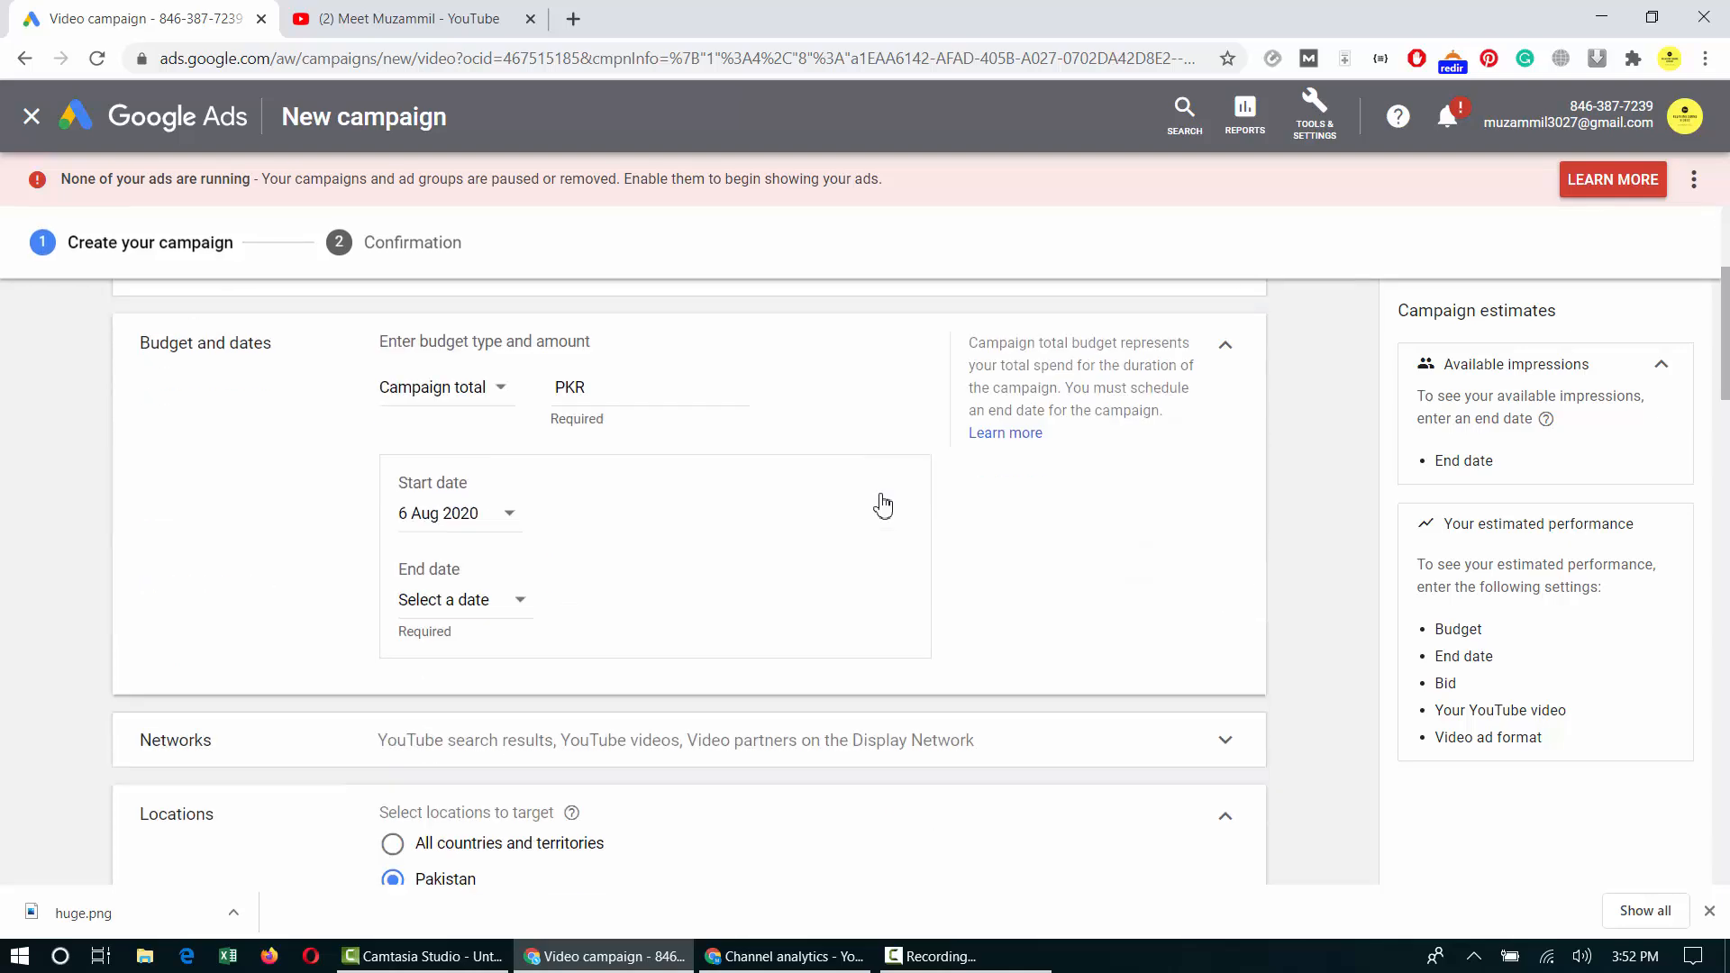
scroll(613, 554, down, 5)
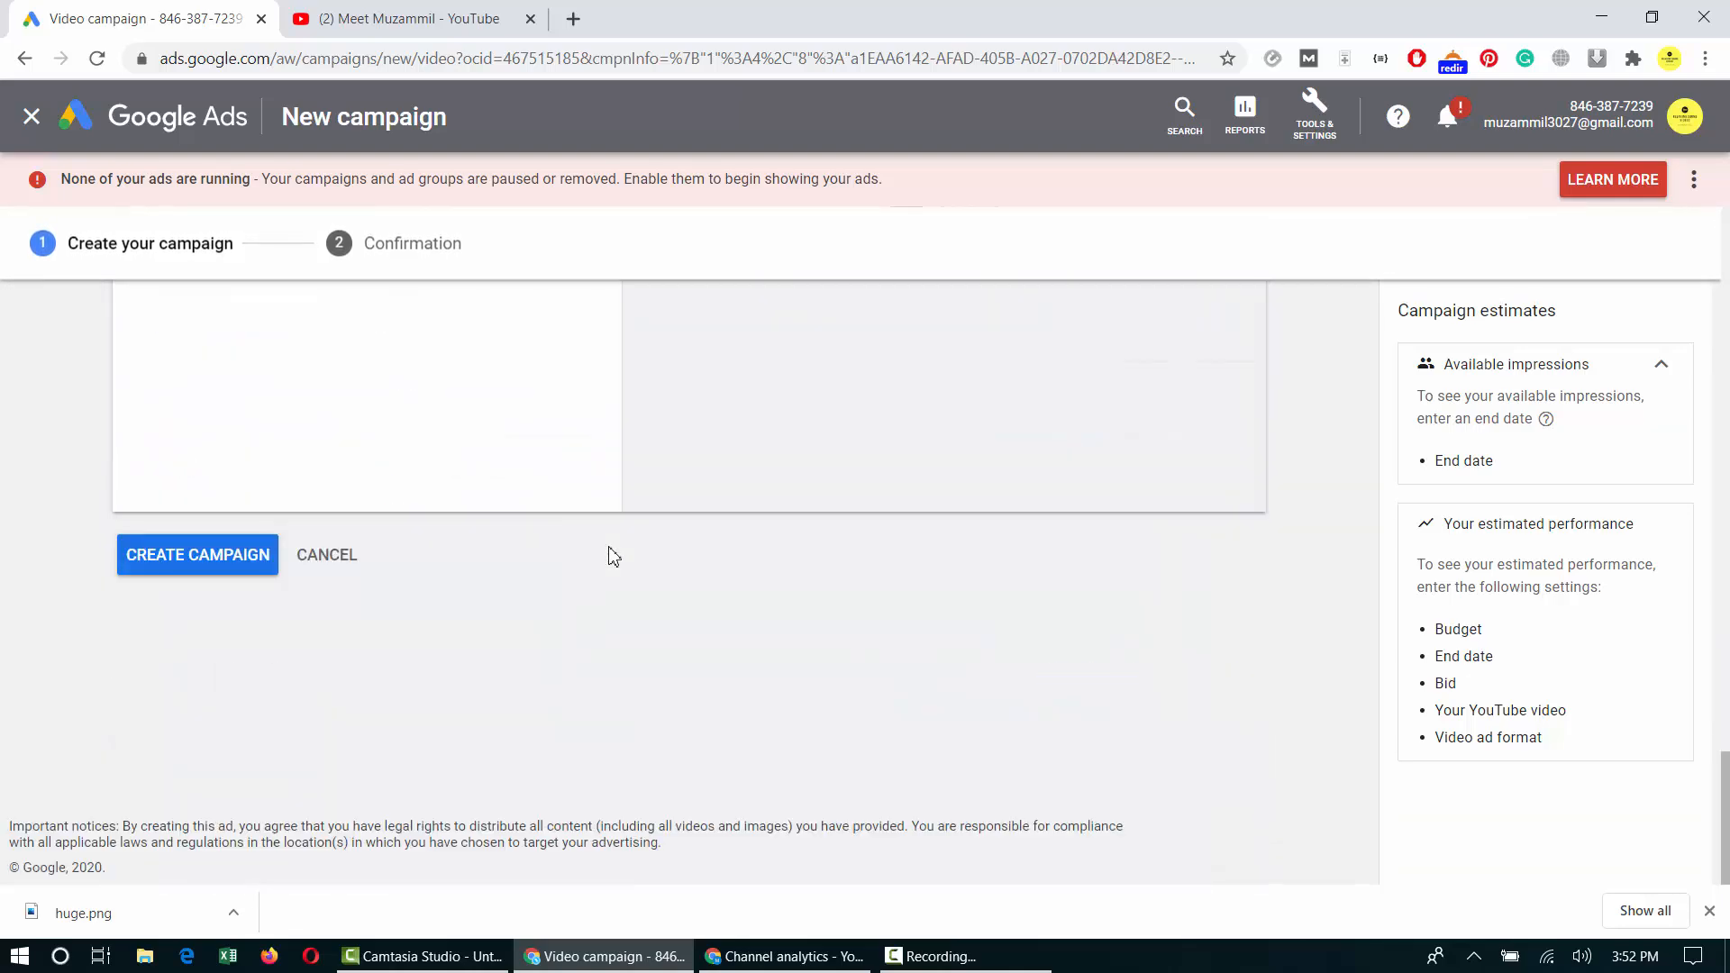
scroll(612, 554, up, 20)
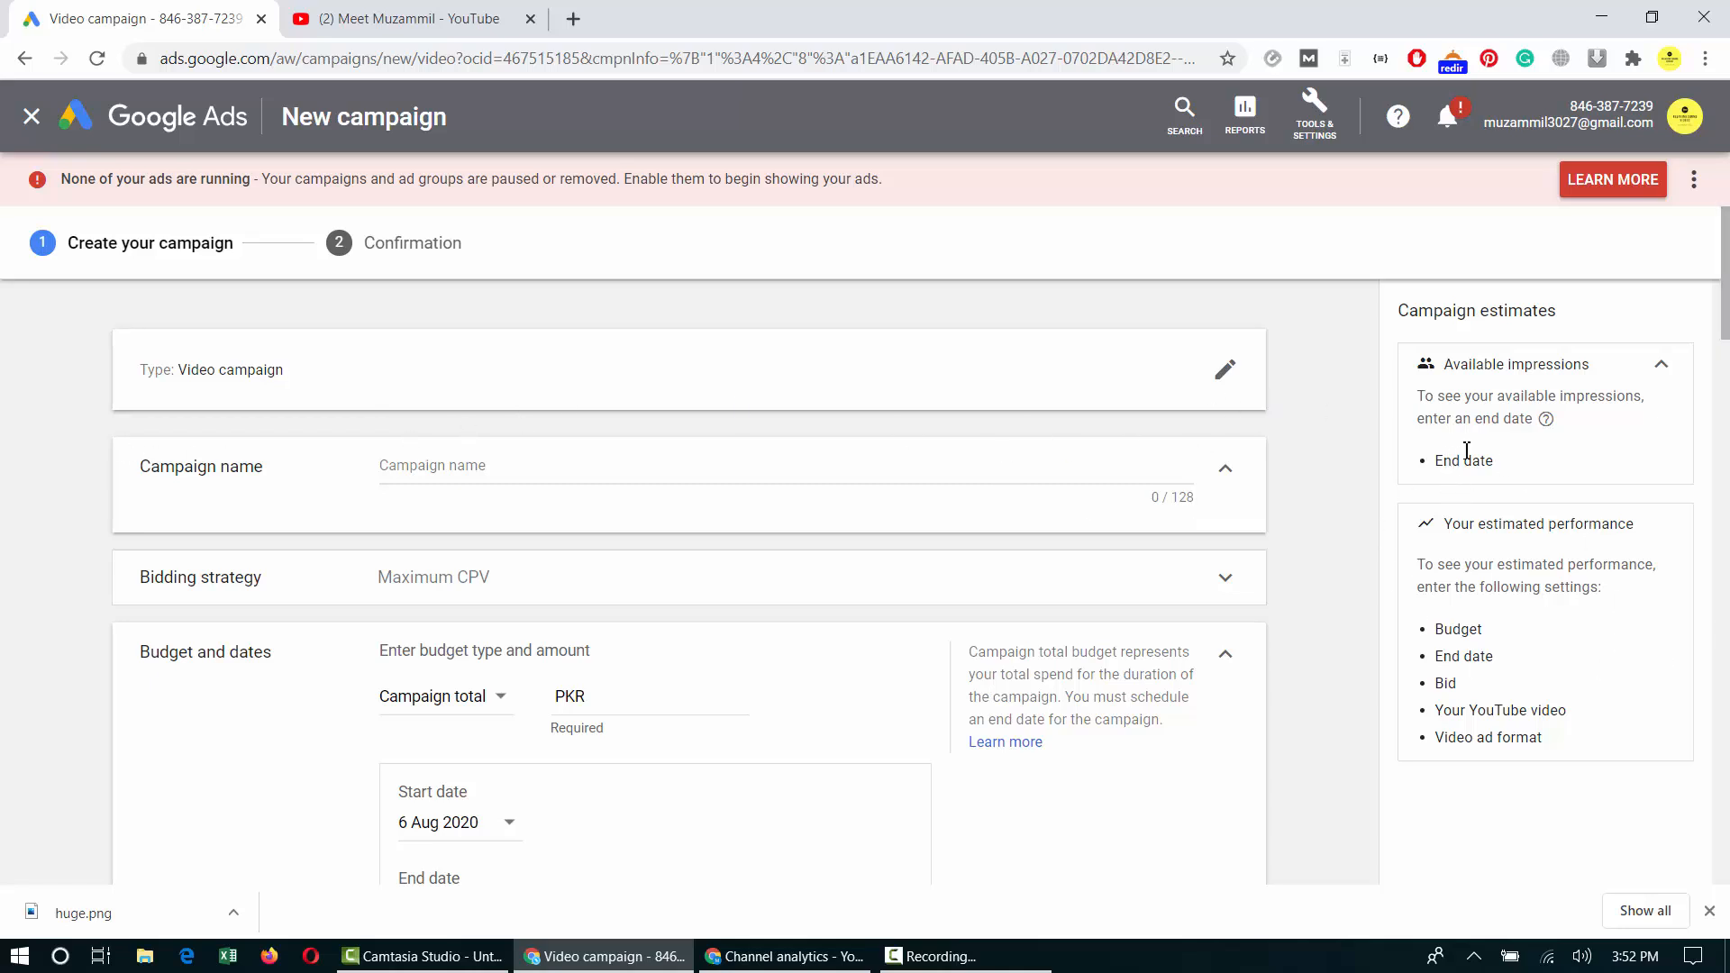
Switch to the YouTube channel page and look through its uploaded videos.
click(387, 18)
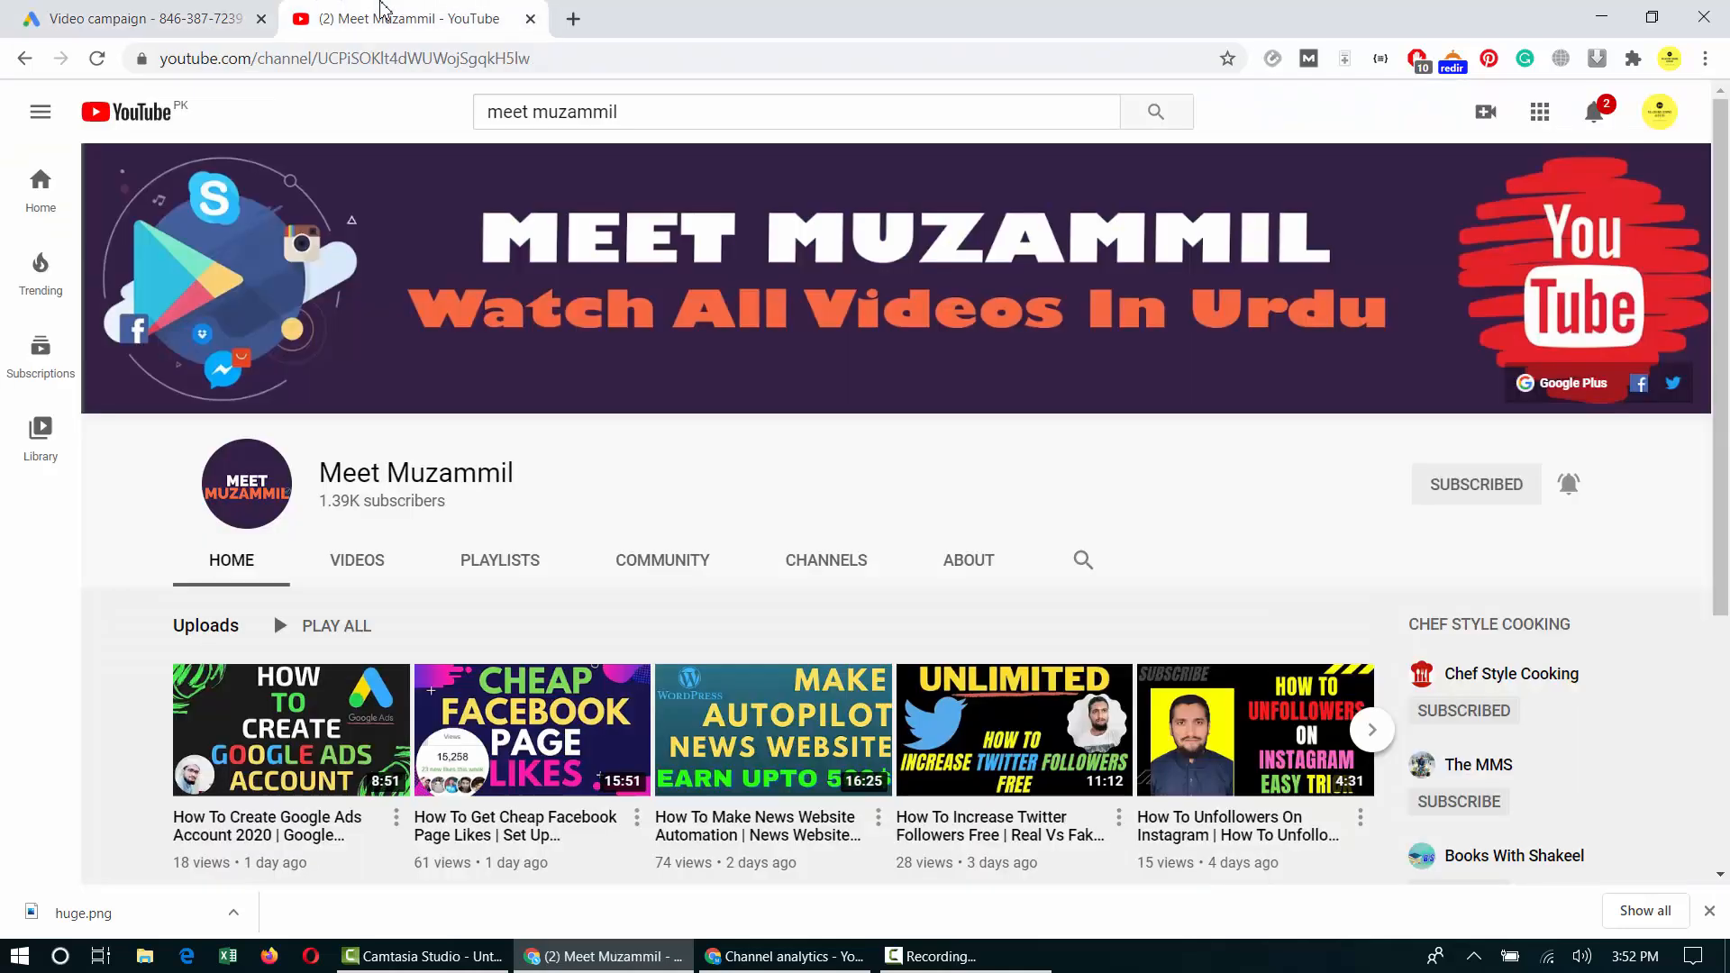
click(378, 565)
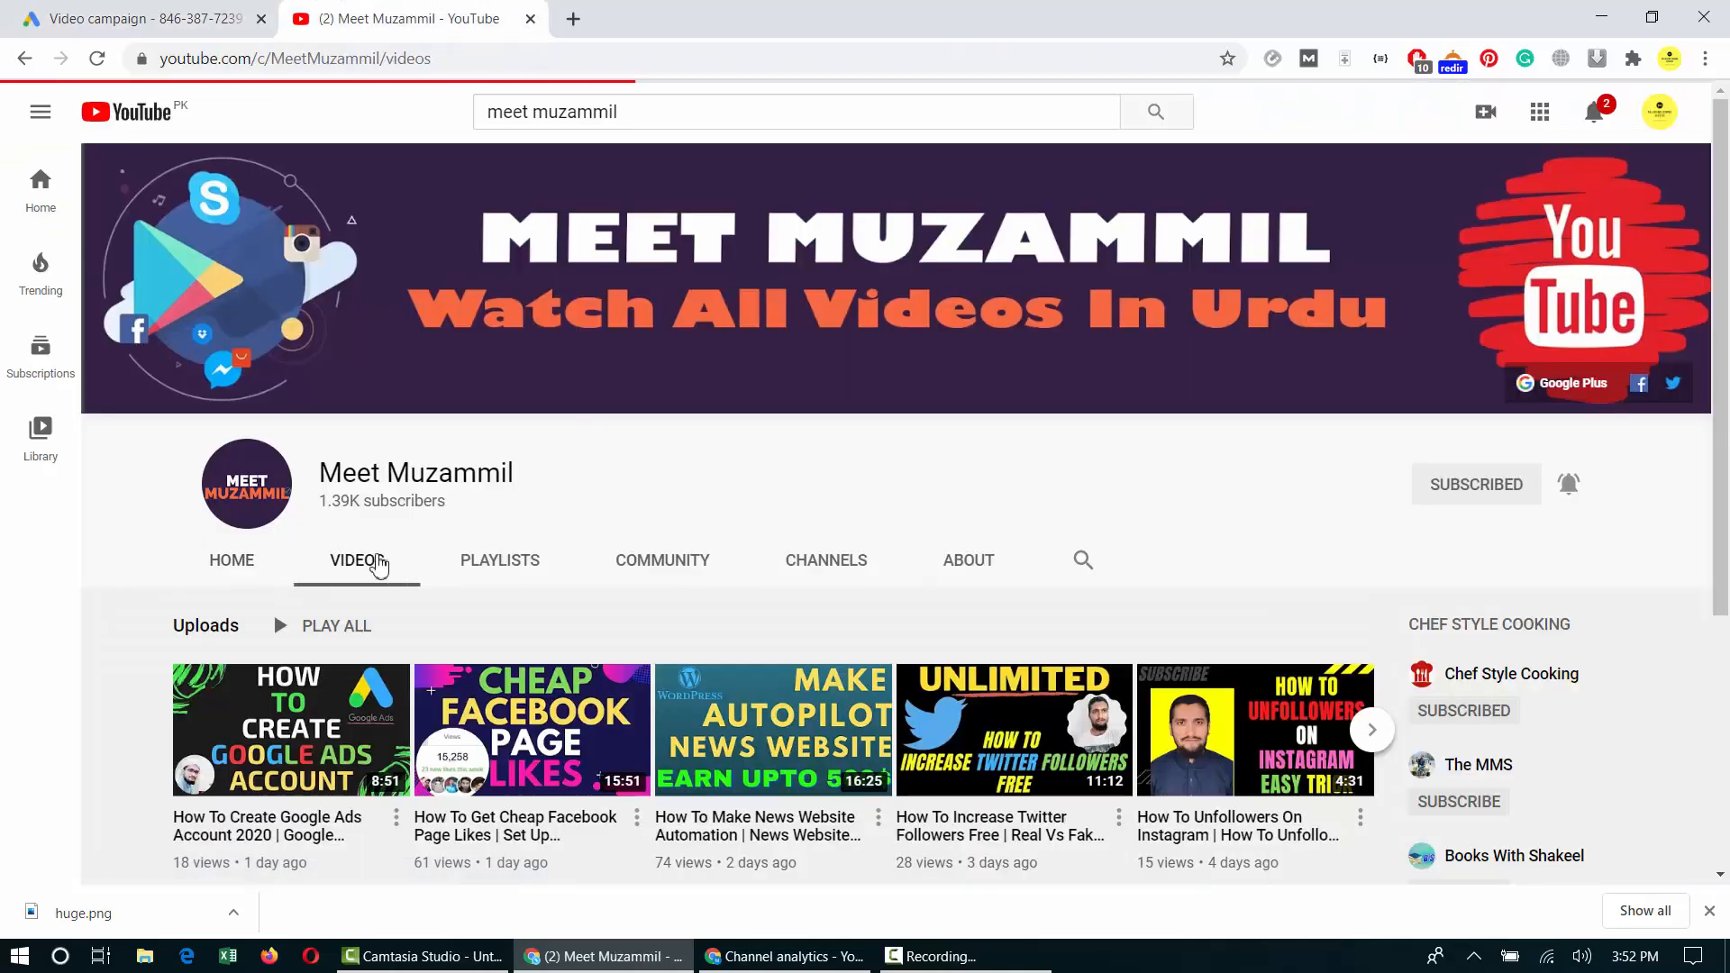
scroll(862, 522, down, 6)
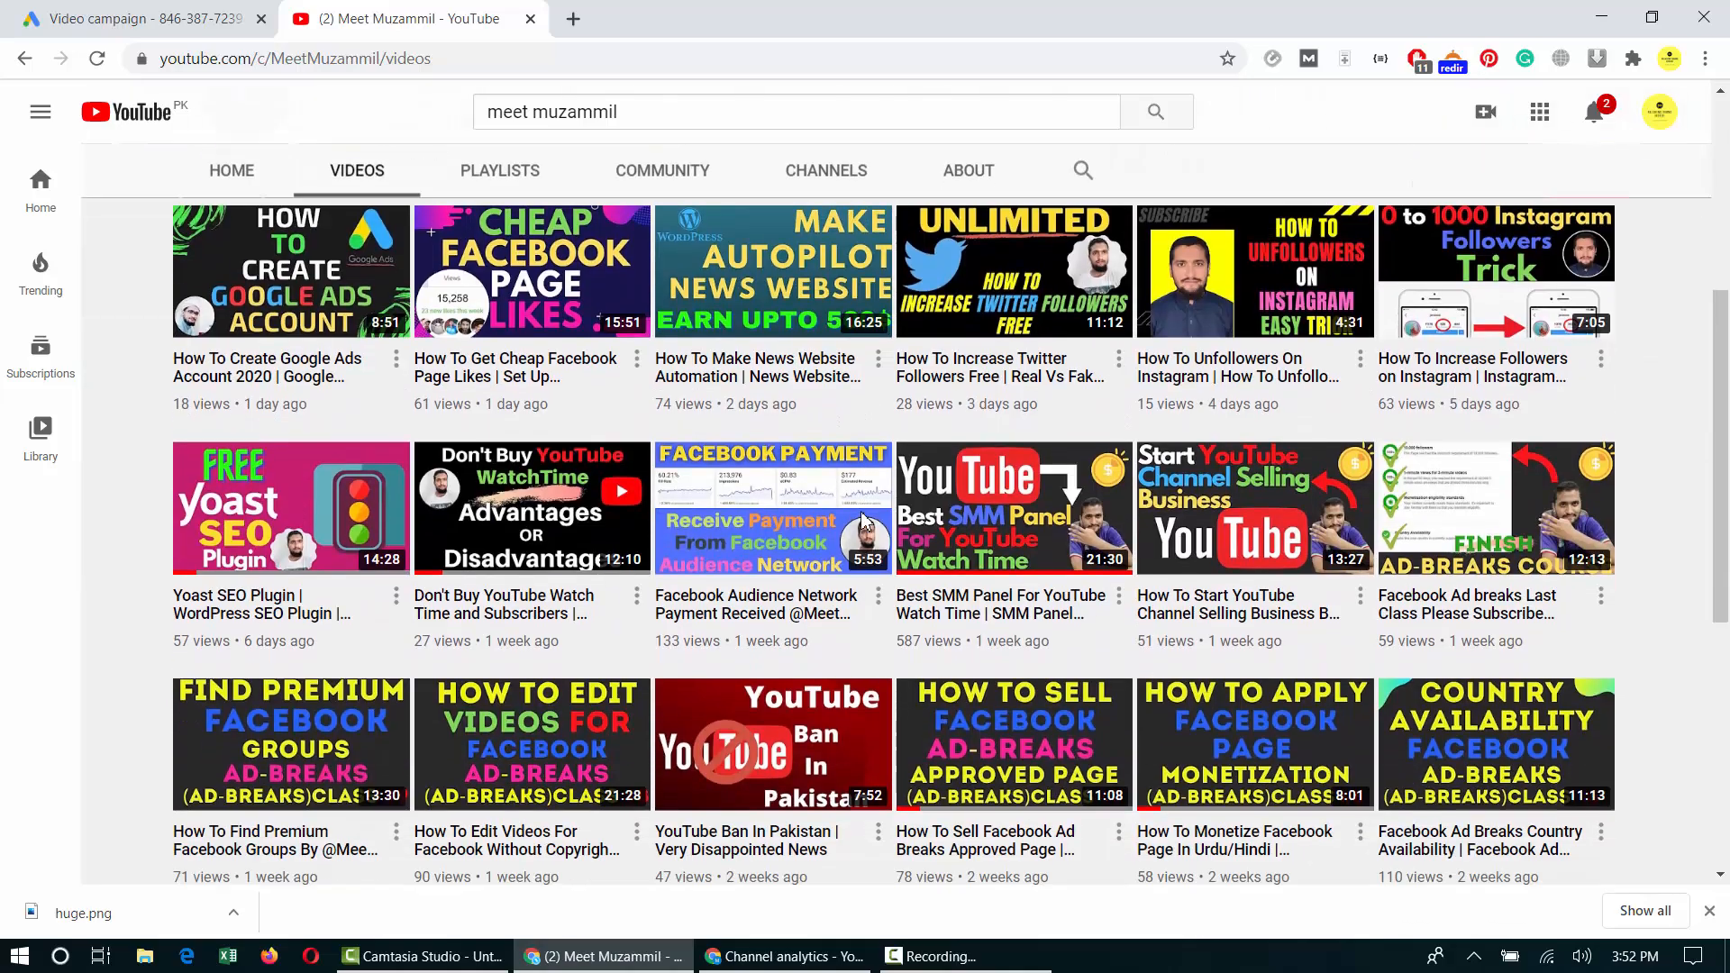
scroll(863, 522, up, 6)
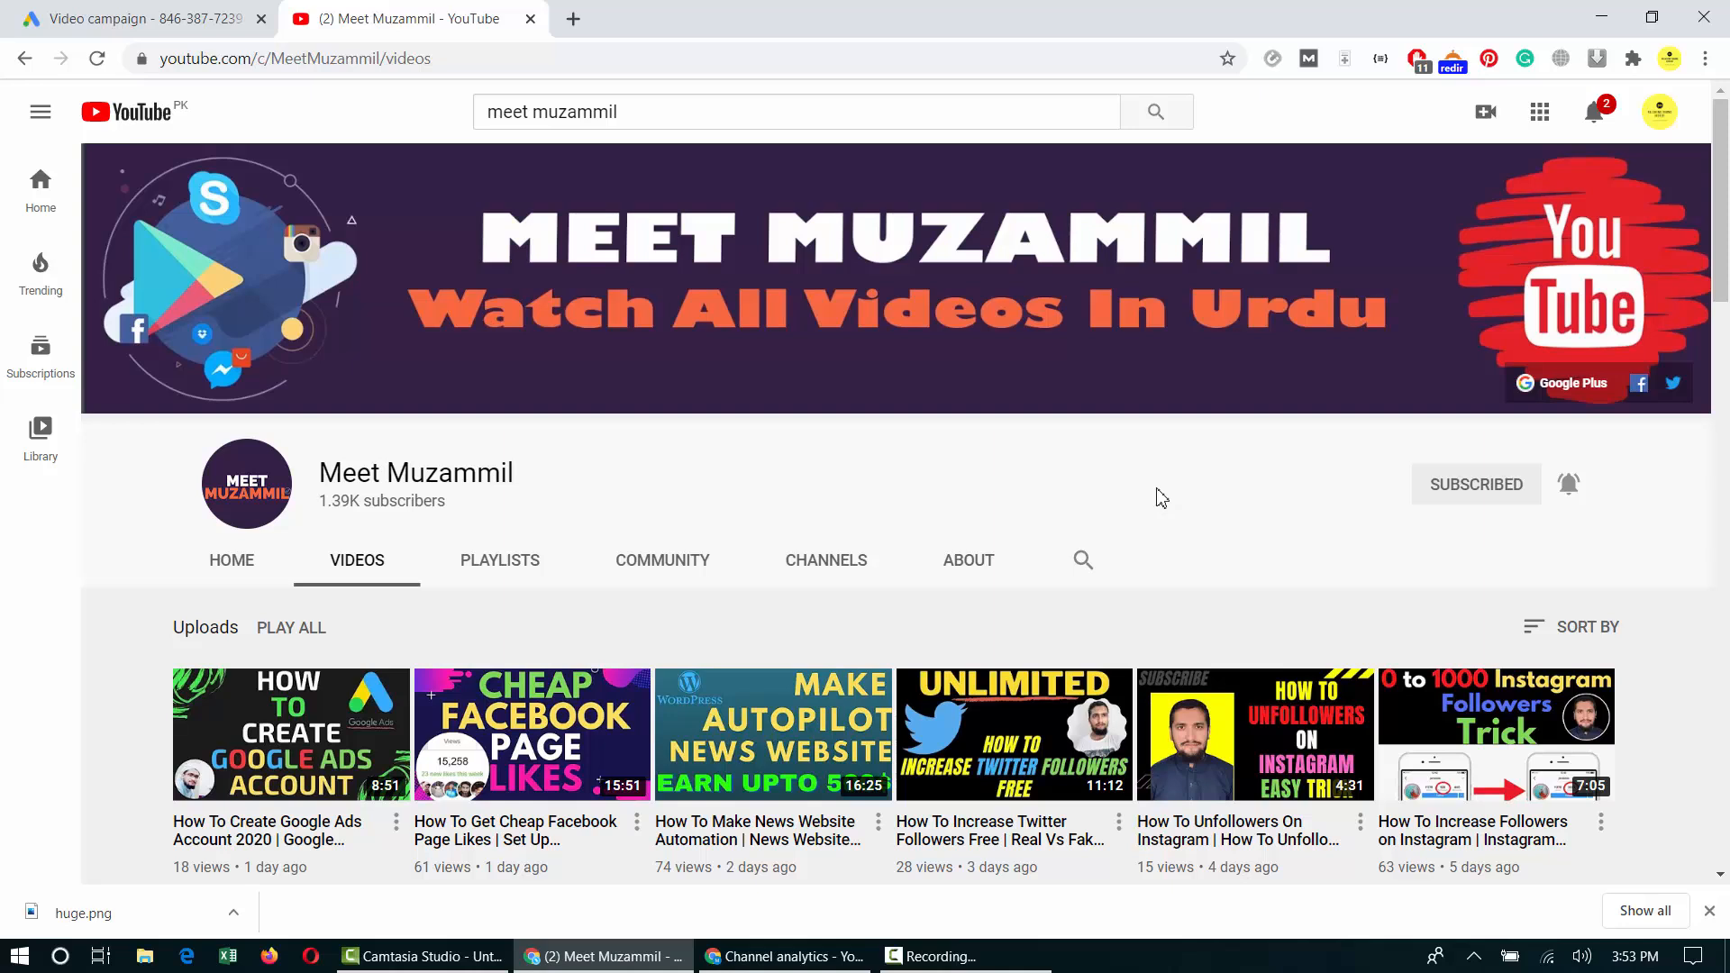
Switch to YouTube Studio, view the Amazon affiliate website video's 28-day analytics, and close the detailed report.
click(784, 956)
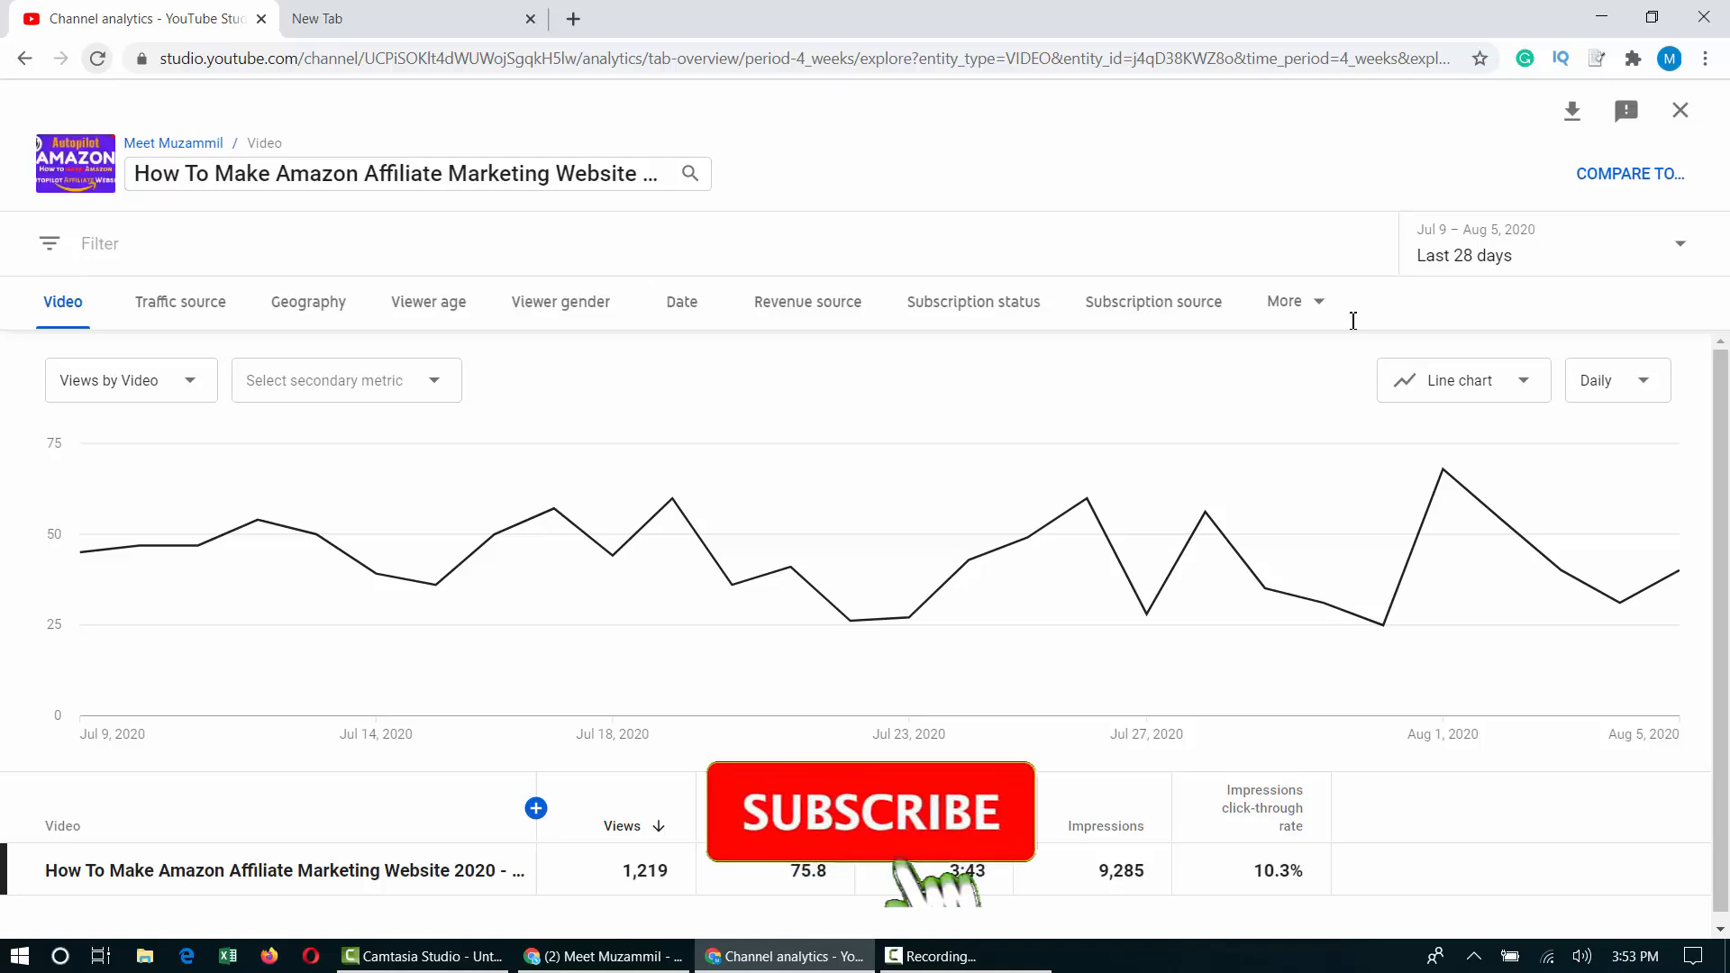
scroll(991, 700, down, 1)
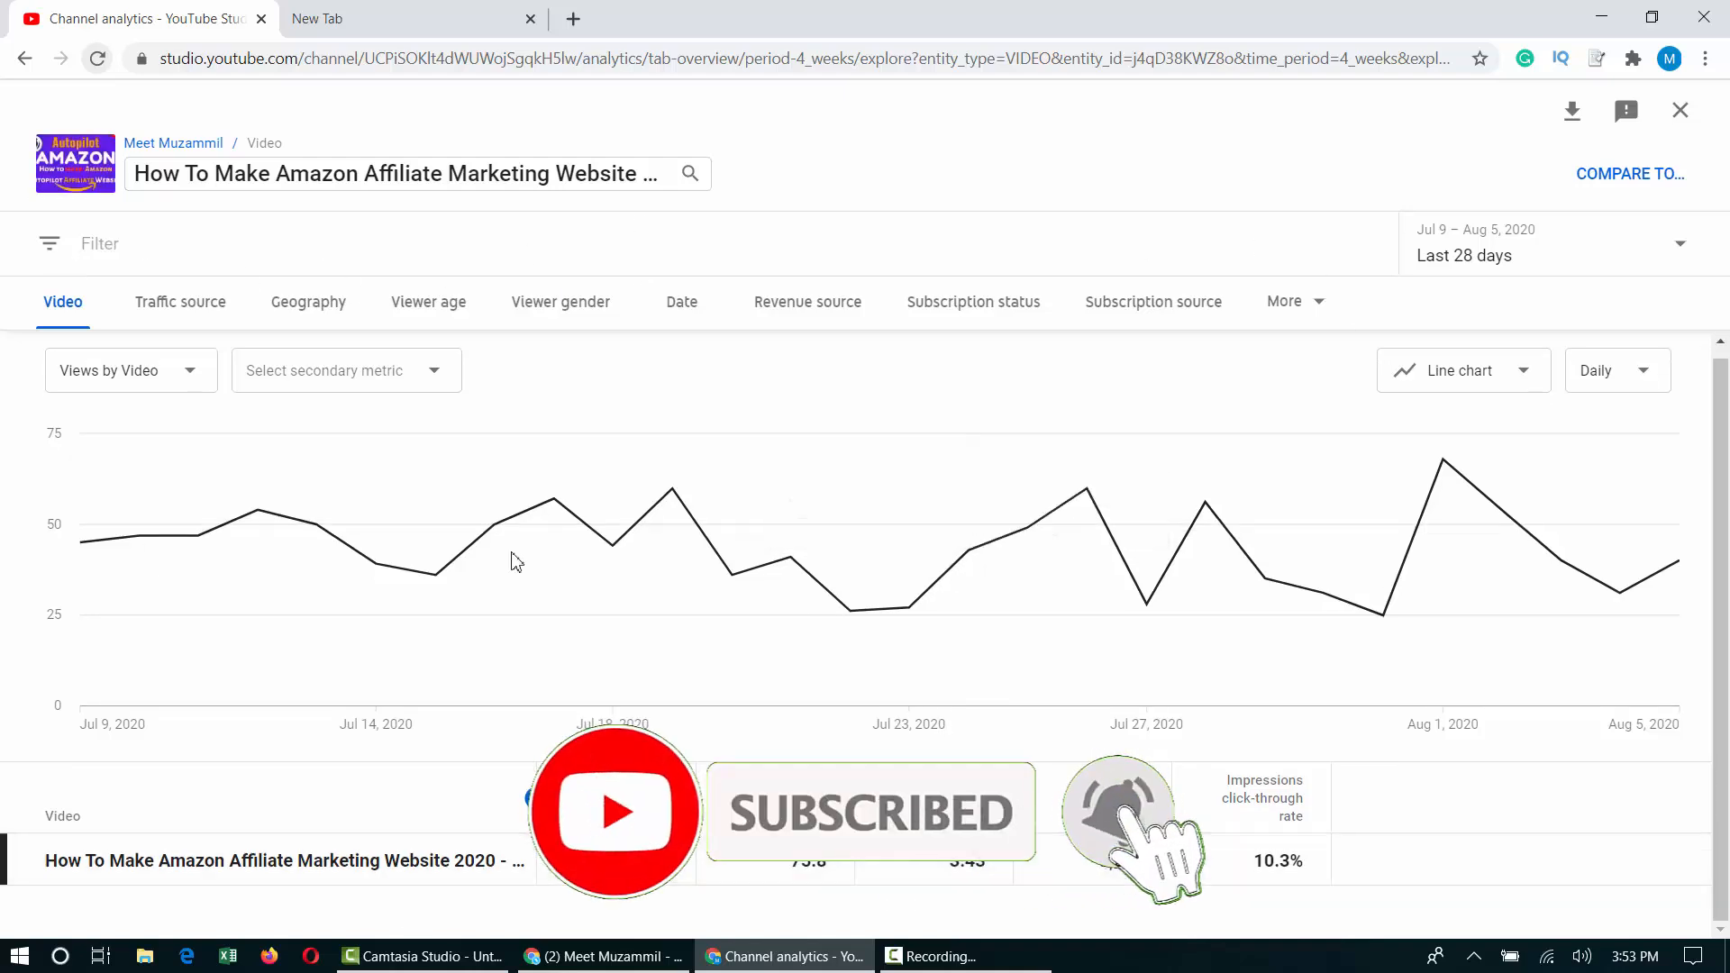
click(261, 170)
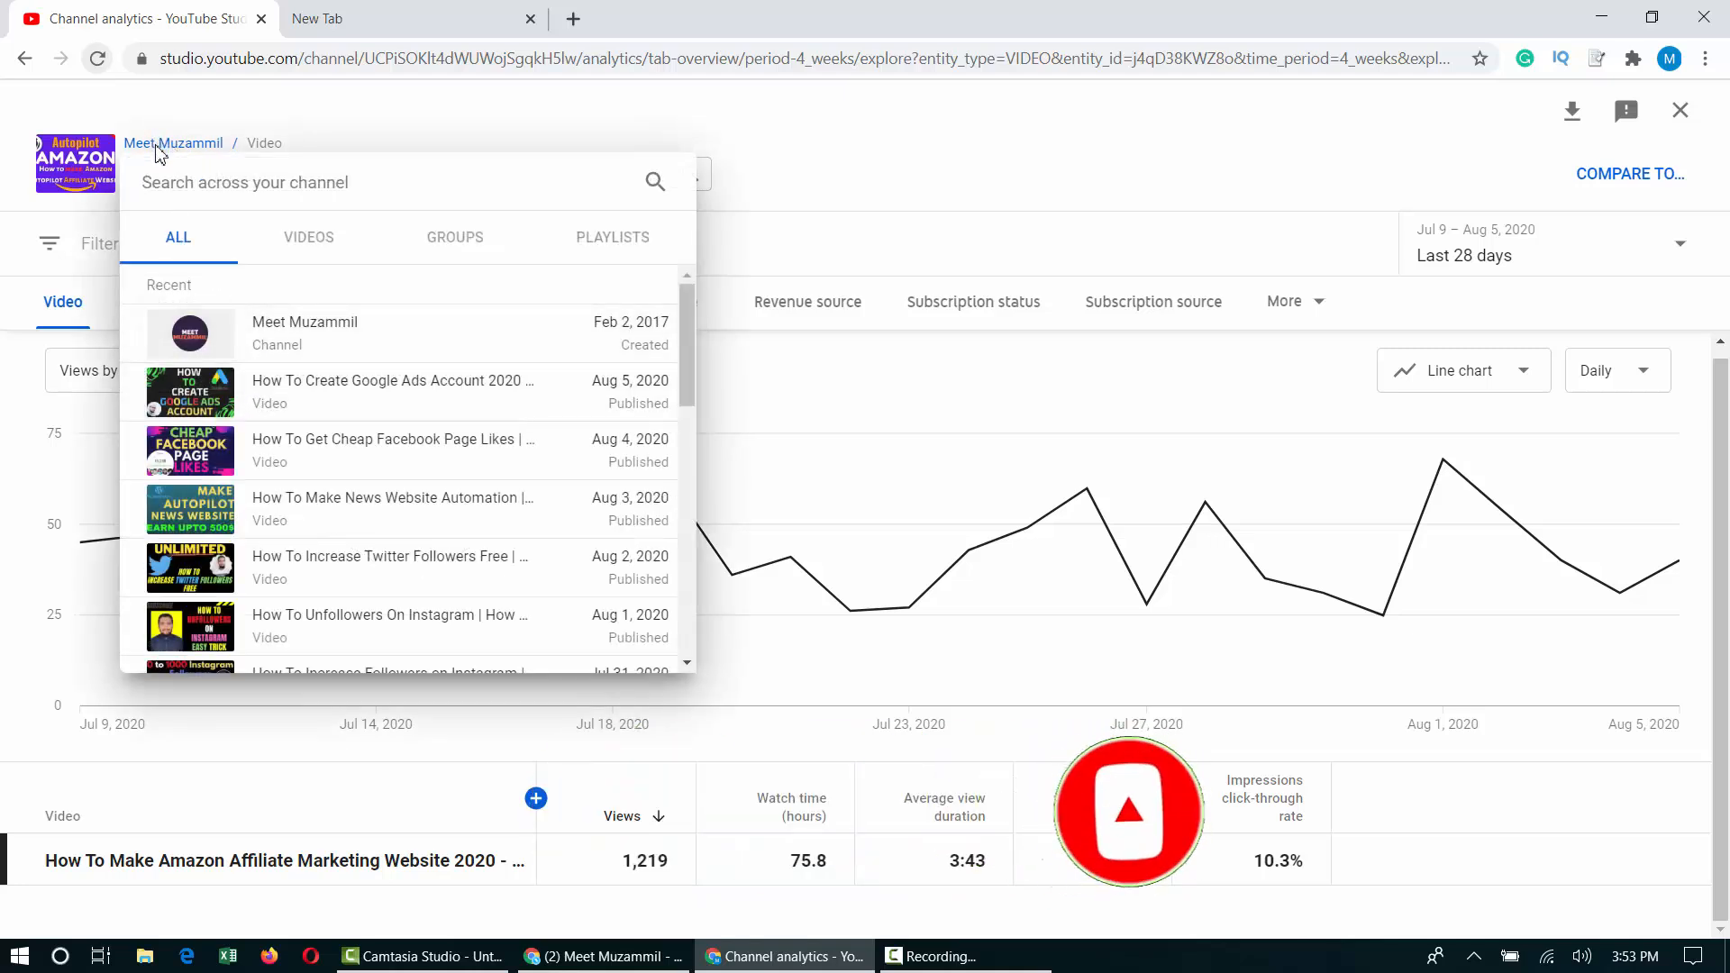
key(Escape)
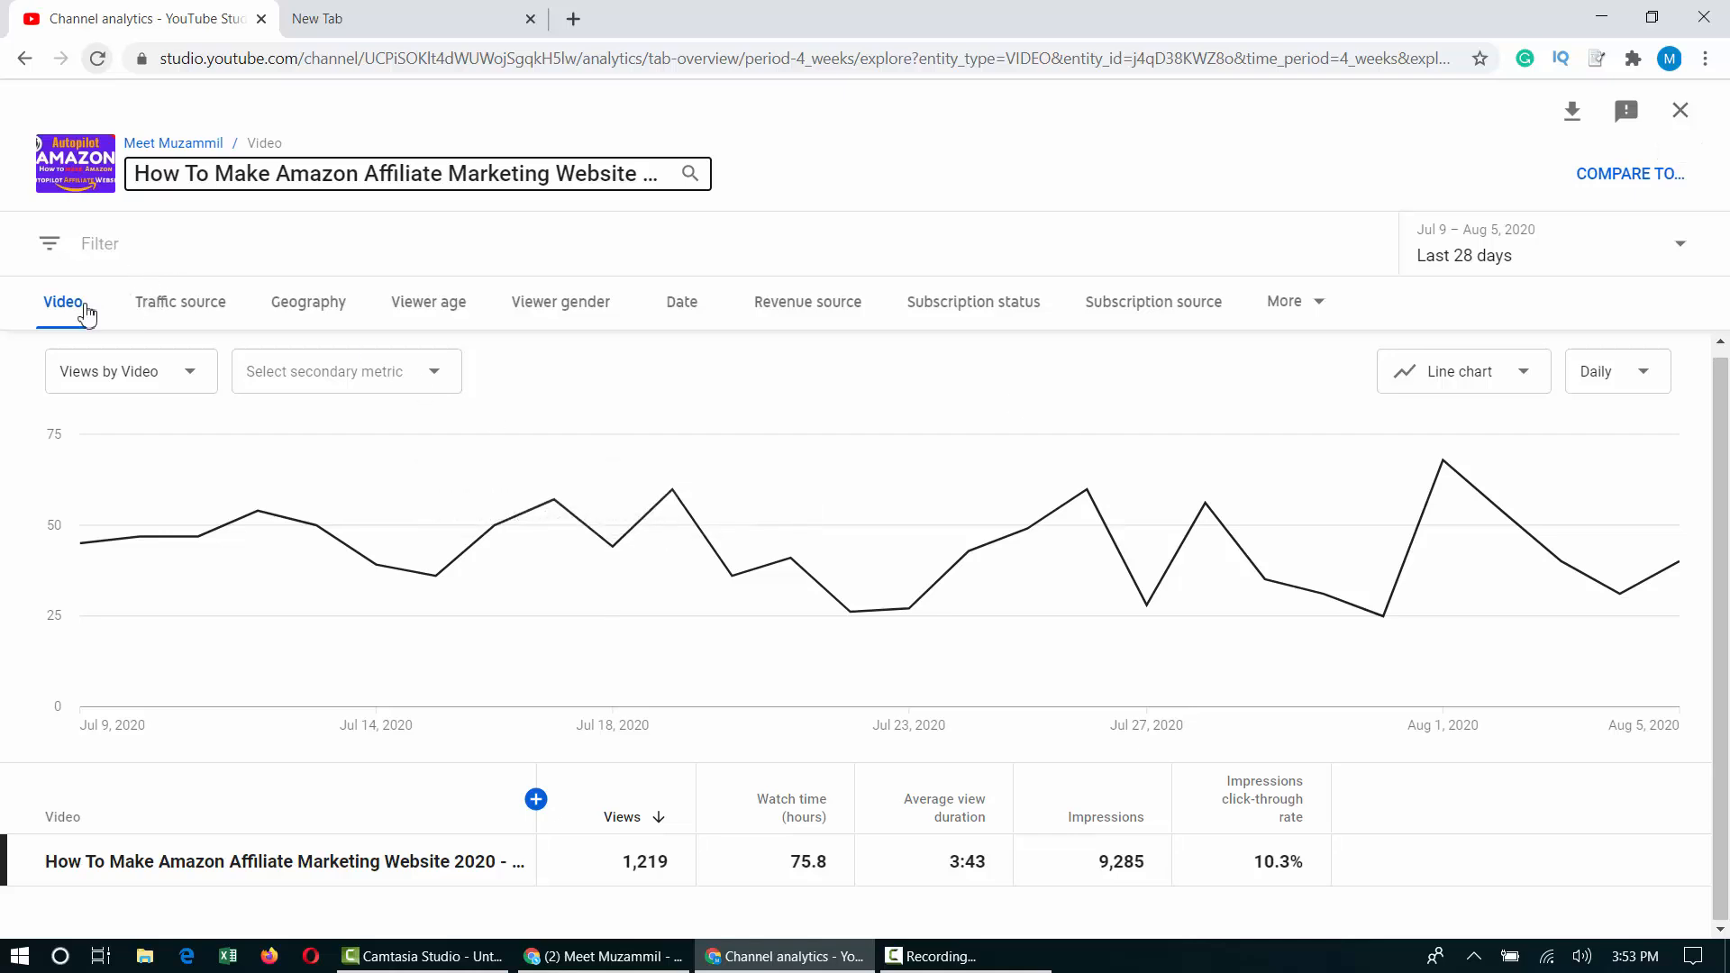
drag(449, 861, 1693, 22)
click(1680, 110)
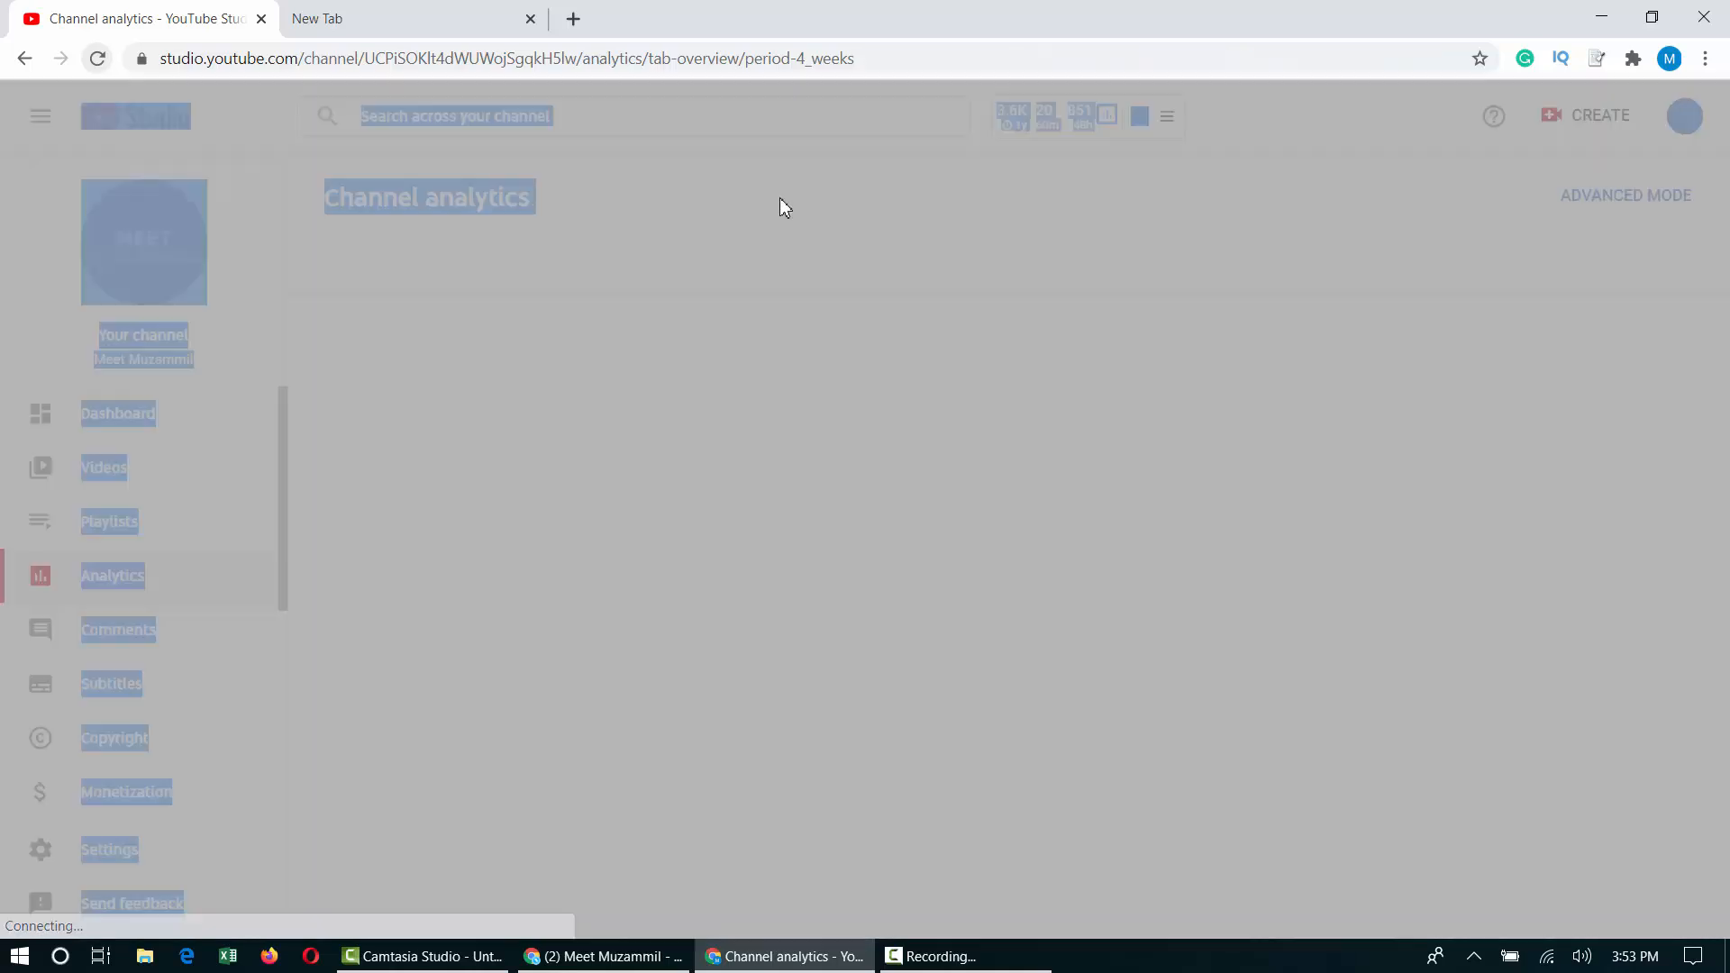
Find the autopilot Amazon affiliate website video on the second page of the channel videos and open its analytics.
click(164, 456)
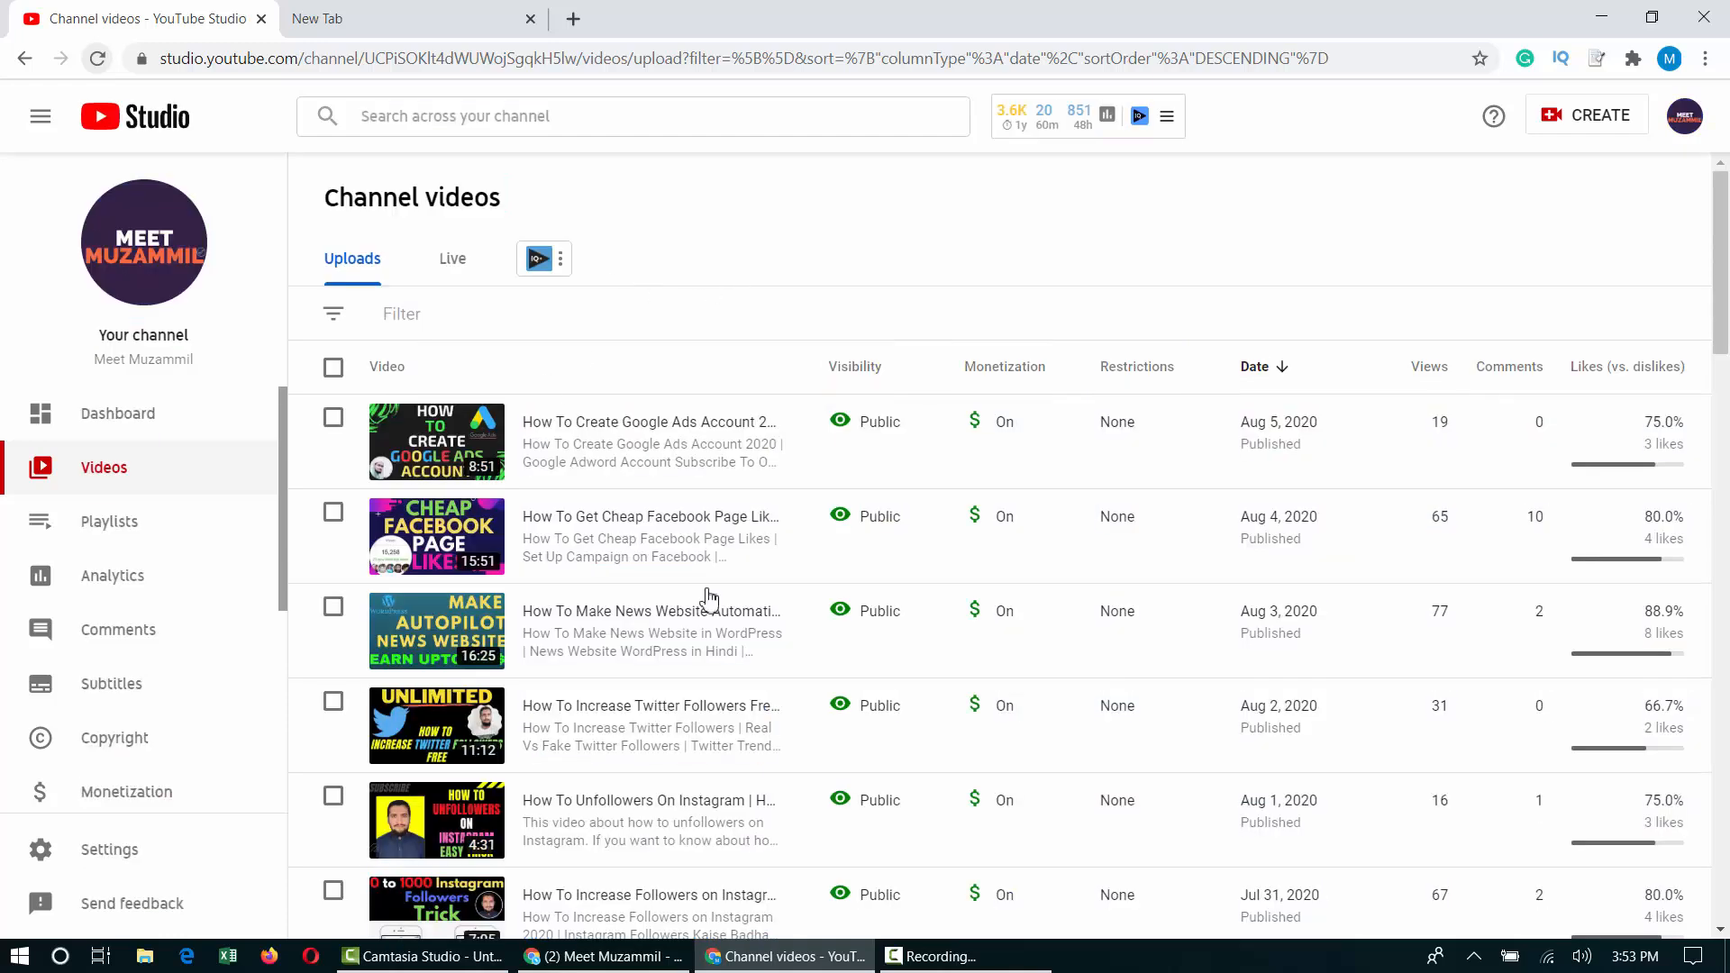
scroll(721, 630, down, 3)
scroll(770, 714, down, 15)
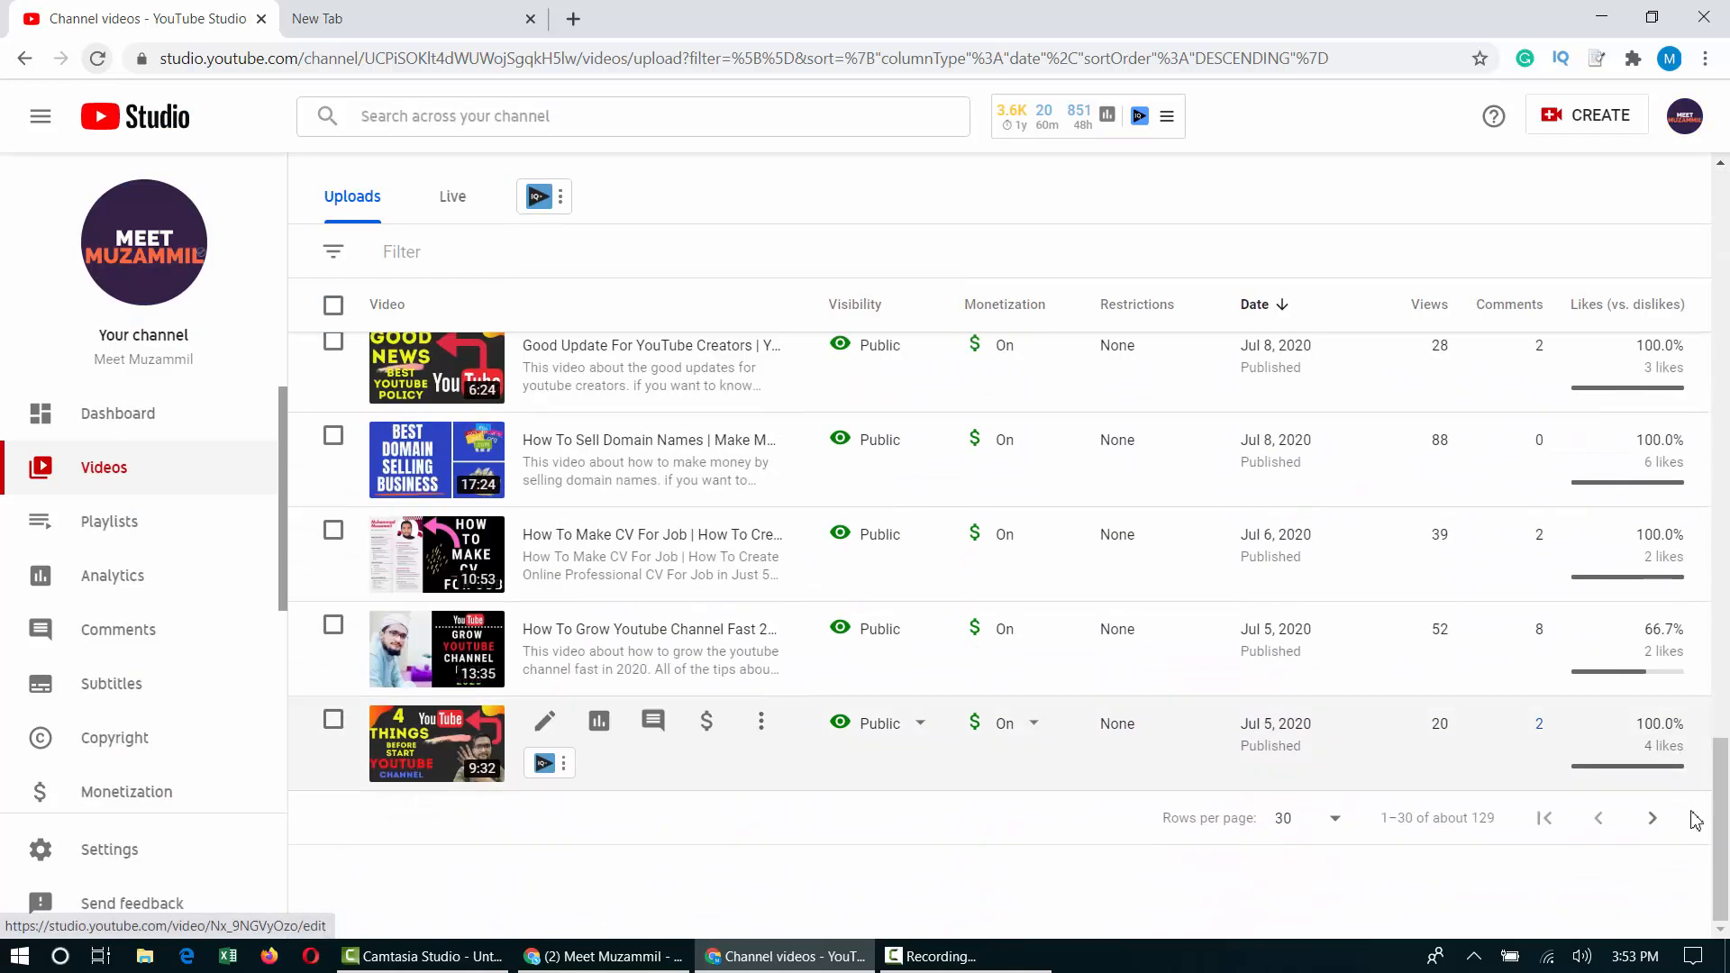
click(1650, 817)
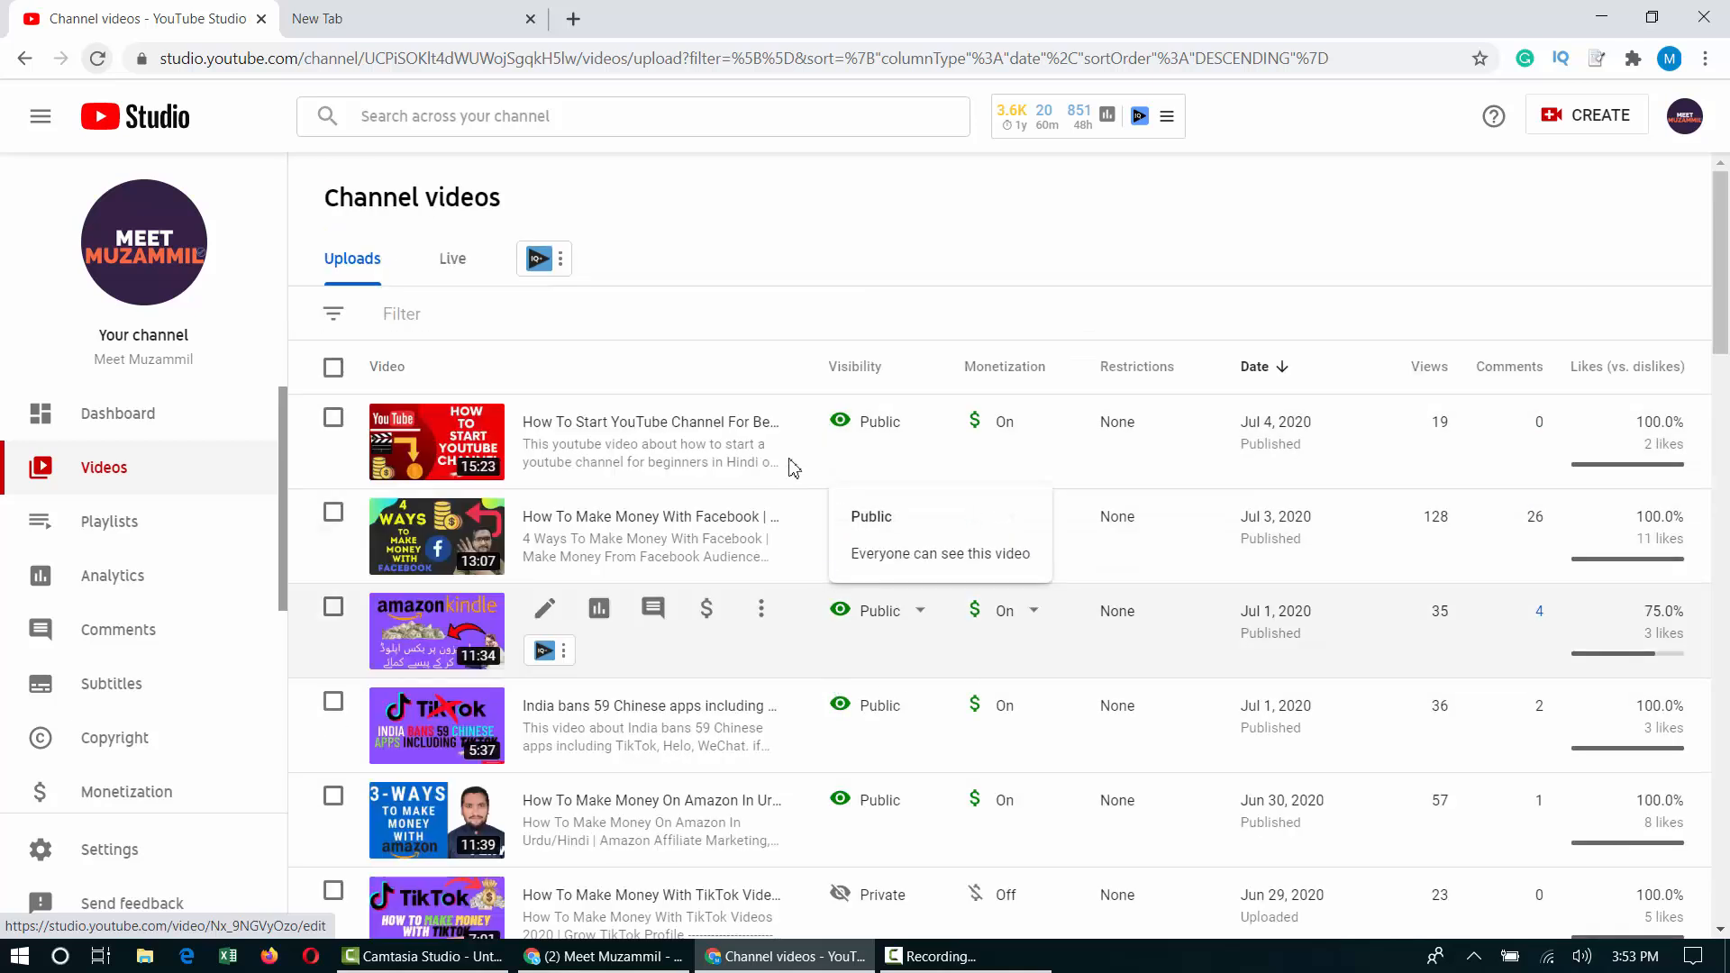
scroll(980, 685, down, 4)
scroll(980, 685, down, 5)
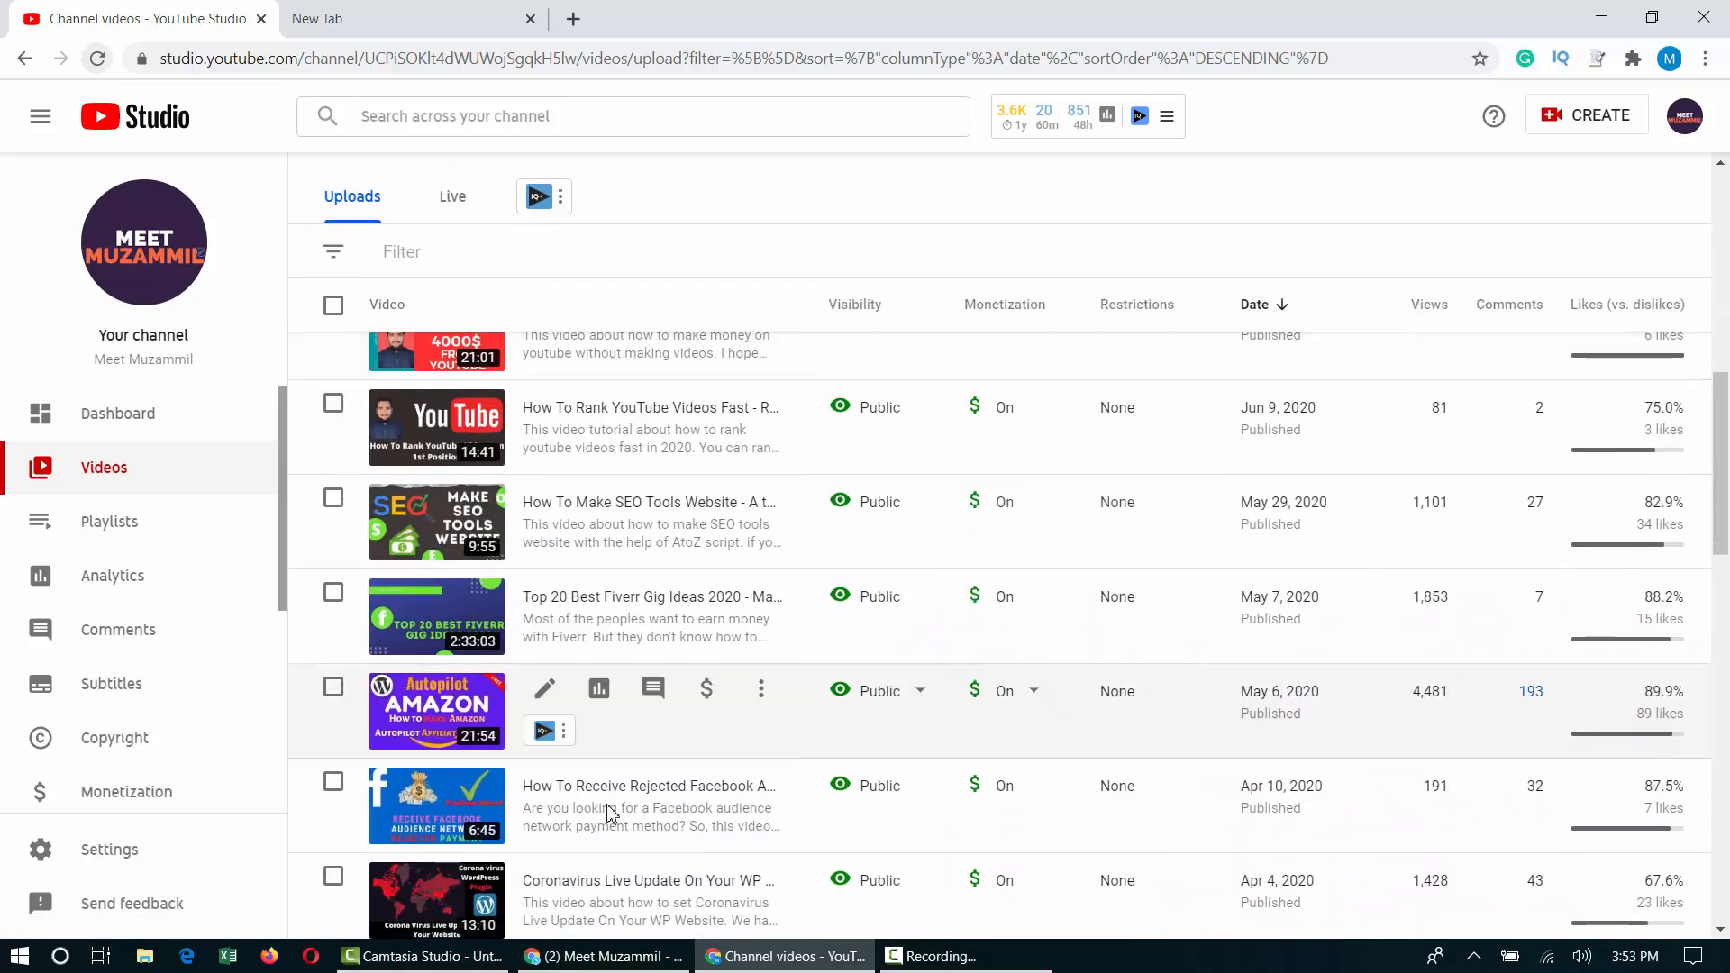
mouse_move(645, 711)
click(598, 688)
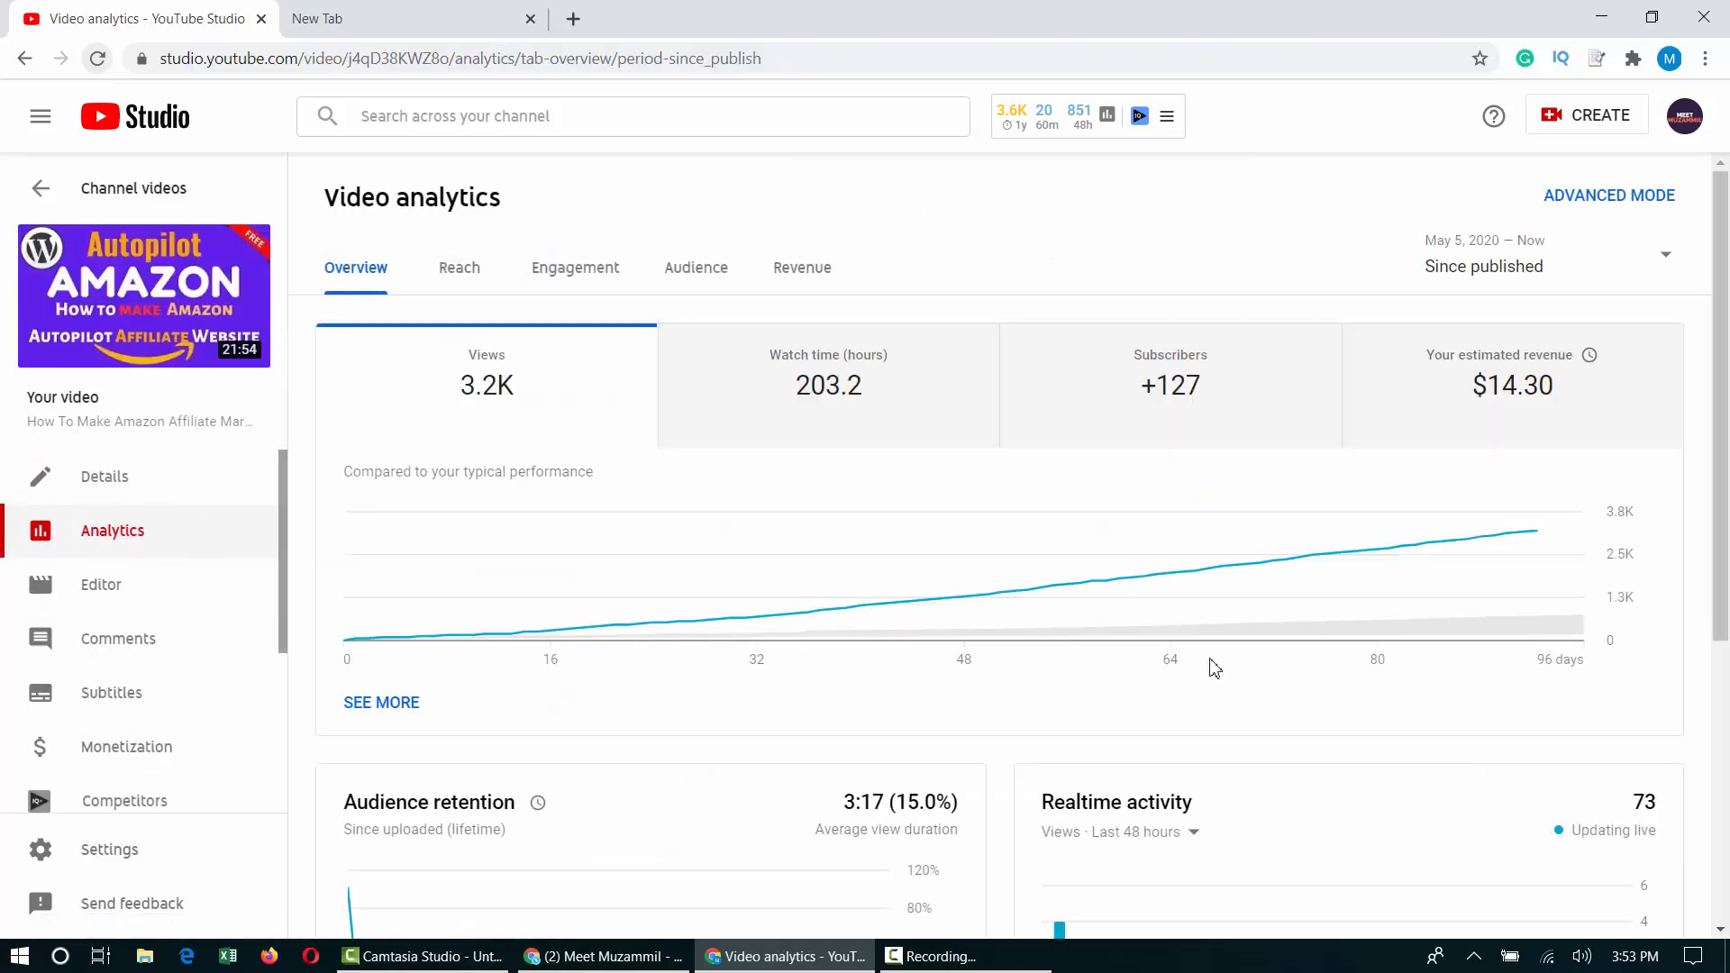
Examine the video's subscriber gain, audience retention and realtime activity in its analytics overview.
mouse_move(1183, 404)
scroll(887, 581, down, 3)
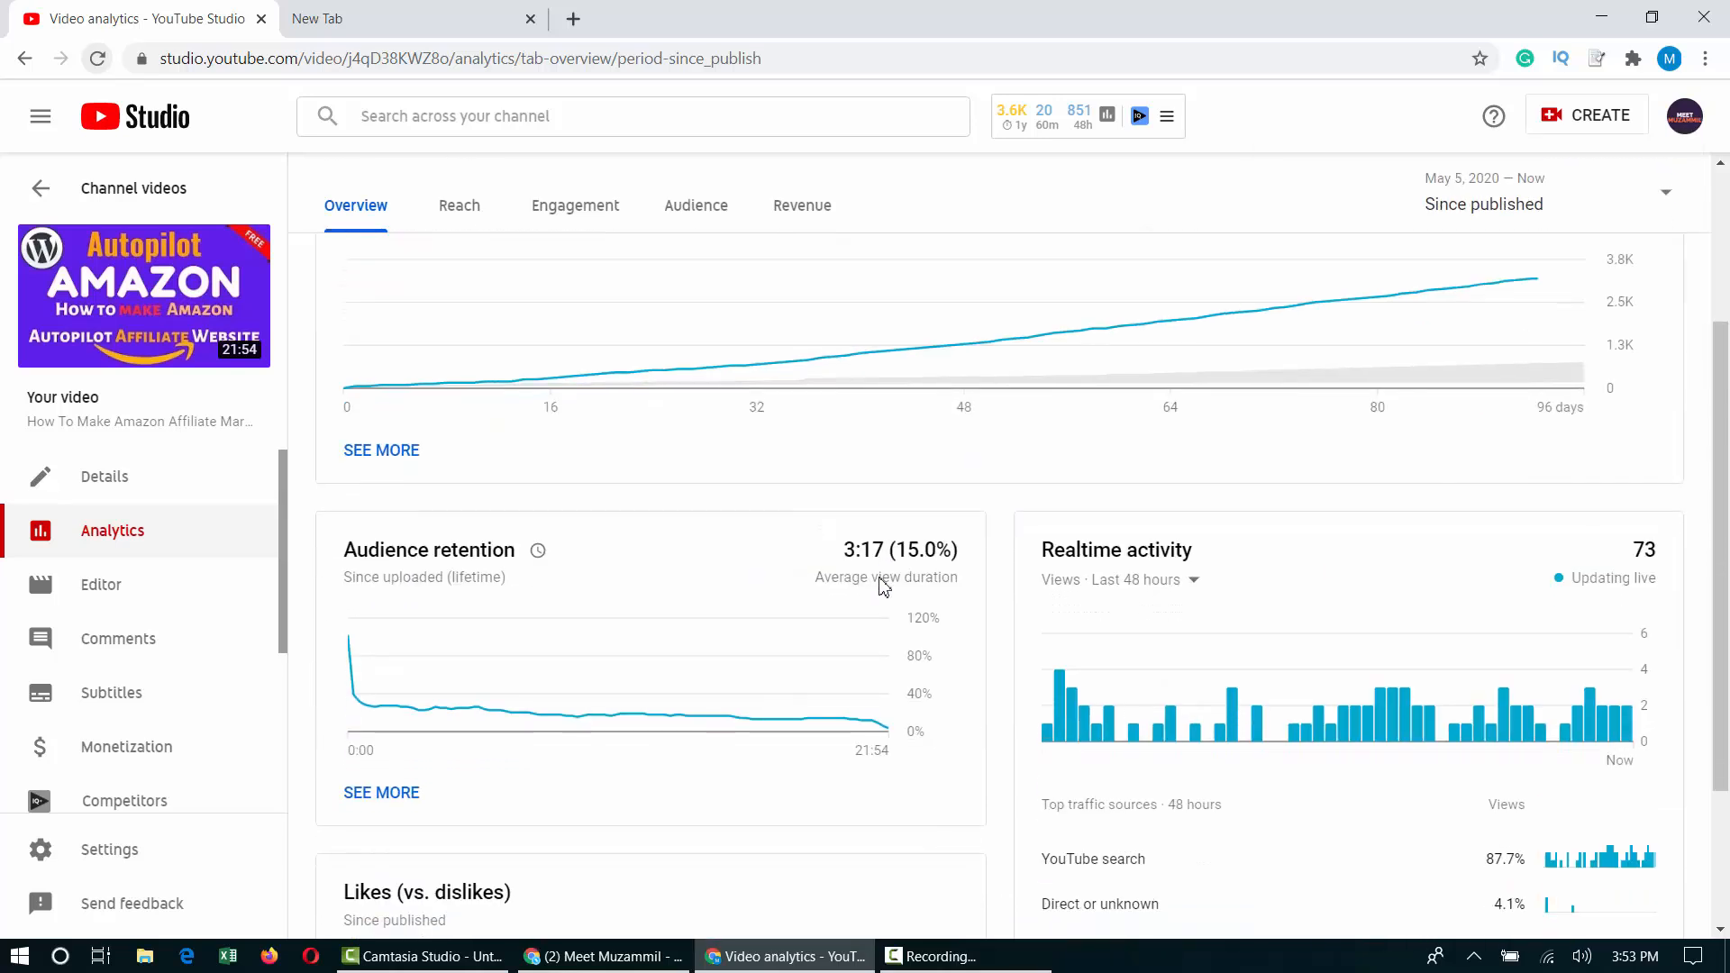
scroll(1312, 688, up, 3)
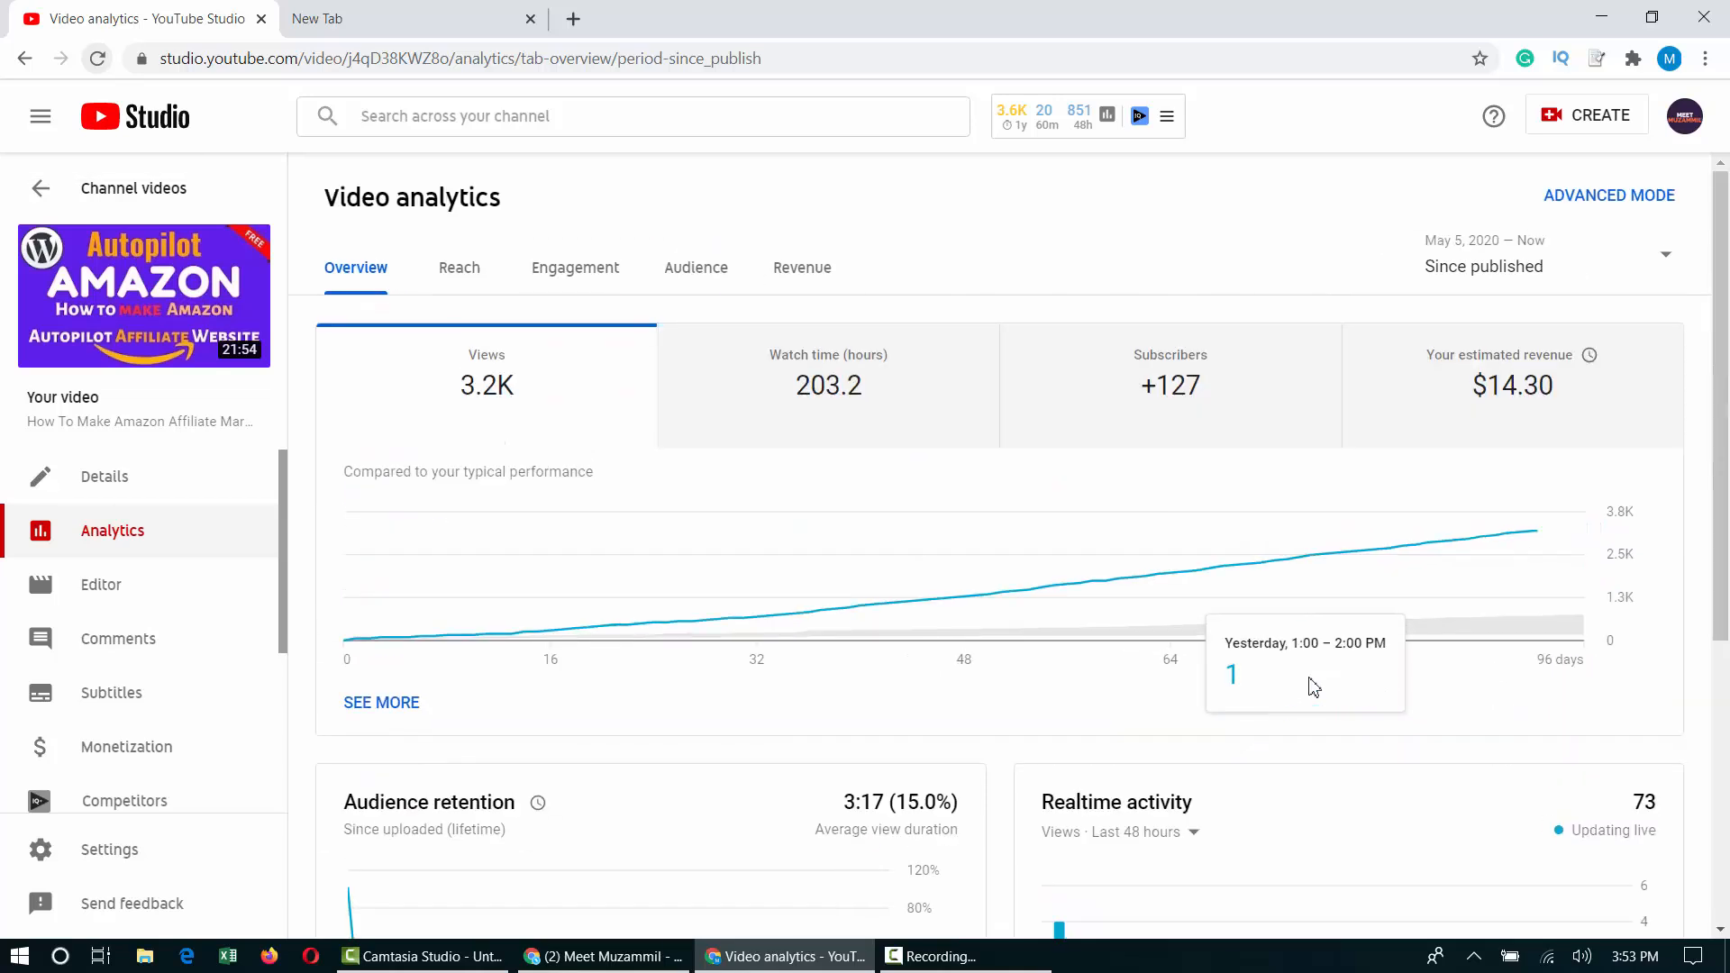
Switch back to the new video campaign form in Google Ads.
click(497, 11)
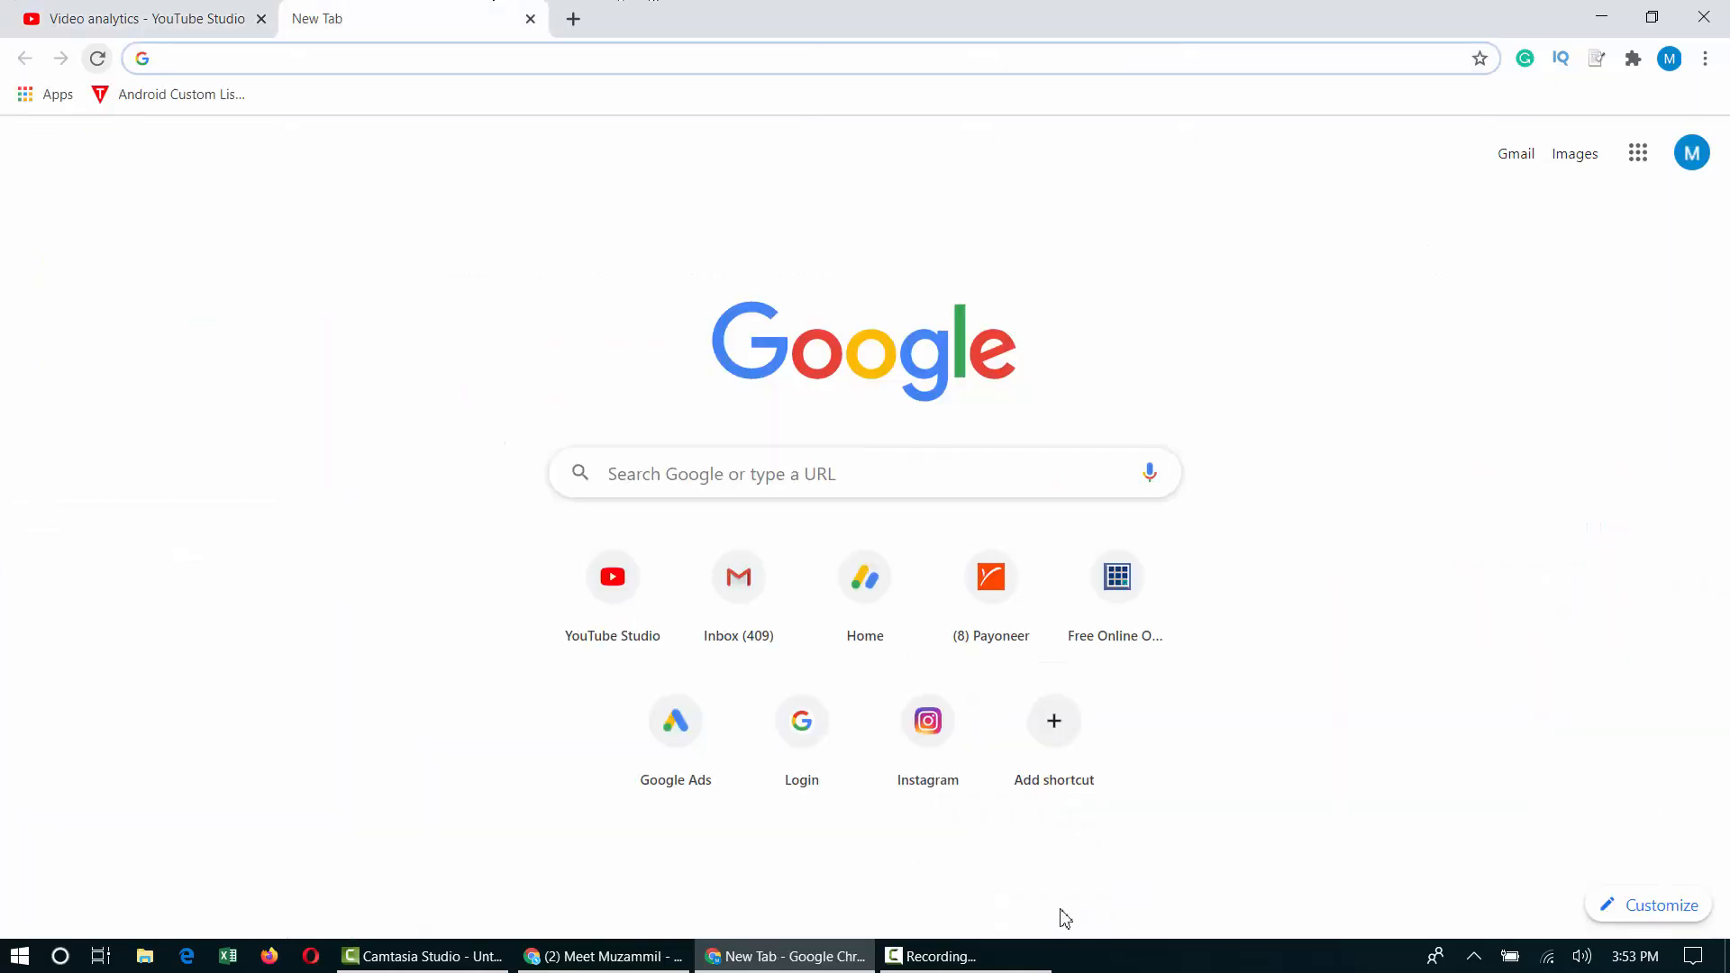
click(609, 954)
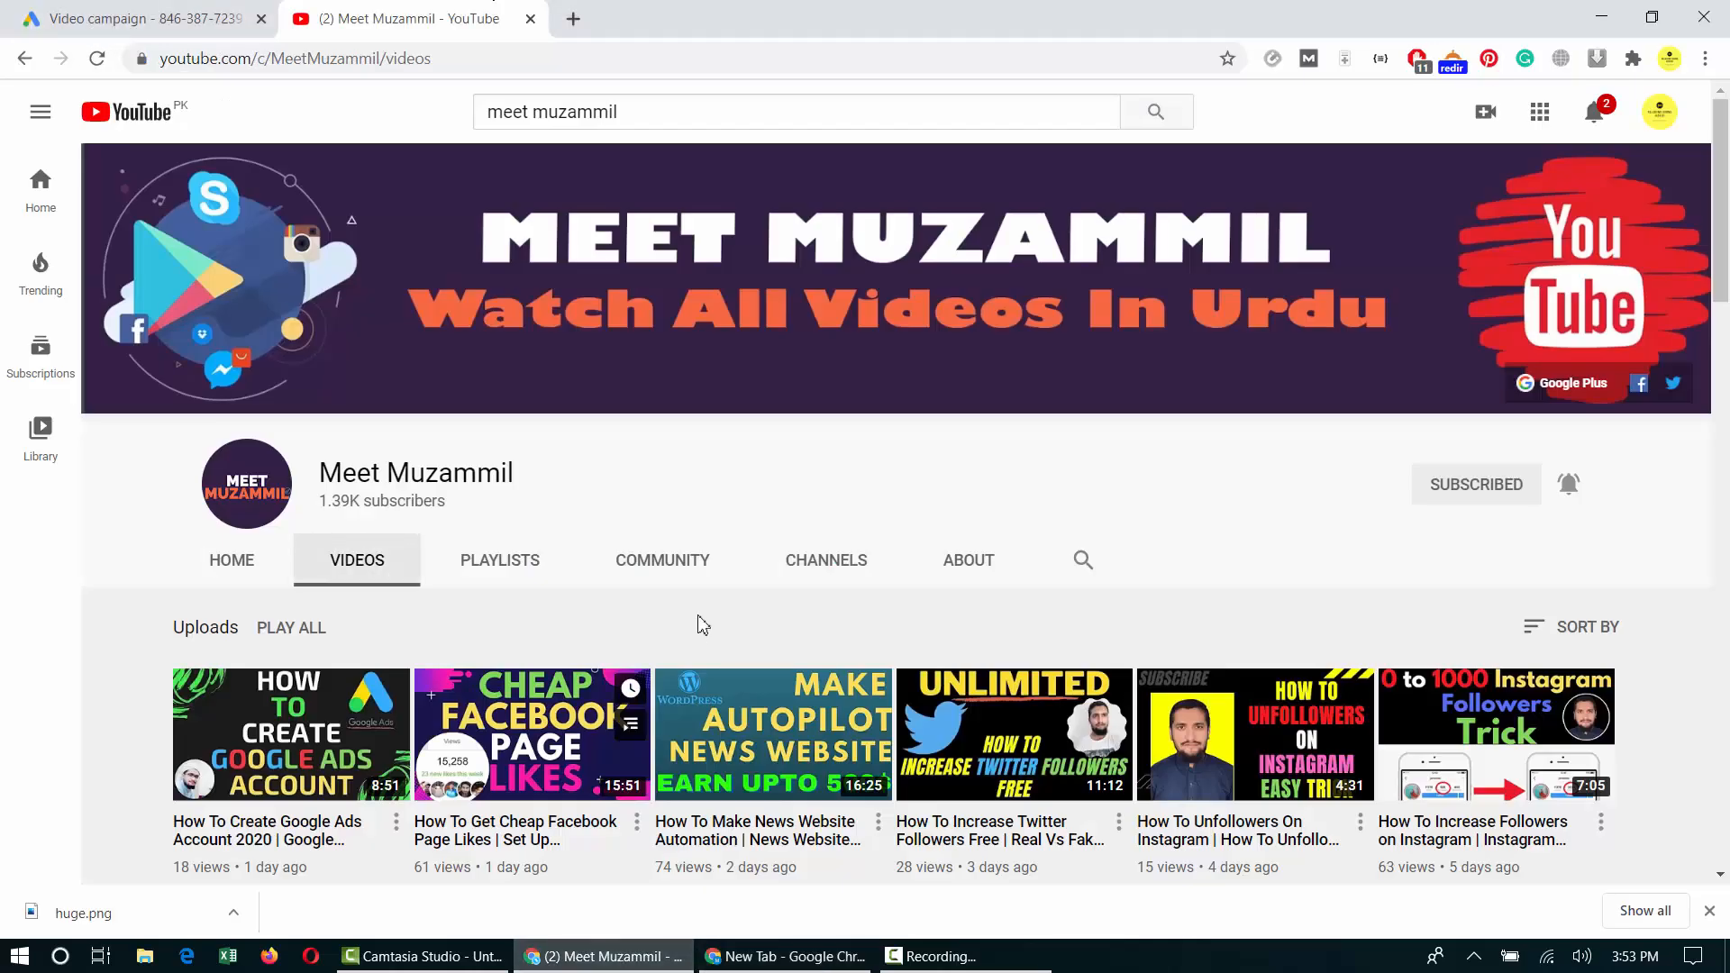
click(194, 11)
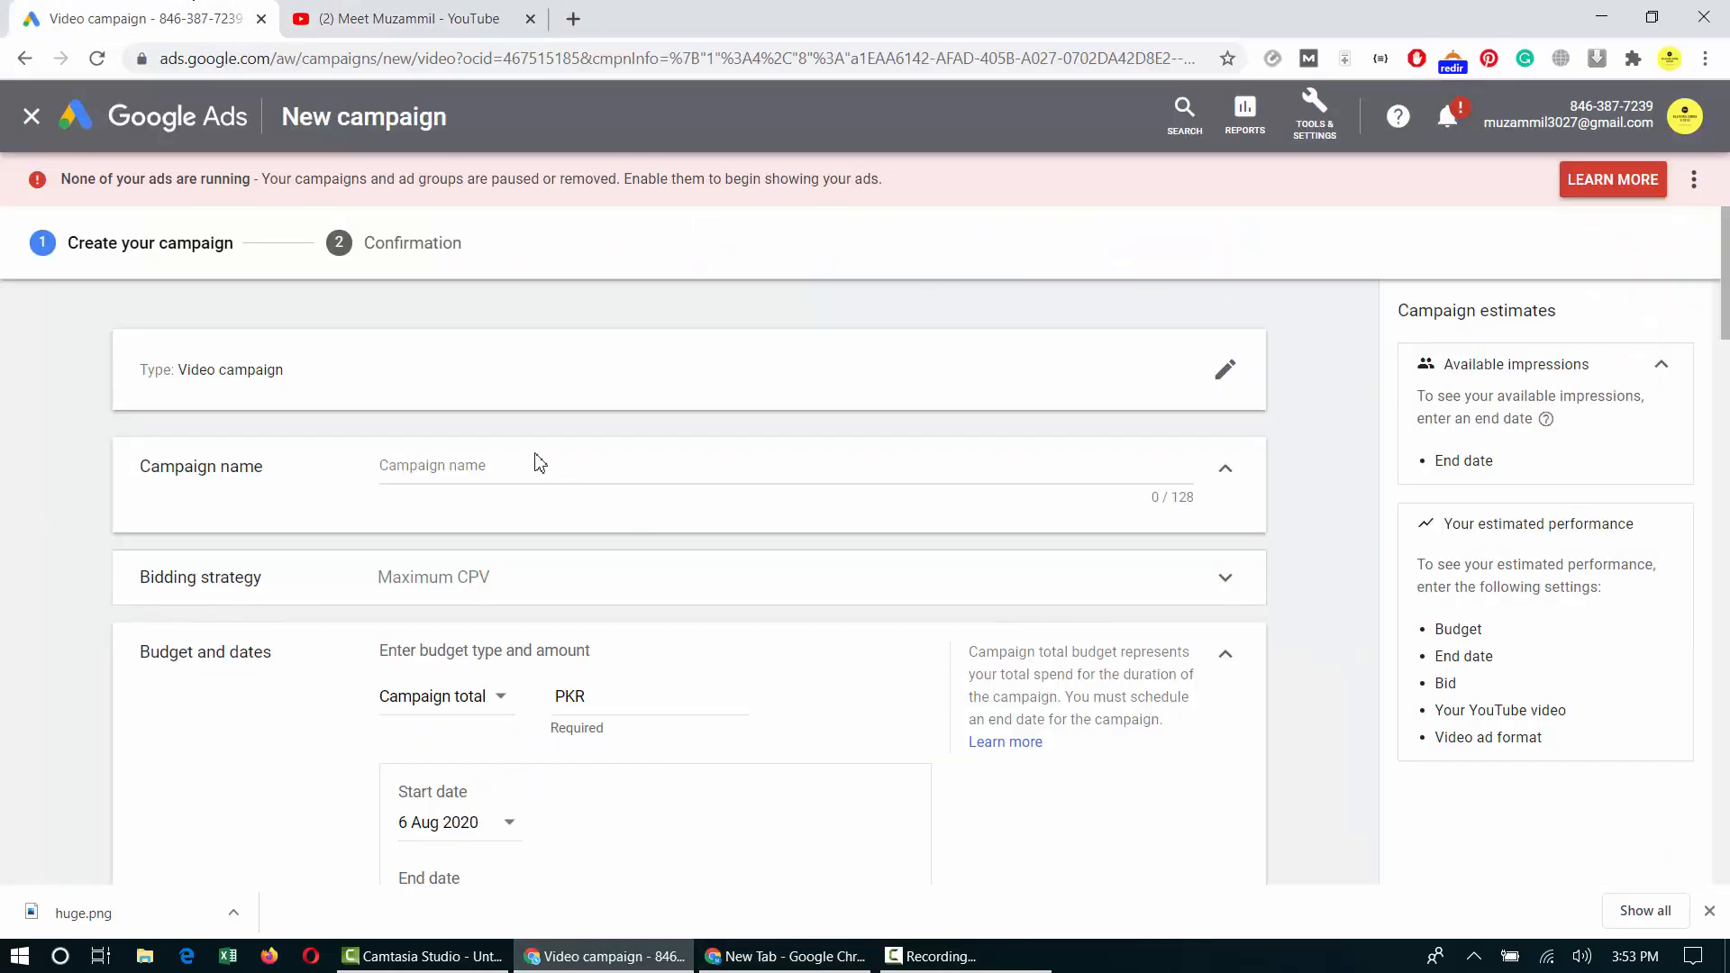
Name the campaign "Amazon Video" and choose Maximum CPV as its bidding strategy.
click(507, 475)
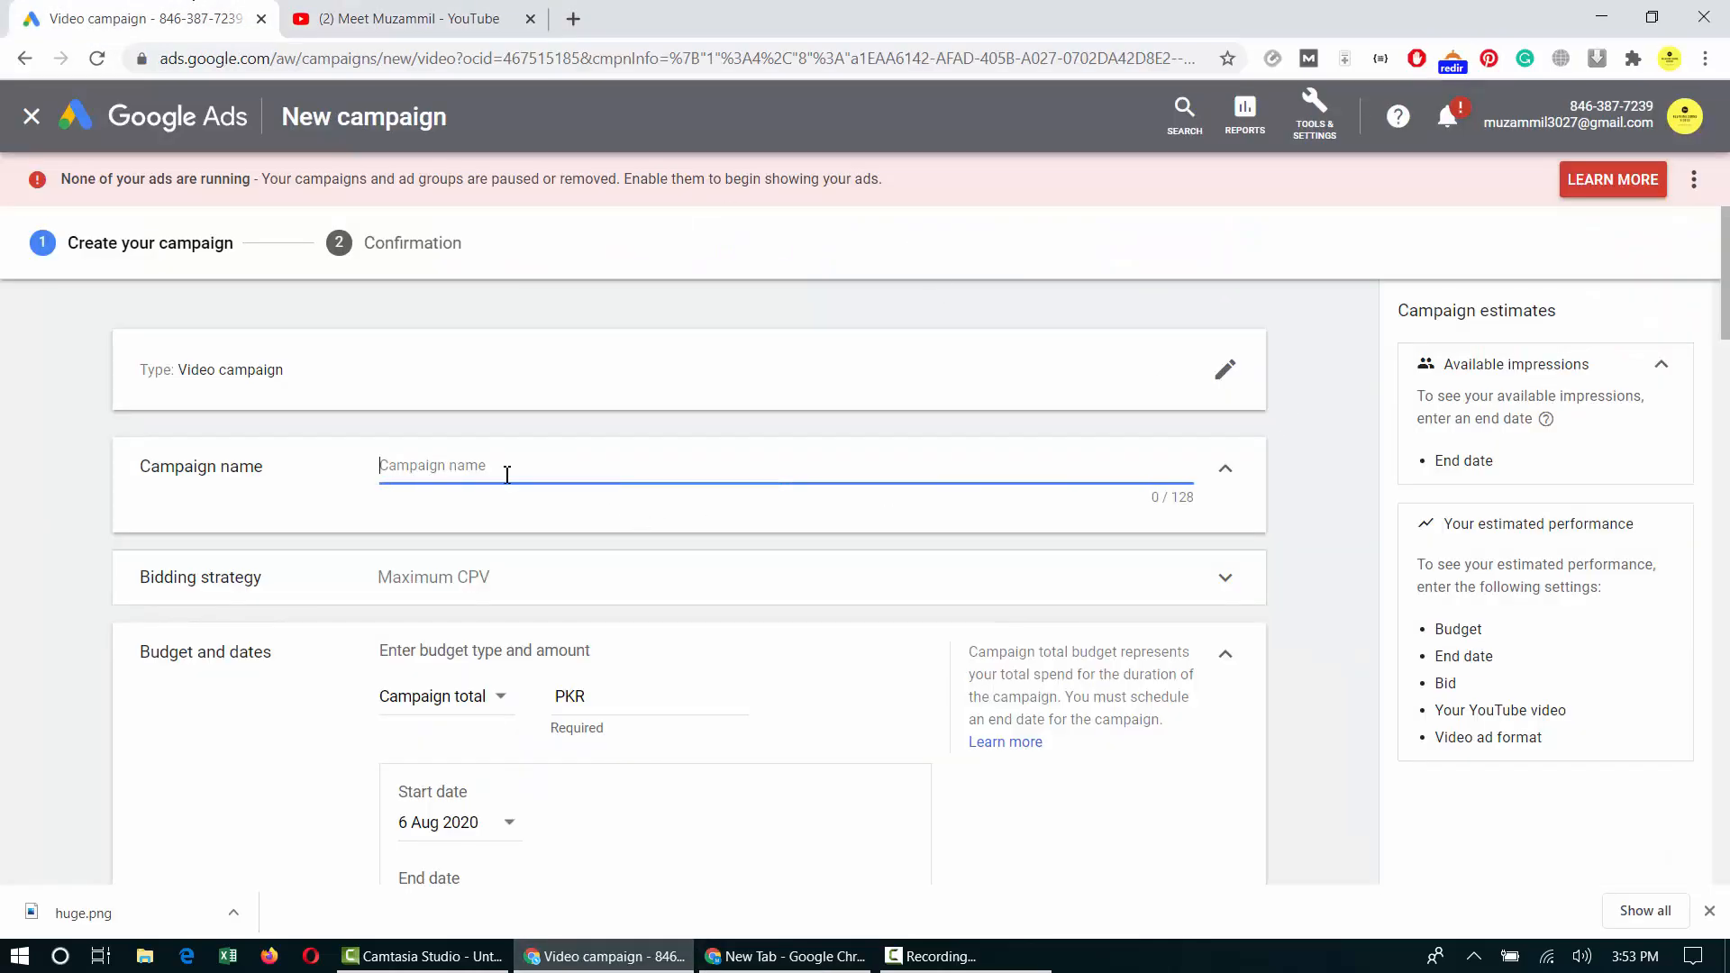
text(Amazon Video)
click(591, 584)
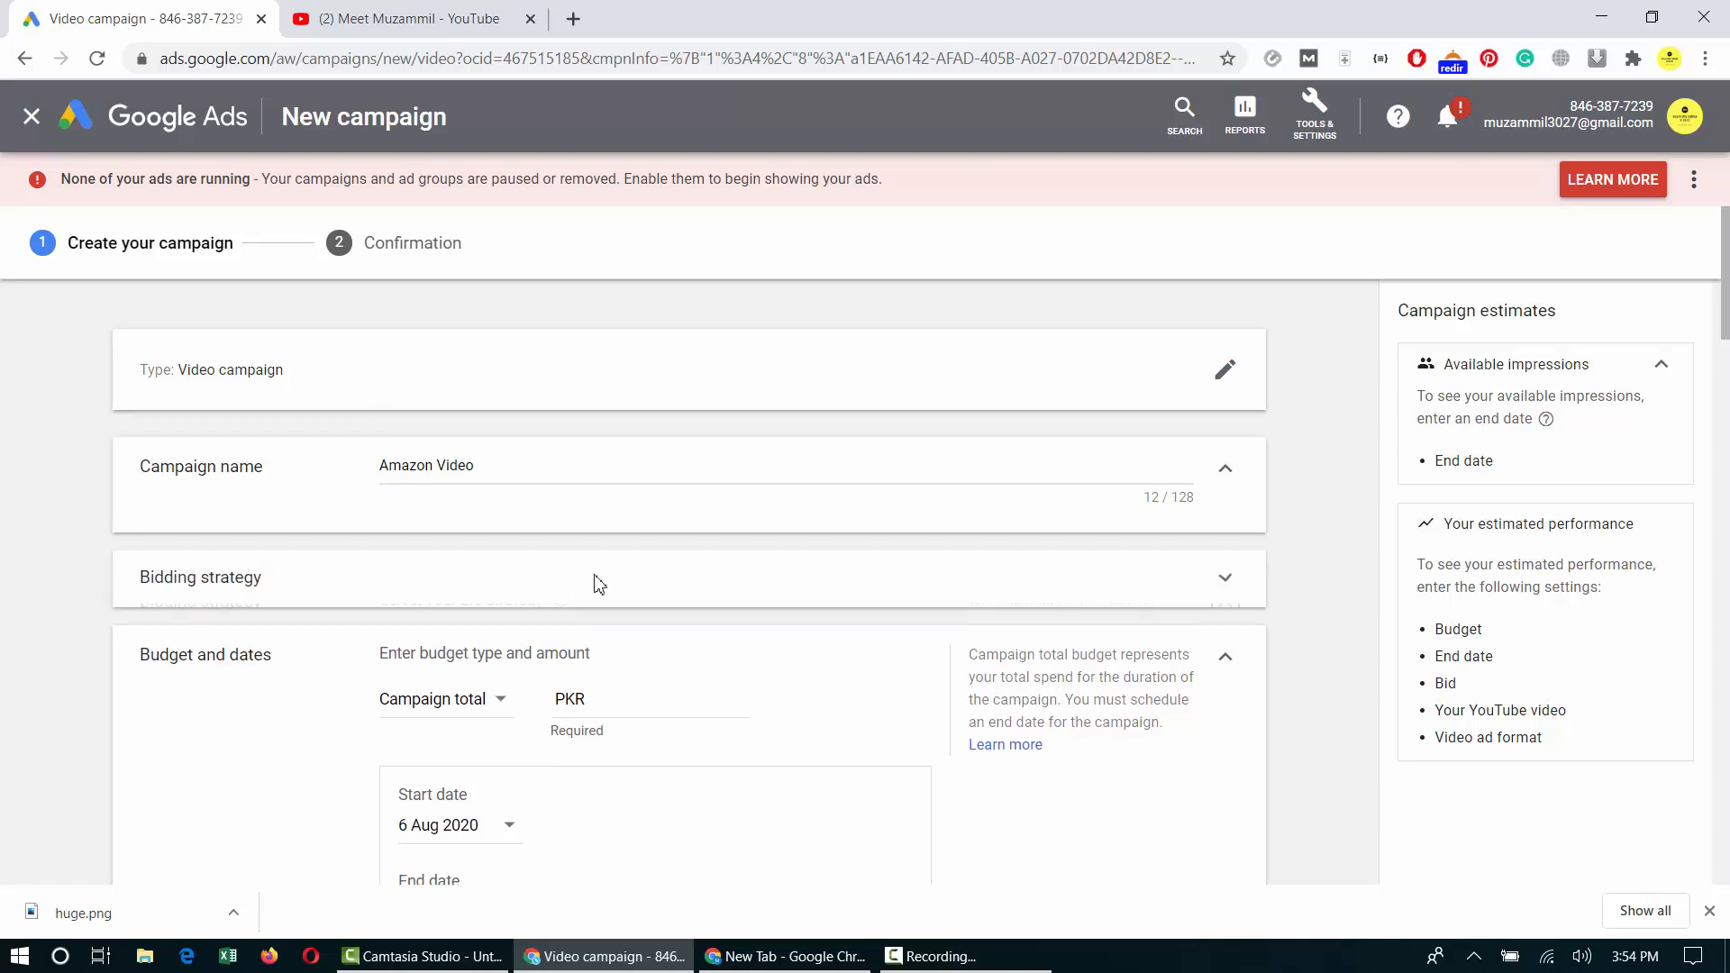
scroll(568, 606, down, 2)
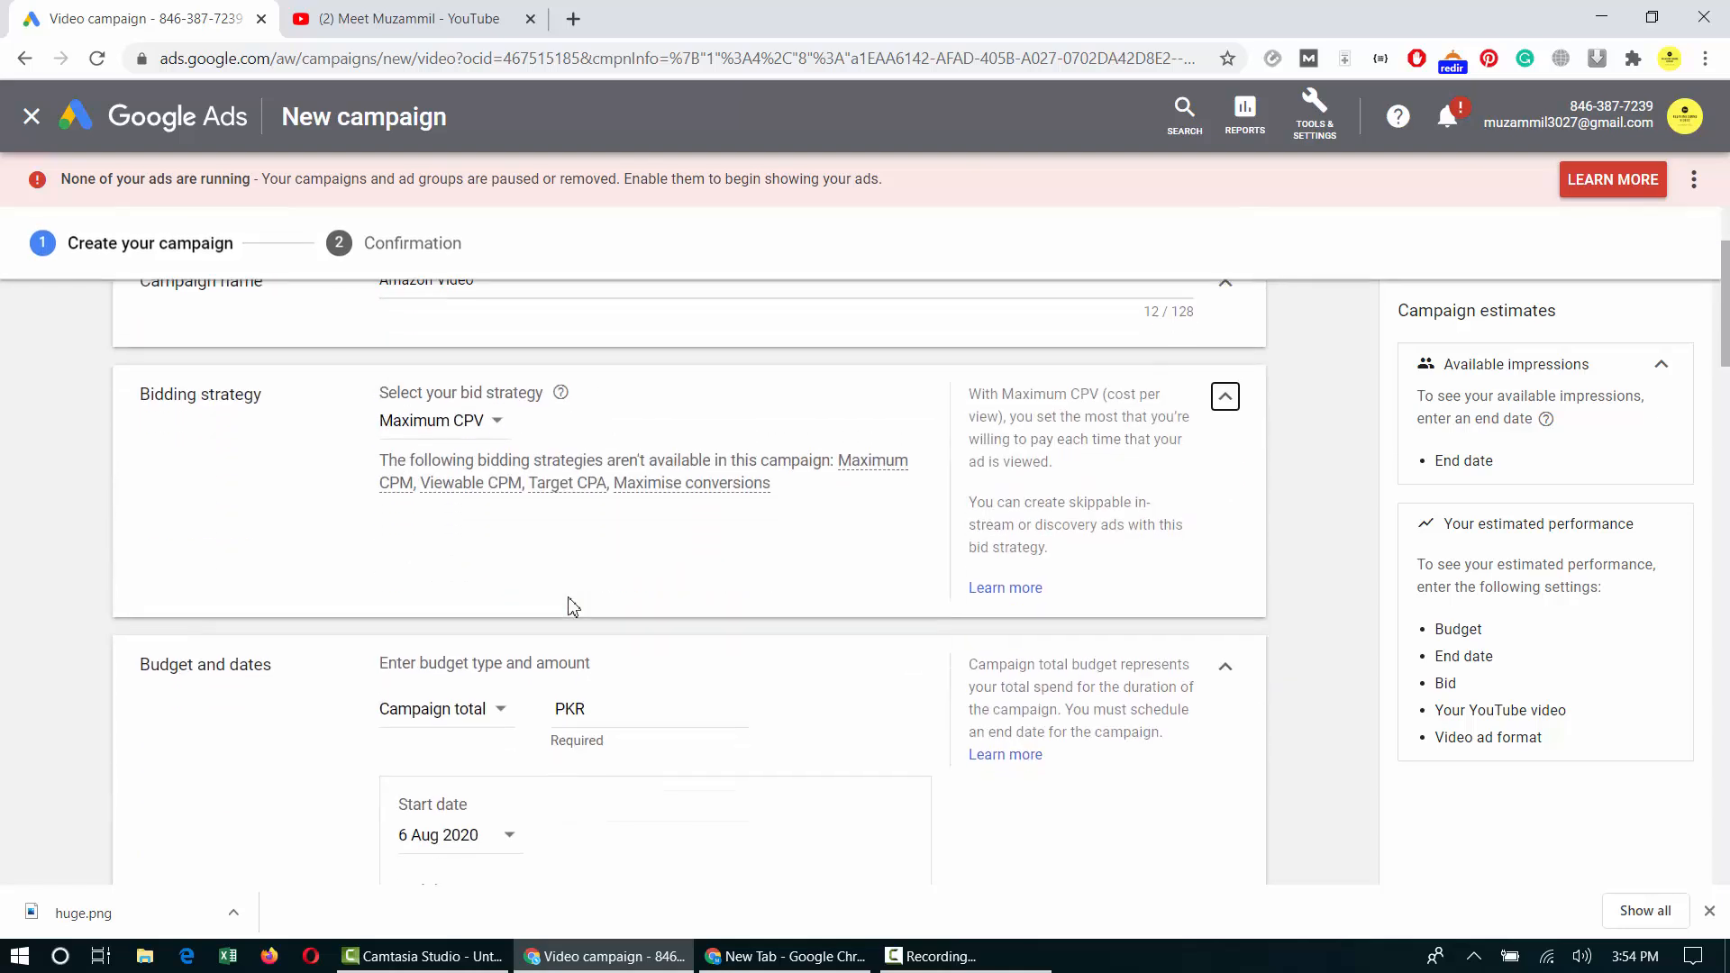
click(463, 410)
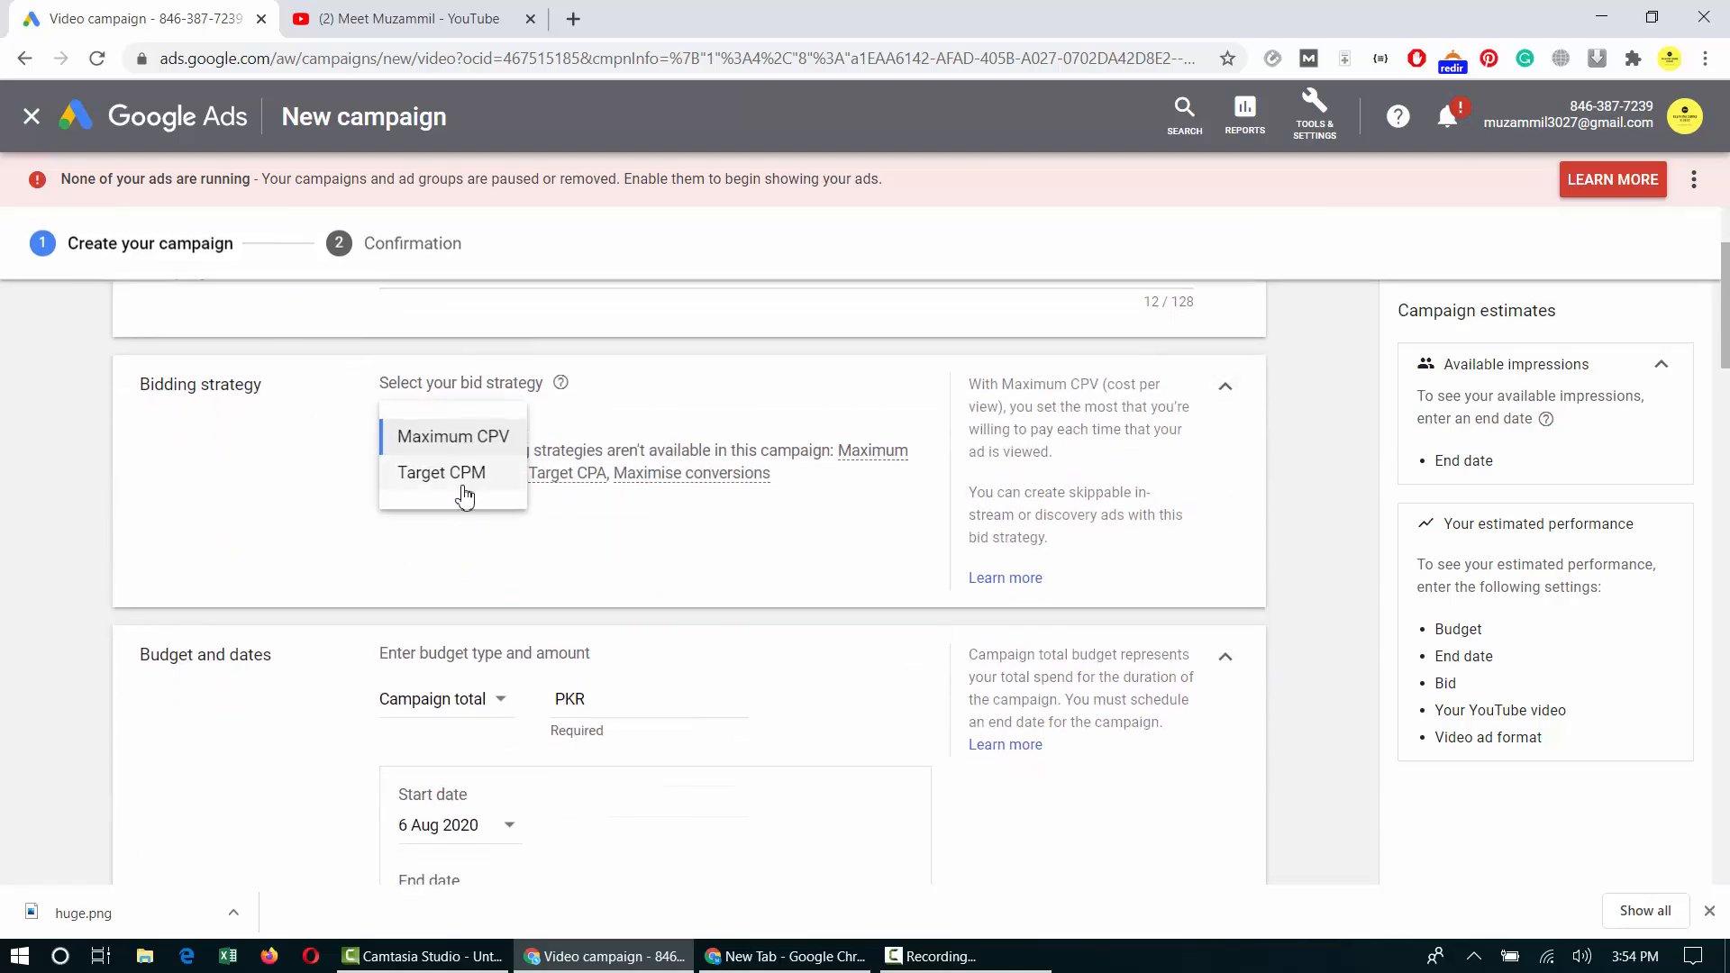
click(448, 438)
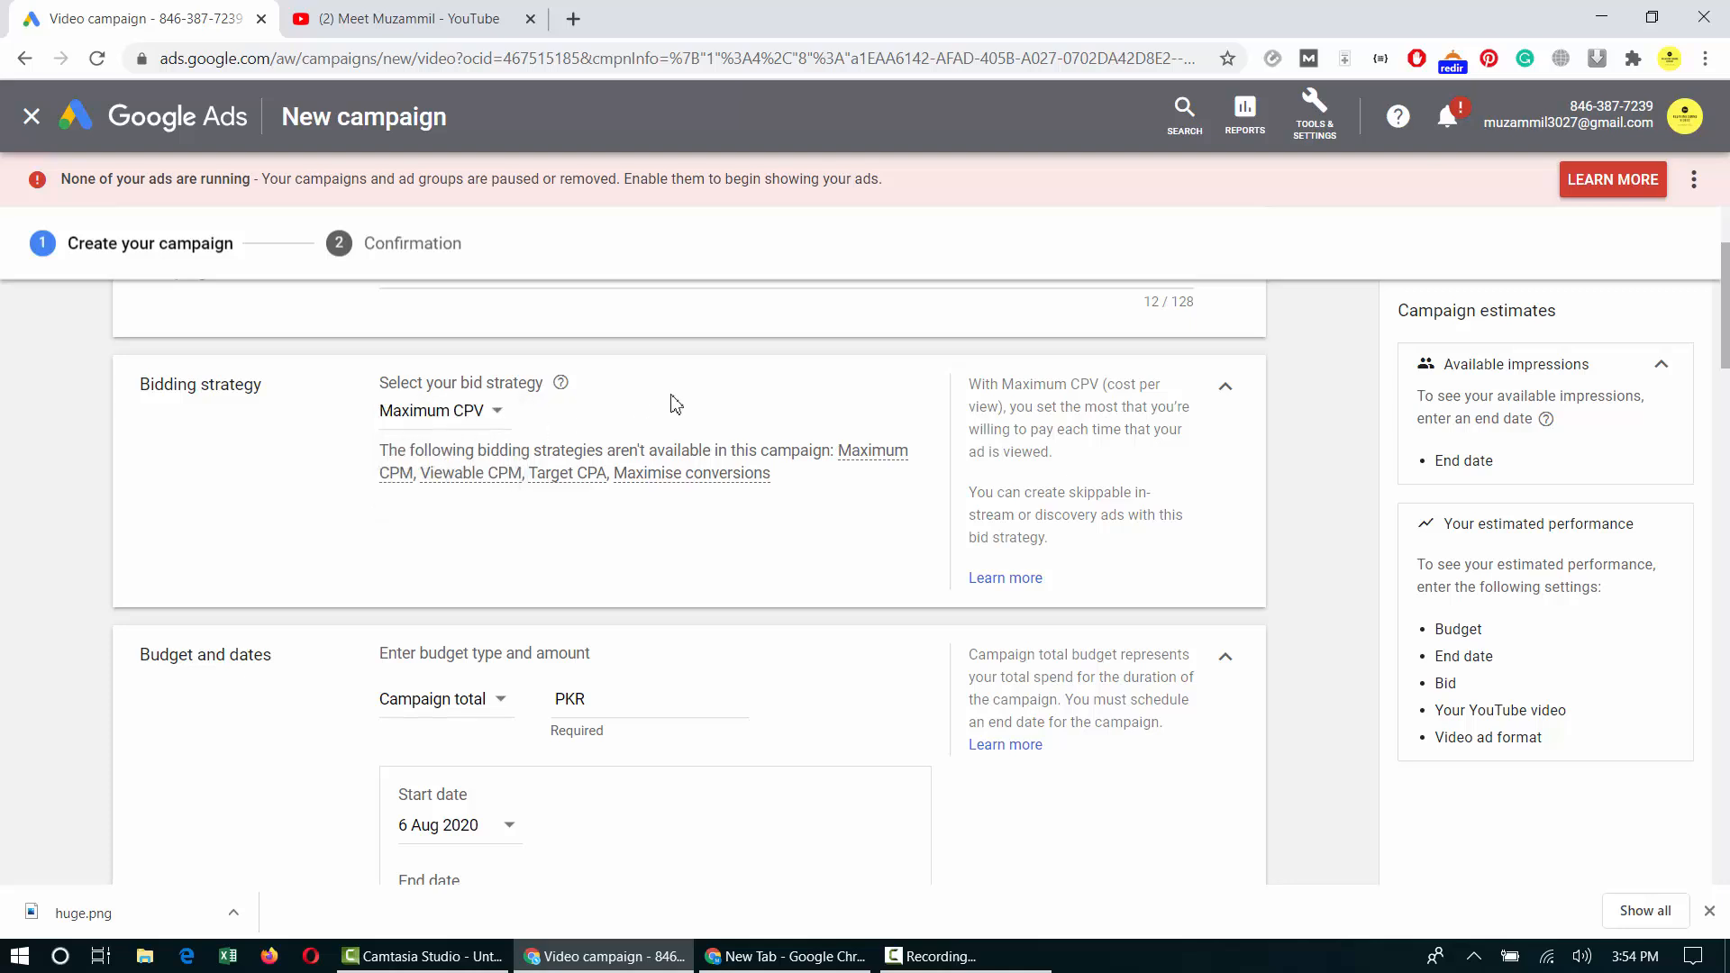
Set a daily campaign budget of PKR 200 and open the campaign's start and end dates for editing.
scroll(667, 402, down, 2)
scroll(714, 469, down, 2)
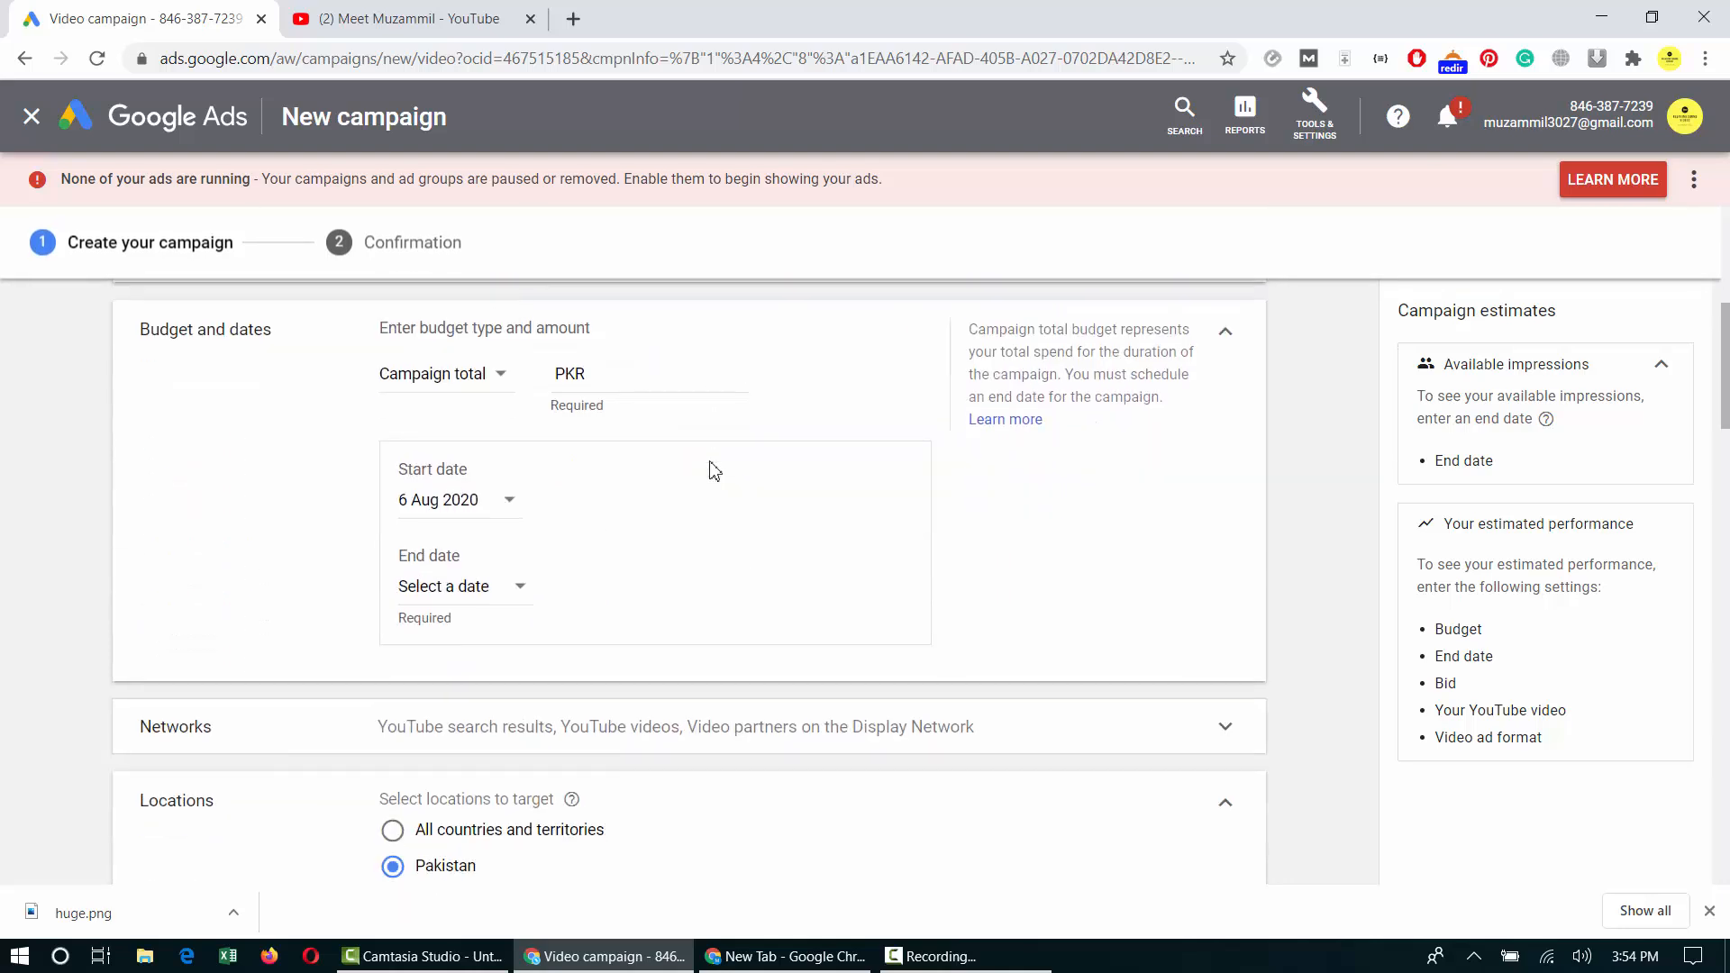
click(424, 379)
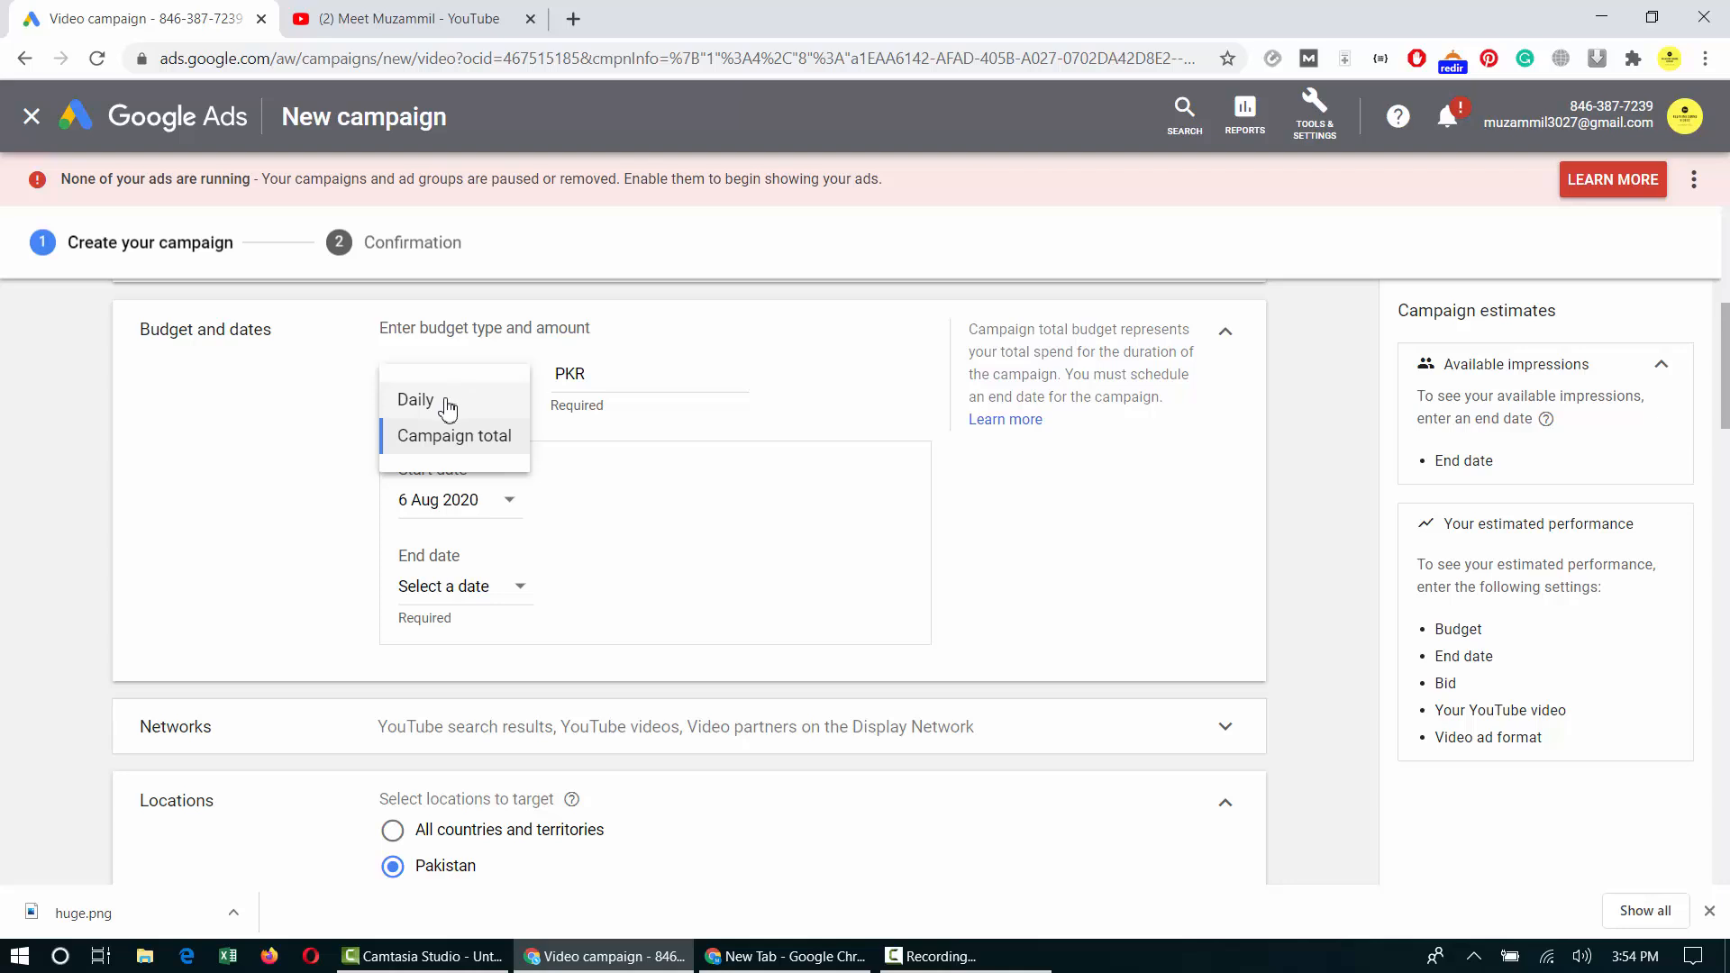
click(444, 397)
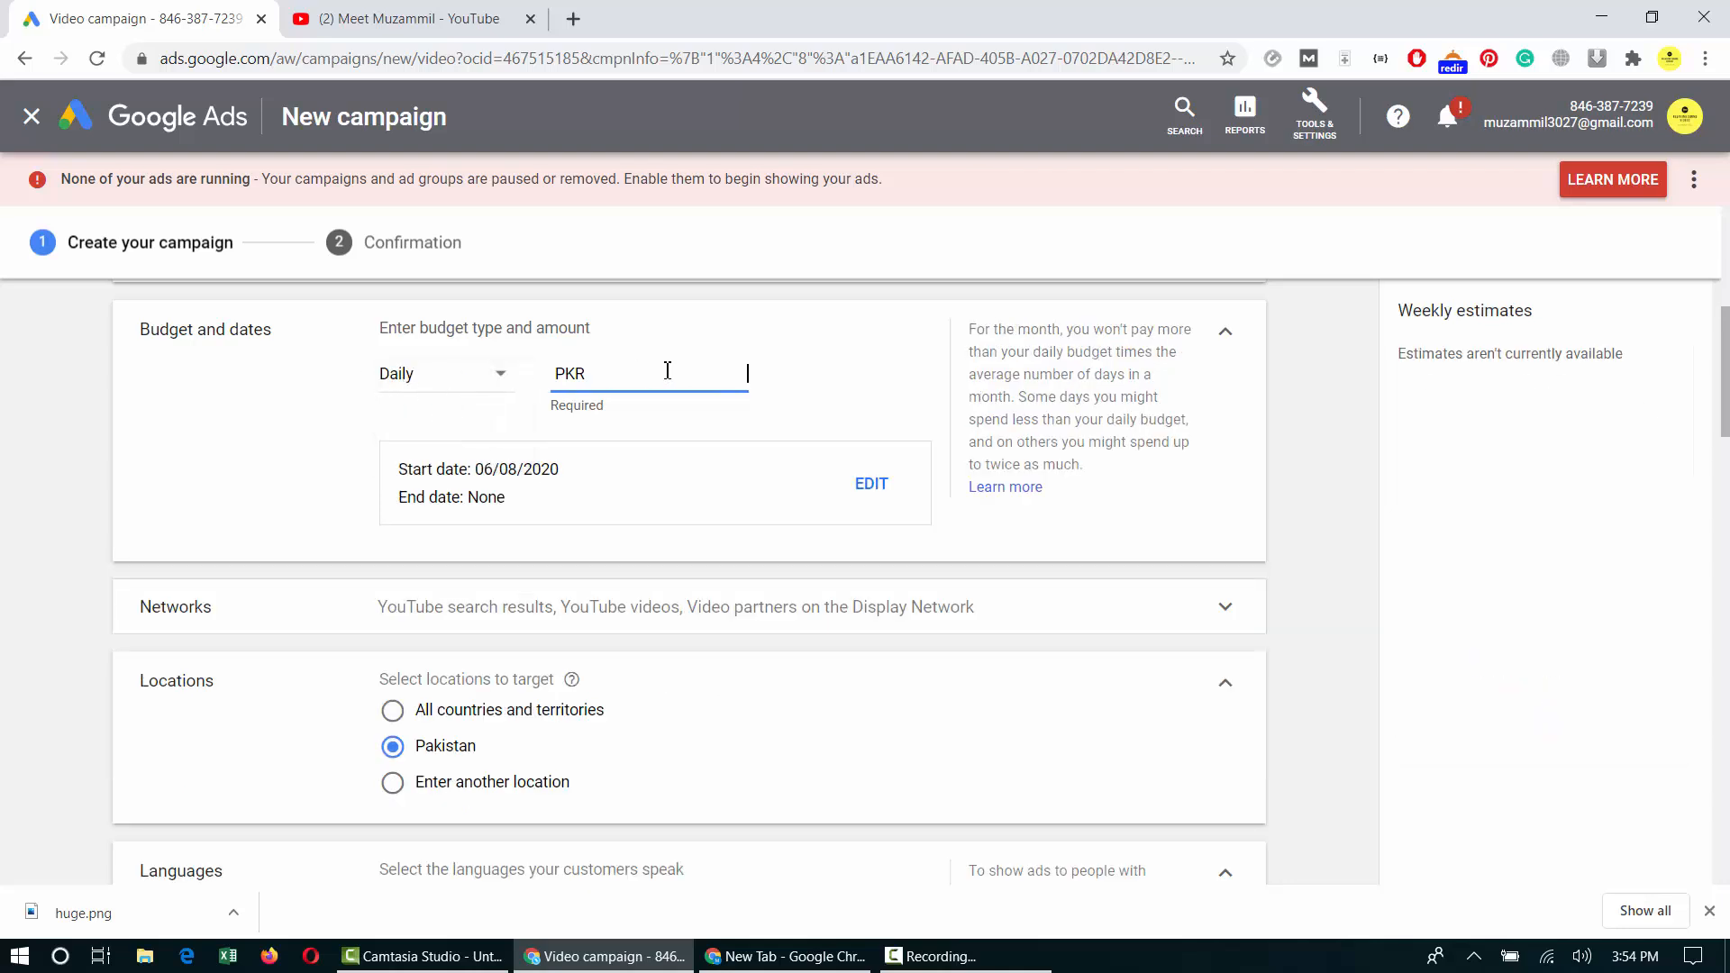
text(100)
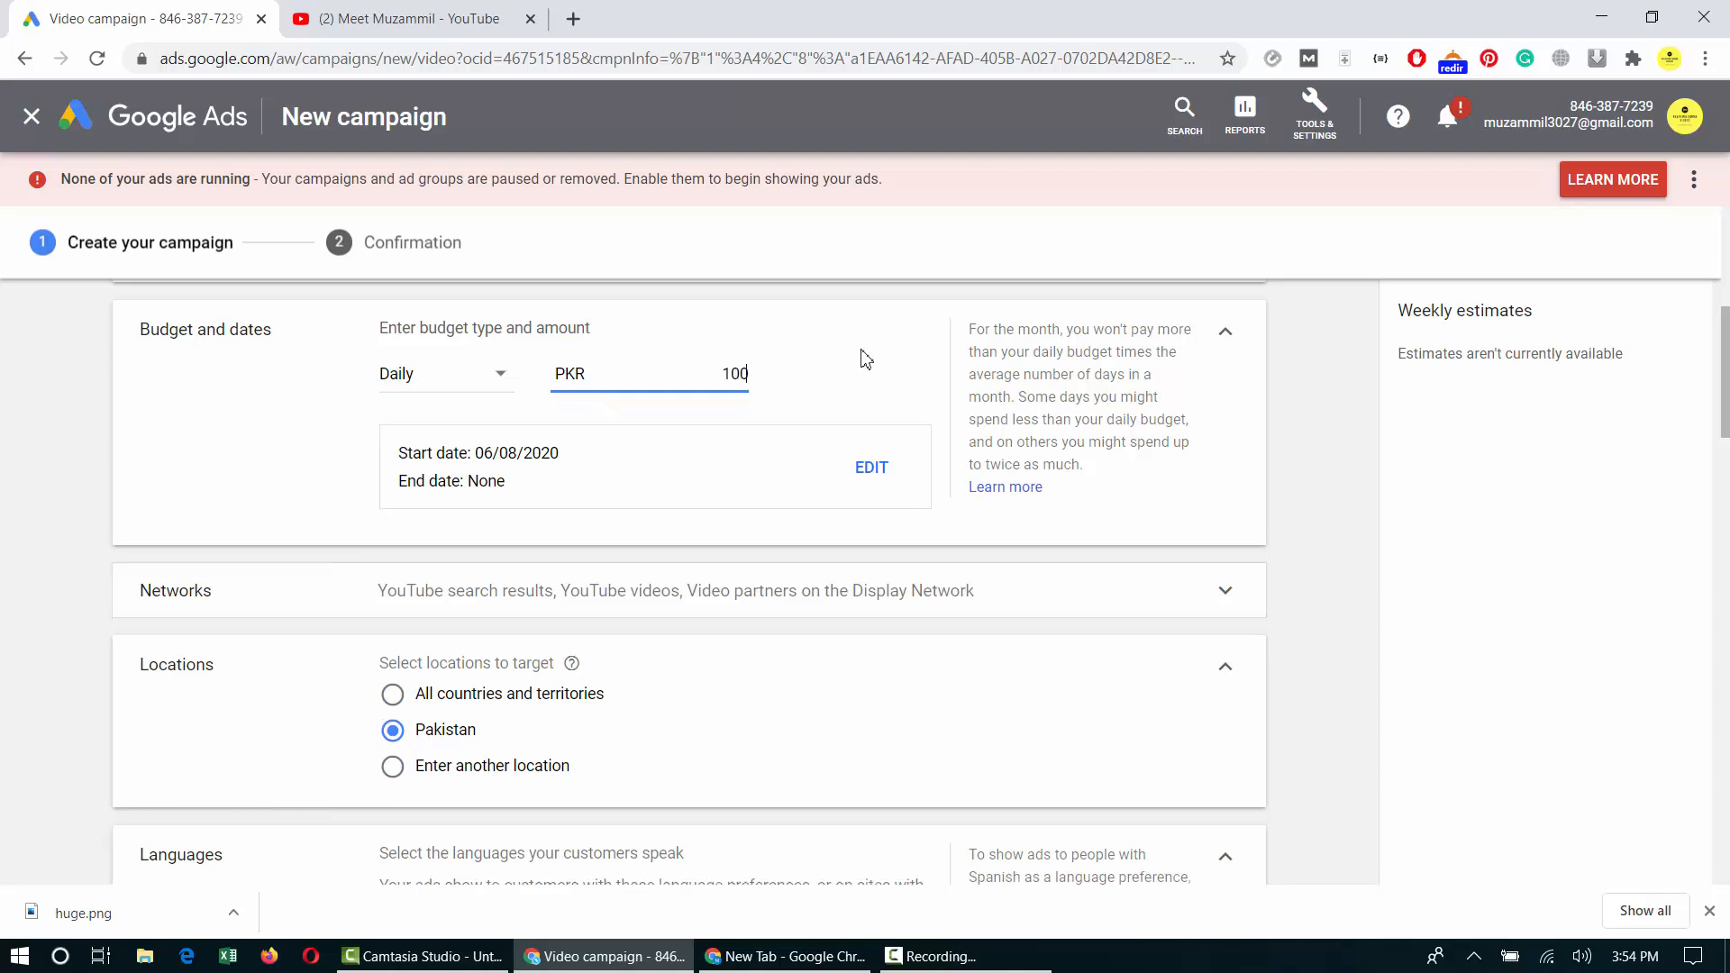
key(ctrl+a)
click(894, 353)
click(869, 467)
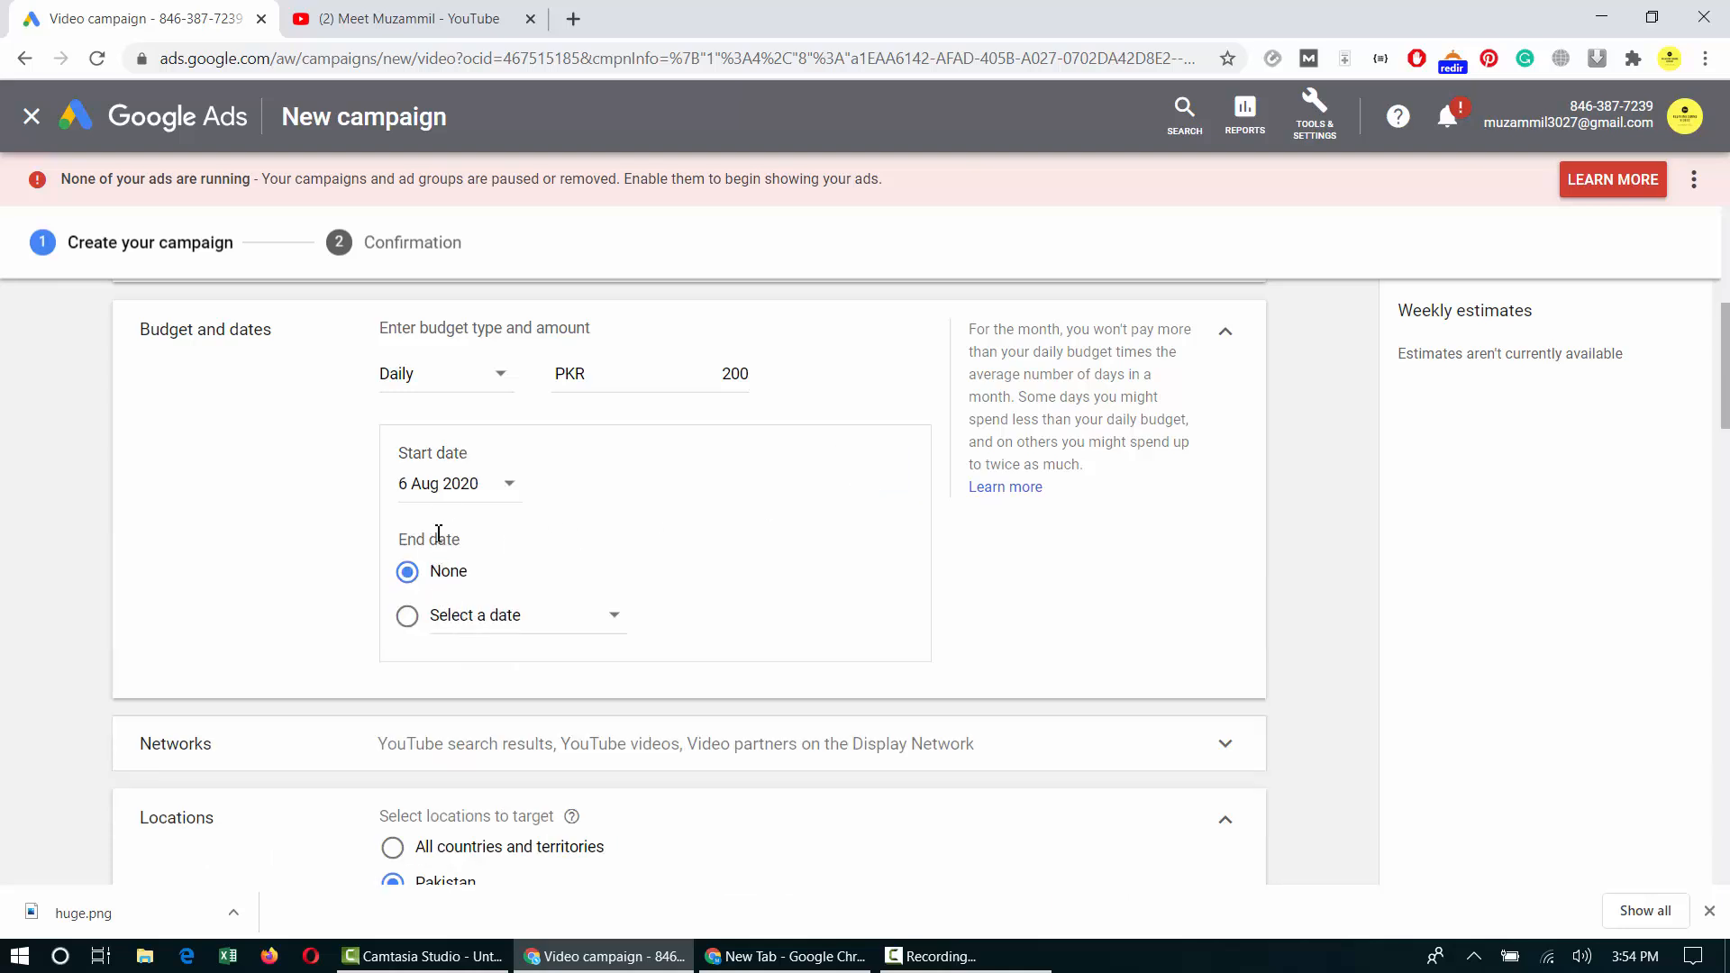
click(477, 486)
Target the campaign at the countries India and Pakistan using custom locations.
scroll(799, 478, down, 5)
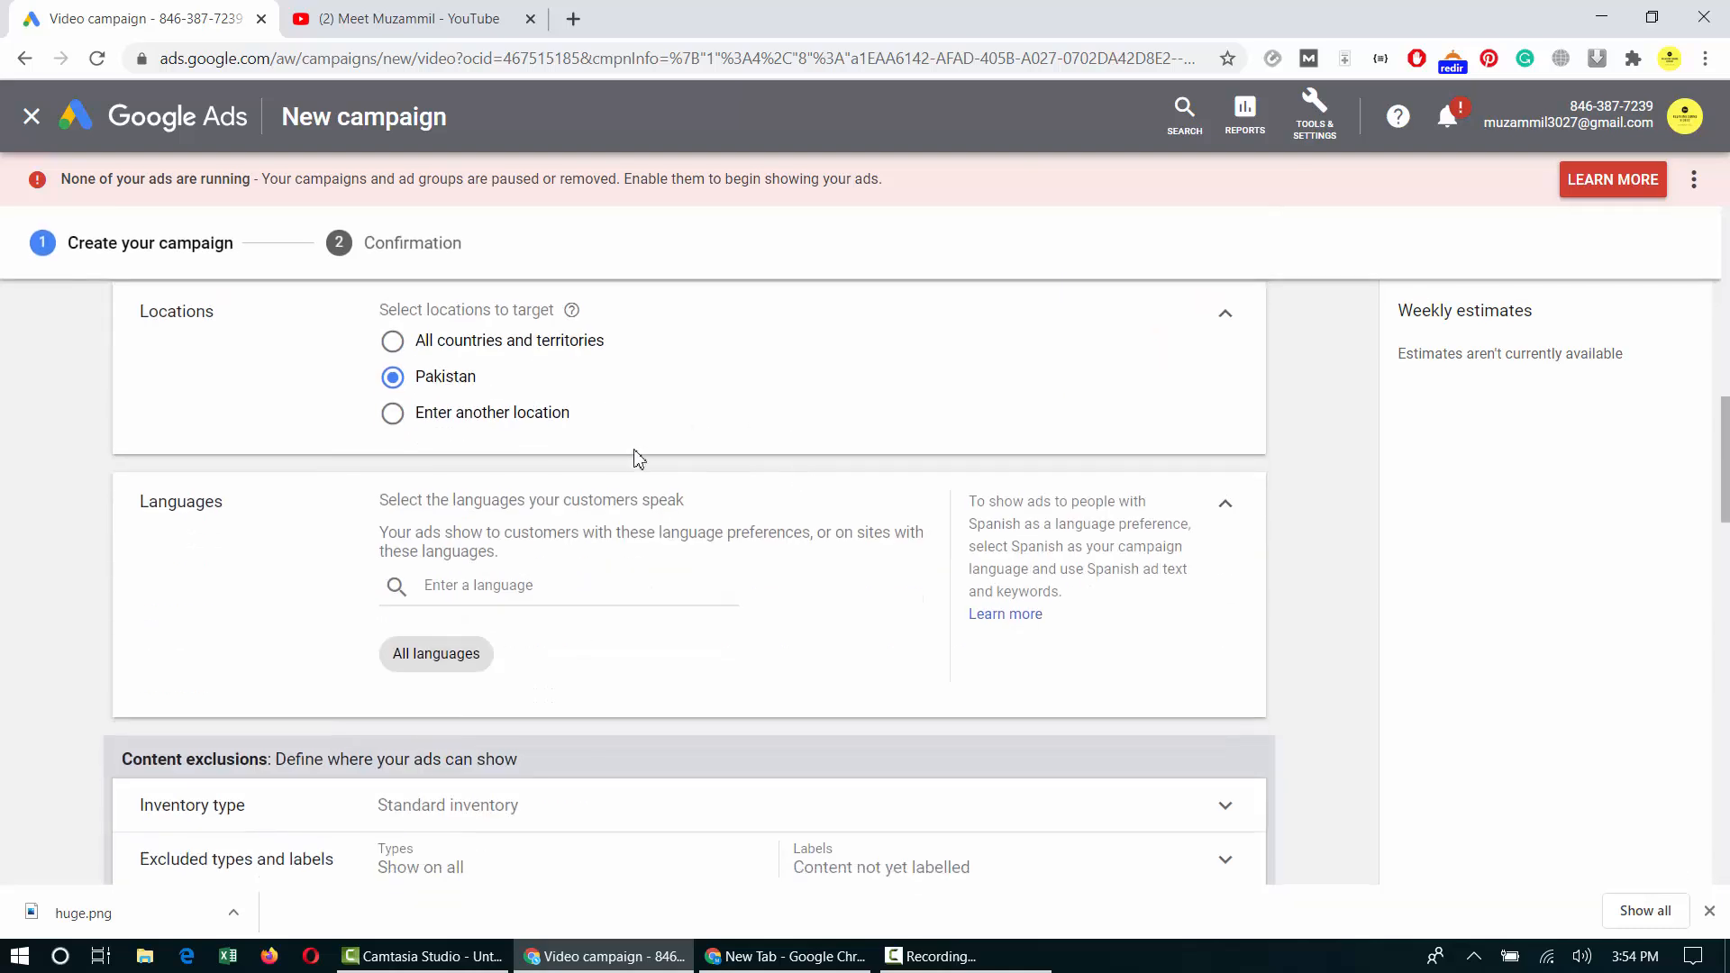
scroll(638, 459, up, 2)
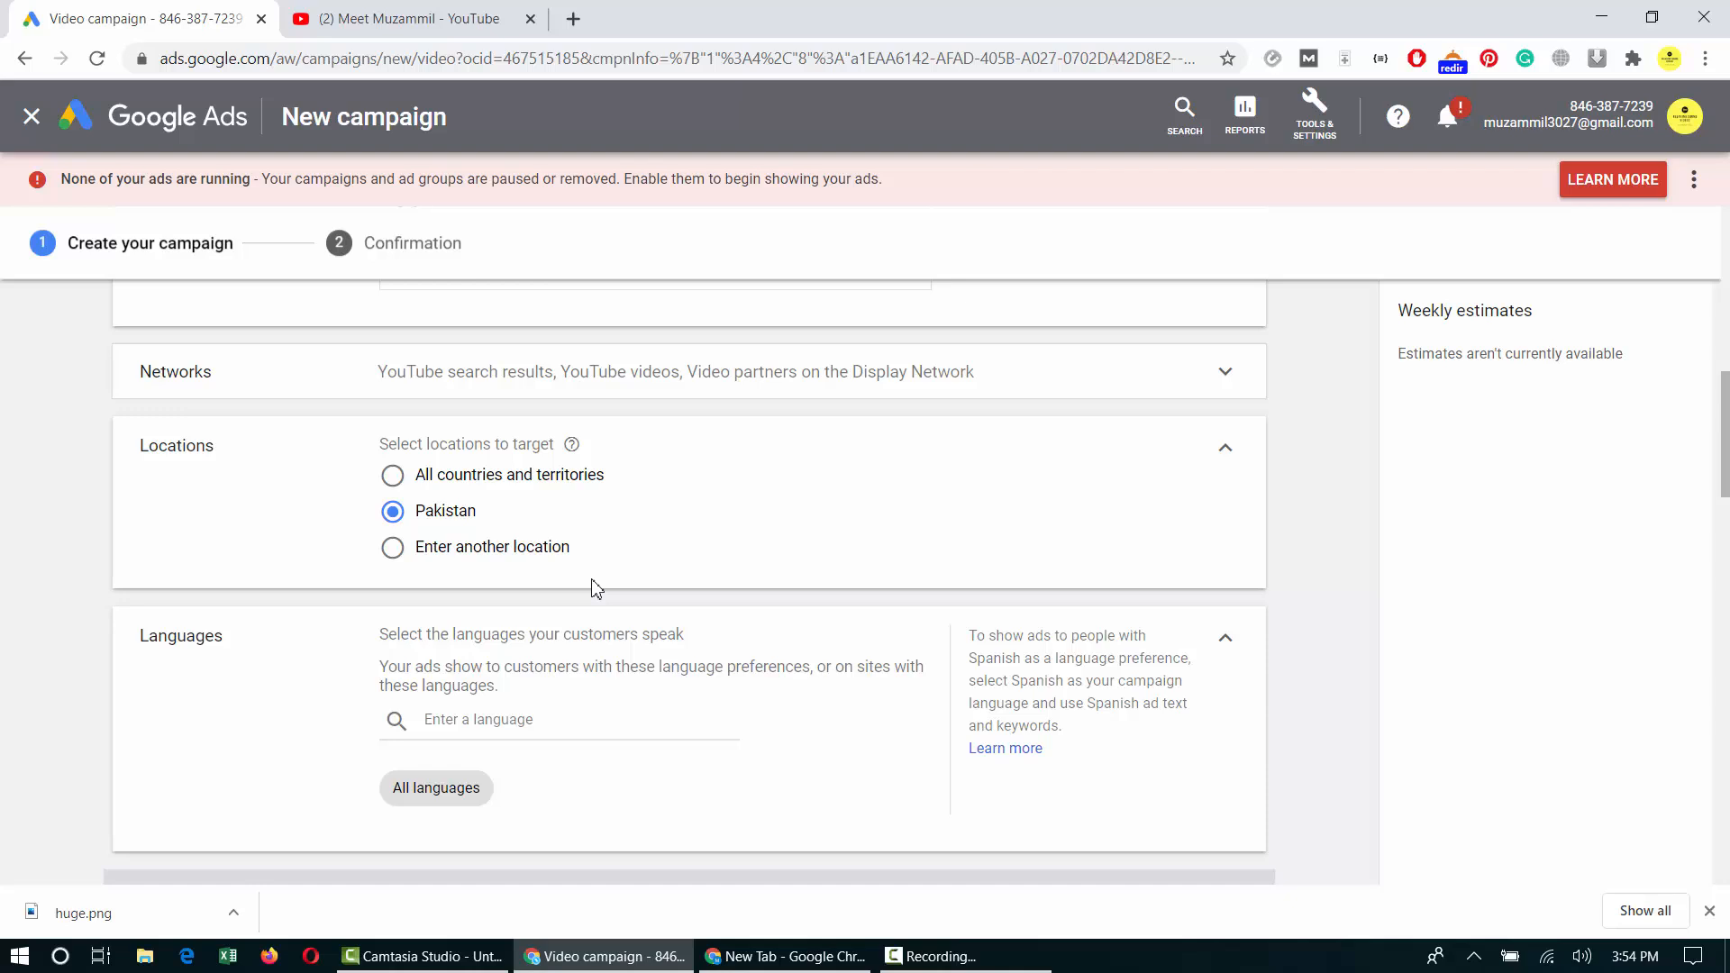
click(458, 551)
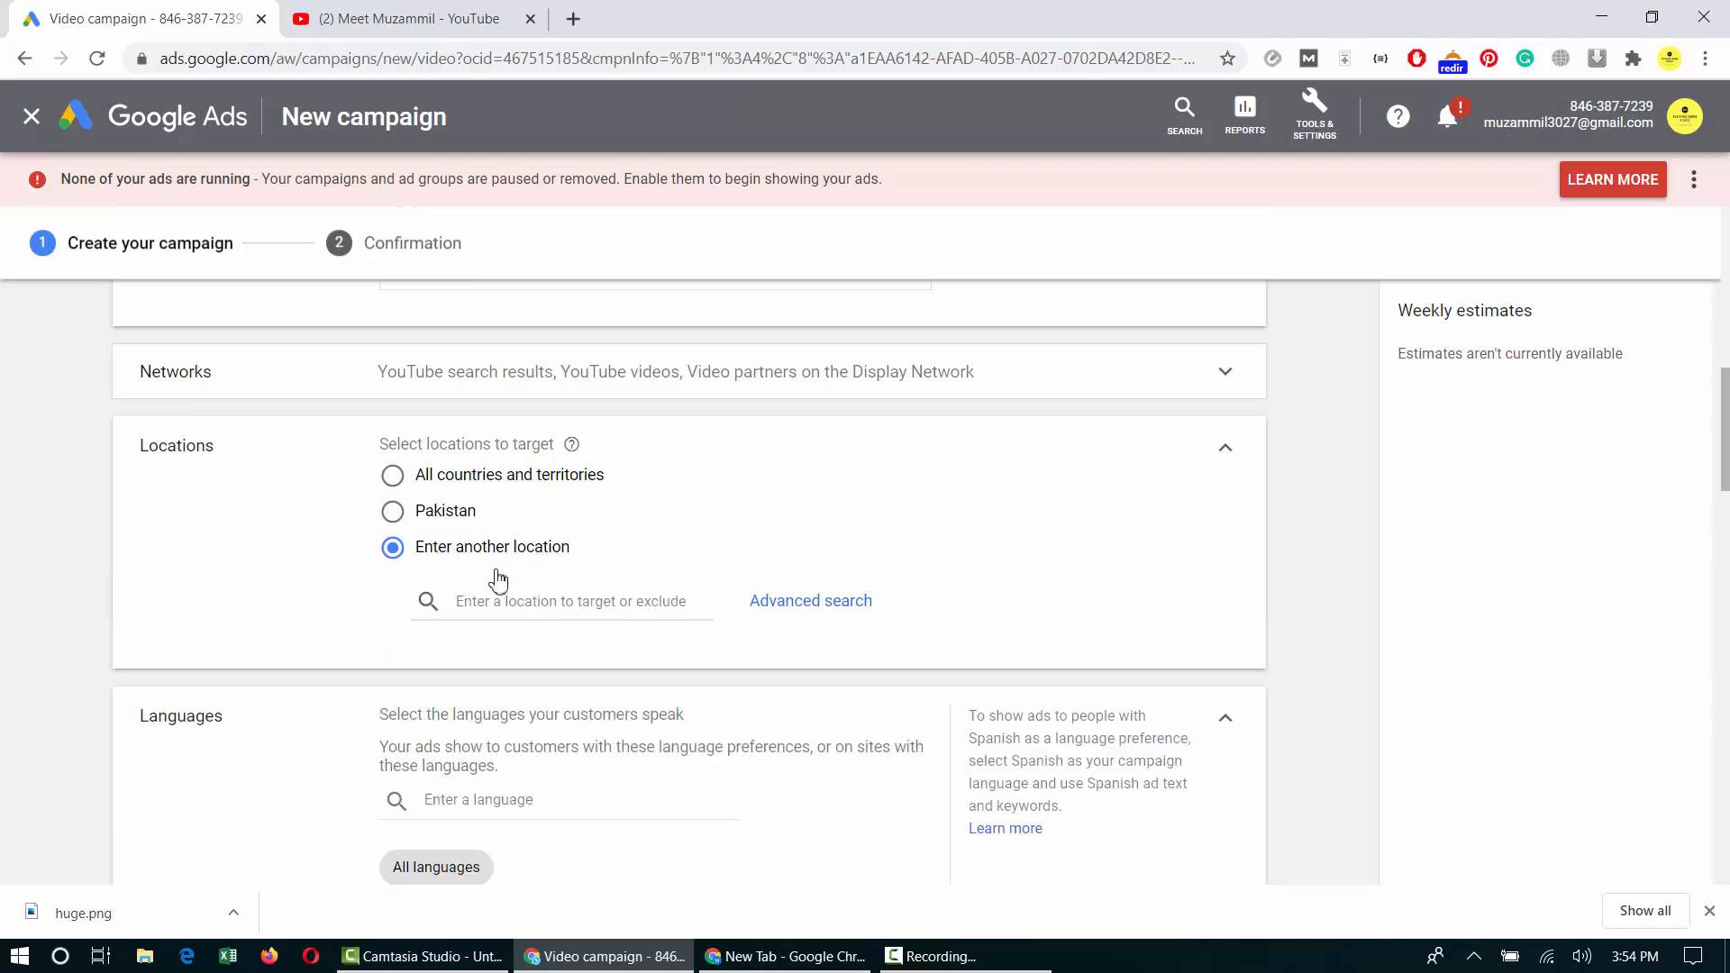
text(India)
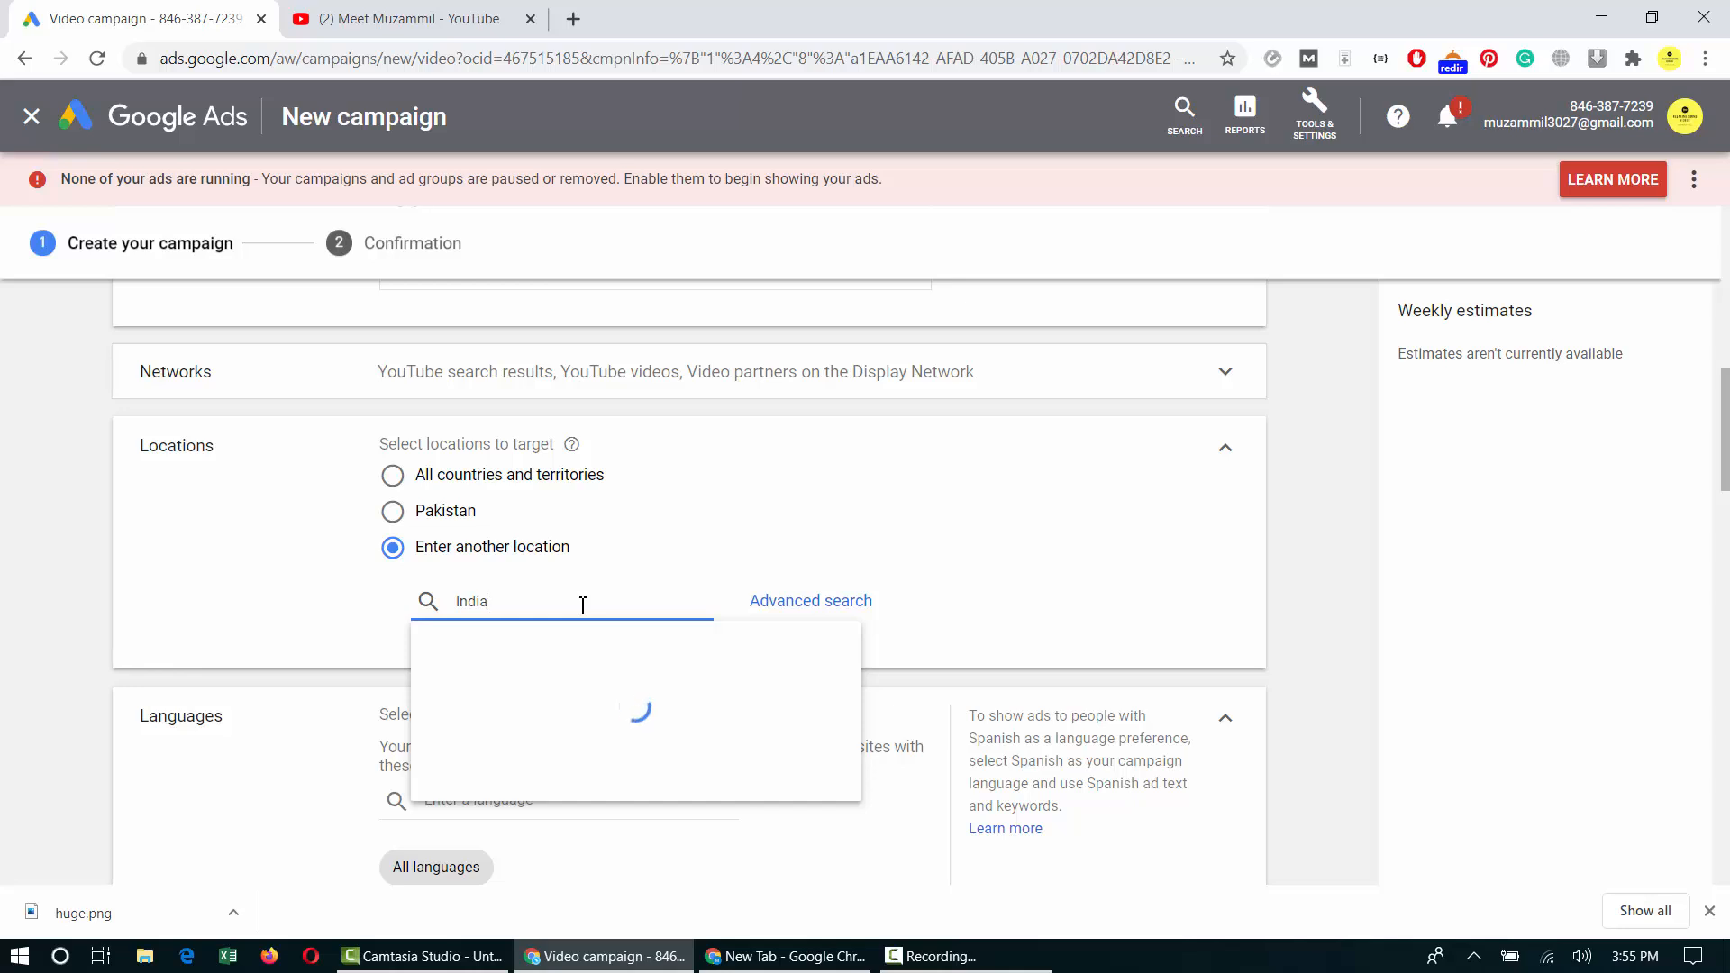
key(ctrl+a)
key(BackSpace)
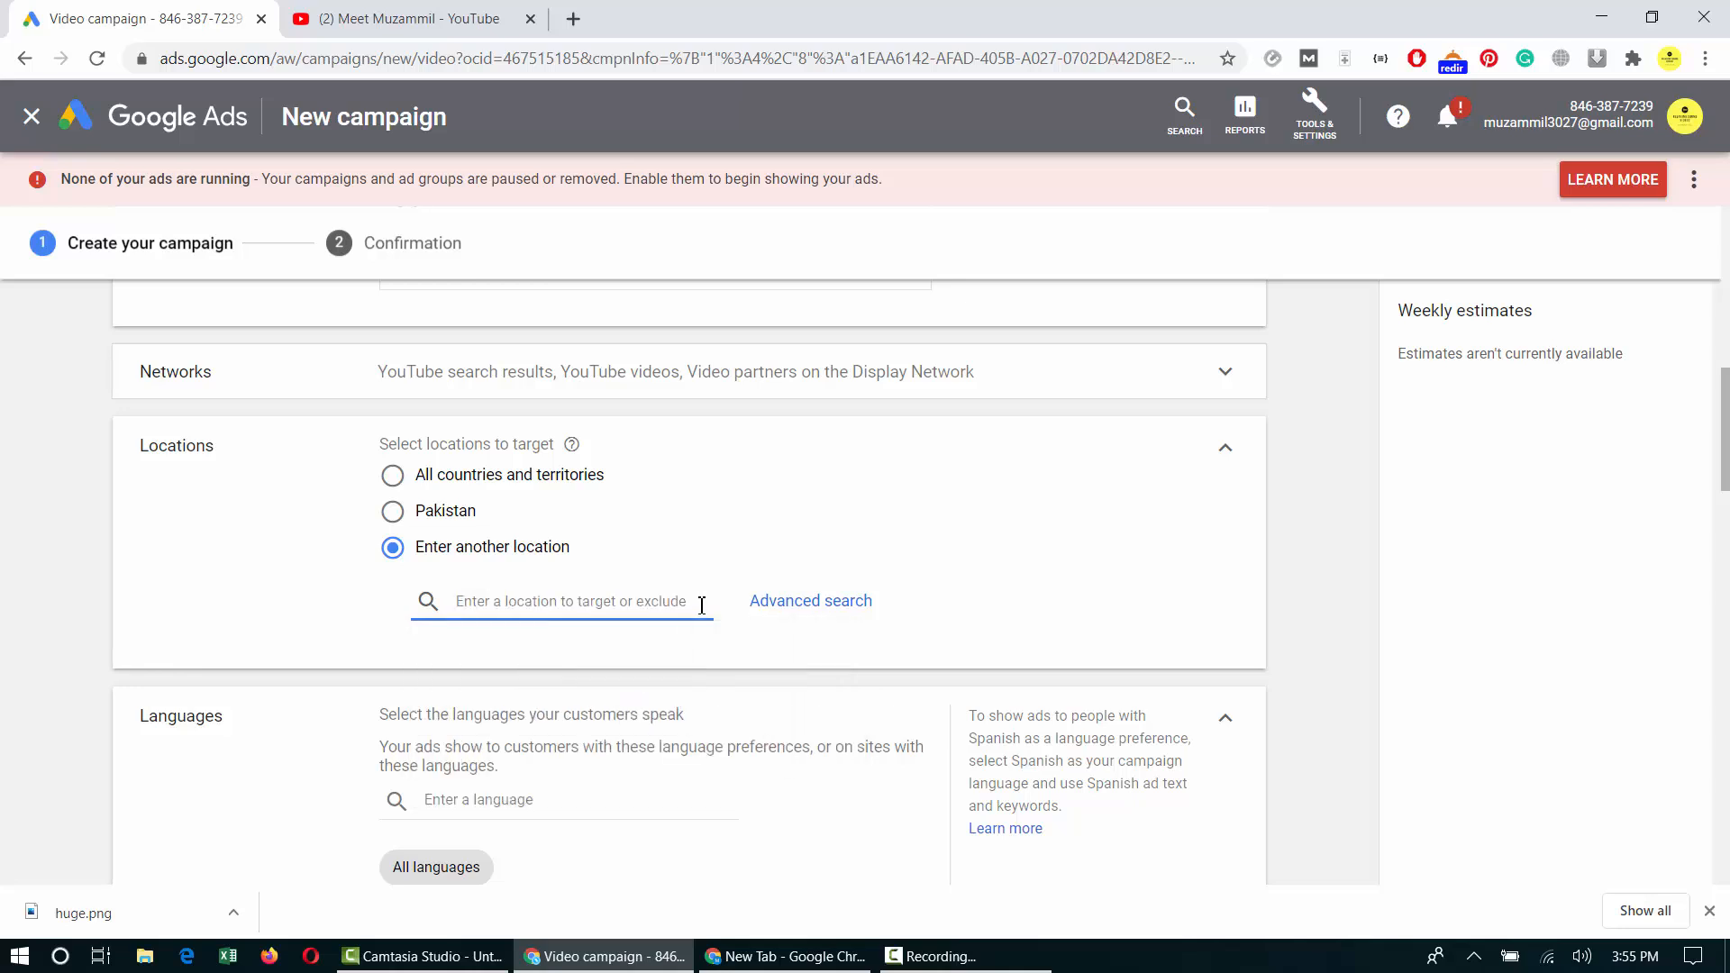
text(a)
key(BackSpace)
text(Pakistan)
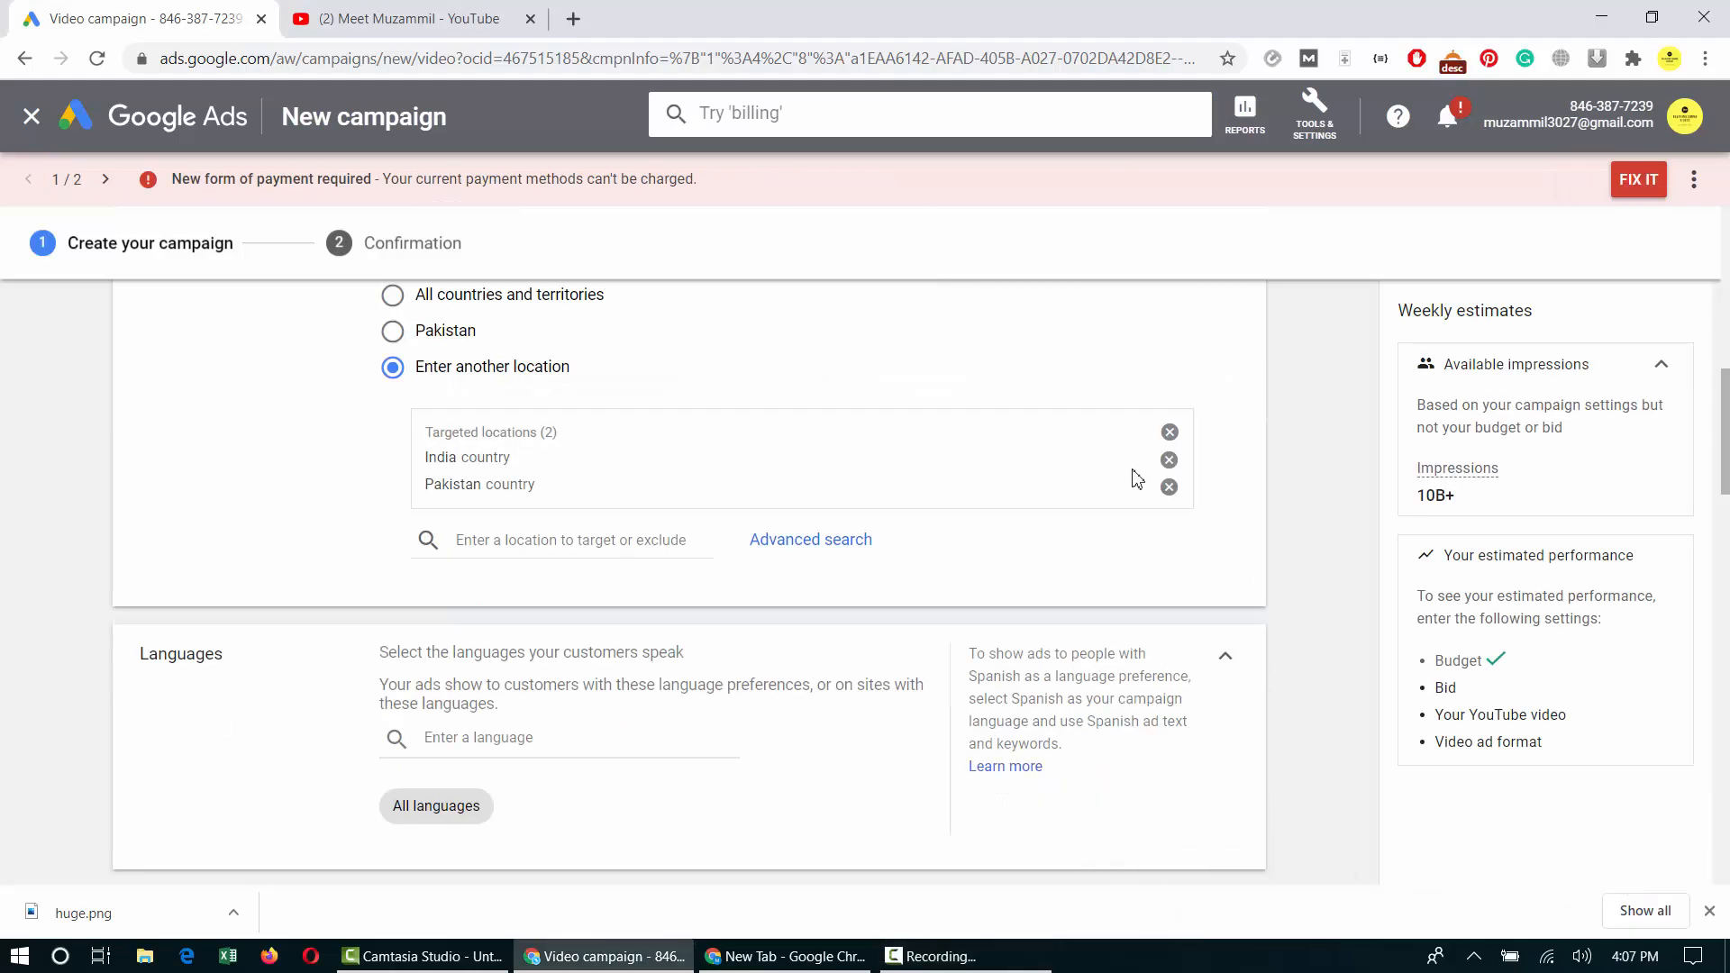
scroll(1137, 479, up, 2)
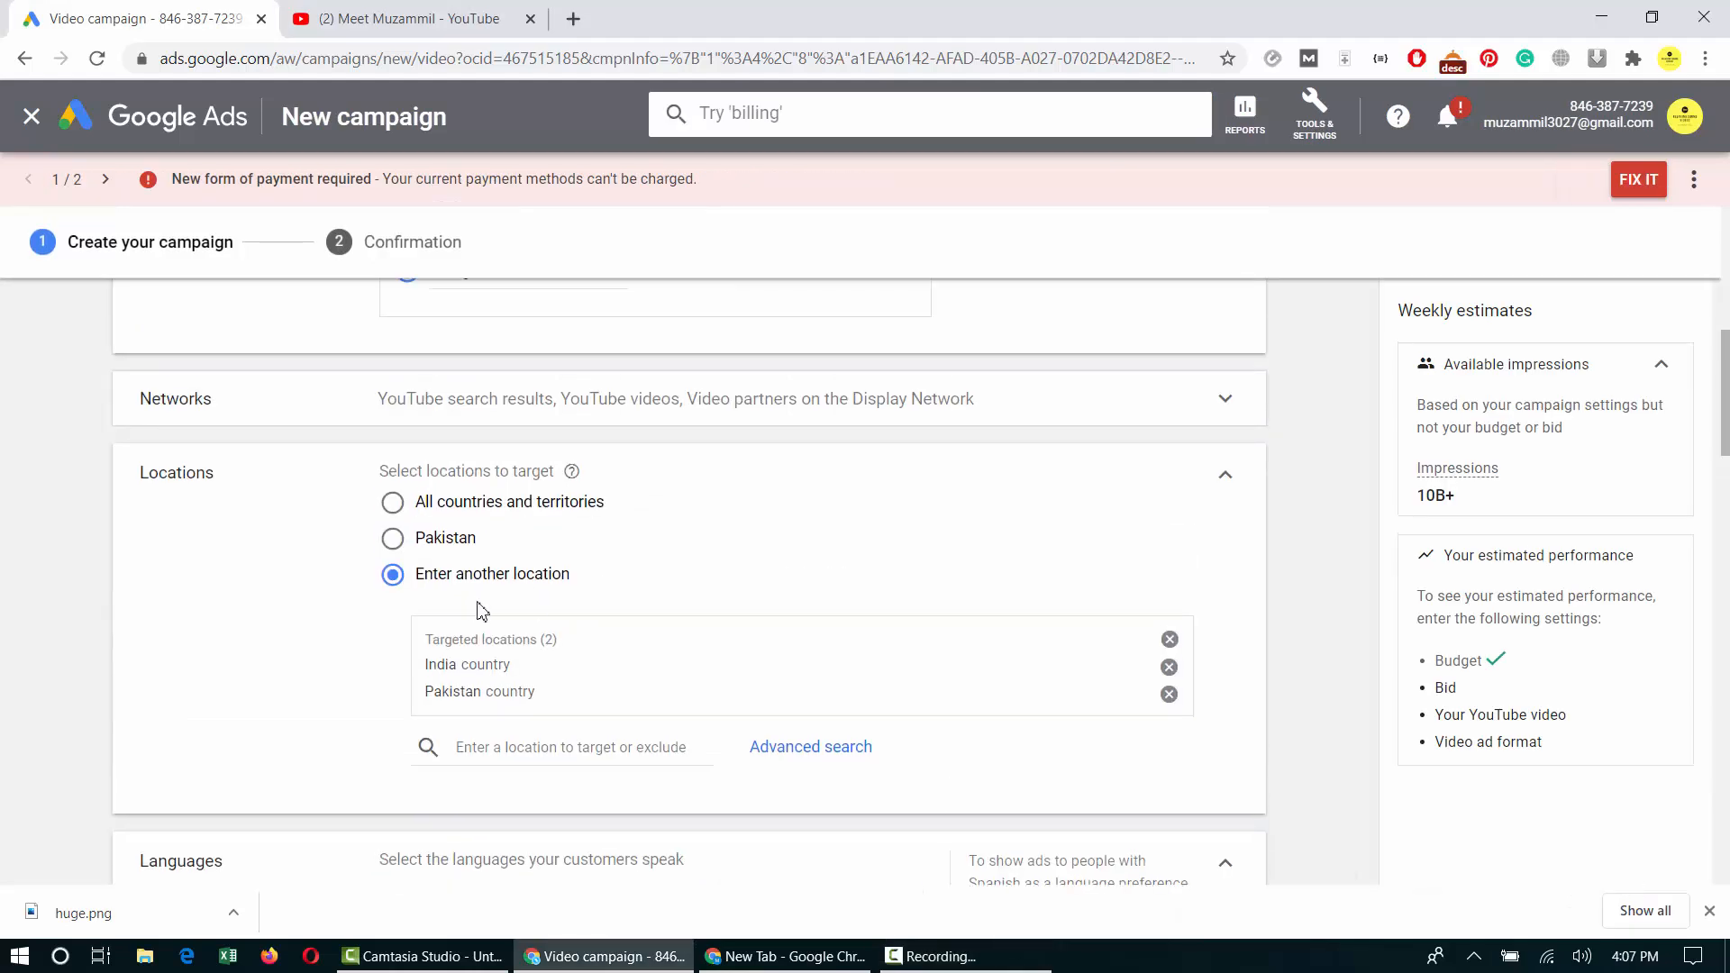
scroll(733, 618, down, 2)
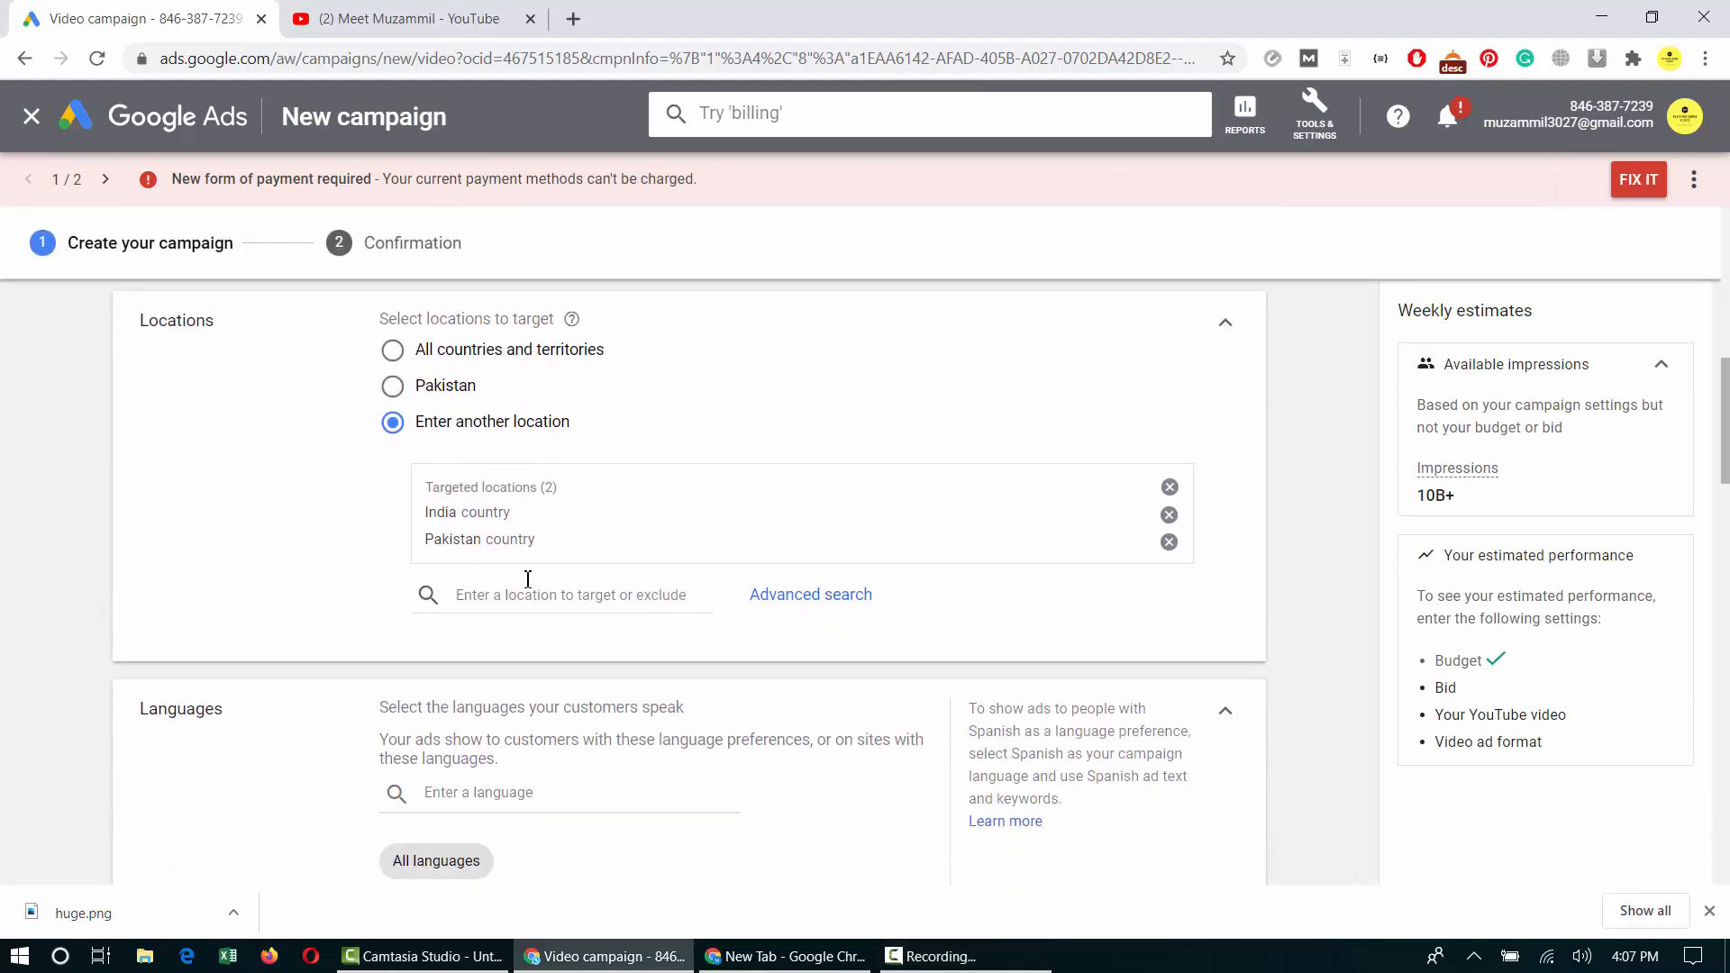
Restrict the campaign's customer languages to Hindi and Urdu.
scroll(528, 580, down, 2)
click(606, 653)
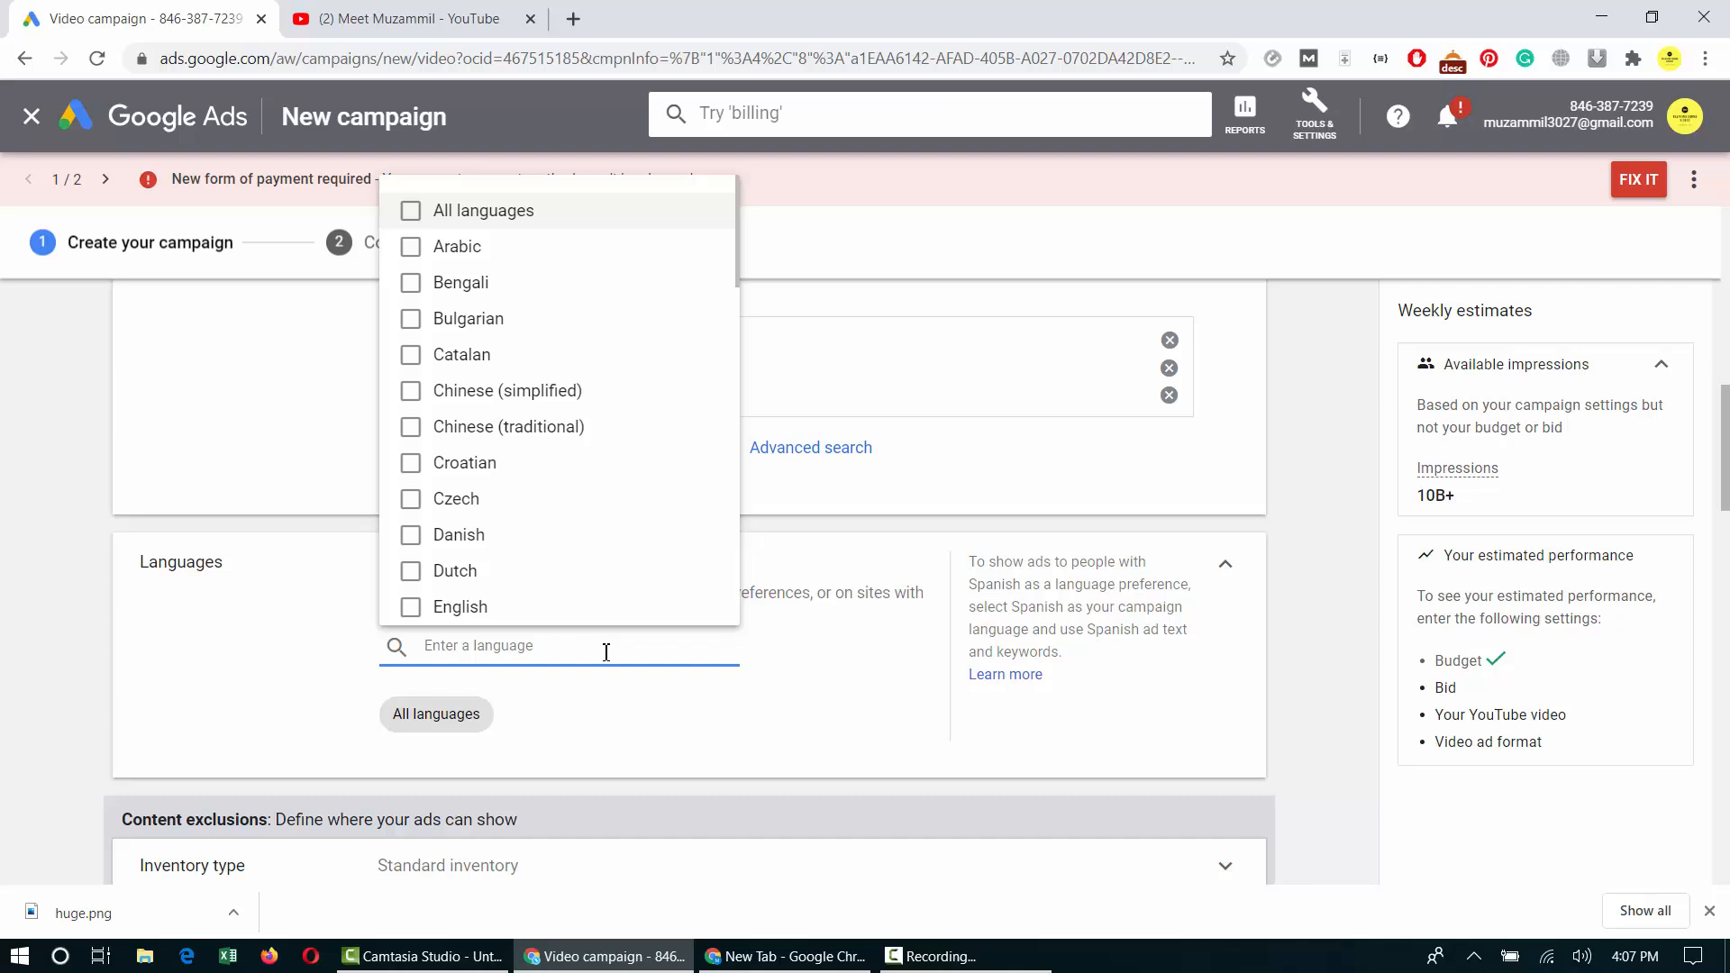
text(hindi)
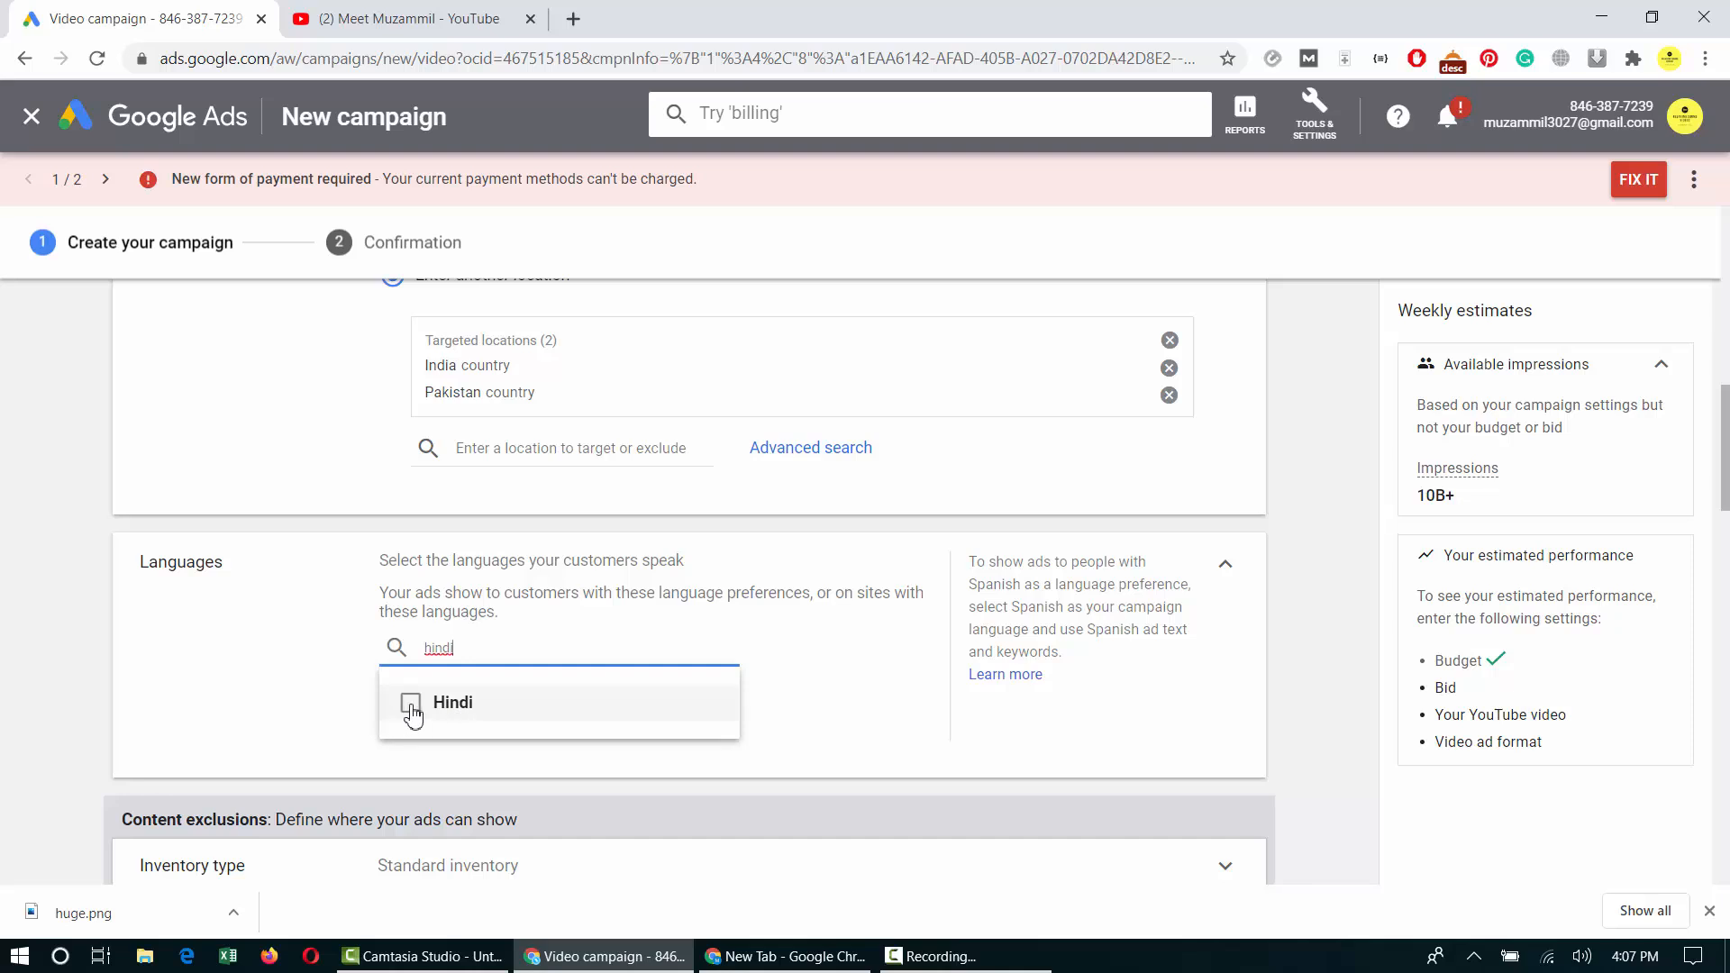
click(411, 702)
click(544, 649)
text(urdu)
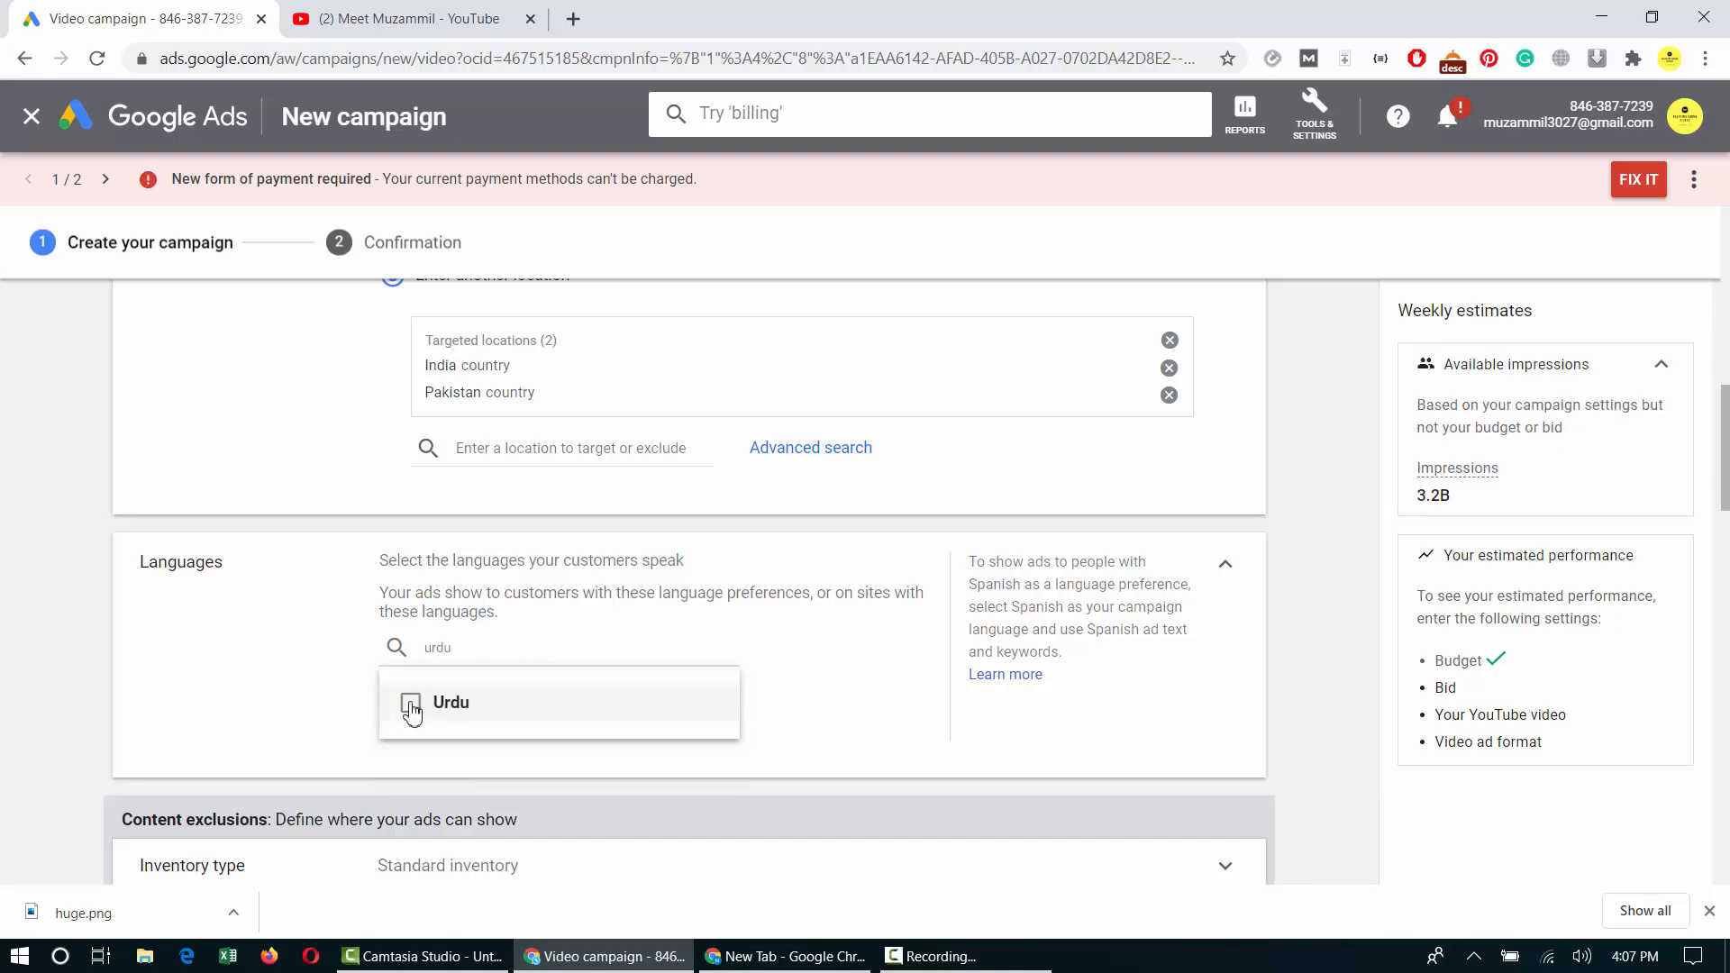
click(410, 703)
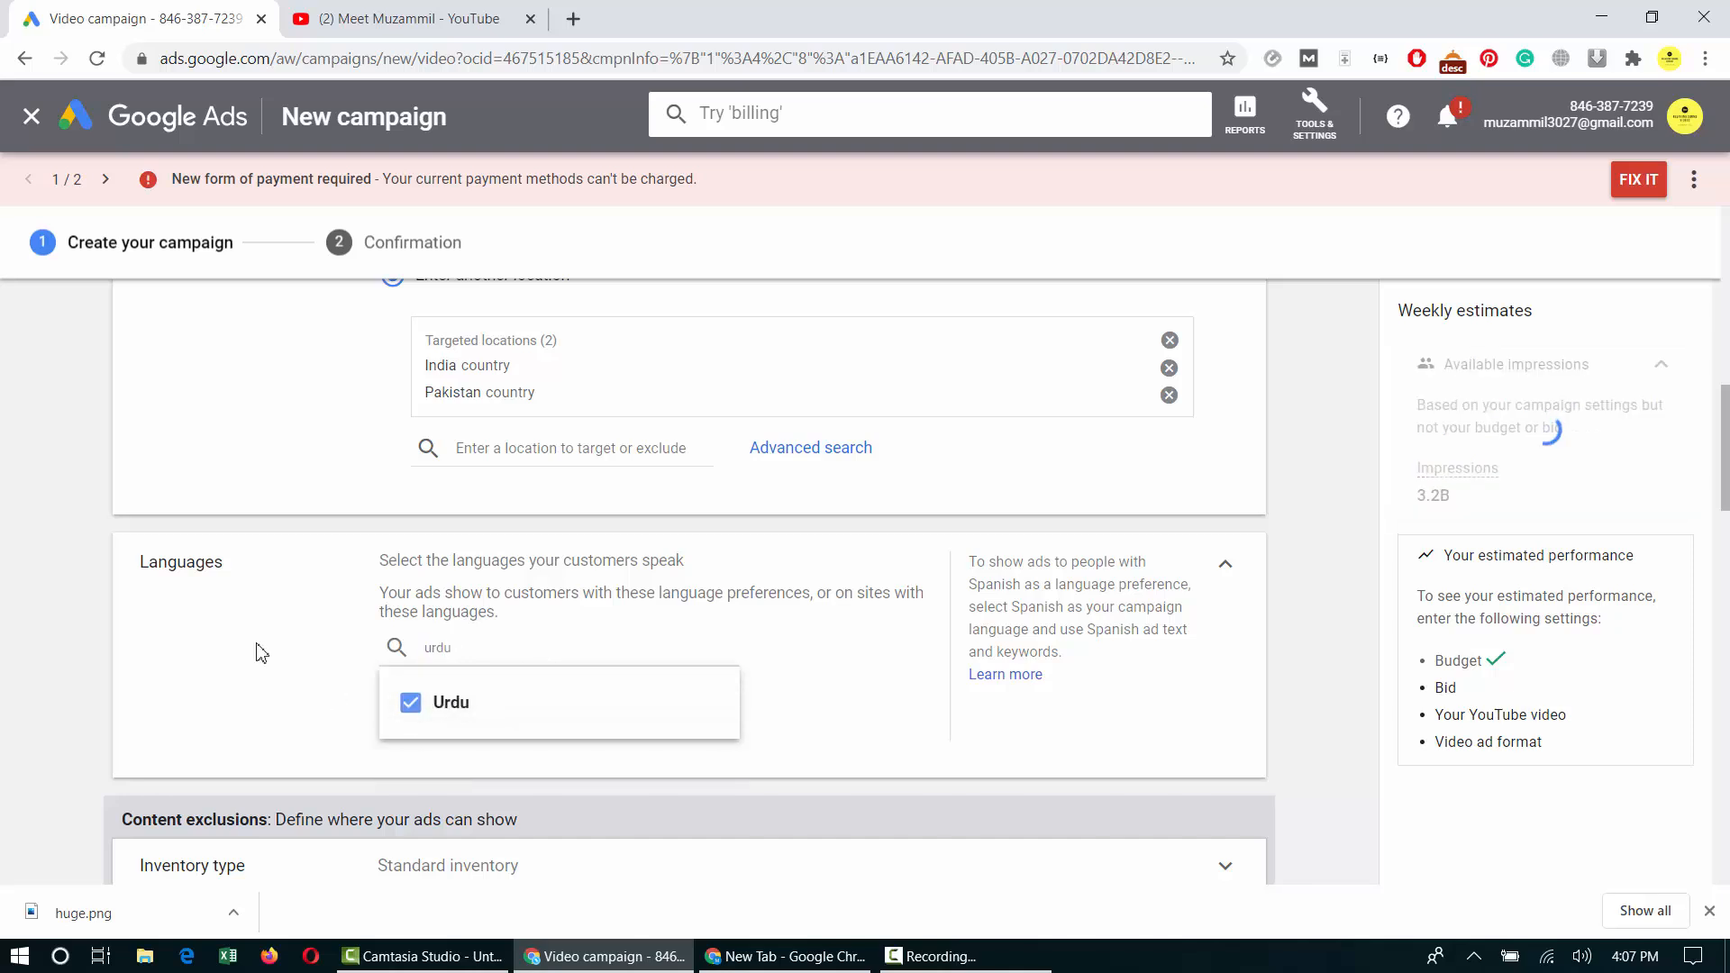
click(258, 651)
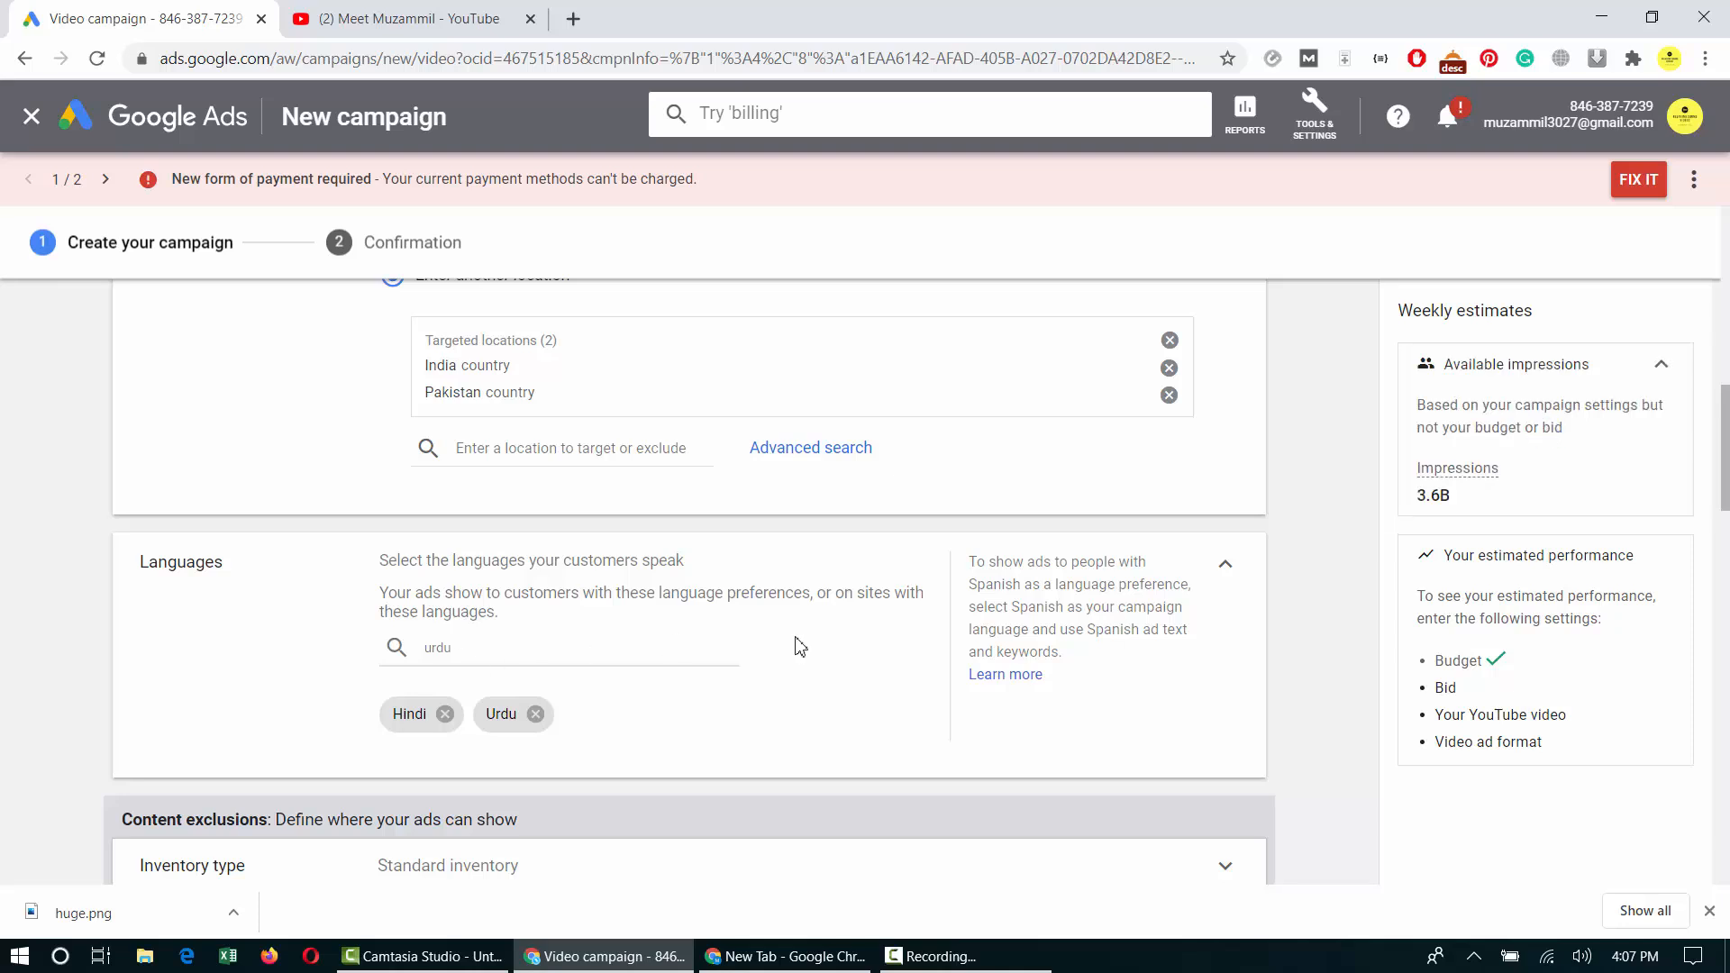
triple_click(669, 597)
Set the content inventory type to Expanded inventory and collapse its settings.
scroll(668, 592, down, 3)
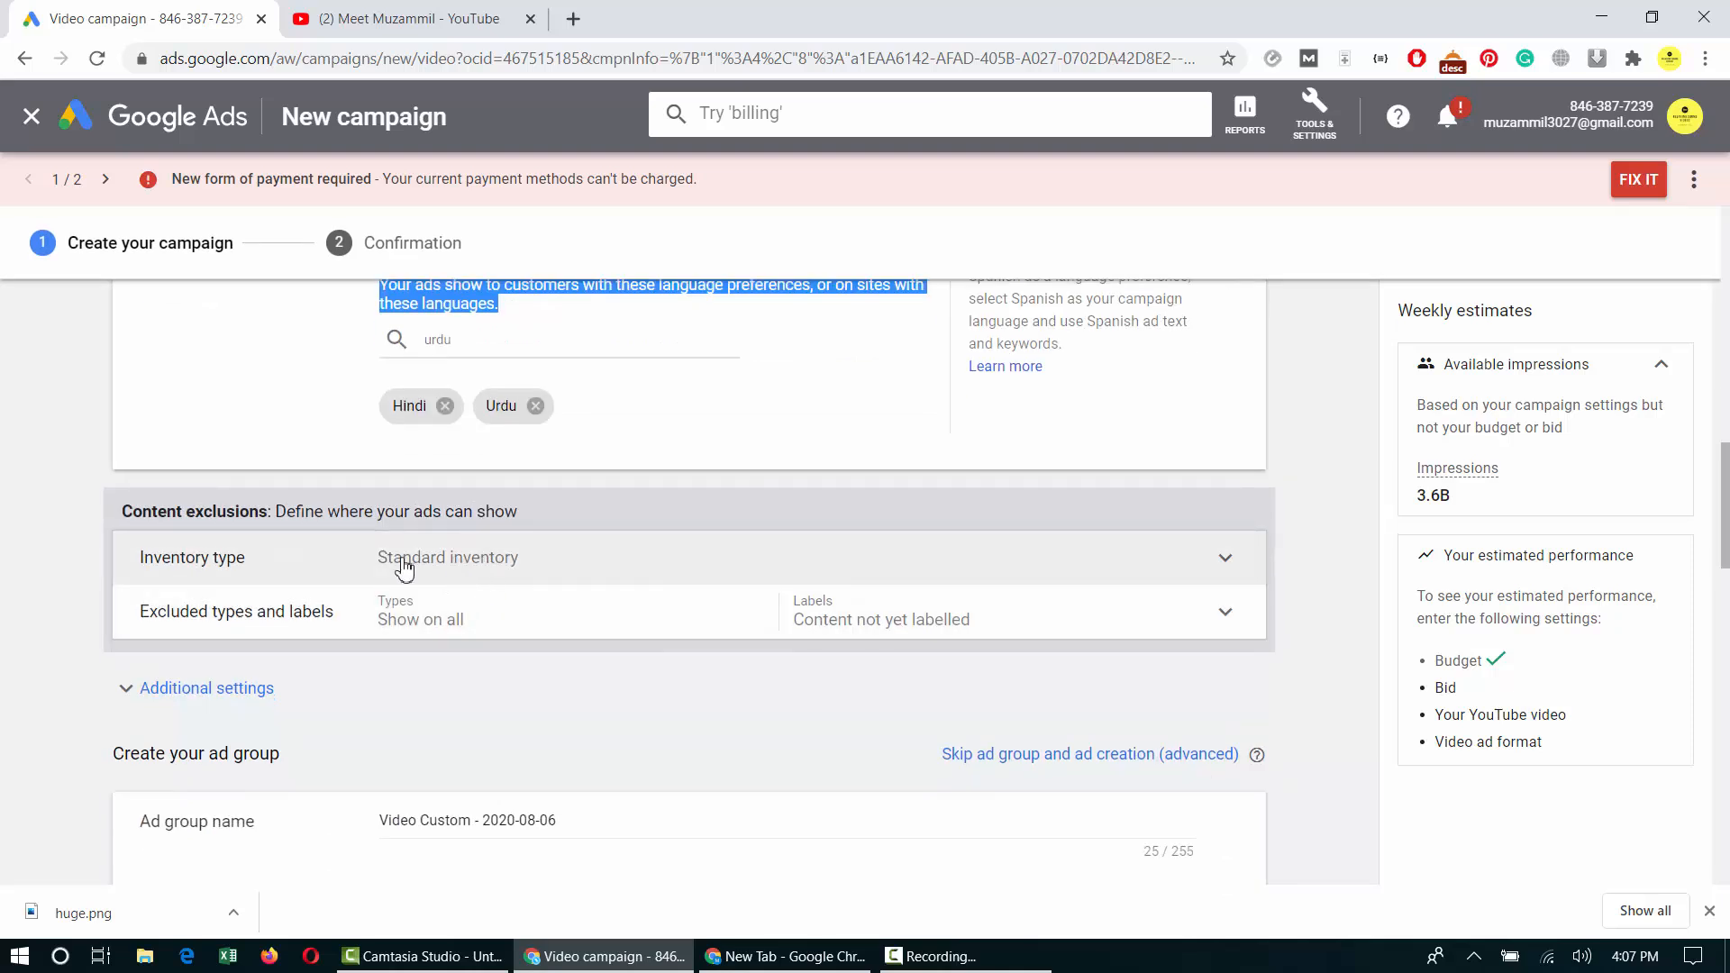
click(552, 567)
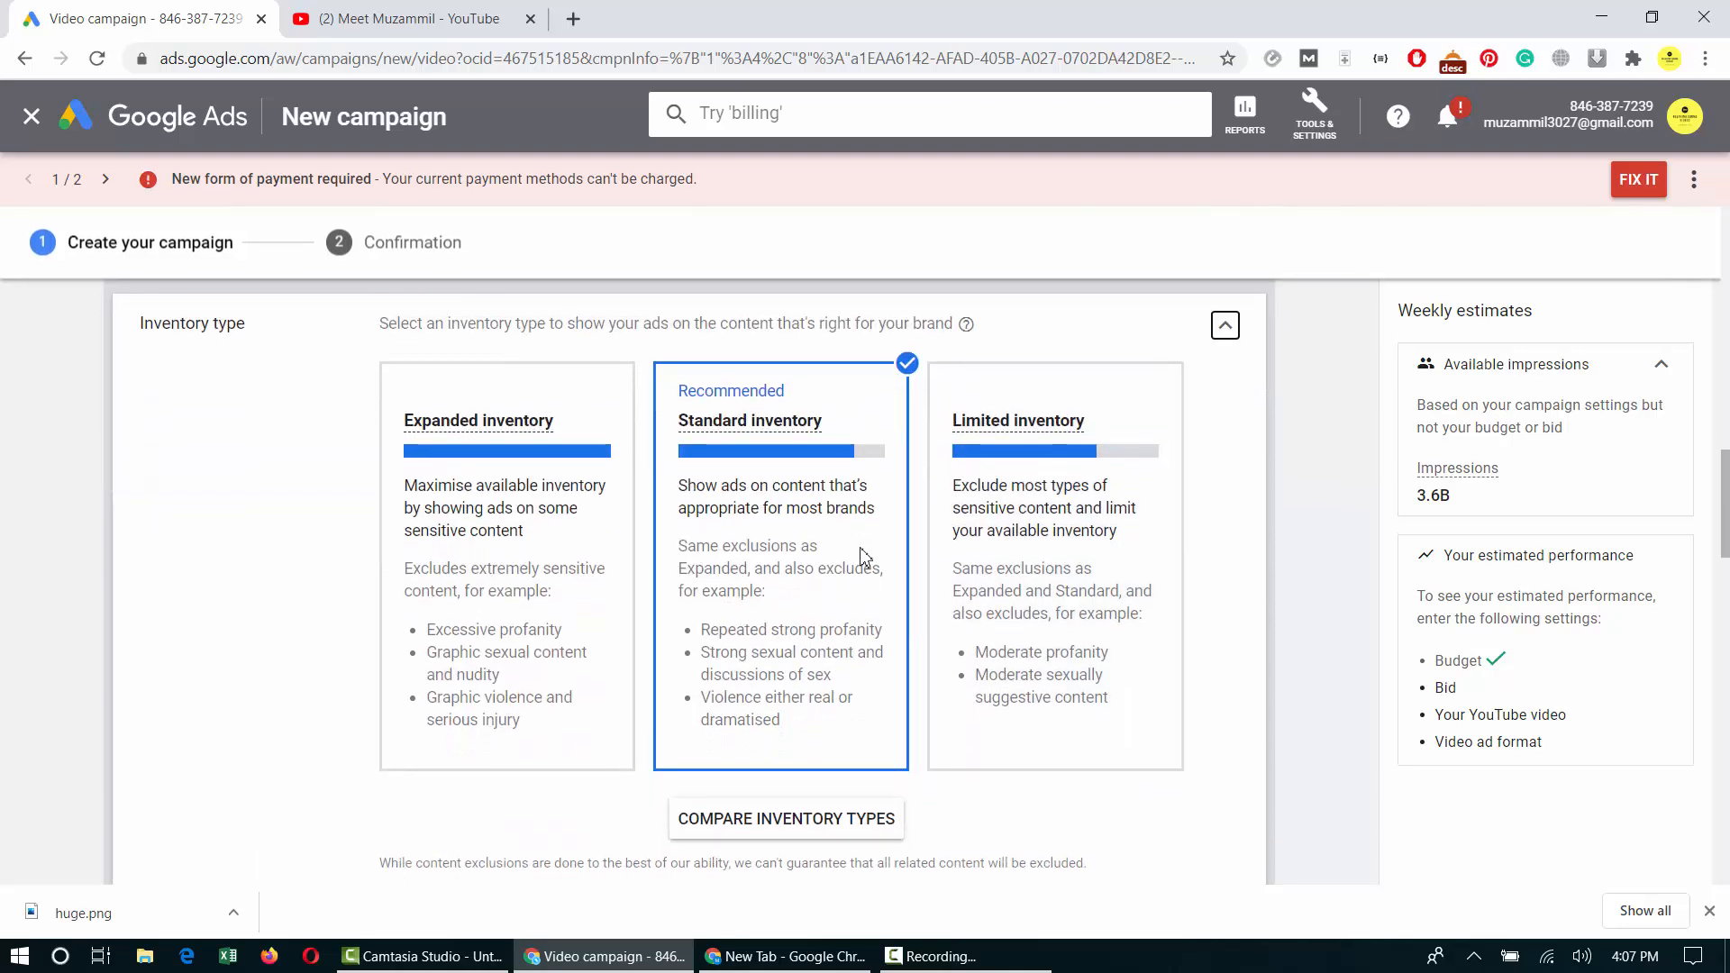
click(493, 562)
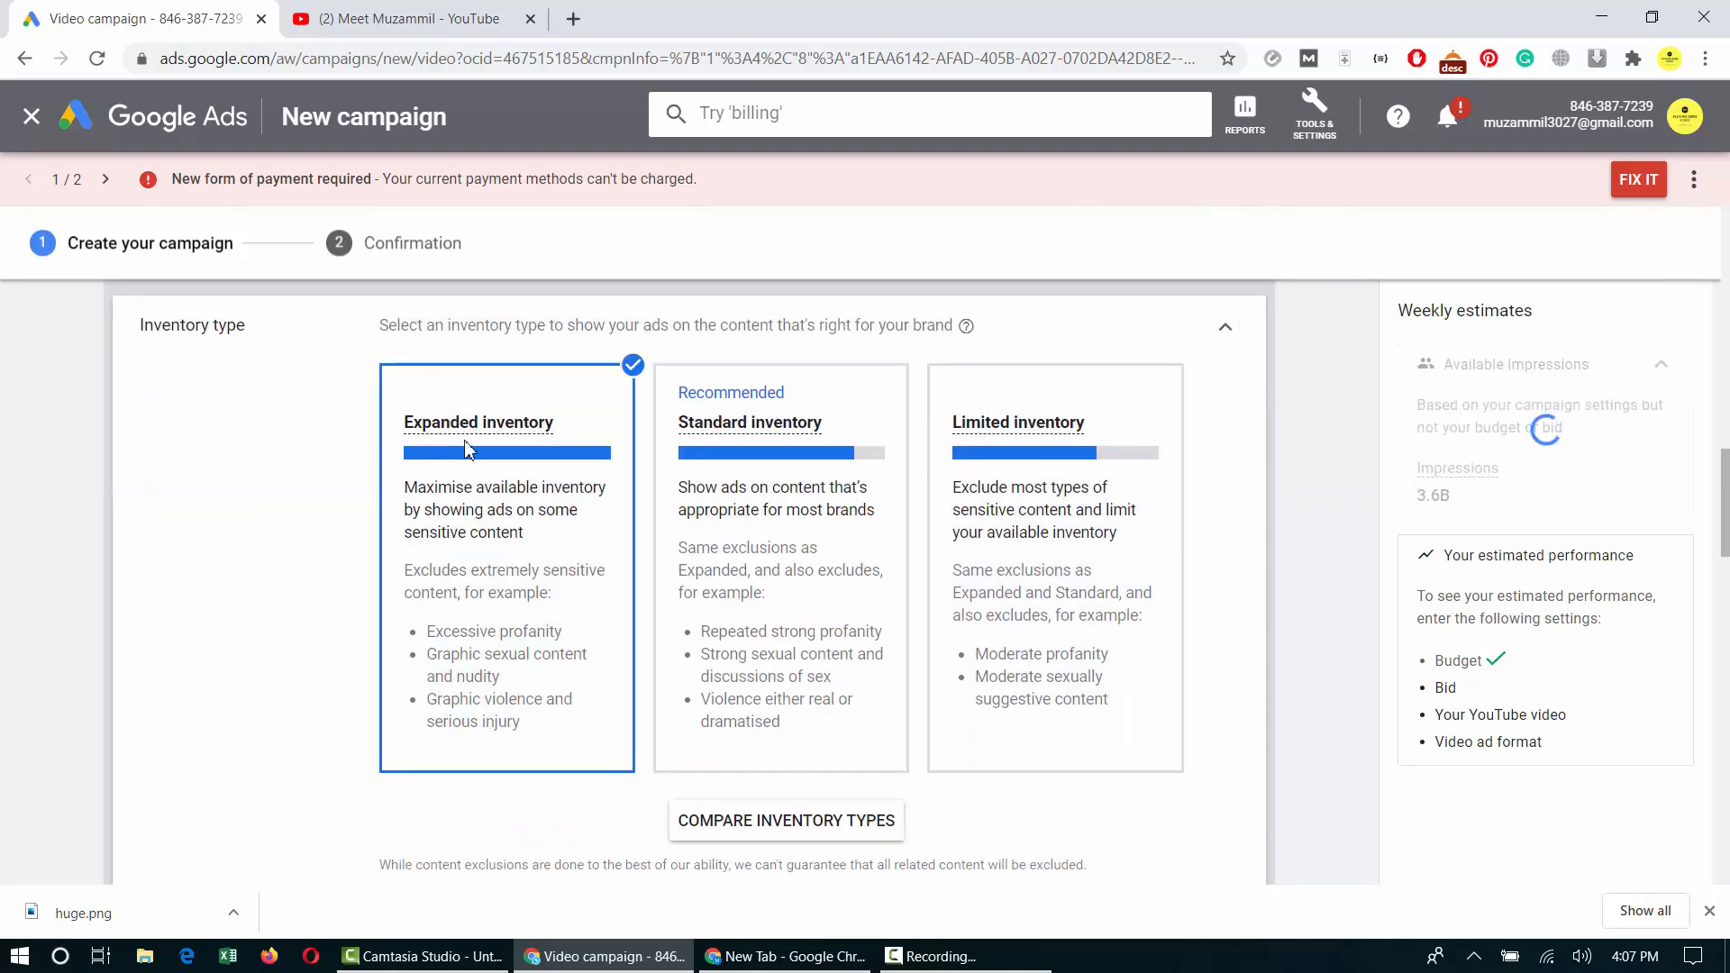
click(1227, 329)
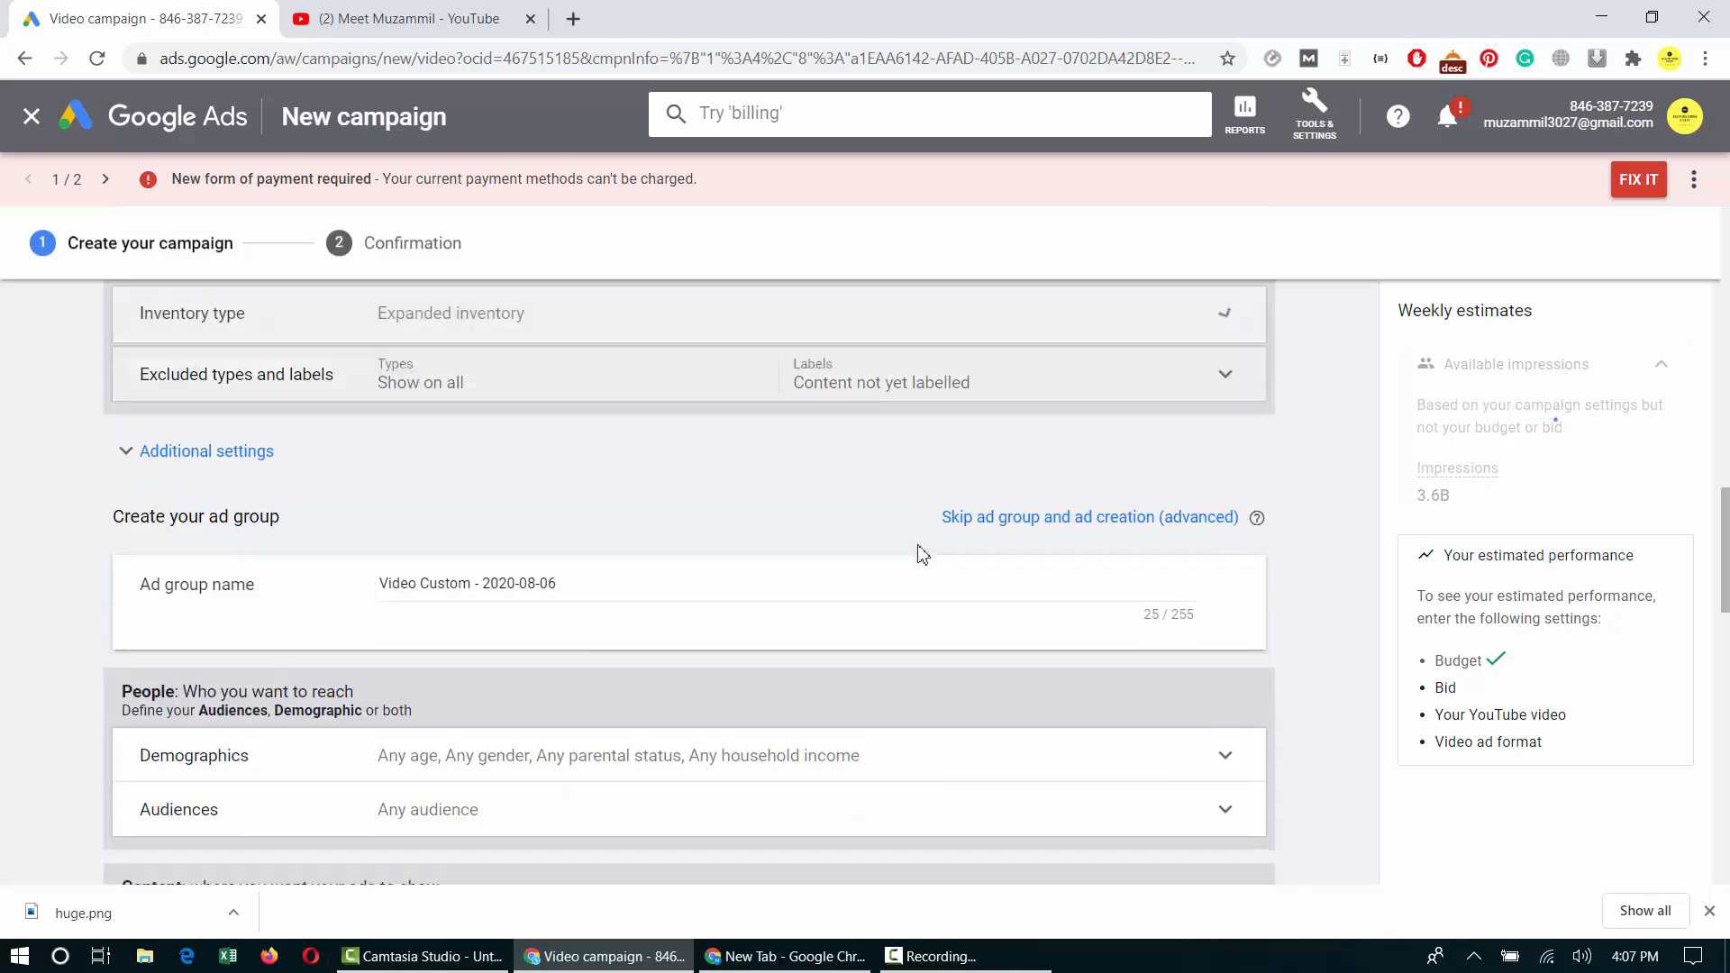
Exclude embedded YouTube videos and live streaming videos, and stop excluding content not yet labelled.
click(487, 371)
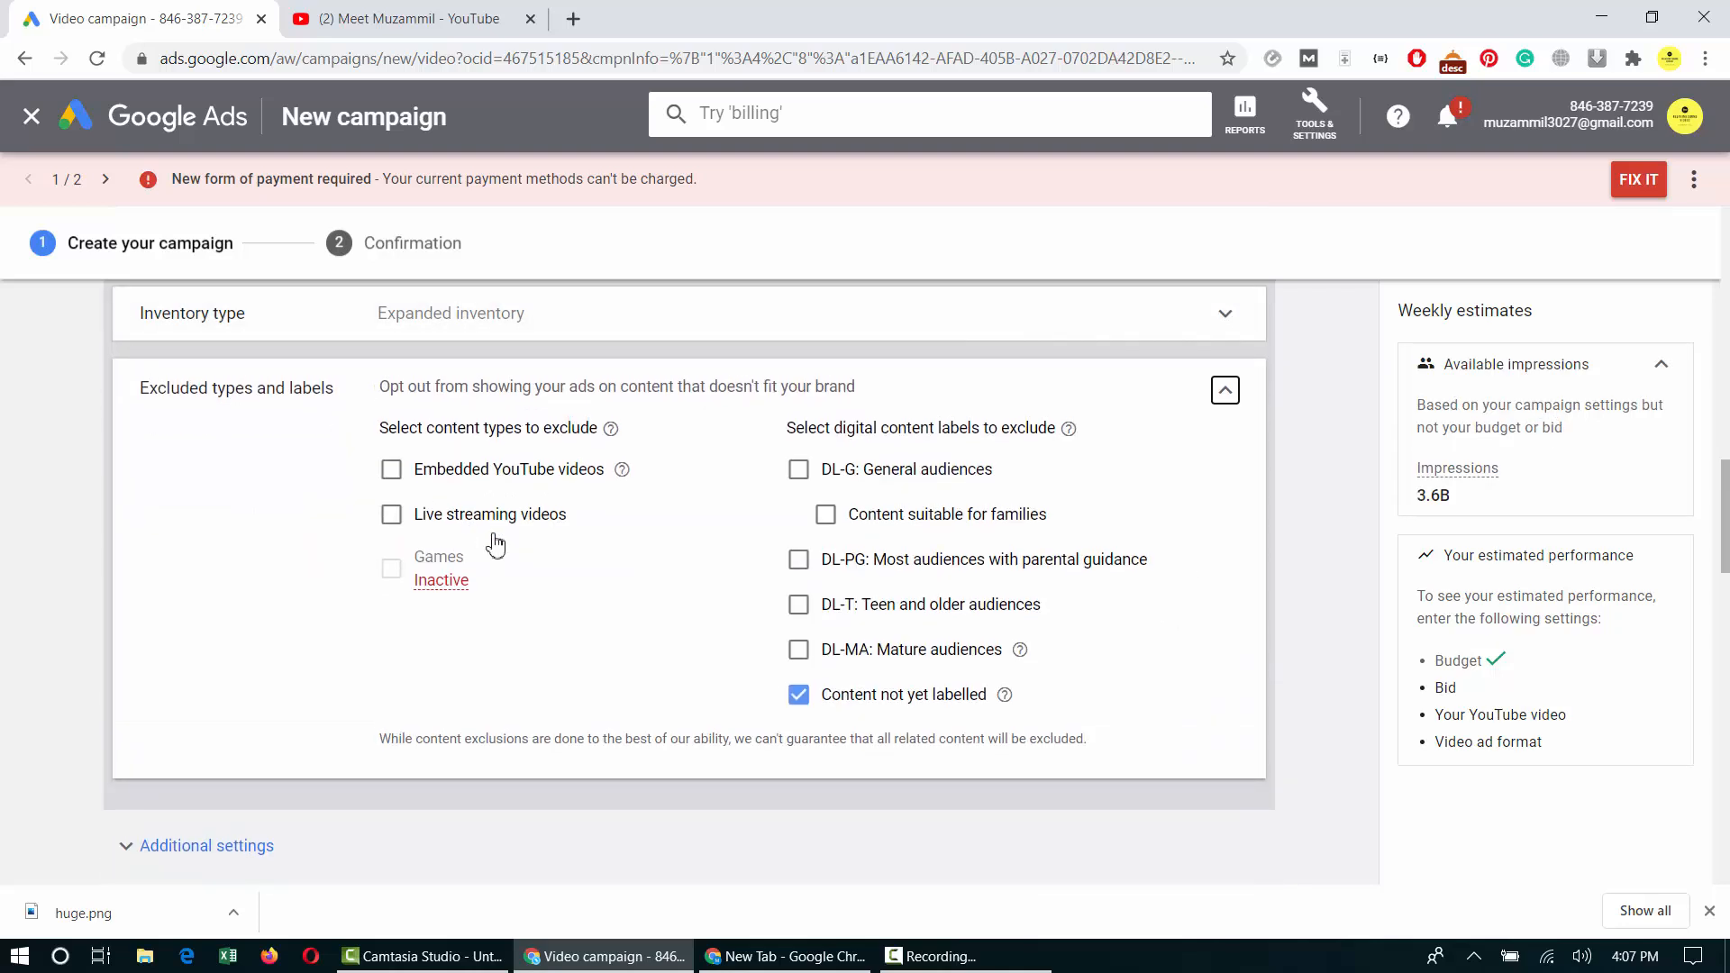
click(817, 713)
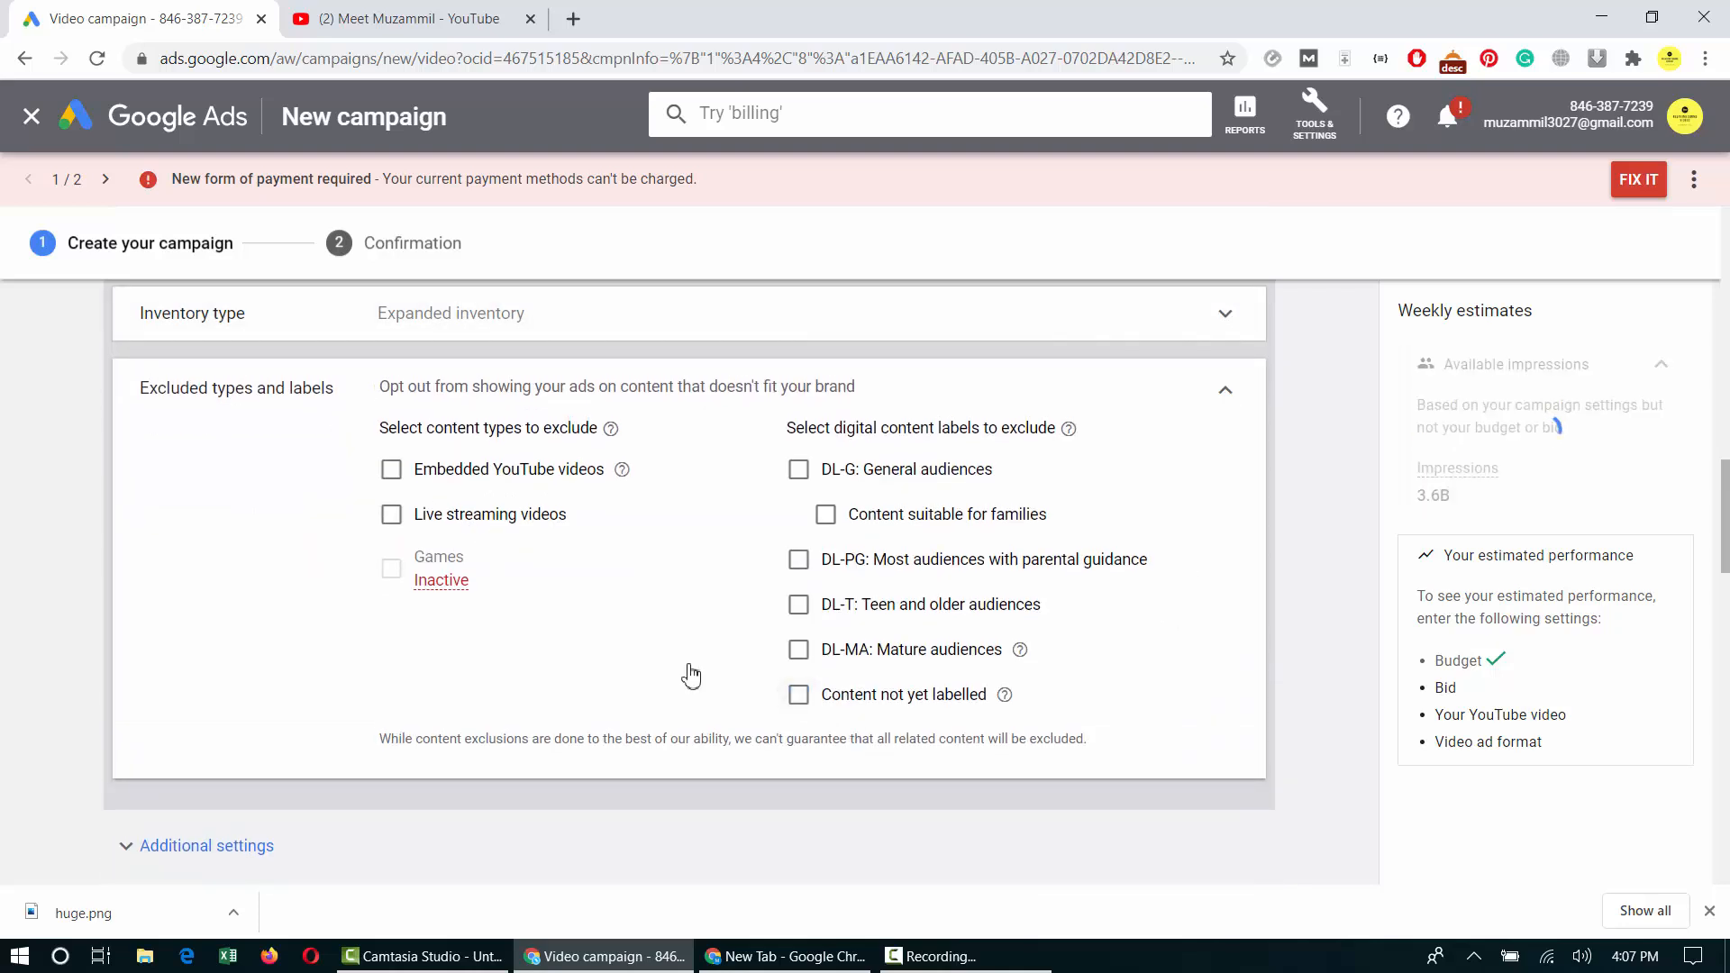
click(391, 469)
click(391, 515)
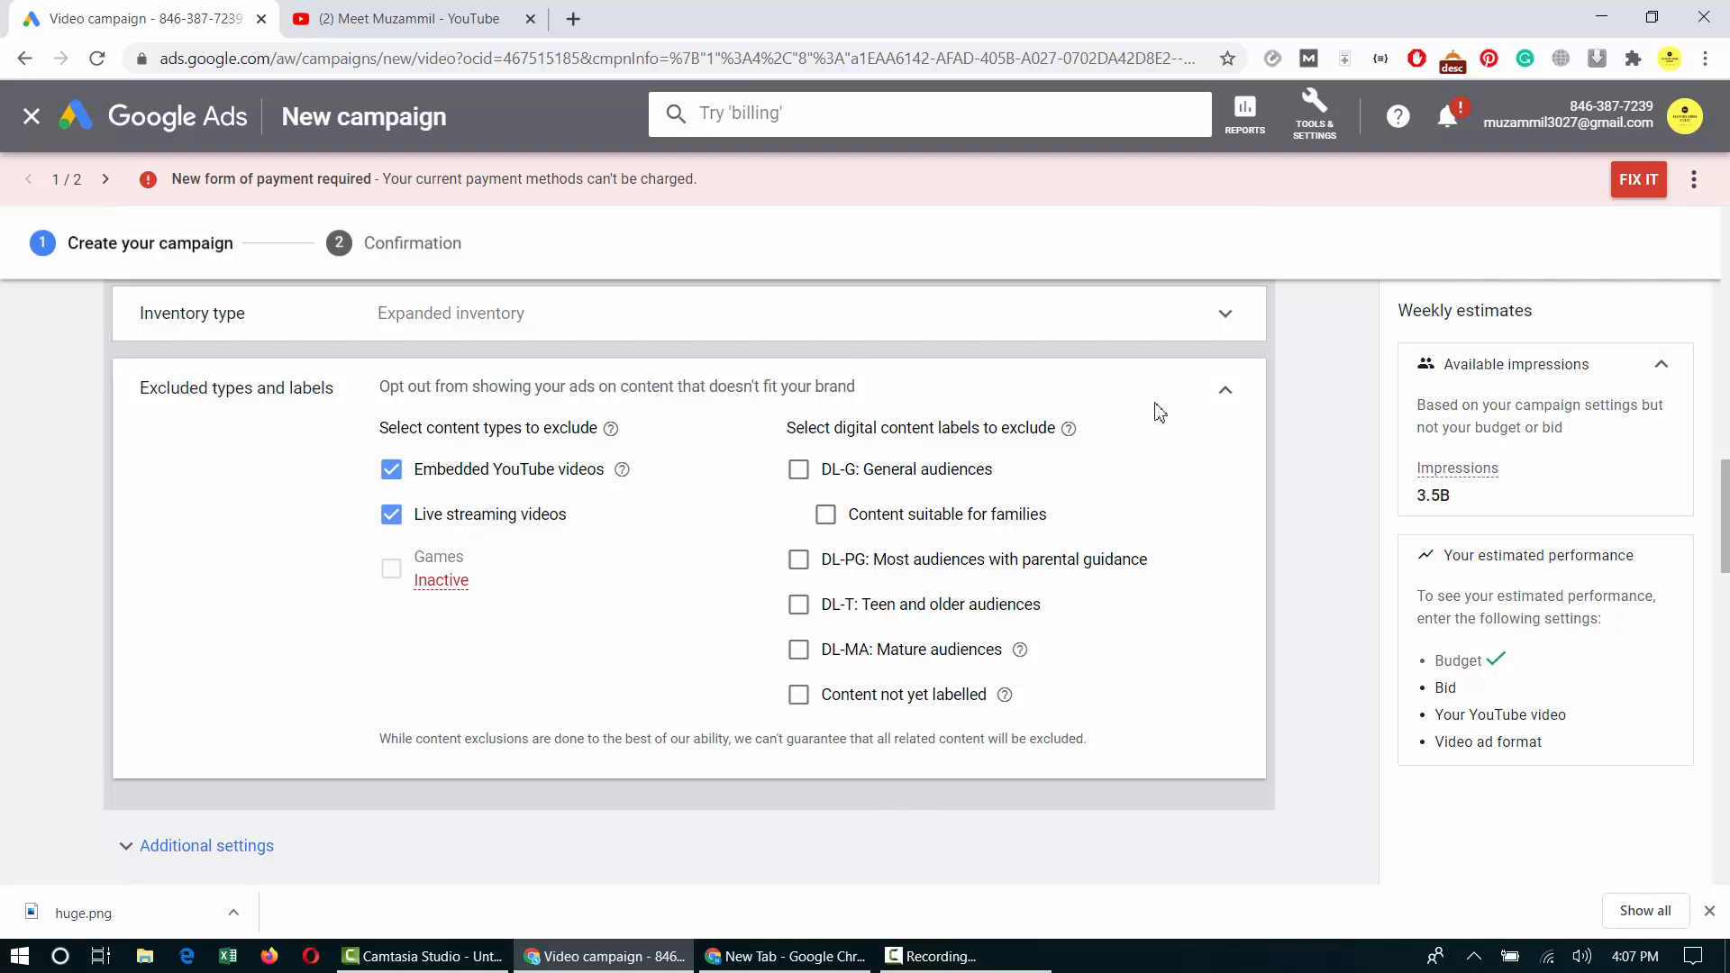
click(1224, 390)
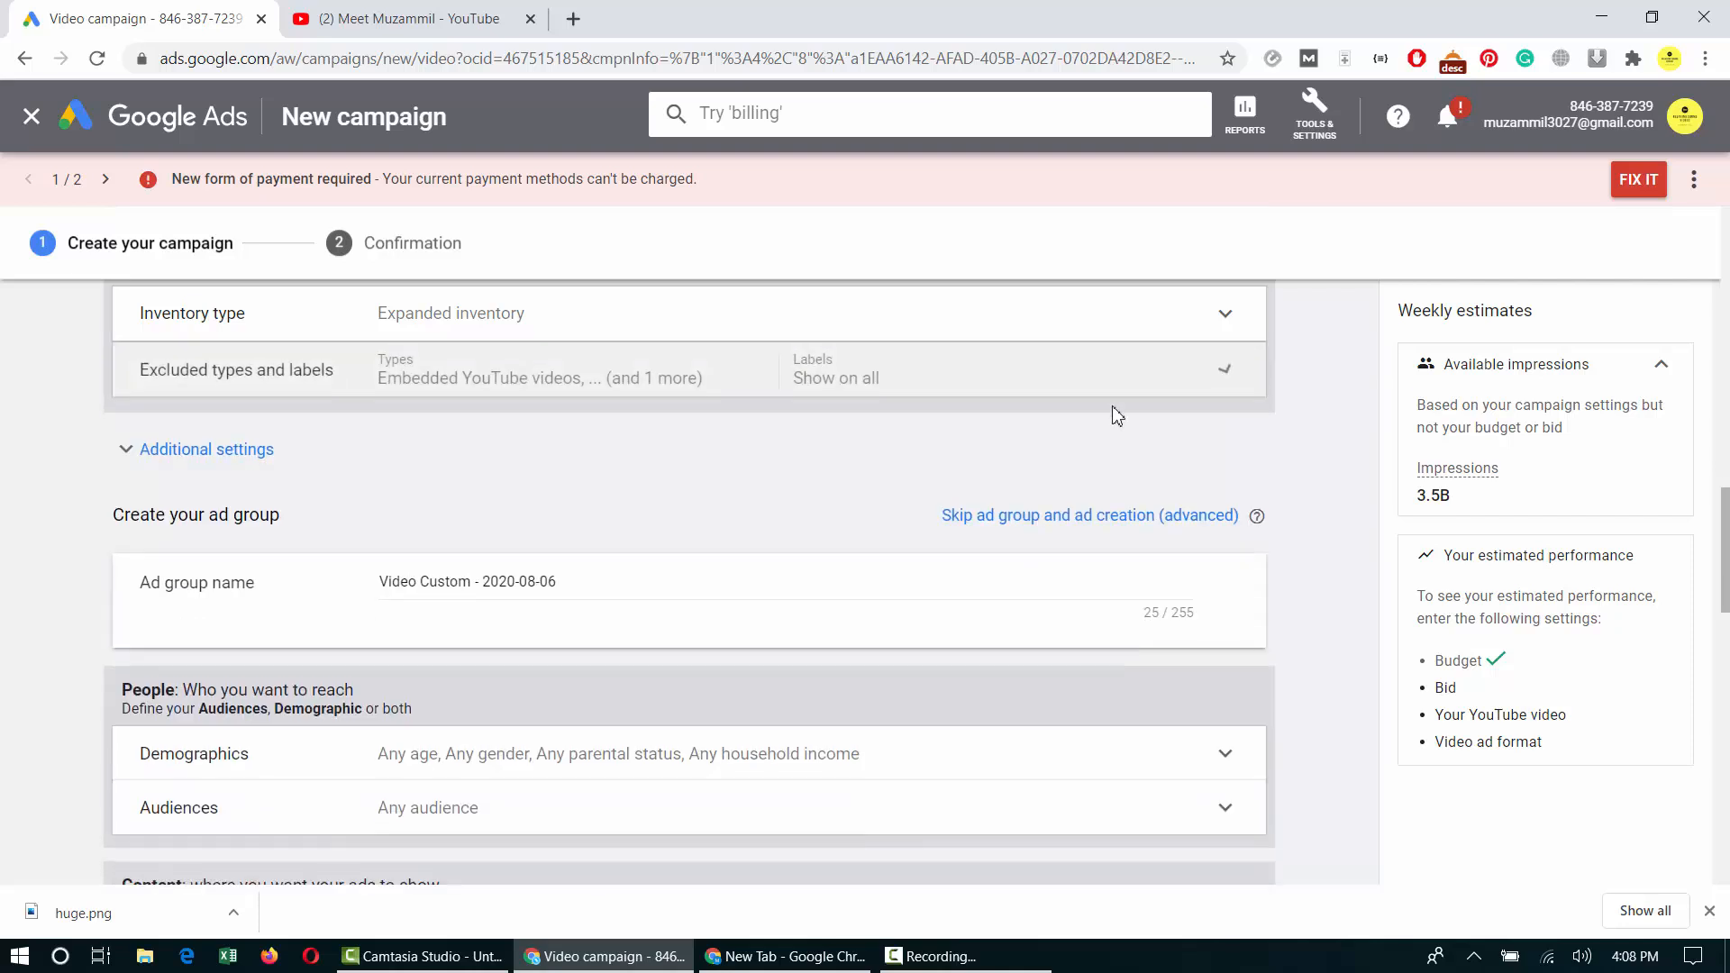
click(1236, 369)
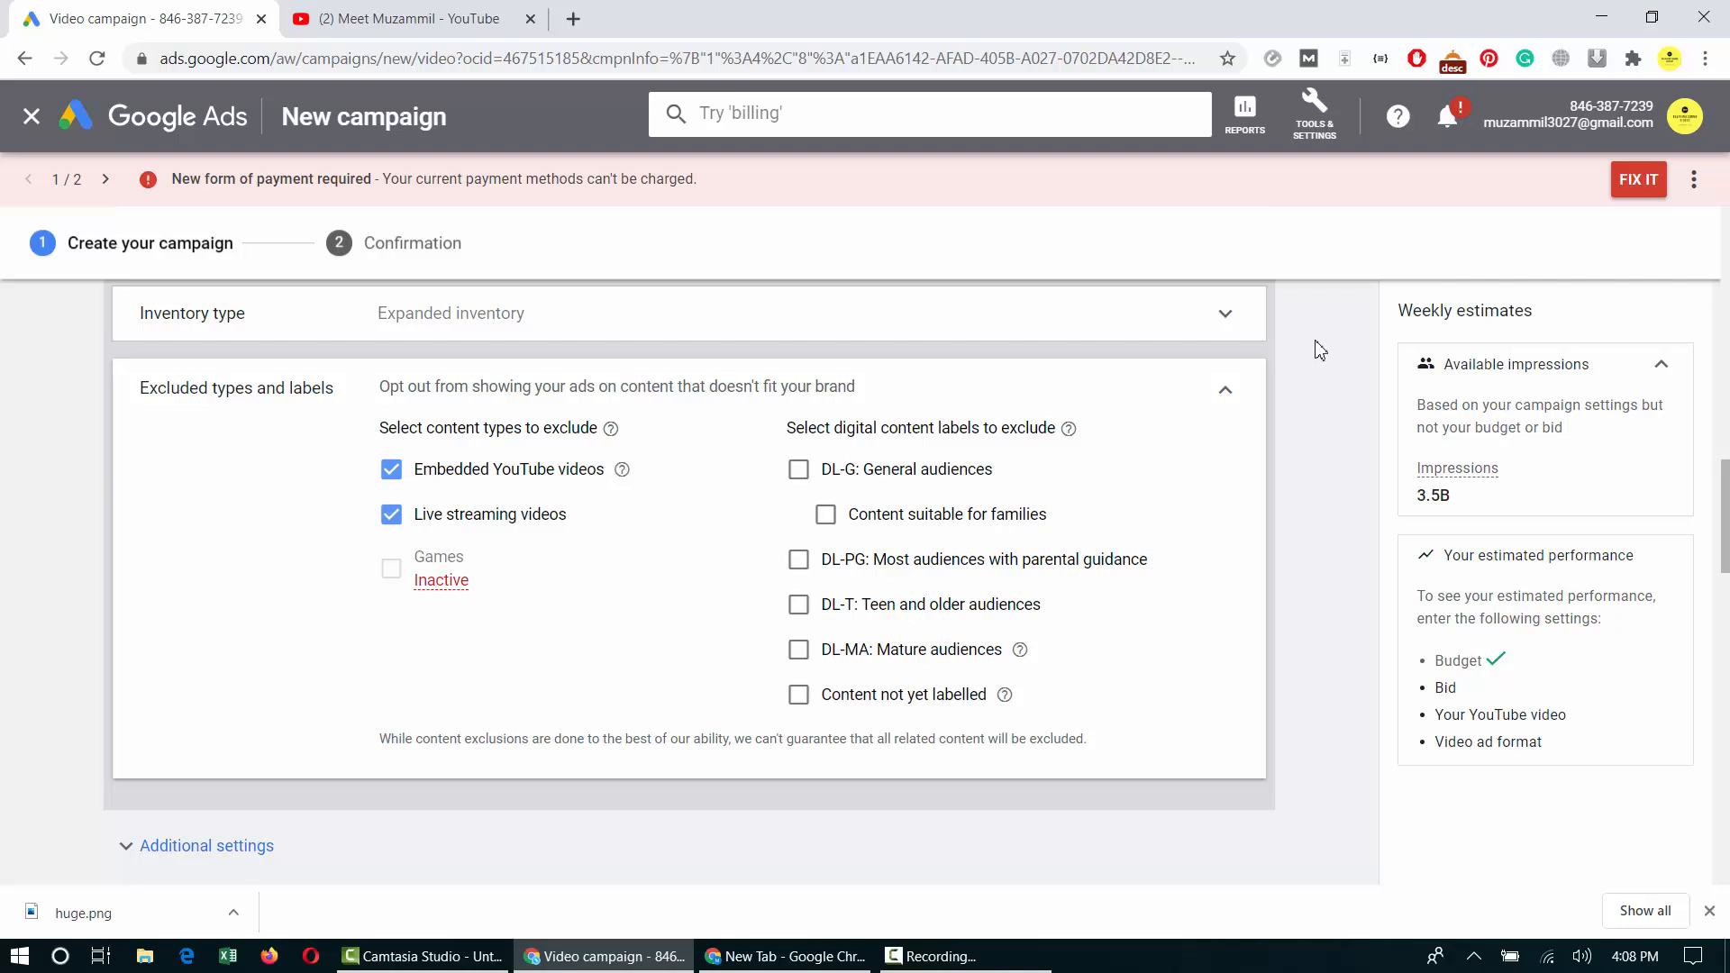
click(1227, 393)
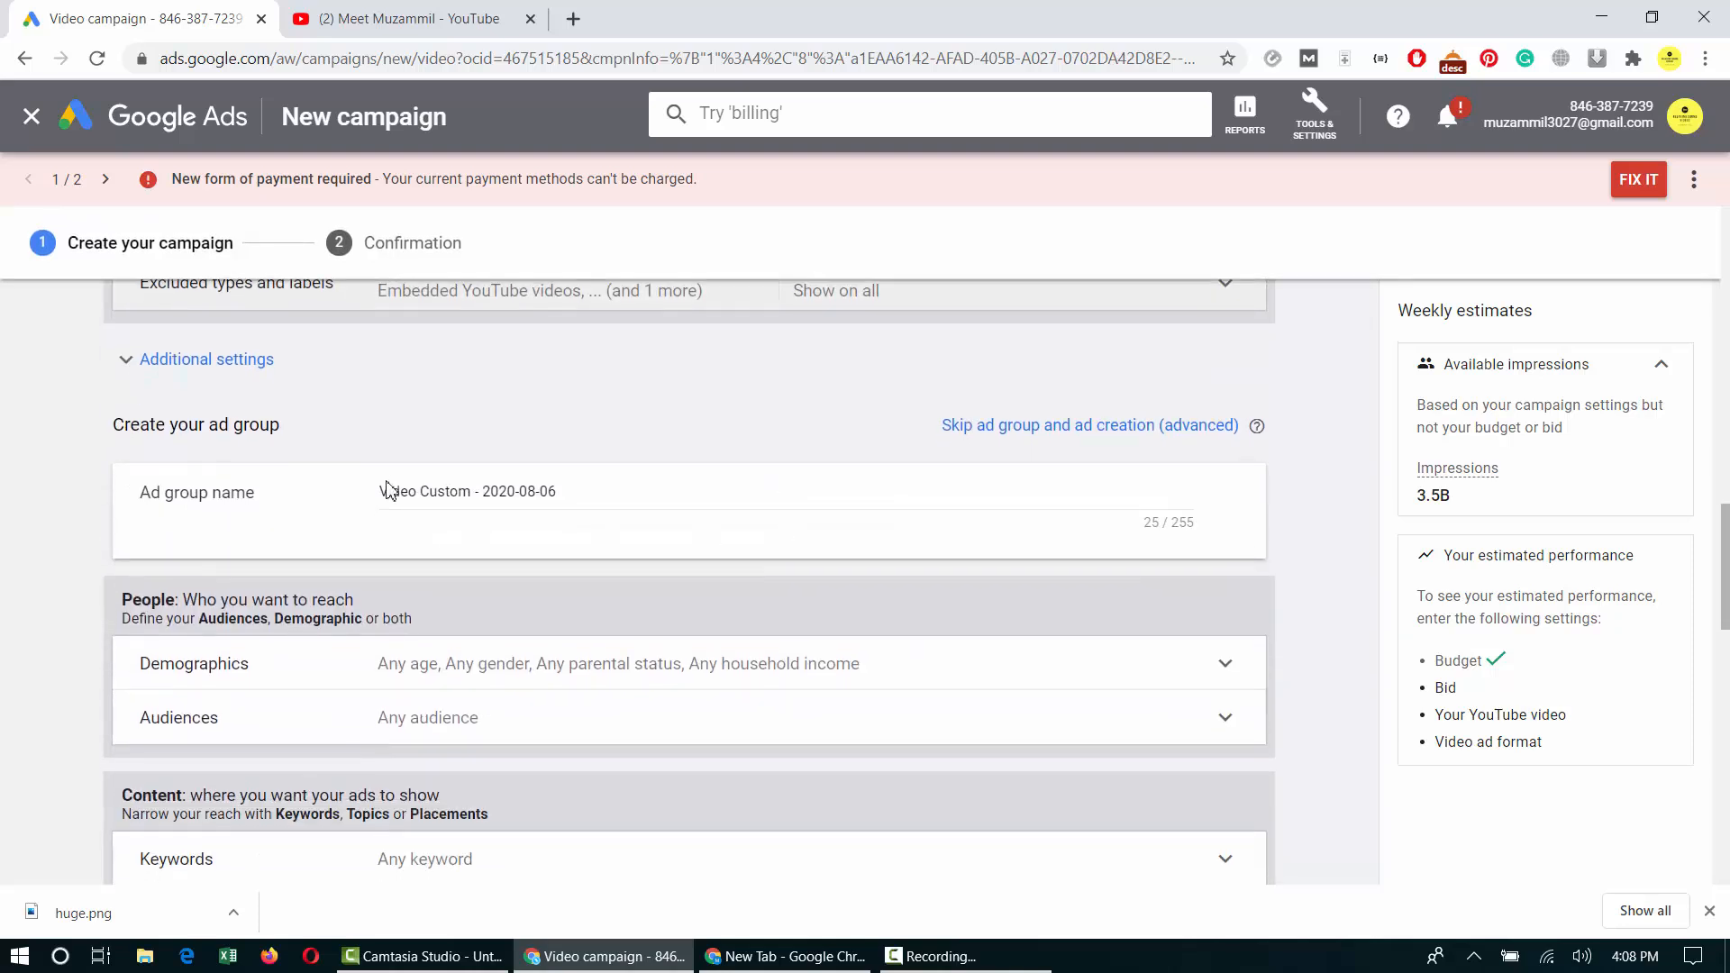
Expand the campaign's additional settings and review the conversions options.
click(239, 365)
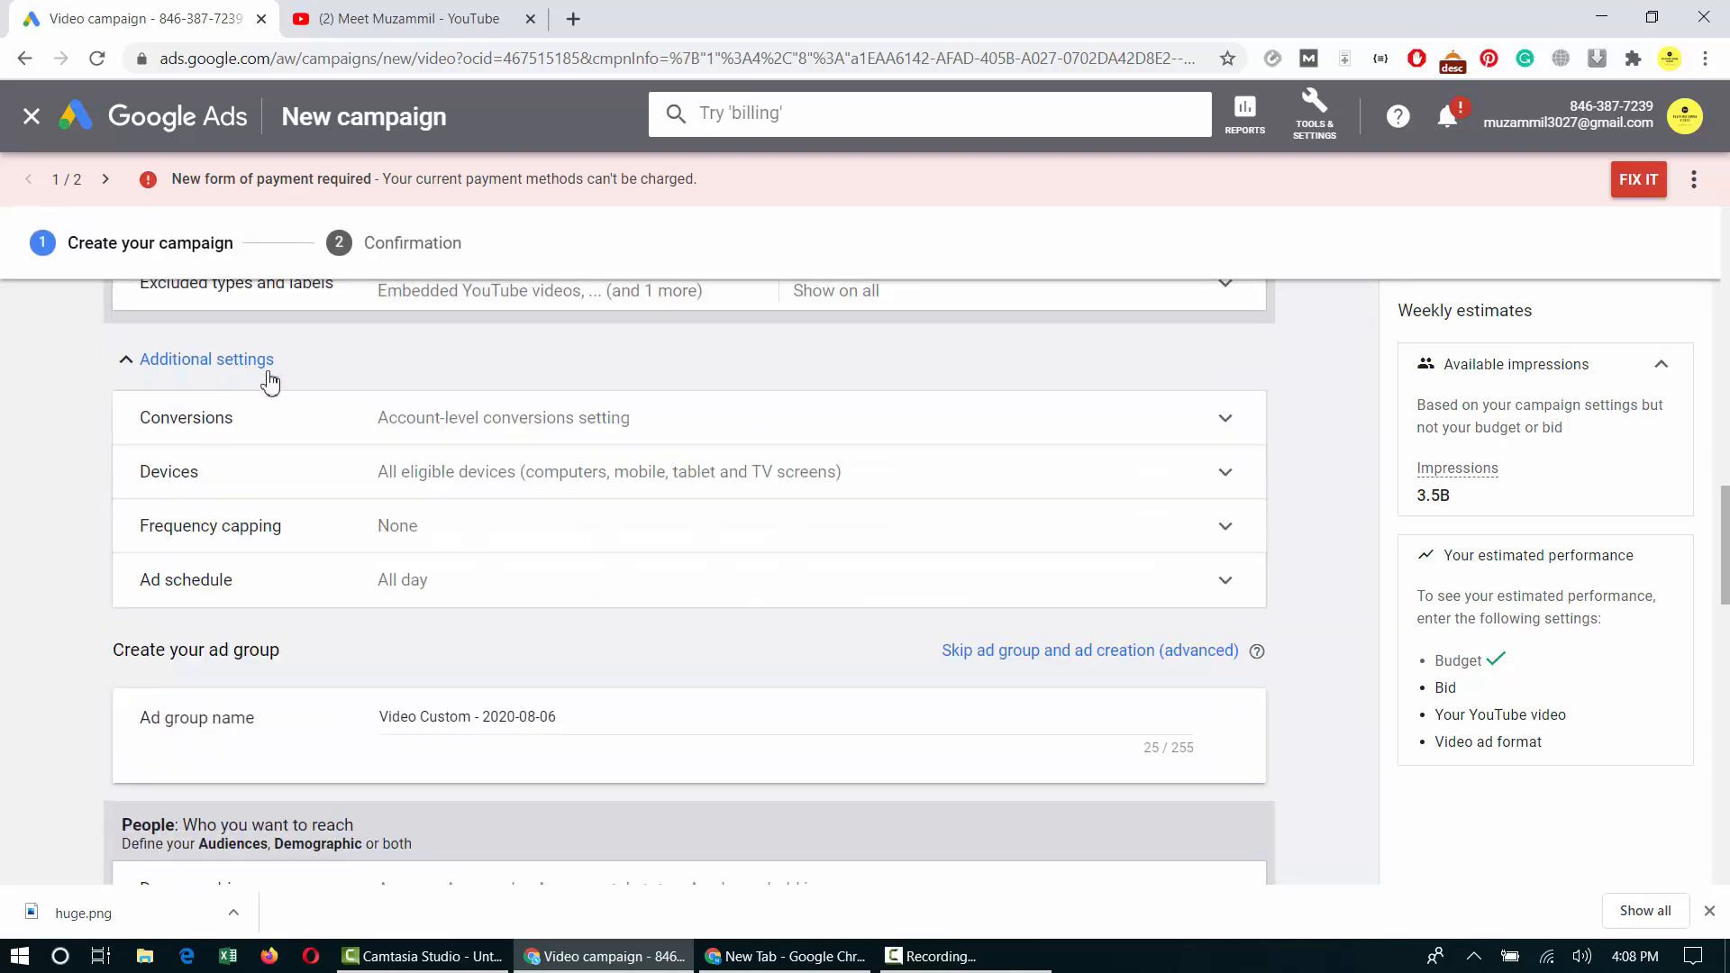
click(536, 438)
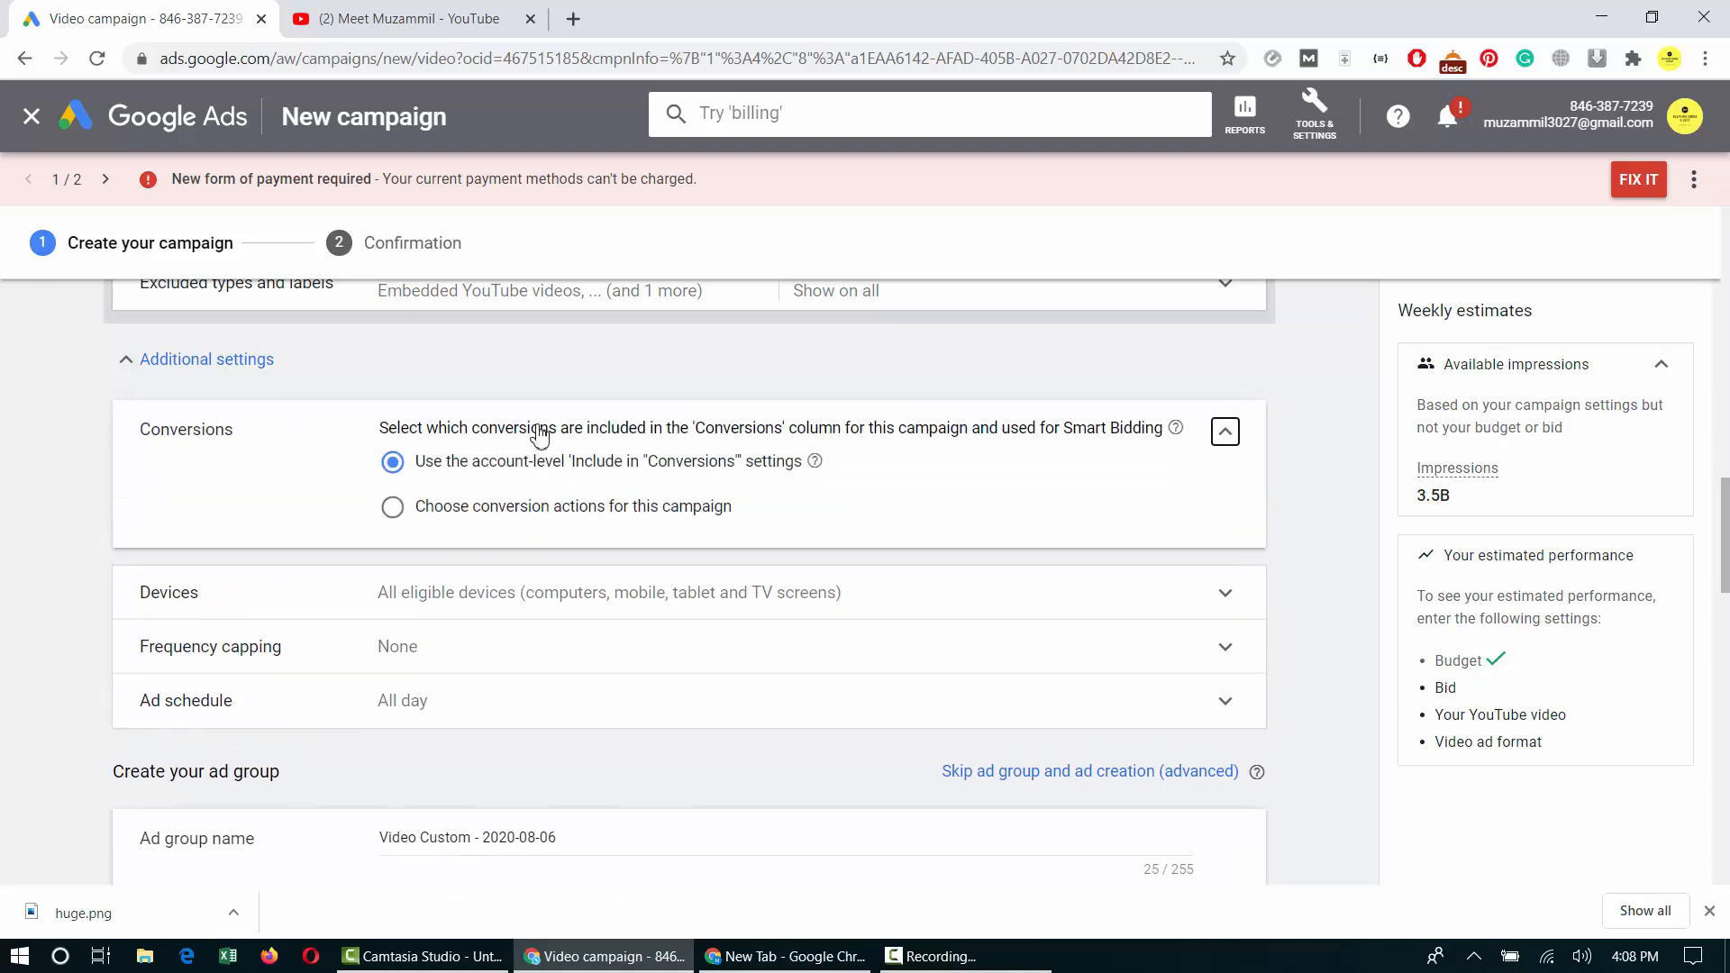
click(1225, 432)
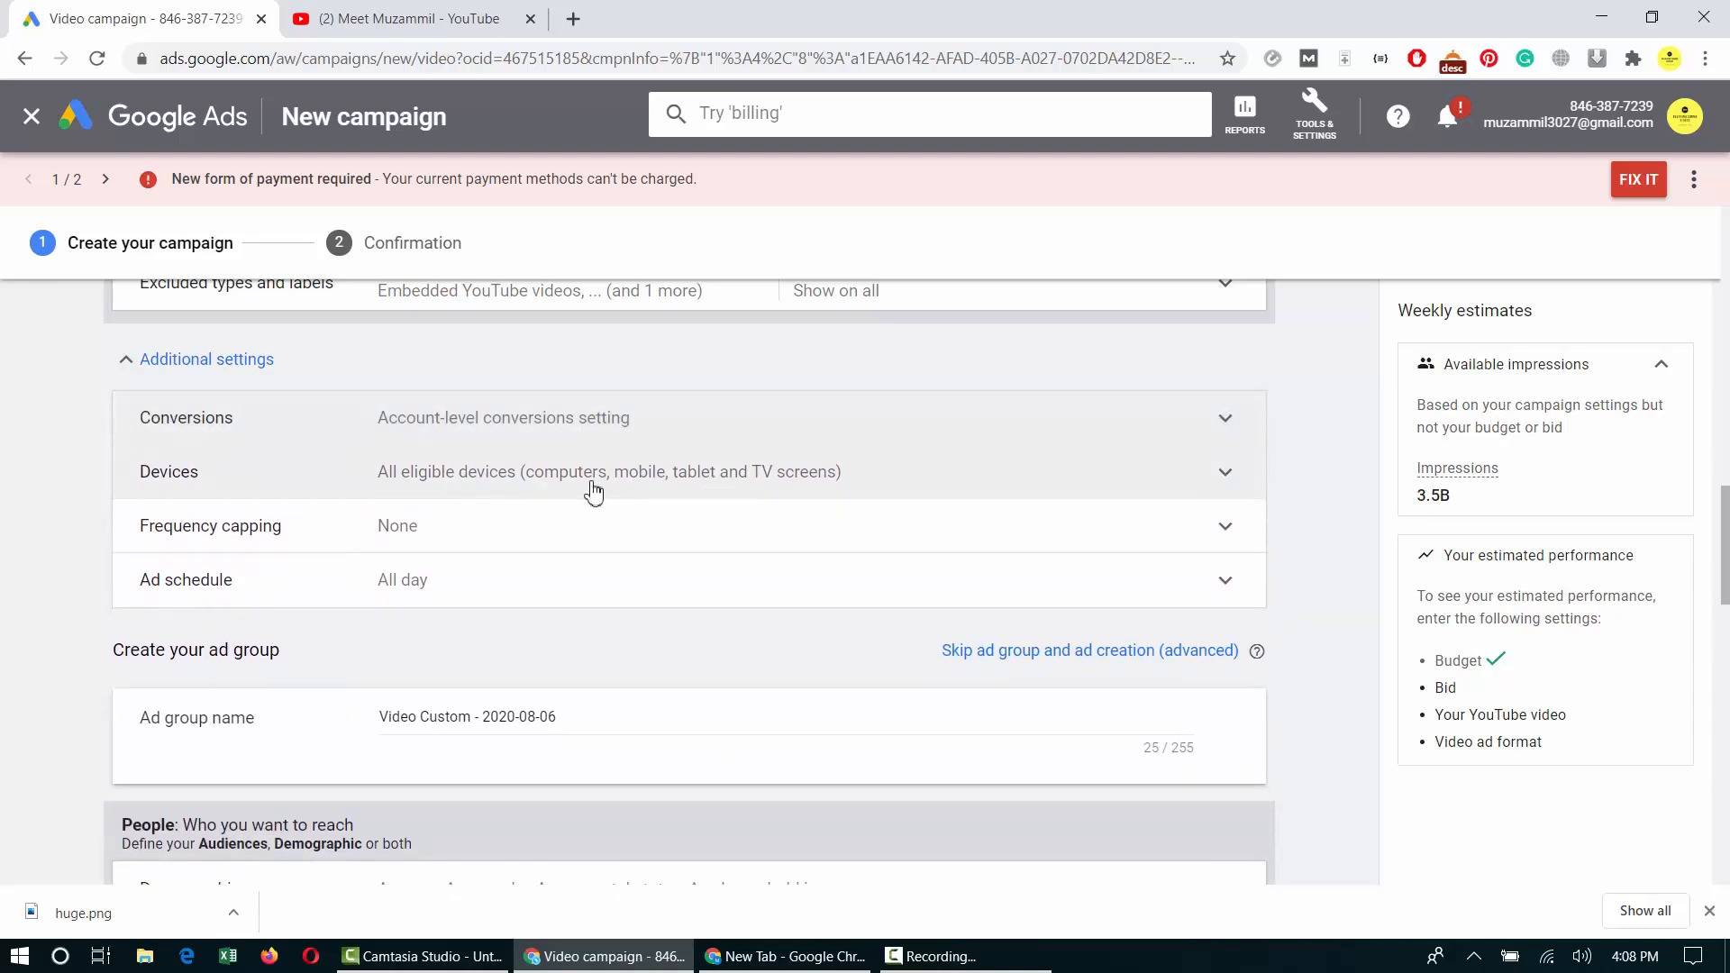
Set specific device targeting to mobile phones and tablets only, excluding computers and TV screens.
click(518, 494)
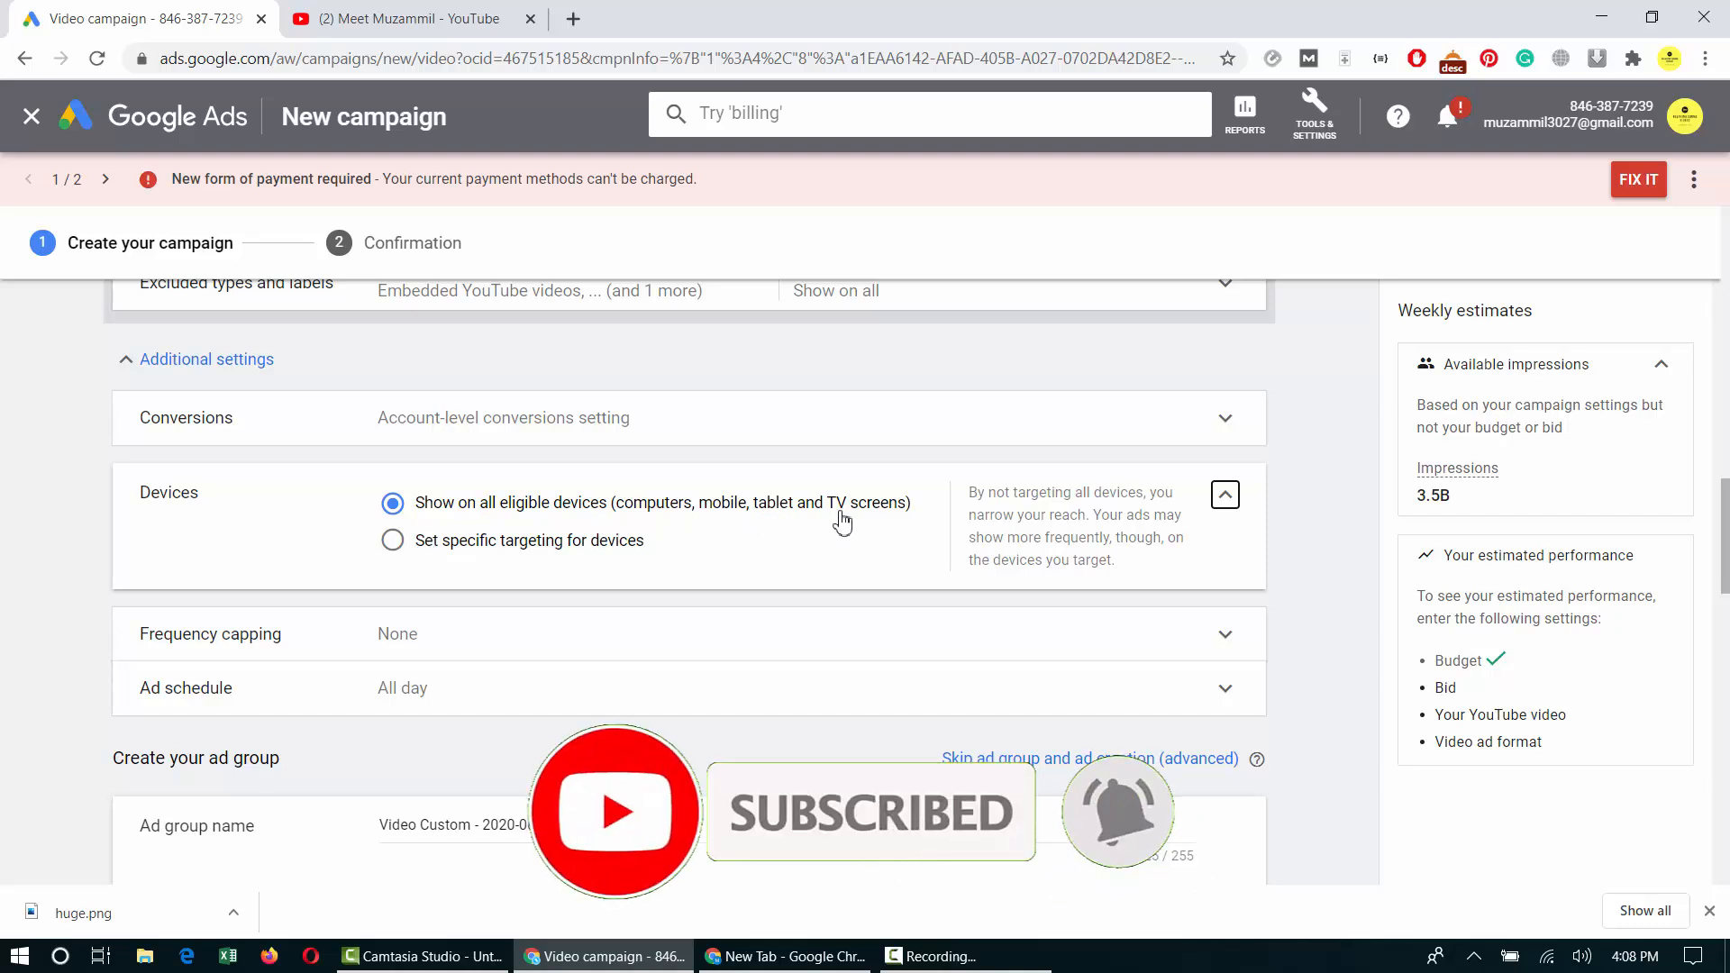
click(393, 541)
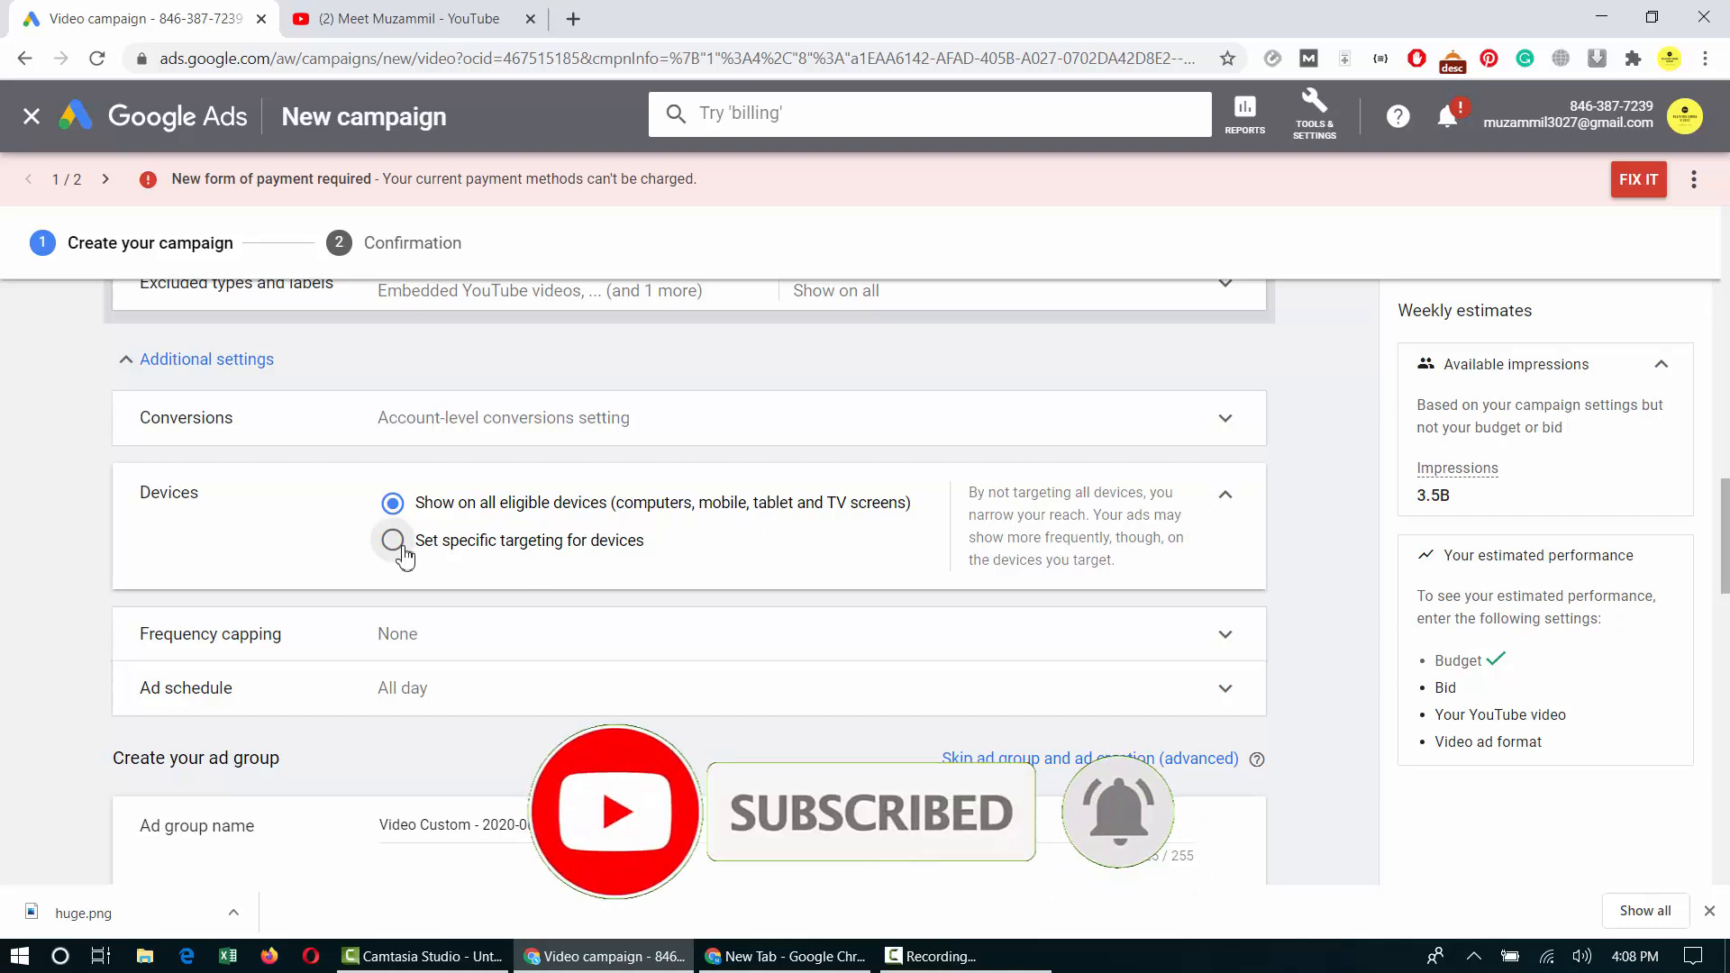
scroll(853, 573, down, 1)
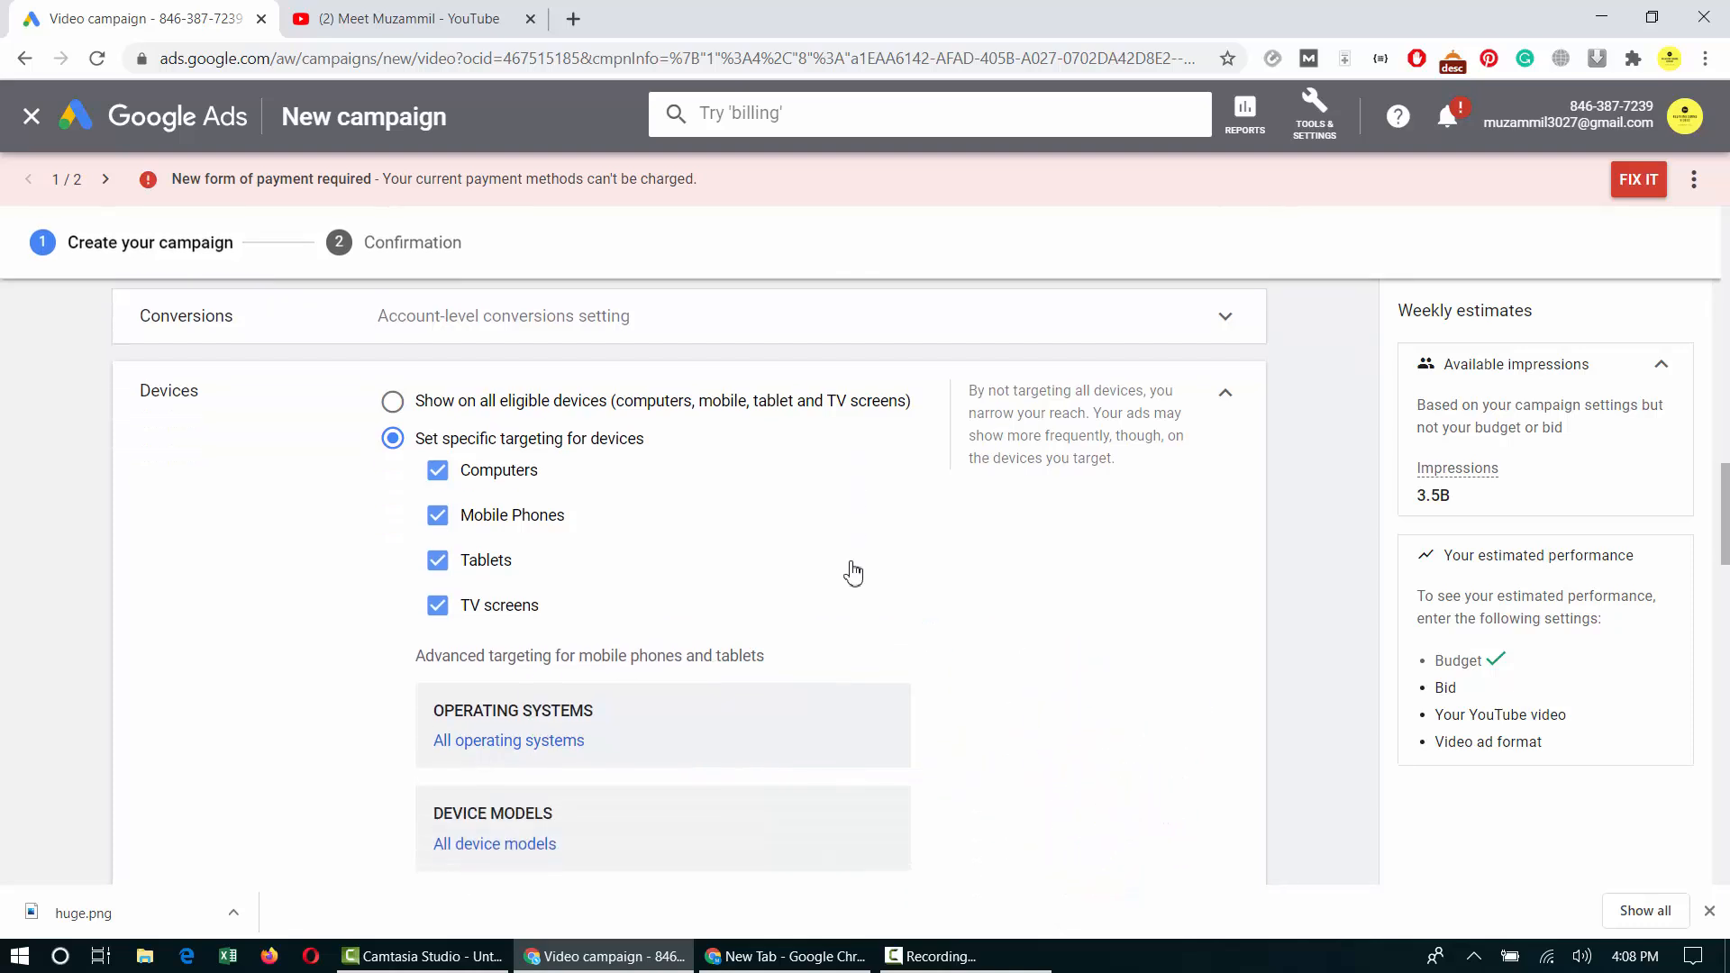
click(439, 476)
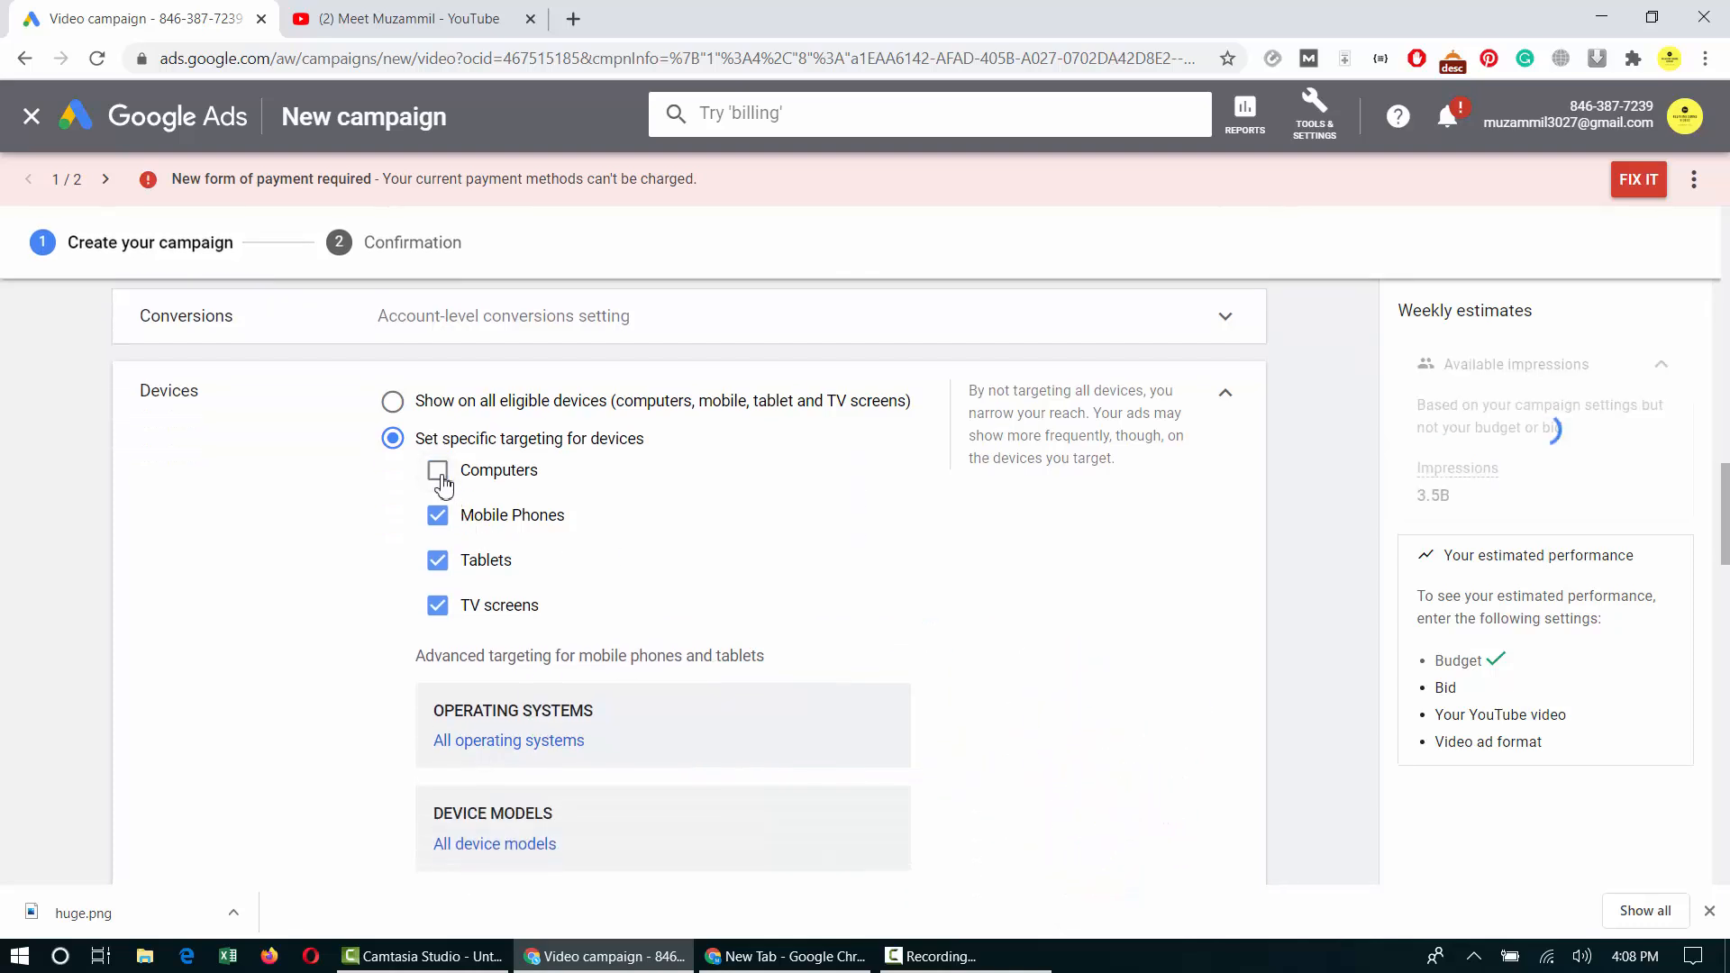
click(439, 618)
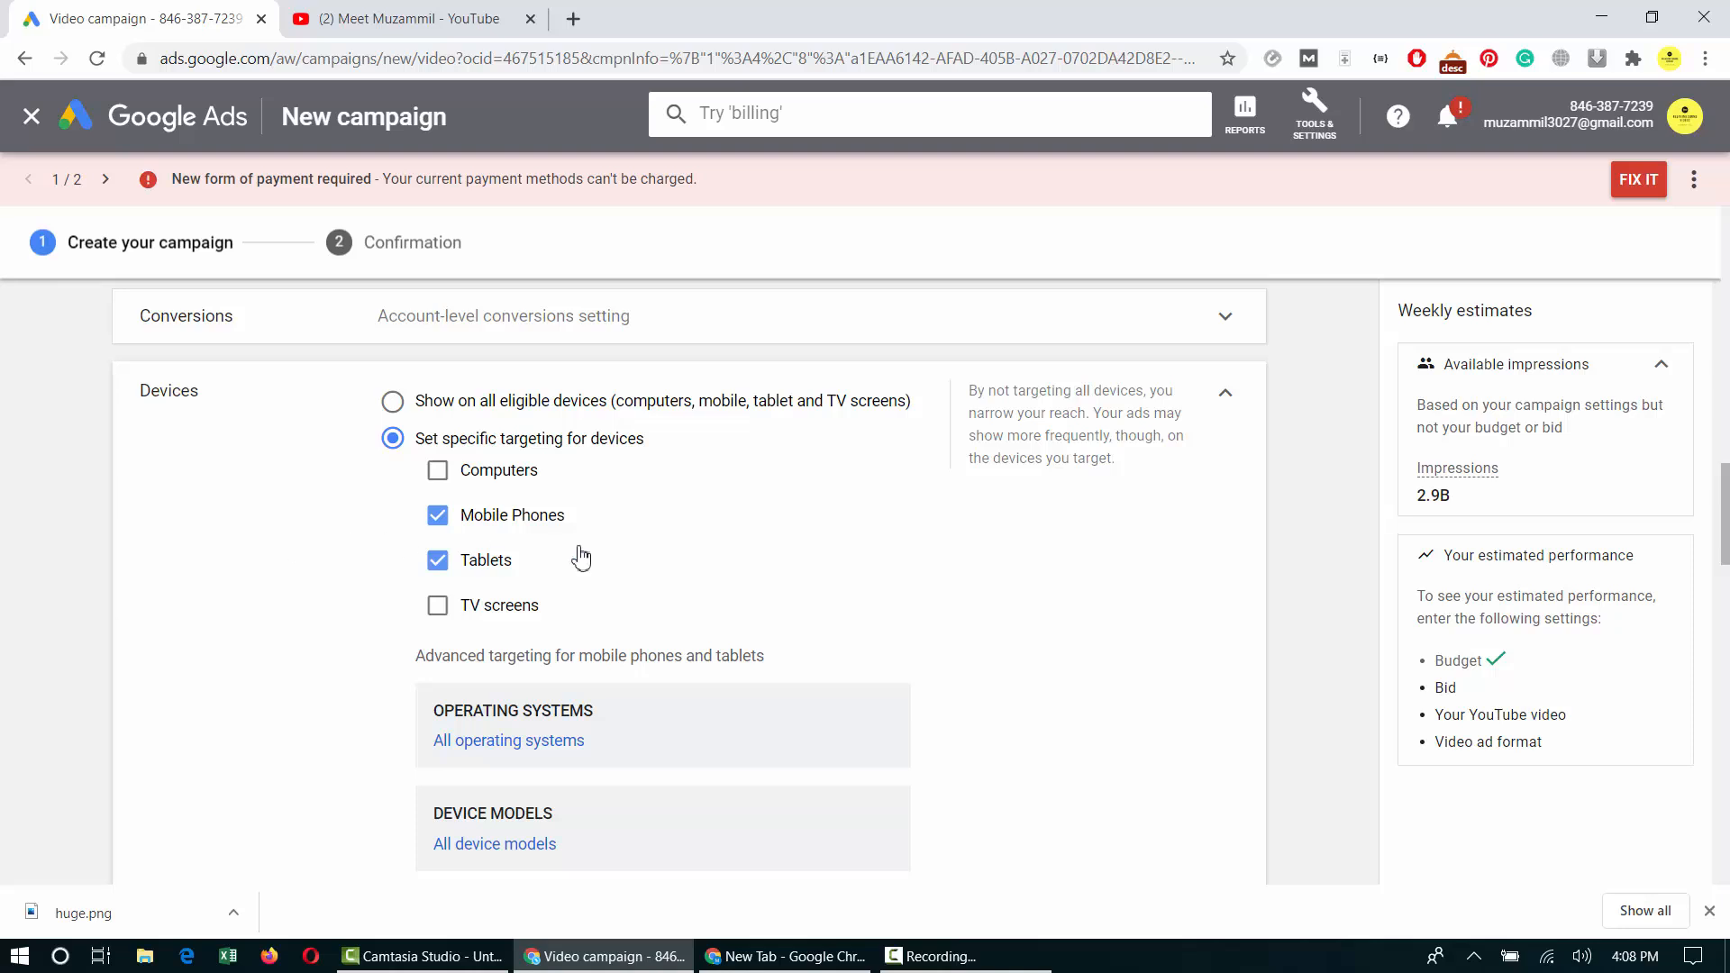
Review the frequency capping options, including the impression frequency cap, and the ad schedule options.
scroll(1138, 521, down, 2)
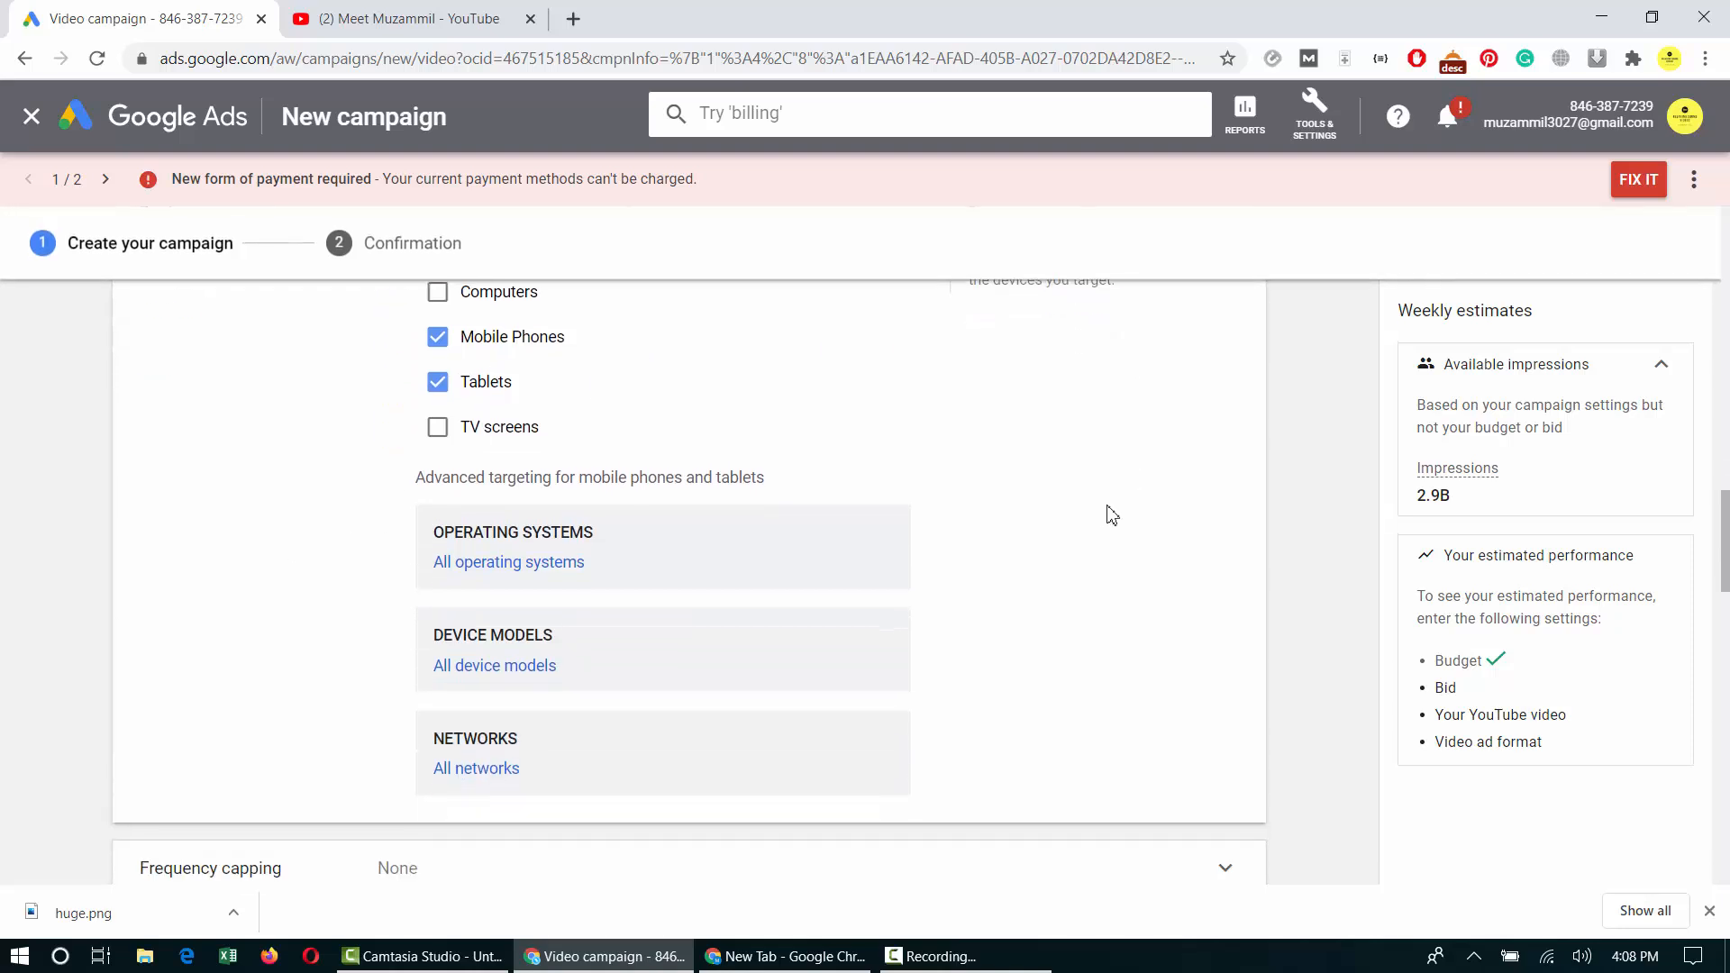
scroll(1246, 522, down, 3)
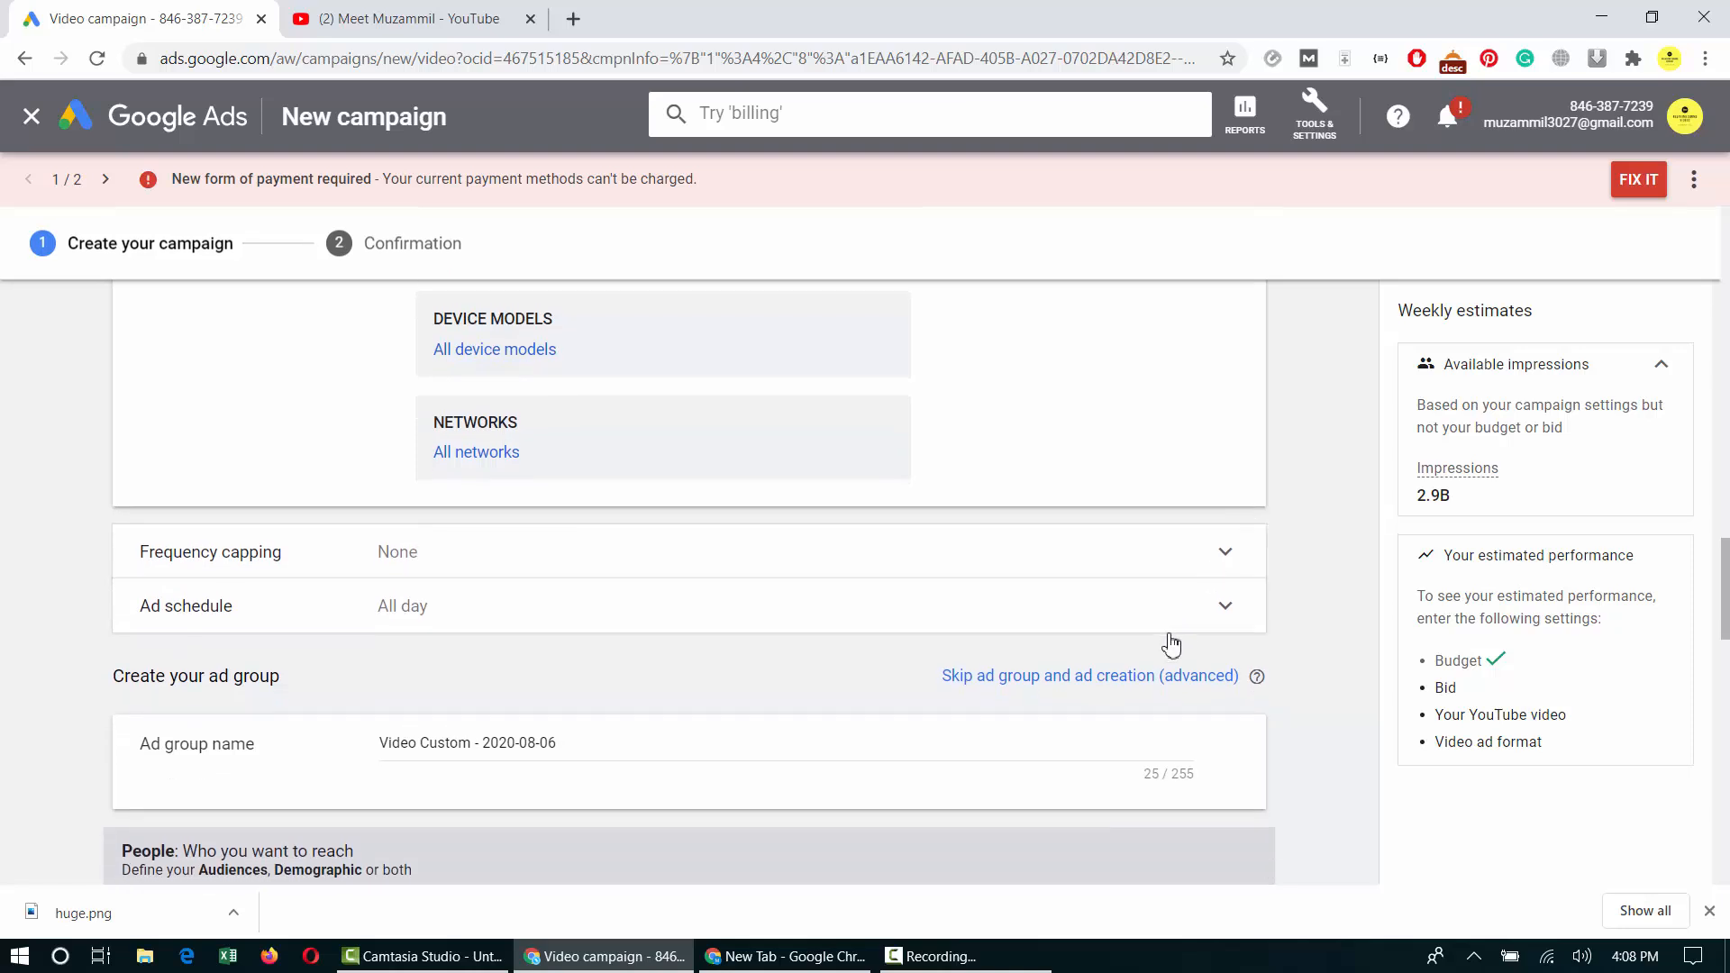
scroll(1170, 644, up, 3)
scroll(706, 618, down, 5)
scroll(576, 483, up, 3)
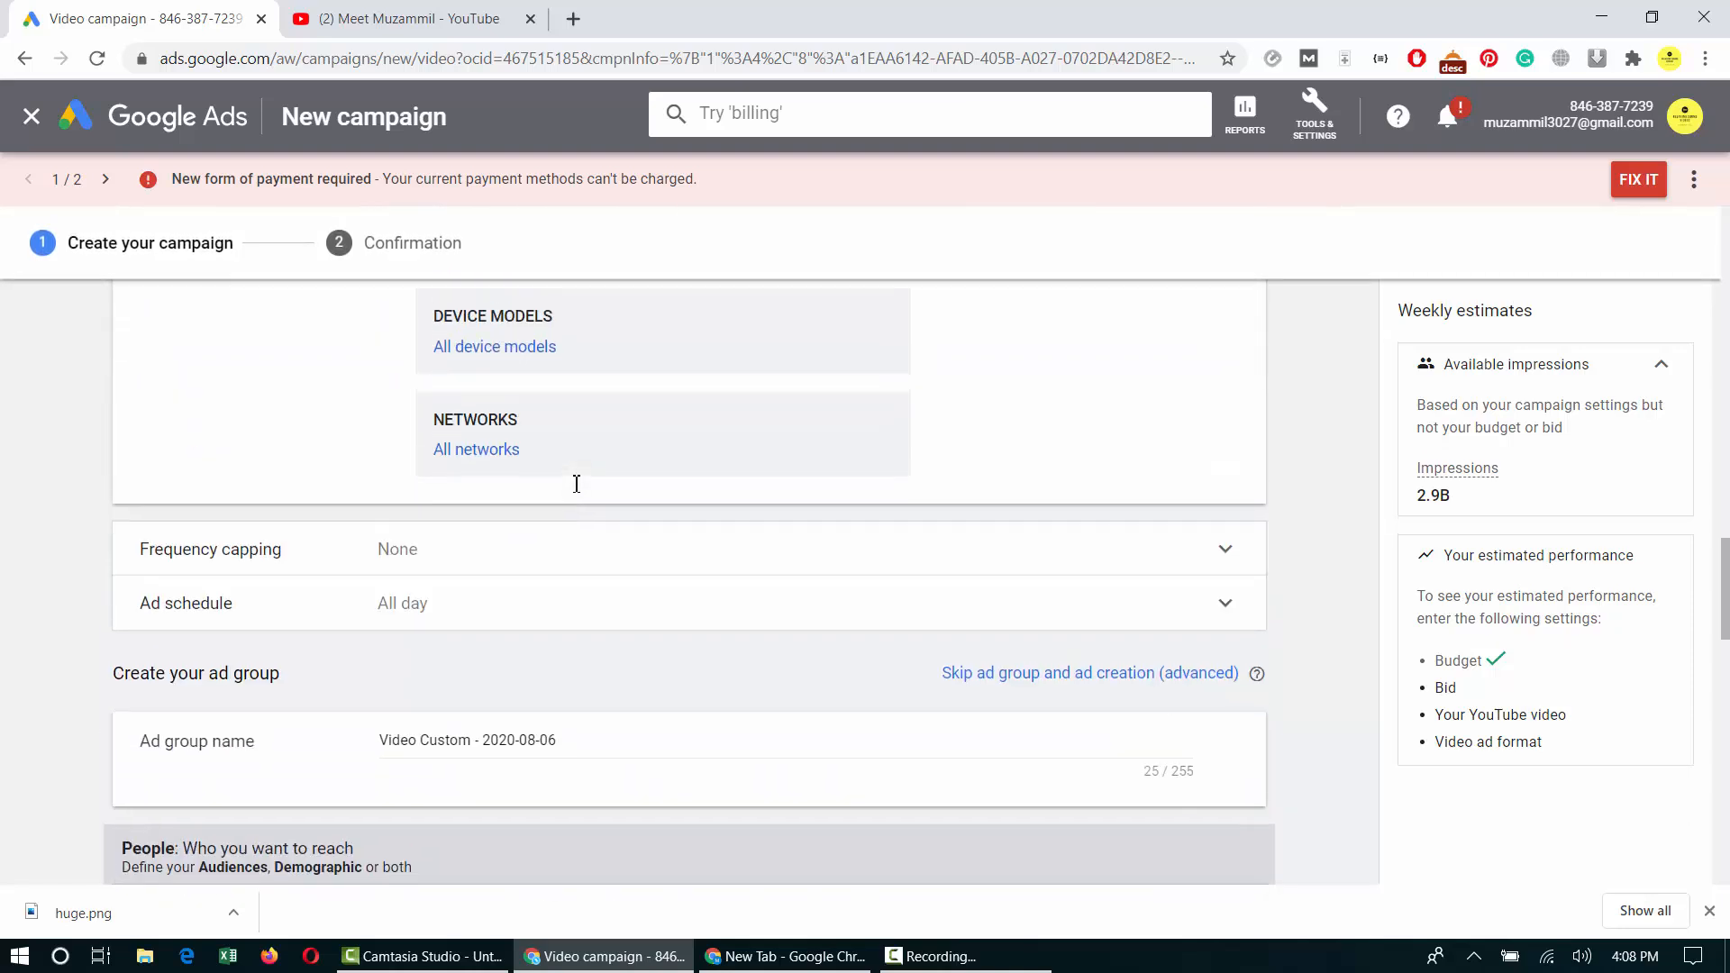
click(432, 603)
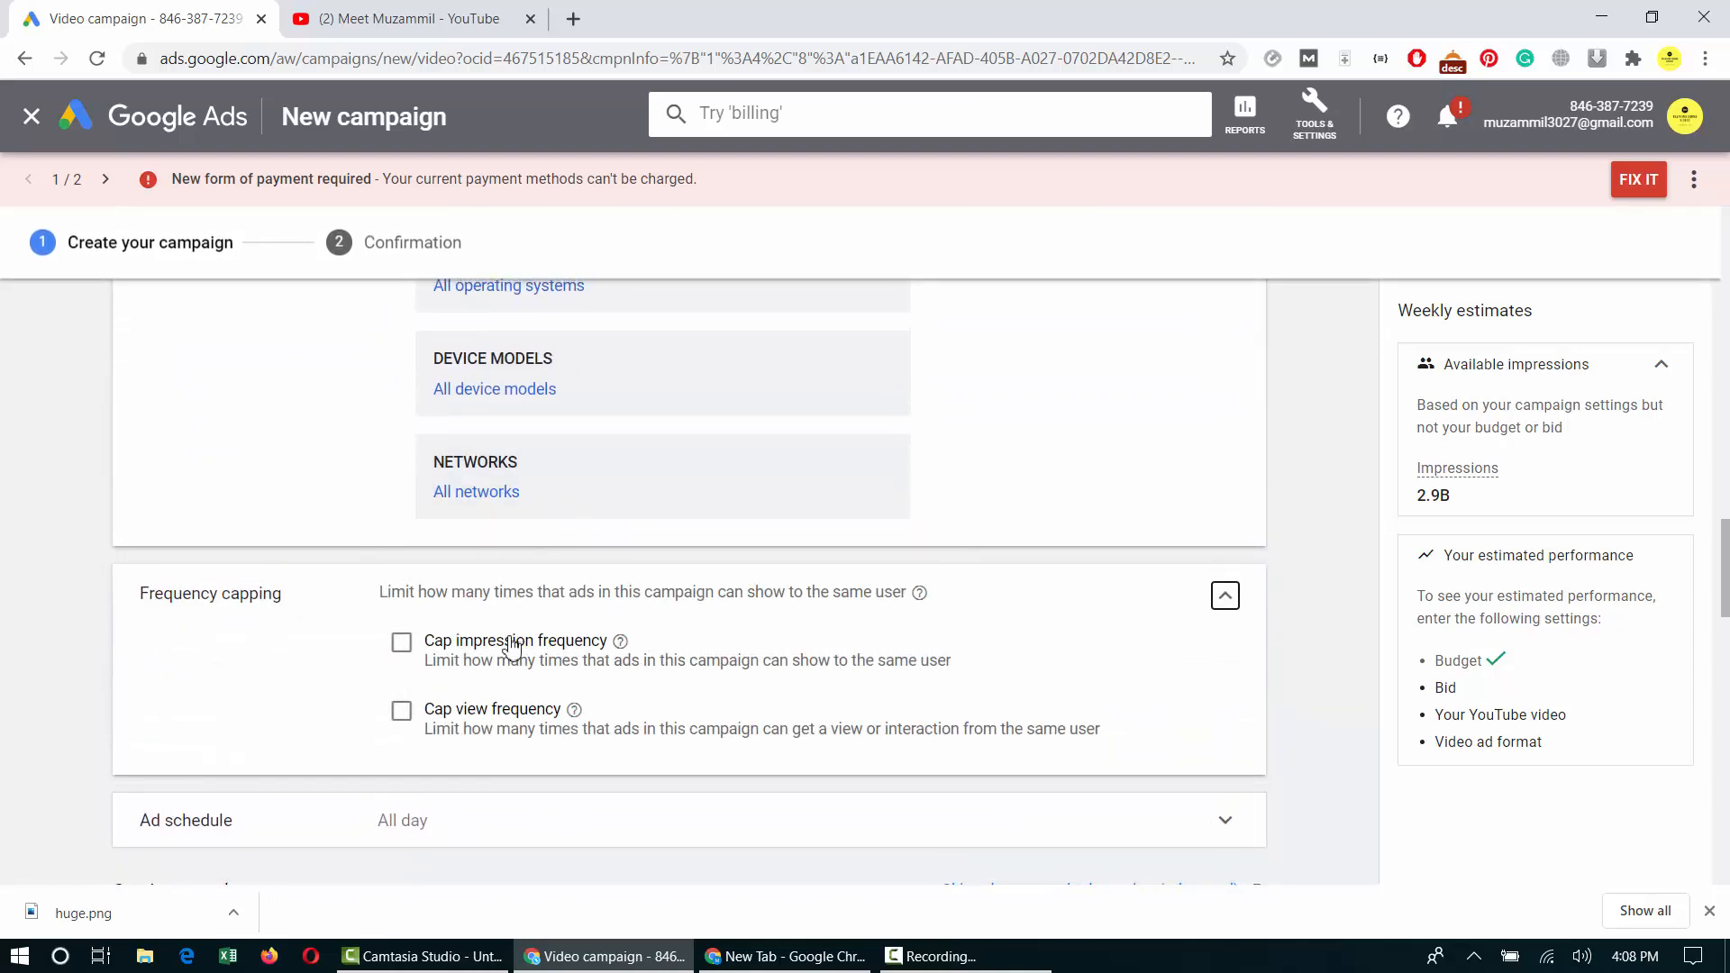
click(489, 649)
scroll(928, 498, down, 3)
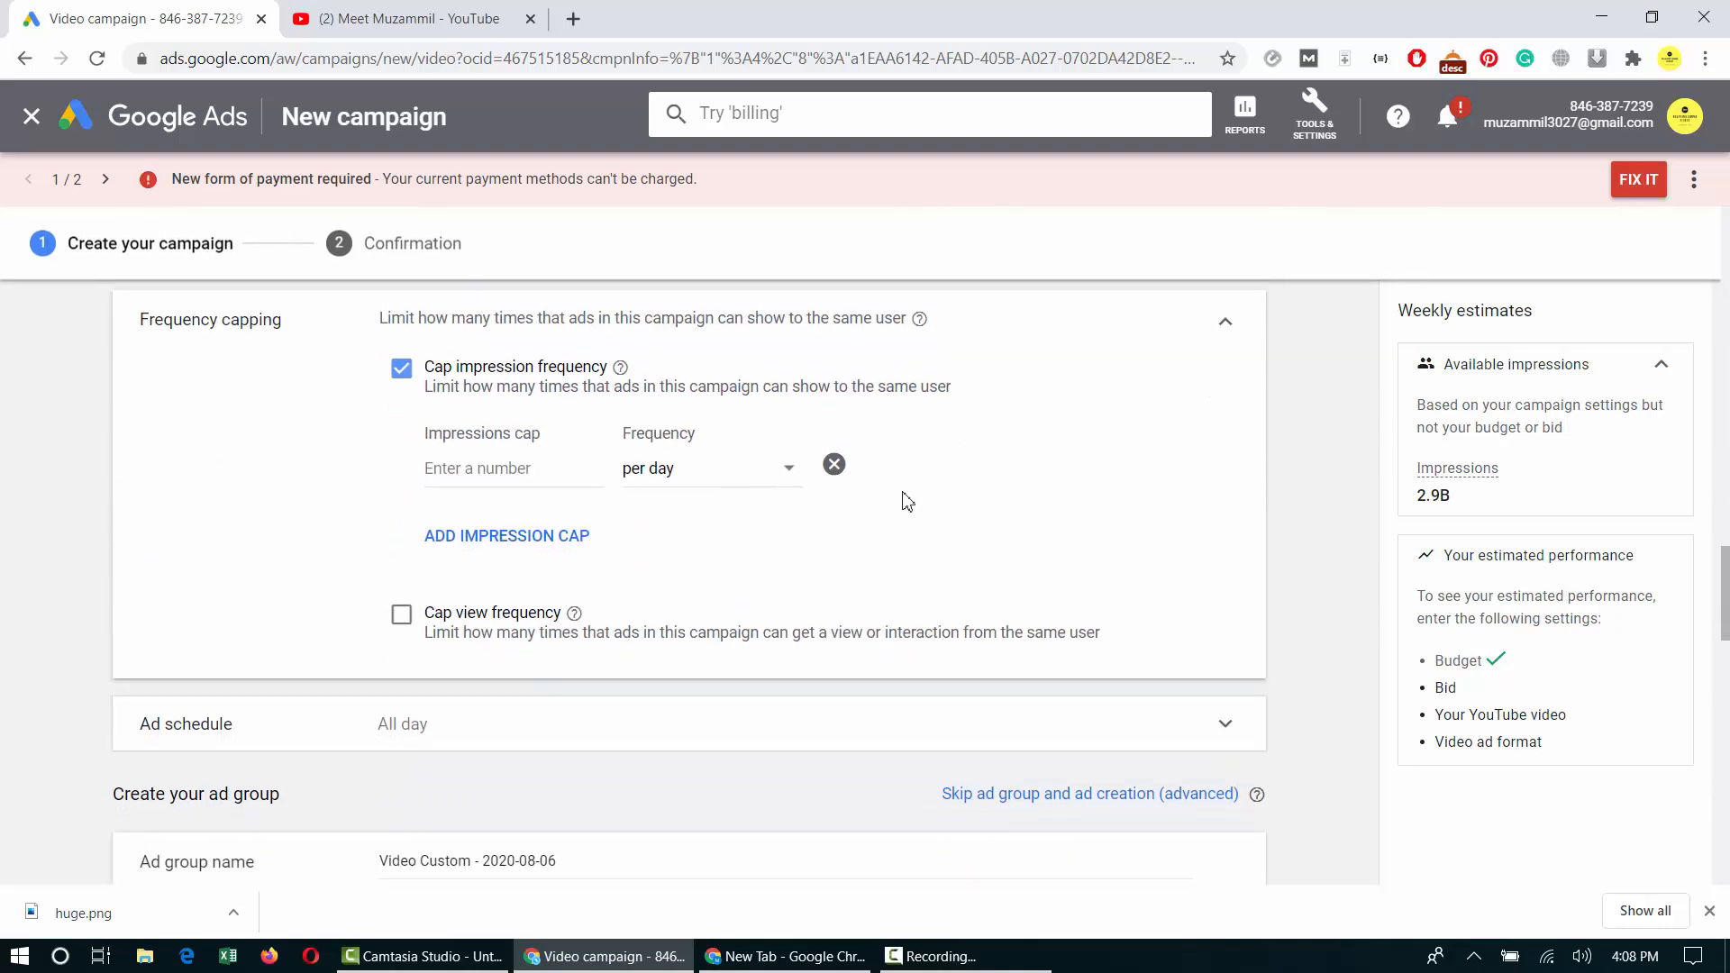
click(1230, 322)
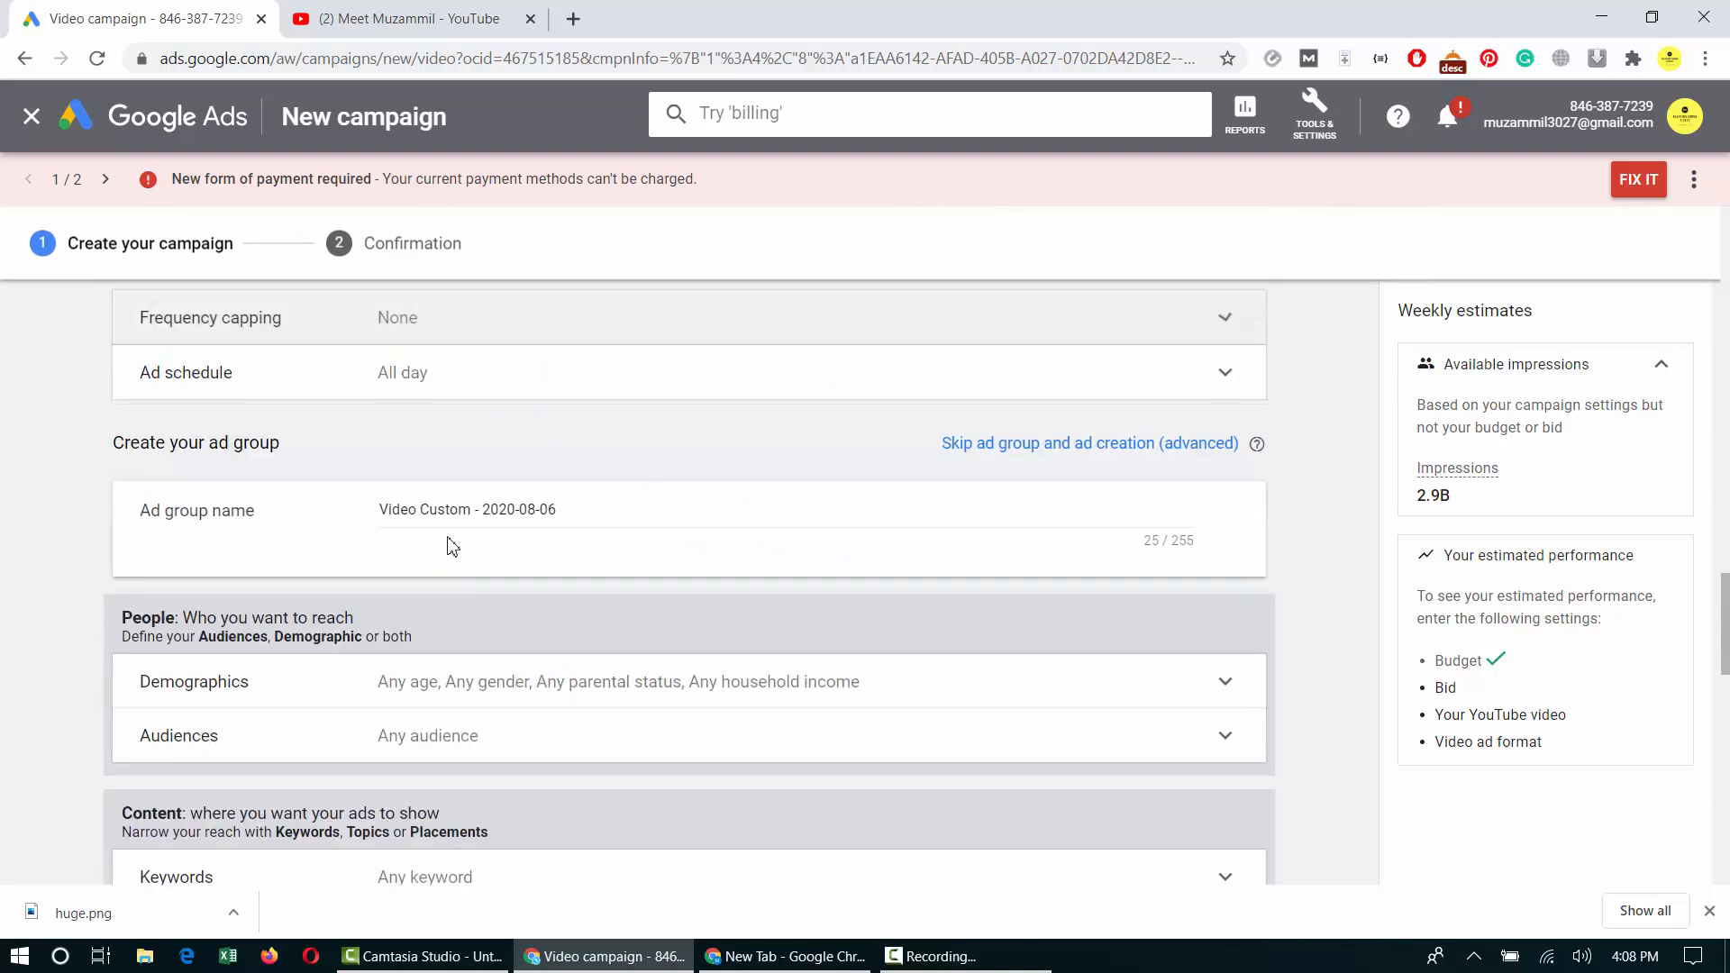
click(417, 372)
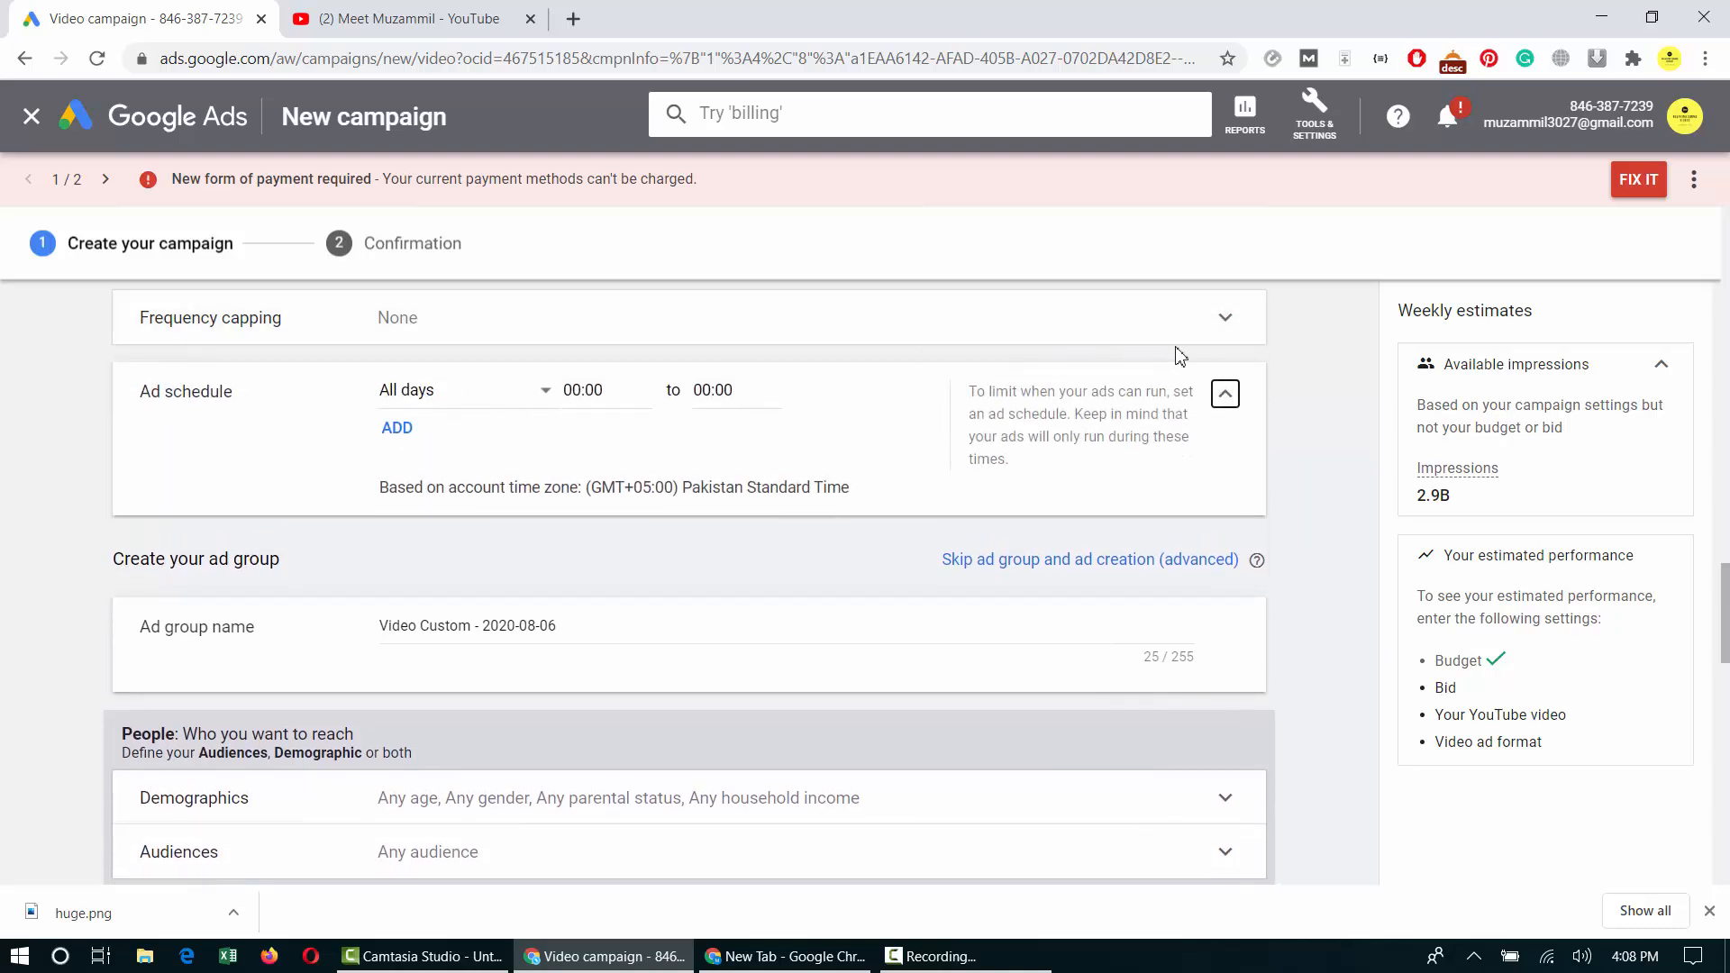
click(1224, 394)
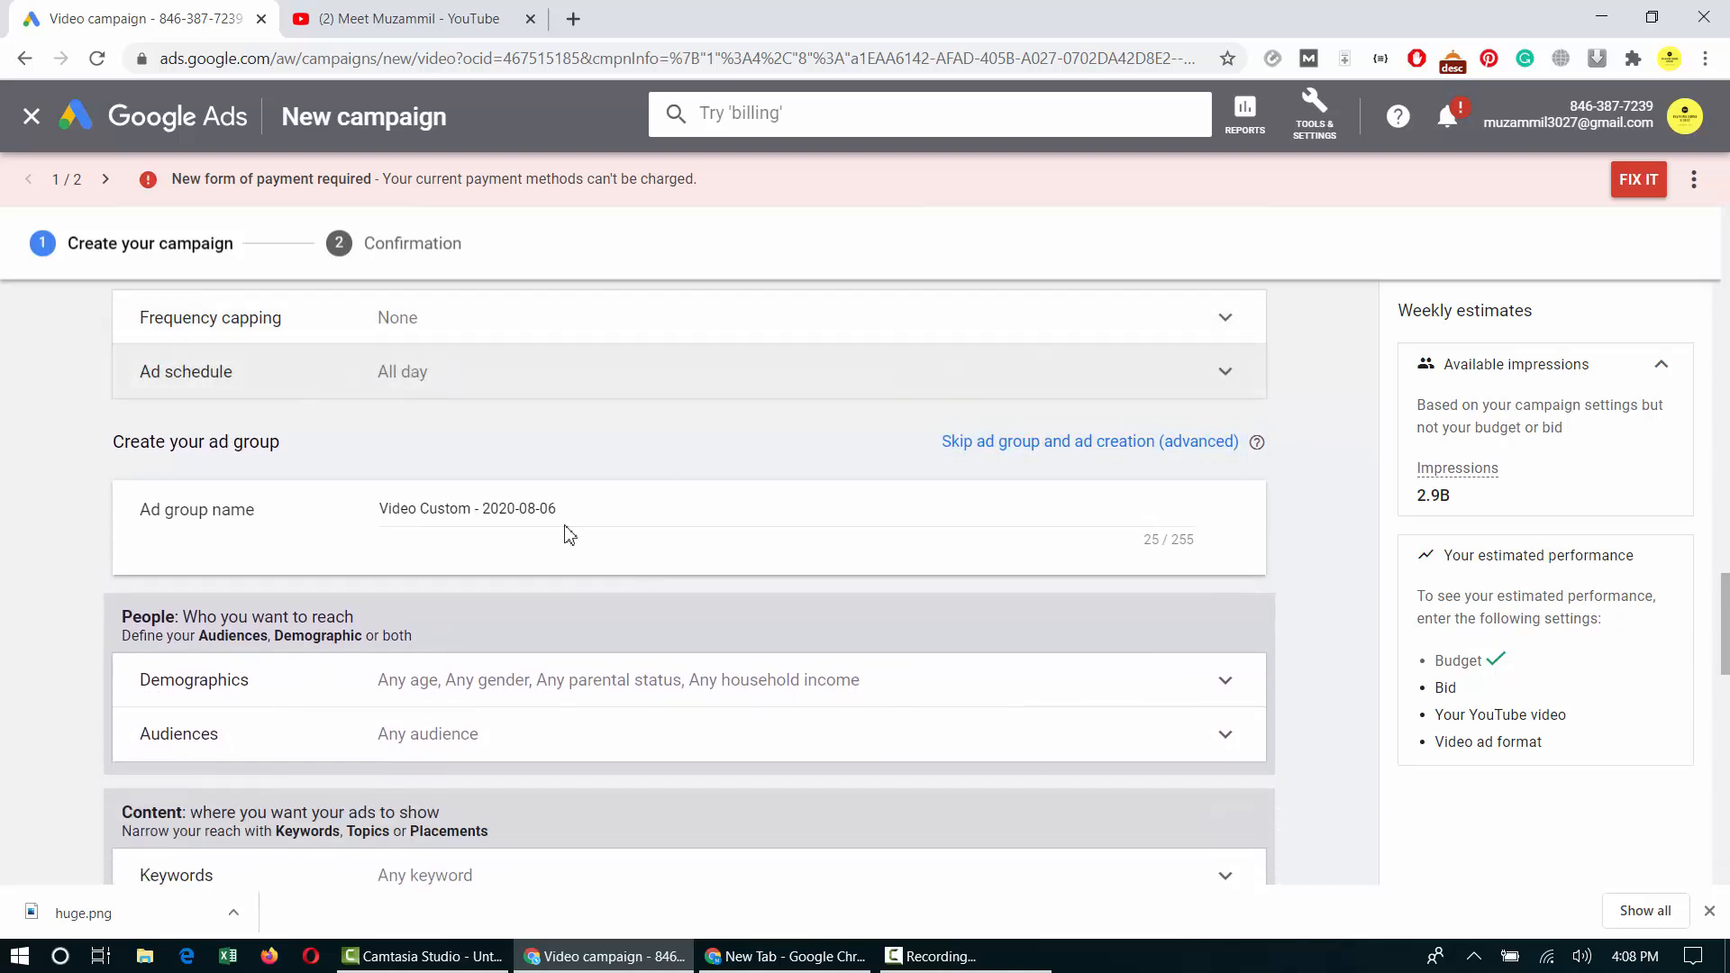
Name the ad group Videos.
triple_click(611, 516)
text(Videos)
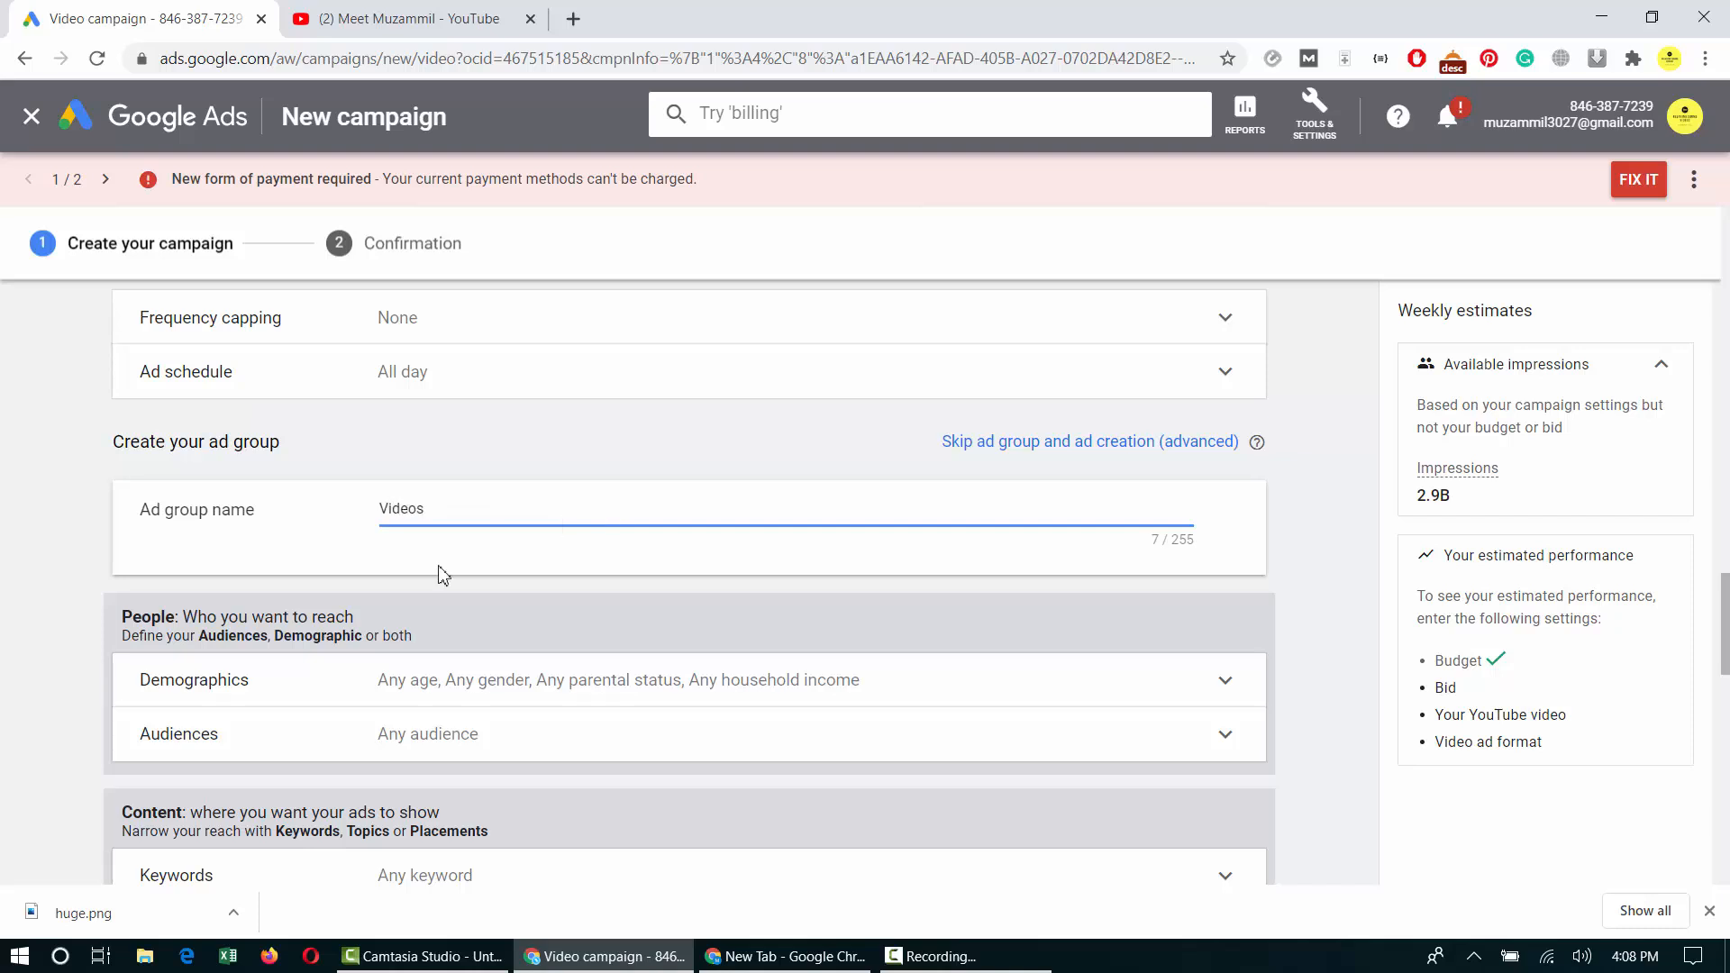
click(443, 574)
Limit the demographic age targeting to 18 - 24, 25 - 34 and 35 - 44, excluding 45 - 54, 55 - 64, 65+ and Unknown.
scroll(606, 579, down, 1)
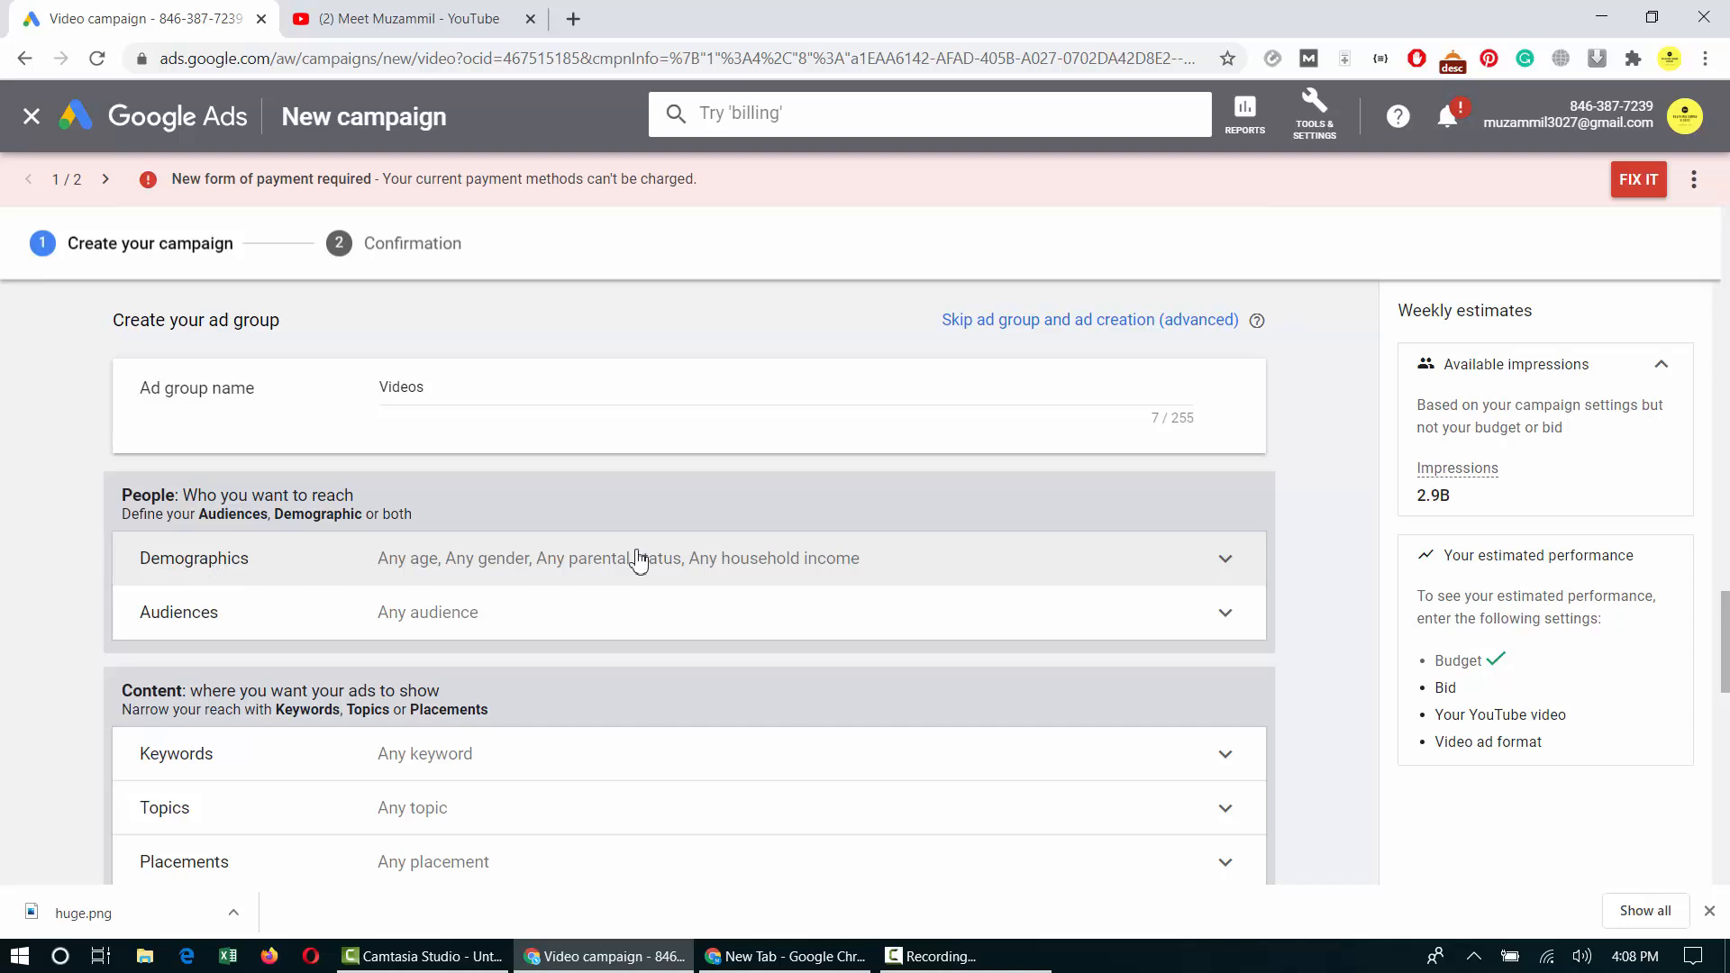
scroll(637, 561, down, 2)
click(572, 383)
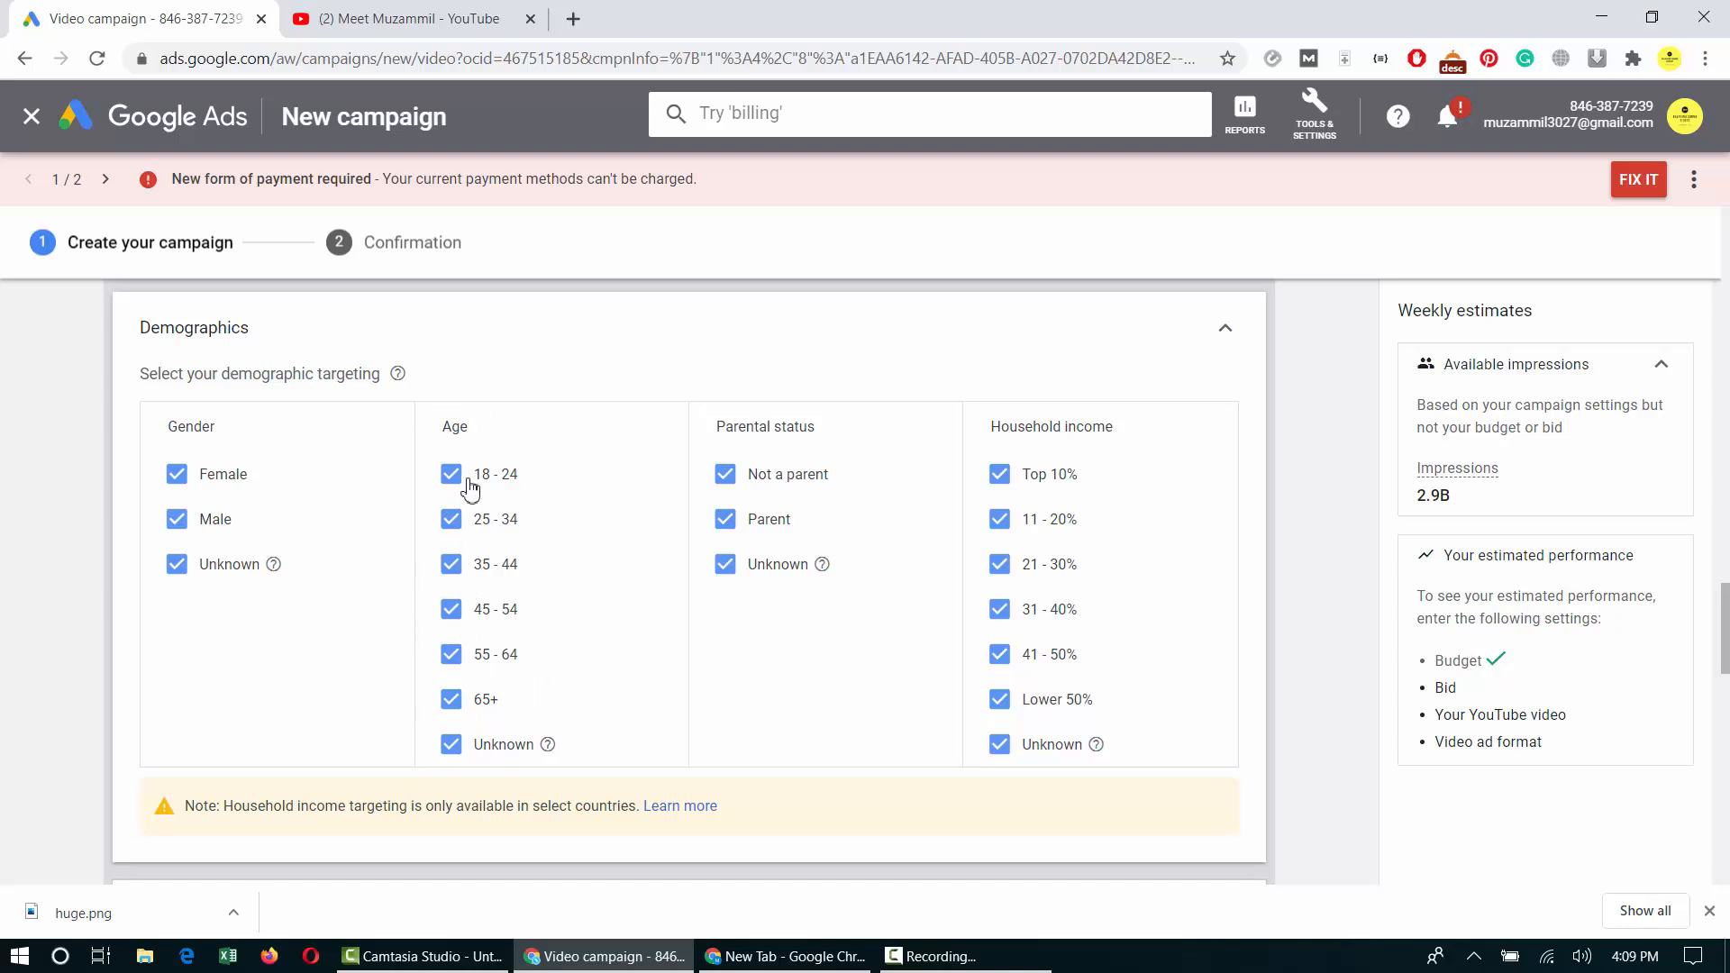
click(455, 752)
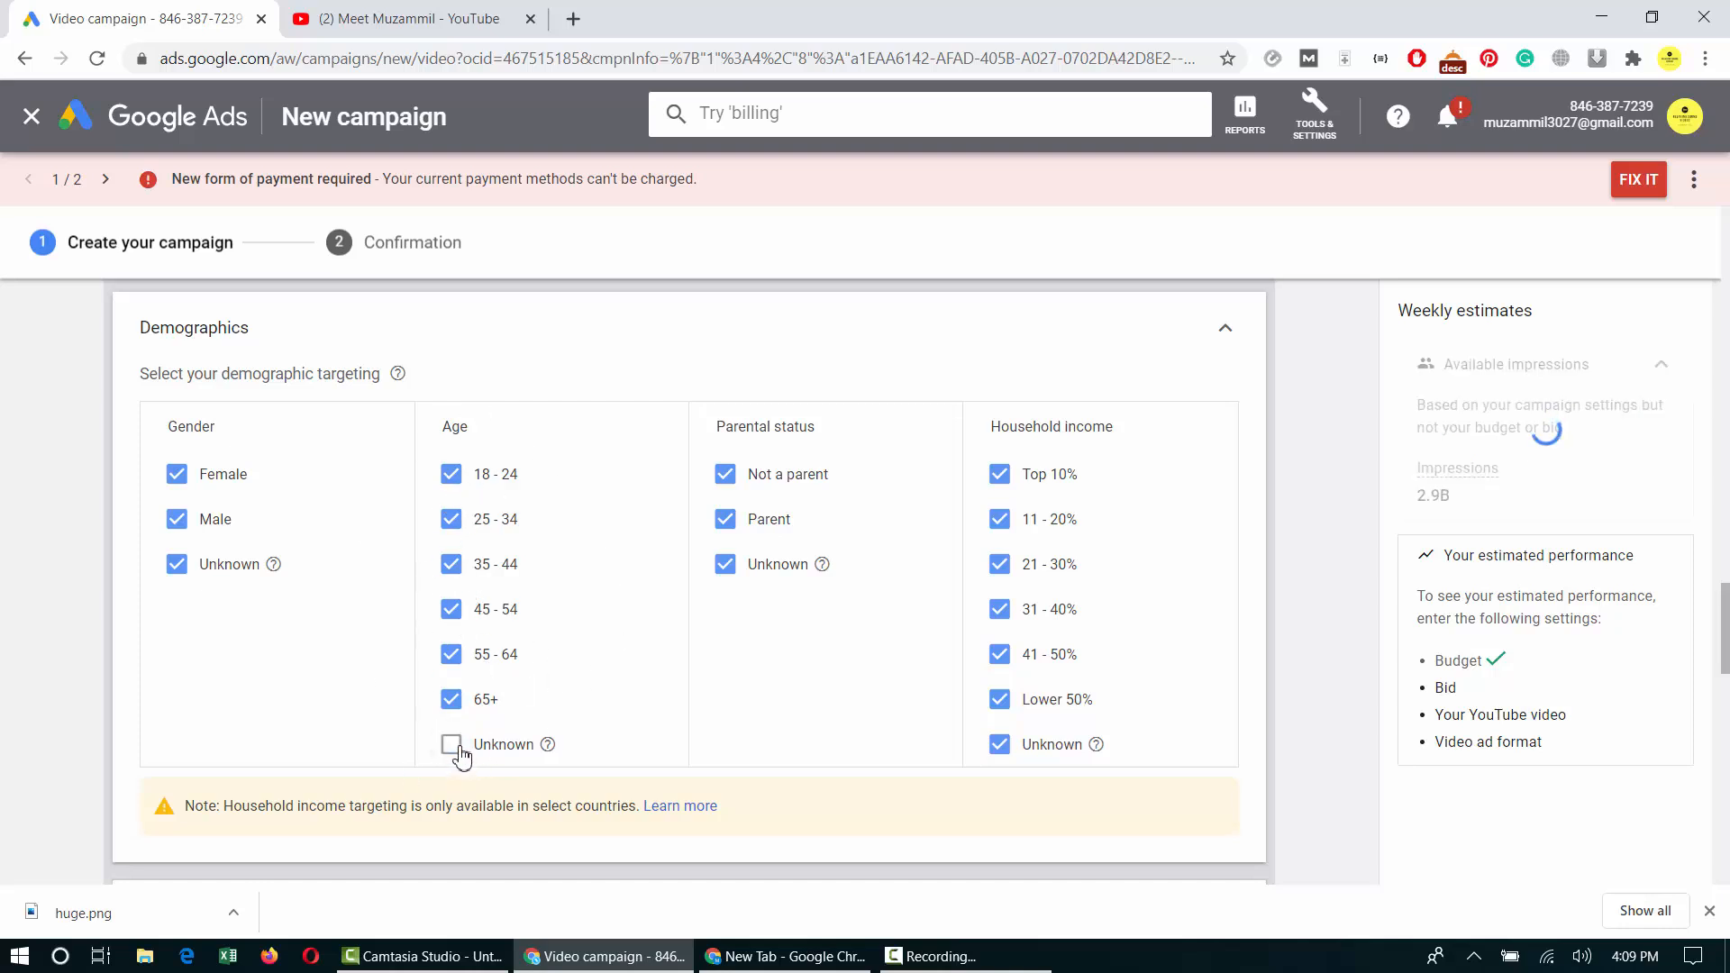
click(455, 752)
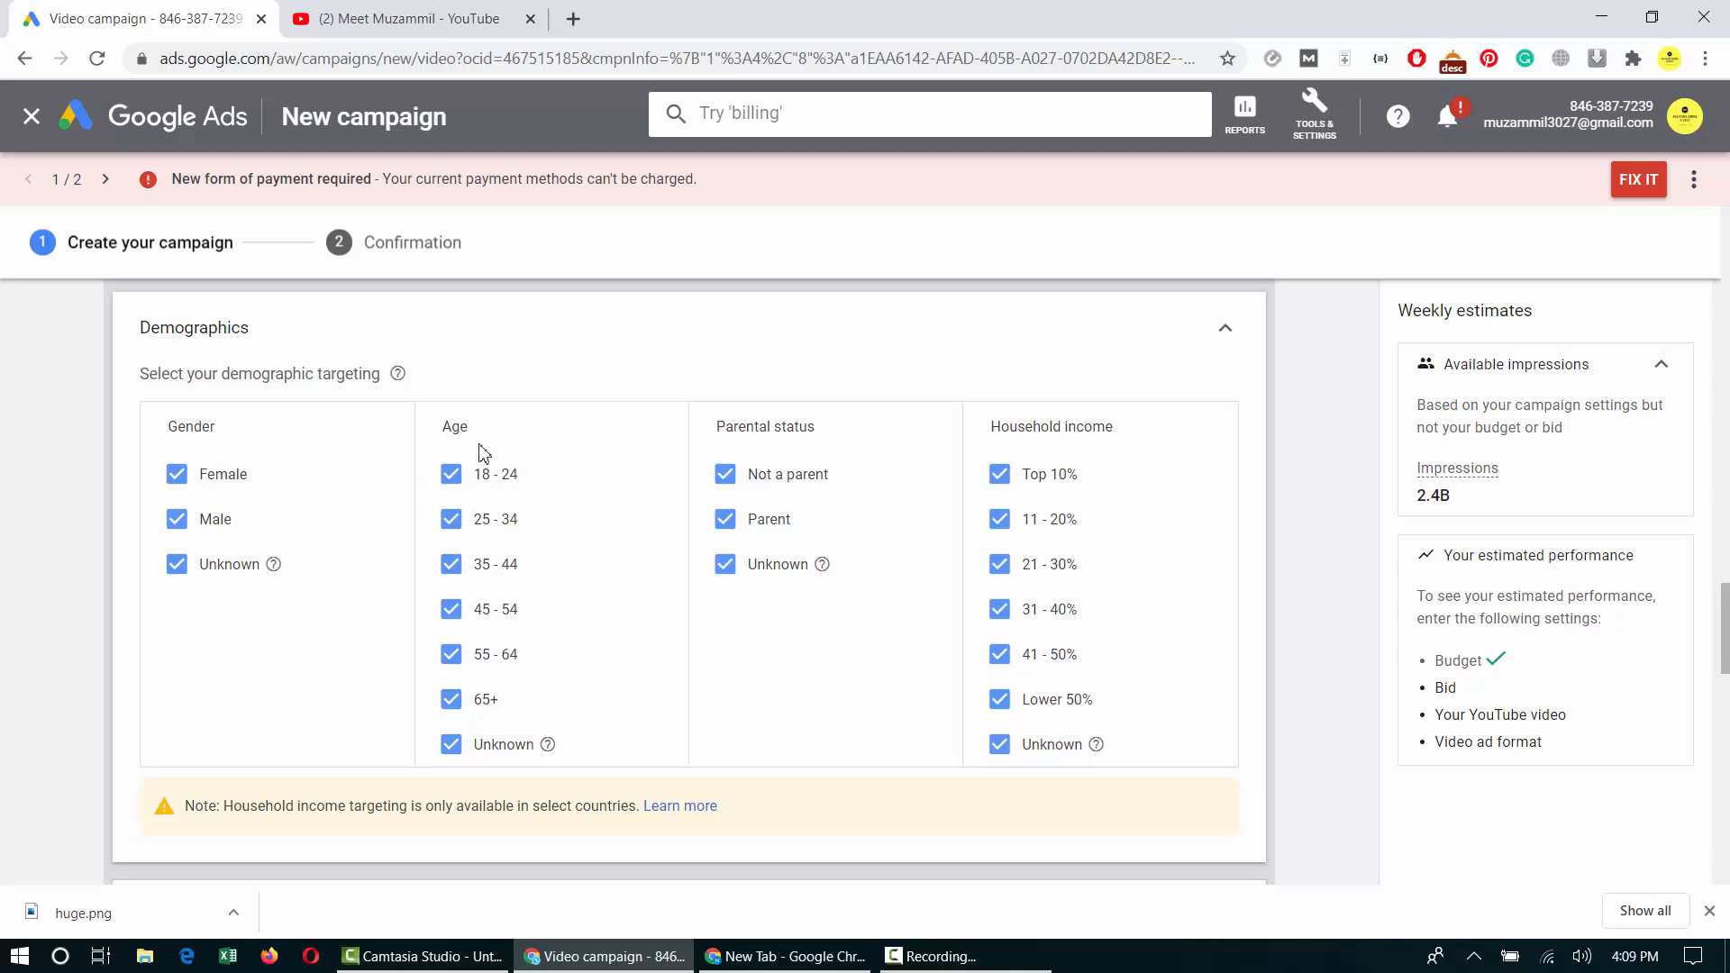
click(451, 746)
click(452, 703)
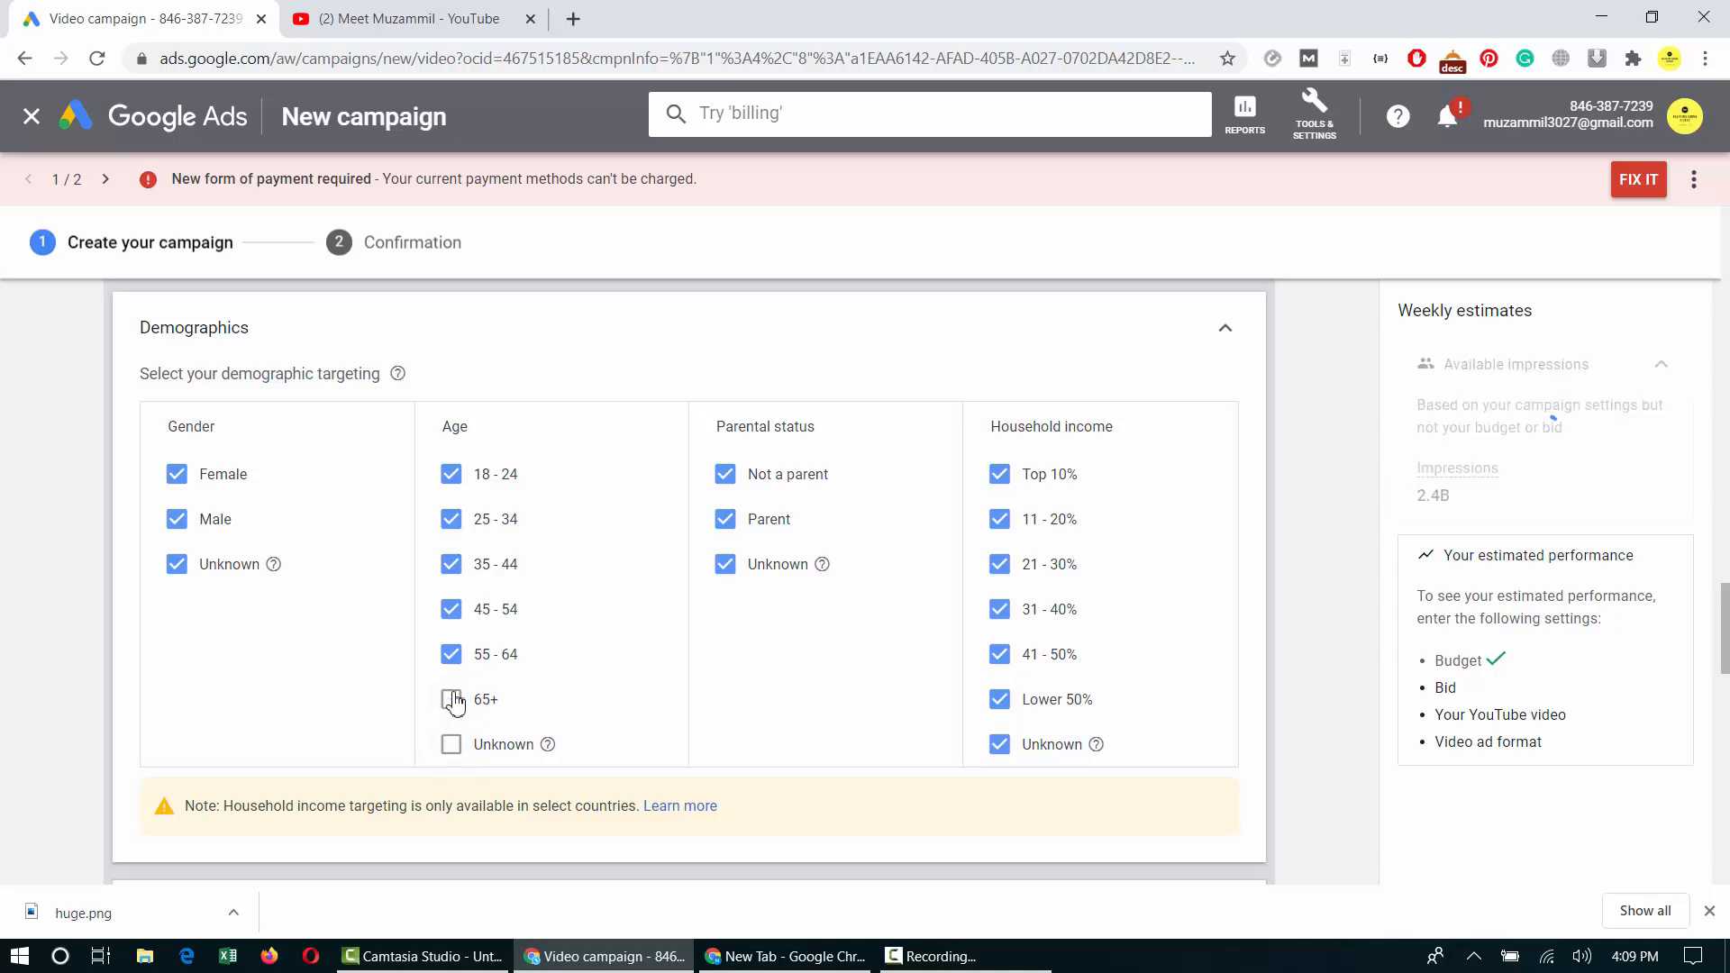
click(452, 656)
click(453, 612)
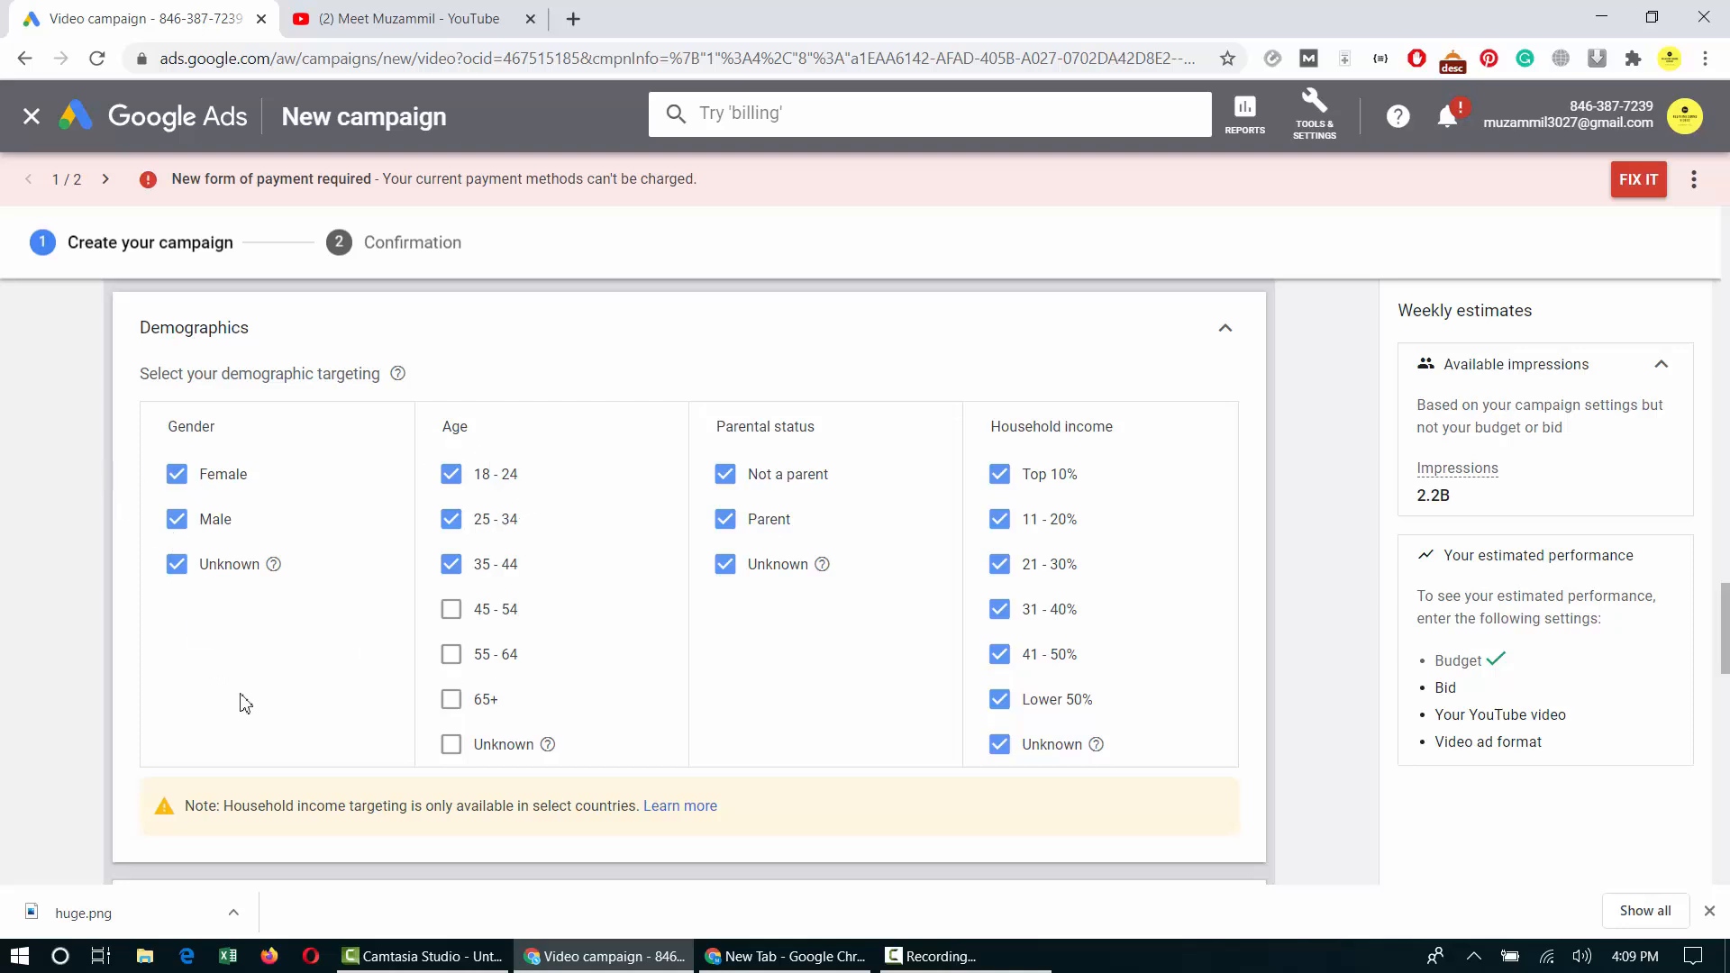
Enter "amazon affiliate marketing" as the first targeting keyword of the ad group.
scroll(327, 581, down, 8)
click(350, 385)
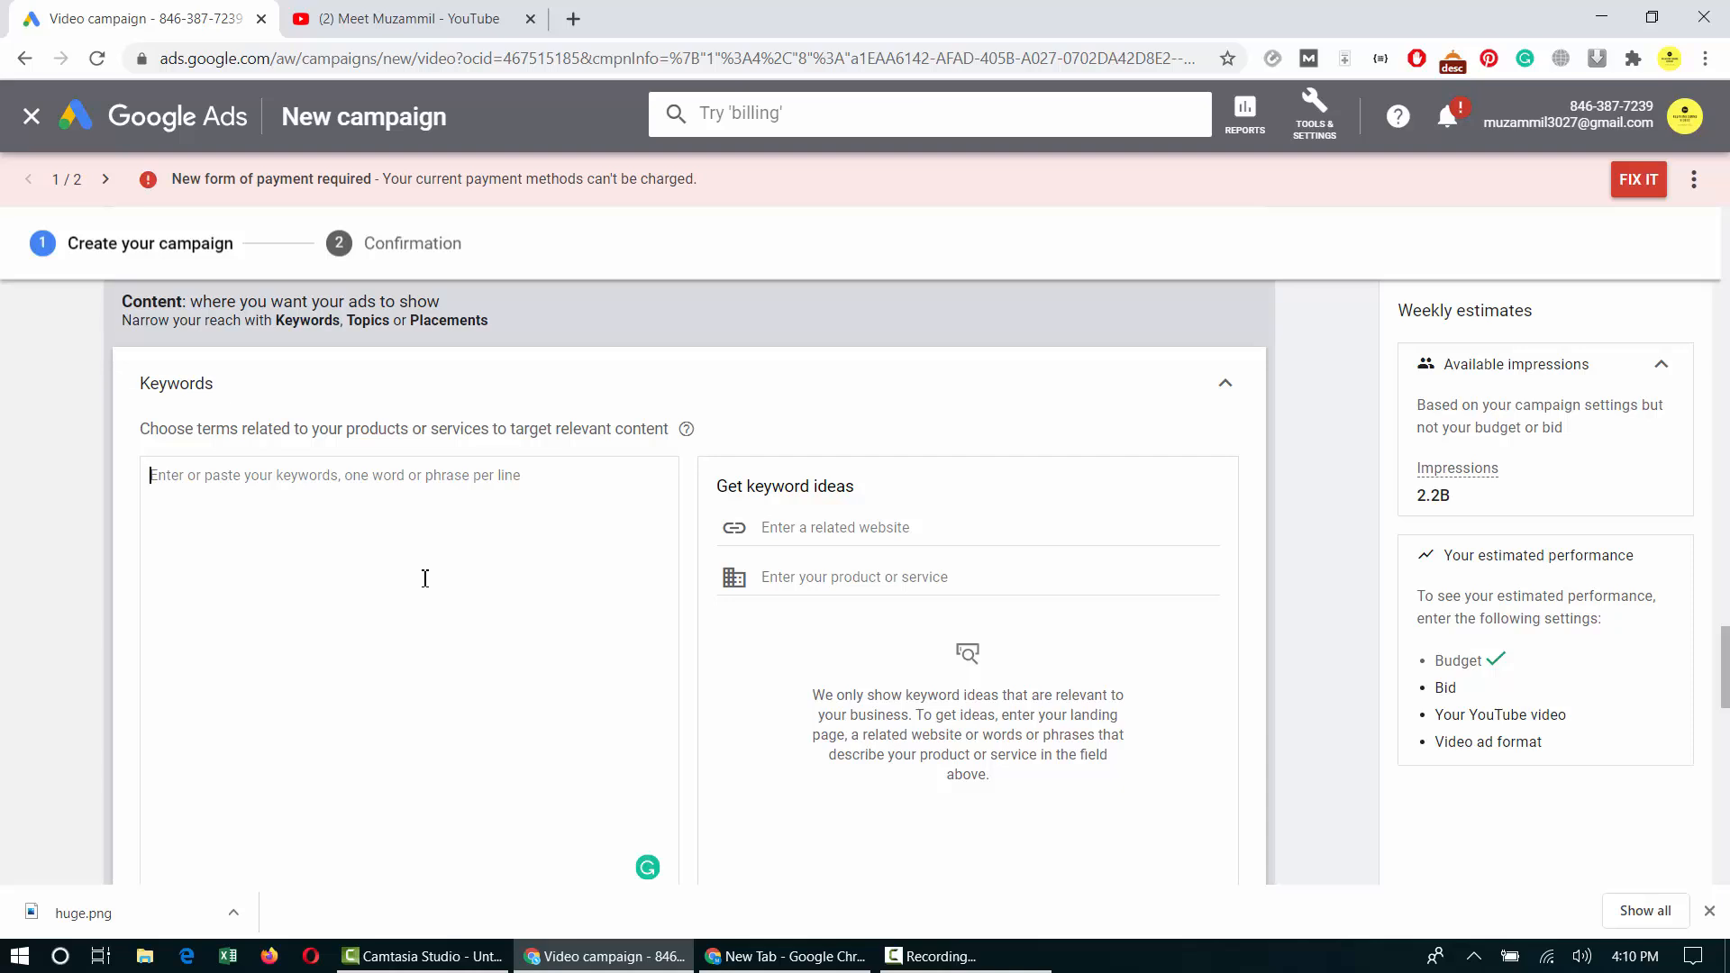
text(affili)
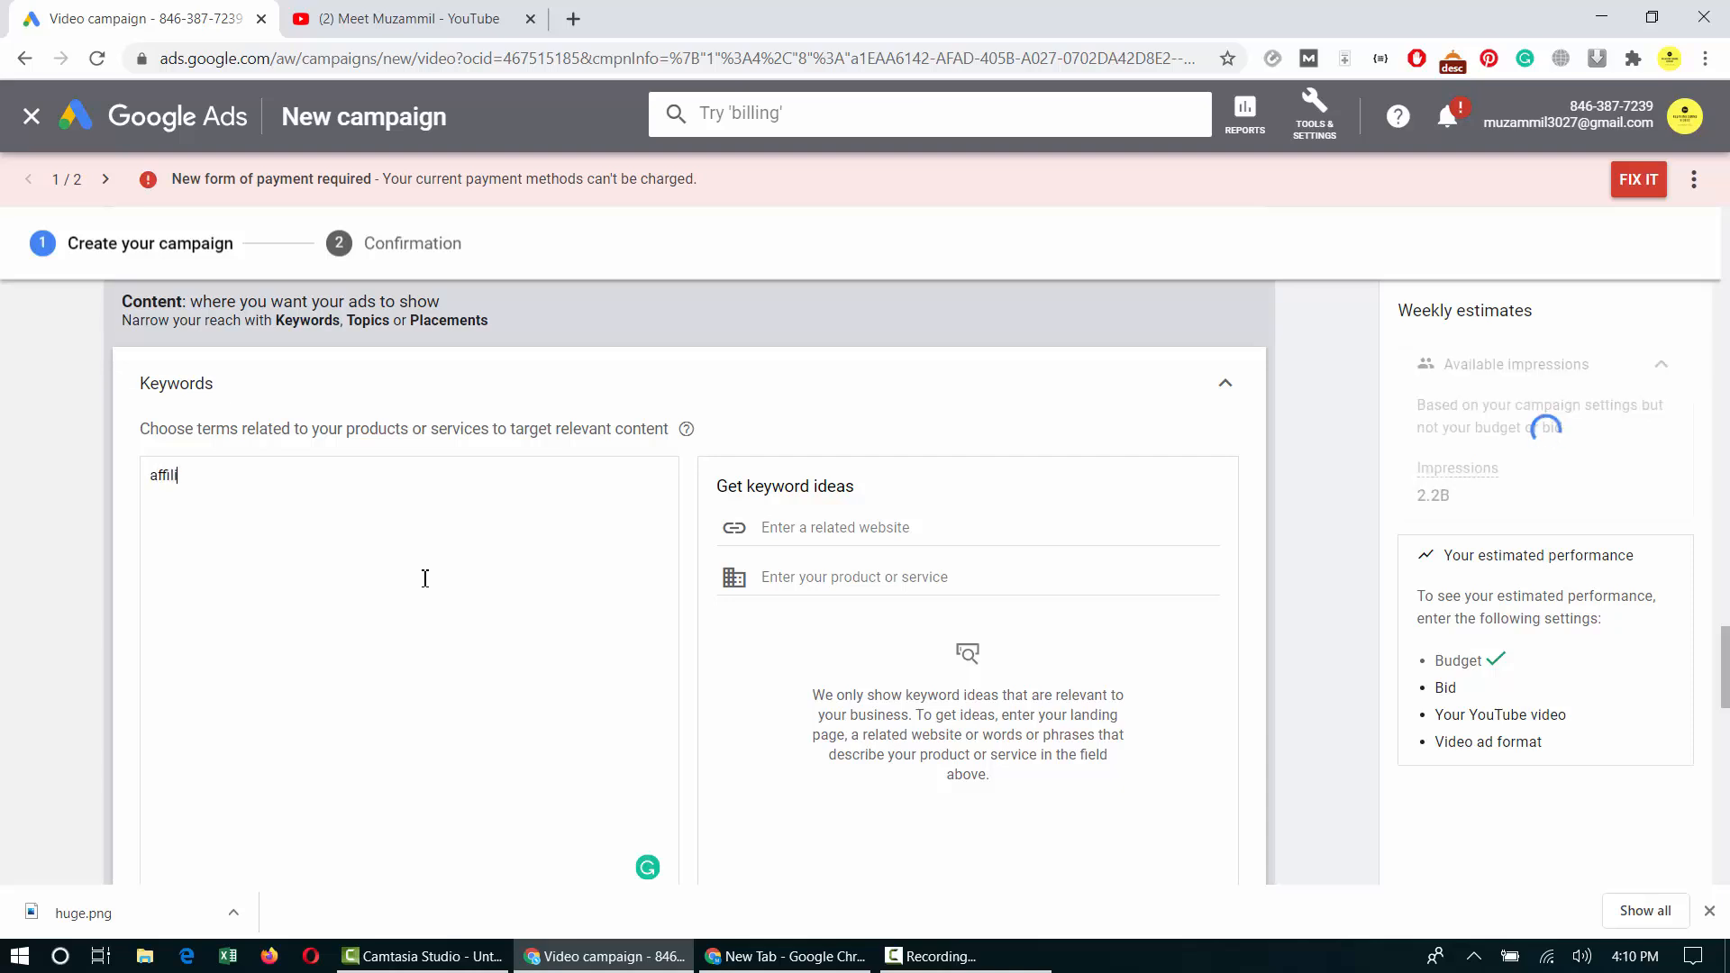
key(ctrl+a)
text(zon affiliate marketing)
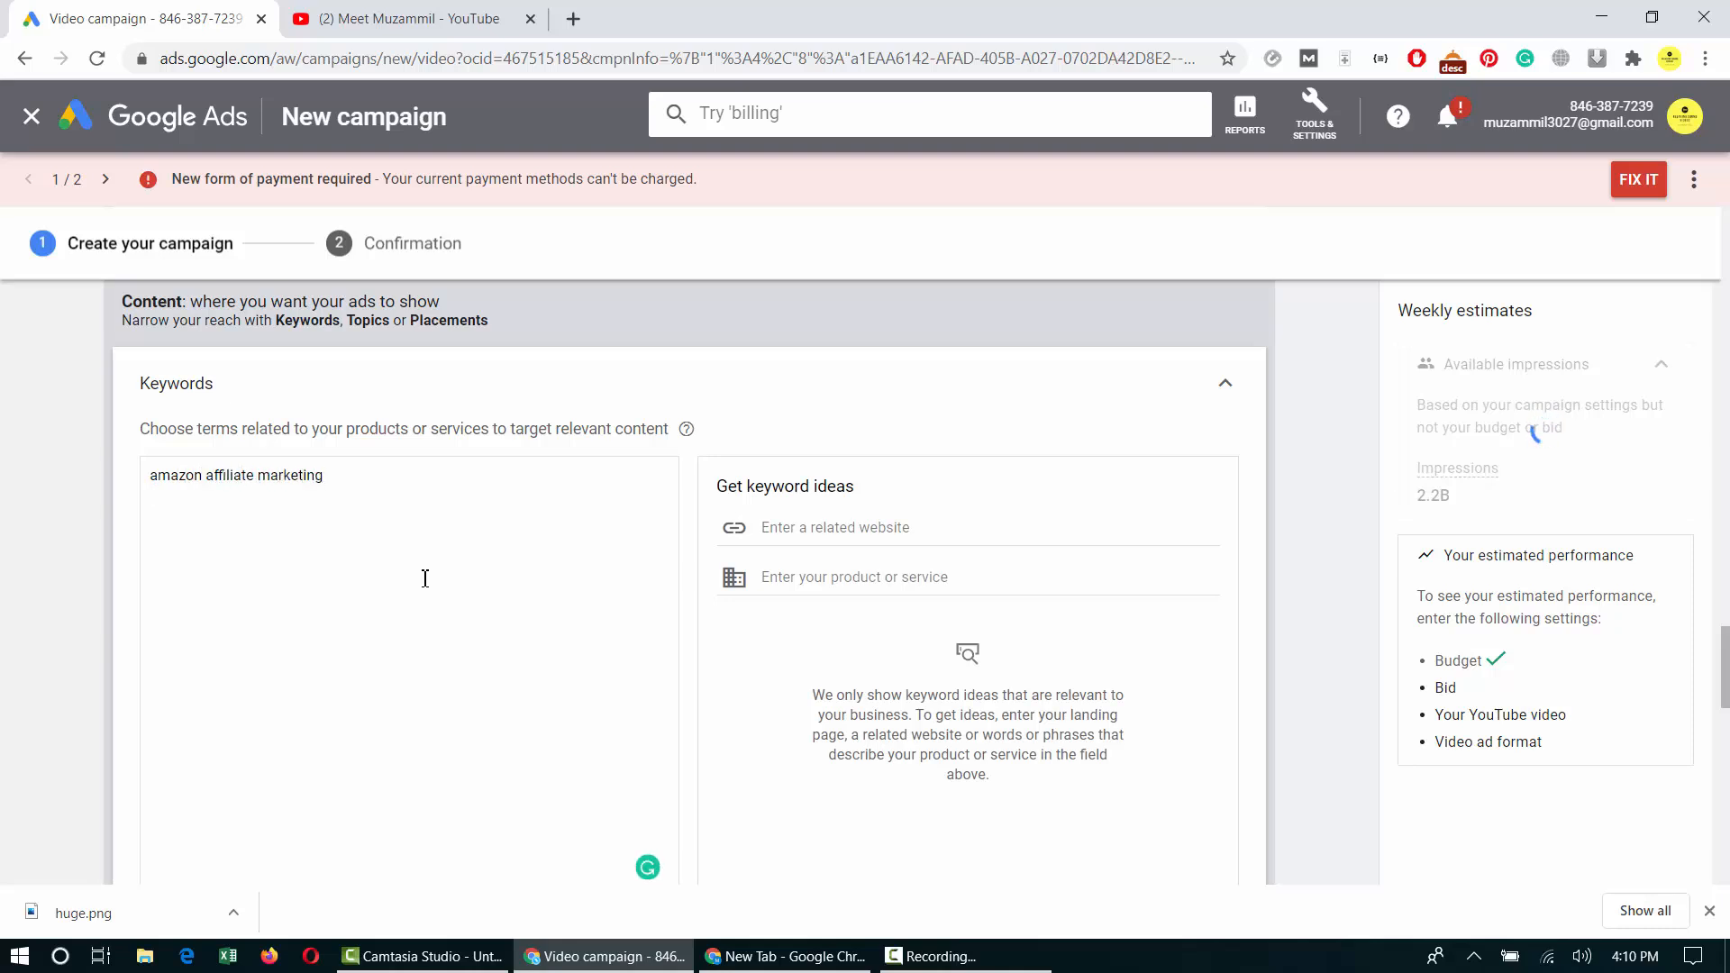
Look up suggestions for "amazon affiliate marketing" on YouTube and add "amazon affiliate marketing website" to the Google Ads keywords.
key(ctrl+Tab)
click(552, 117)
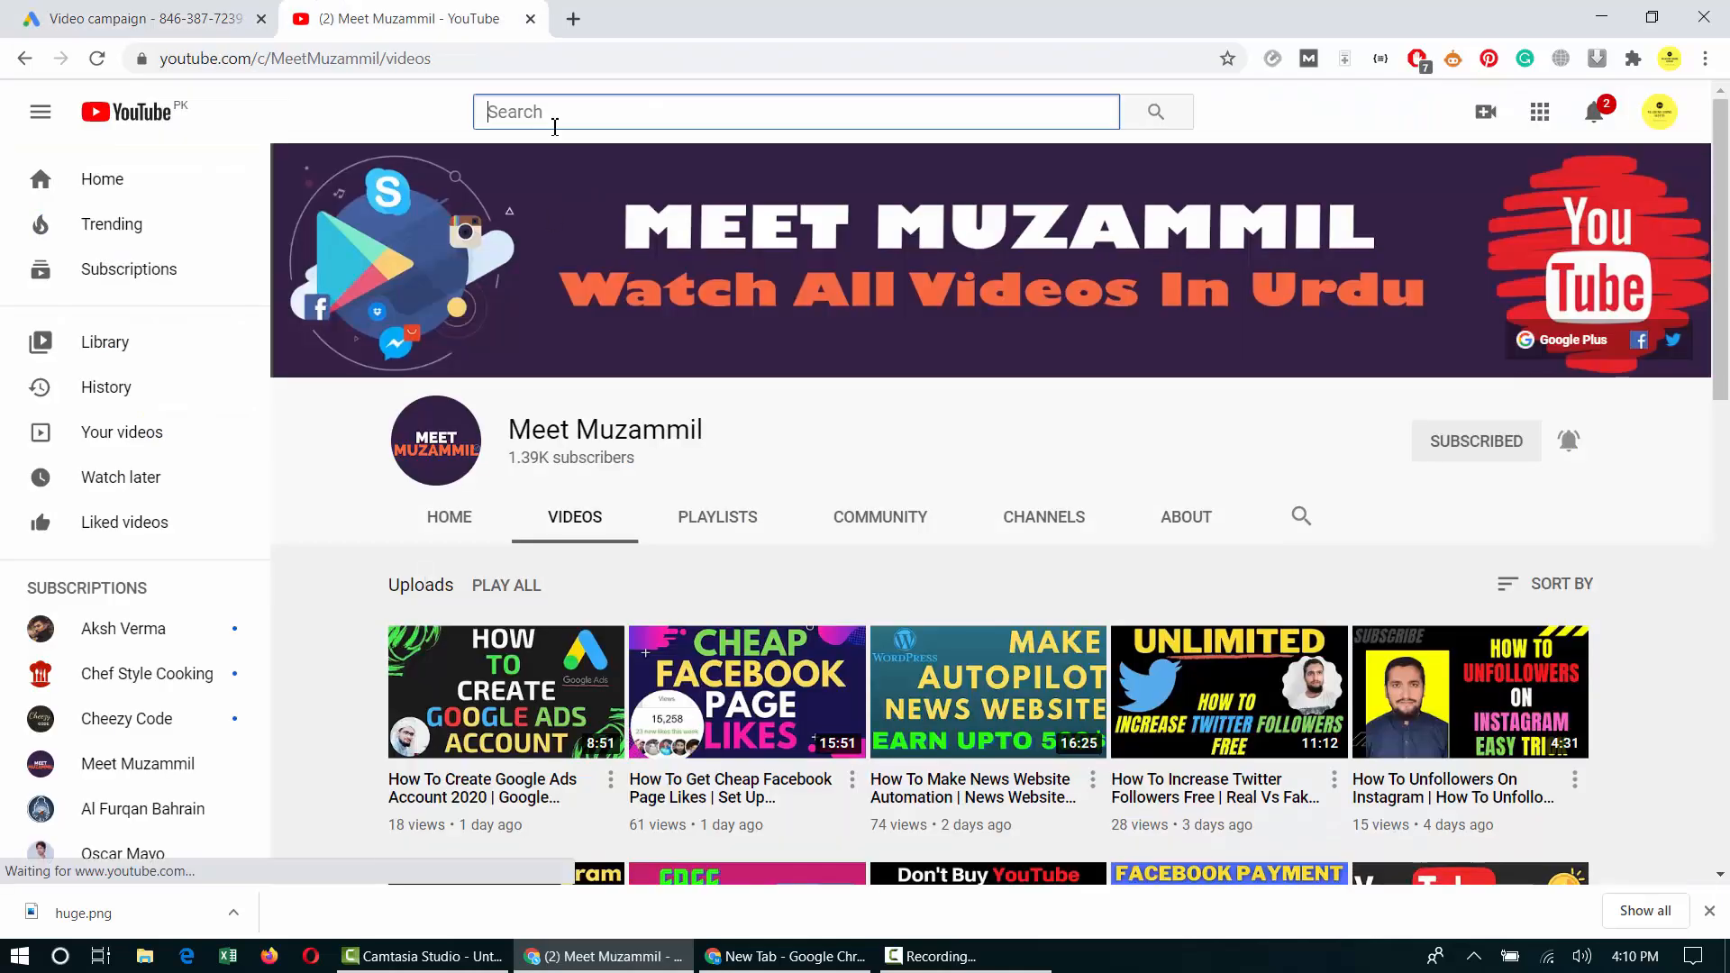
text(amazon affiliate marketing)
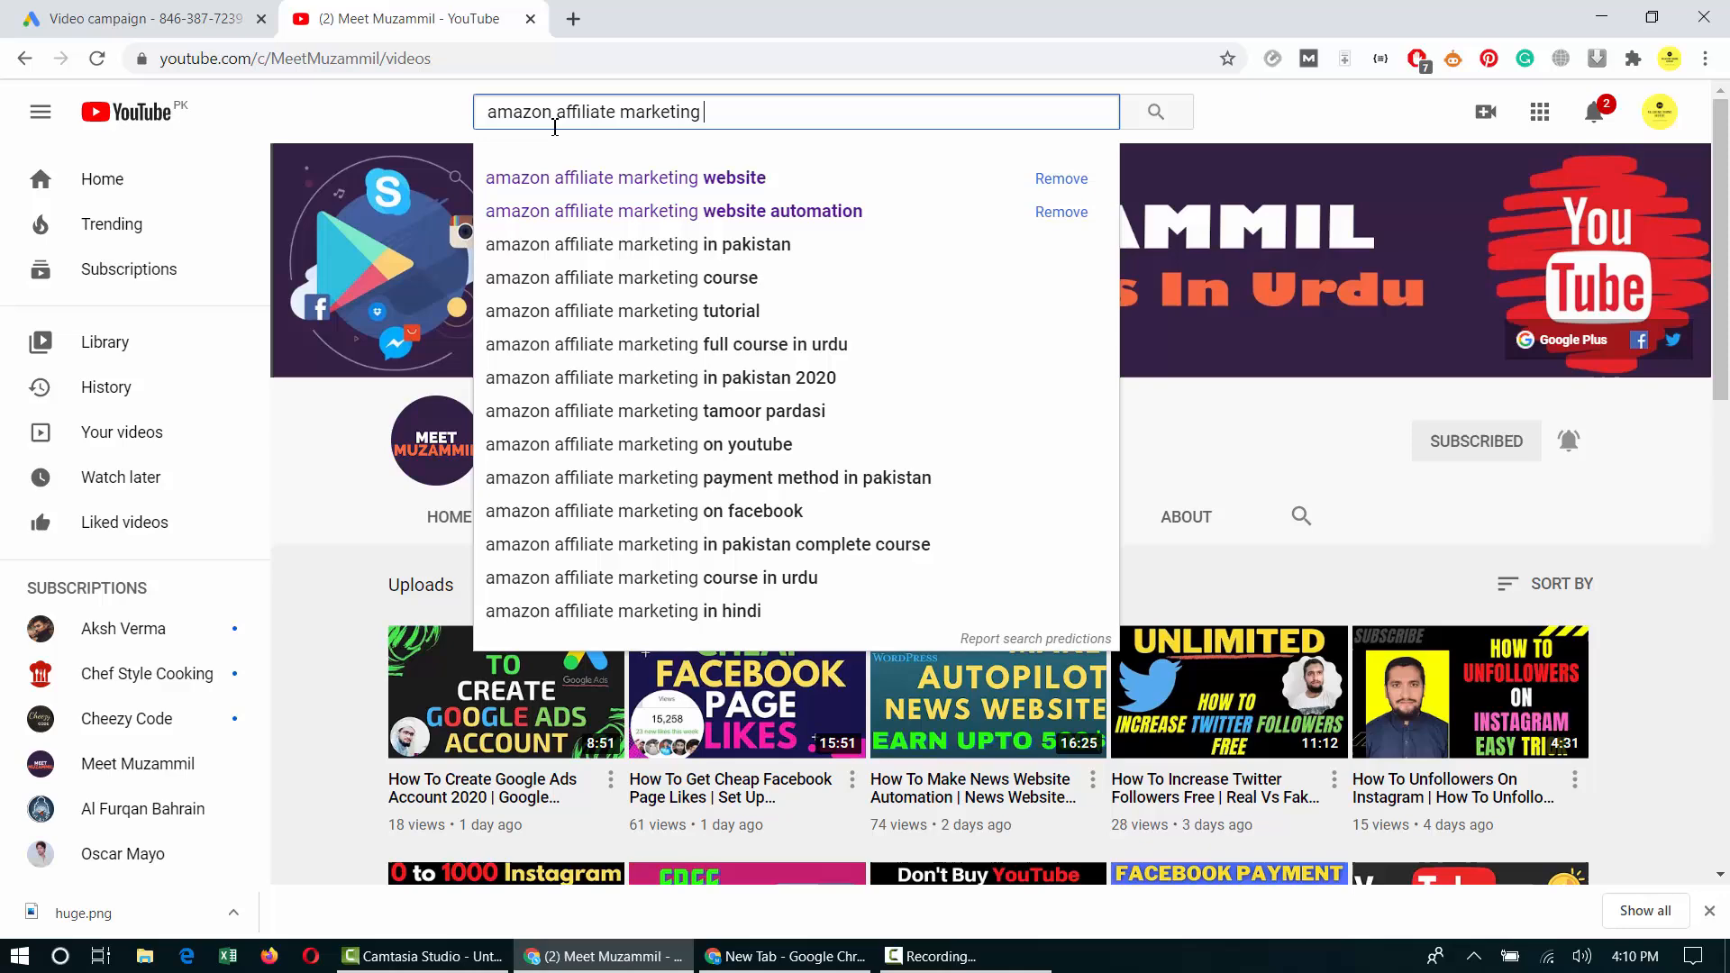
key(Down)
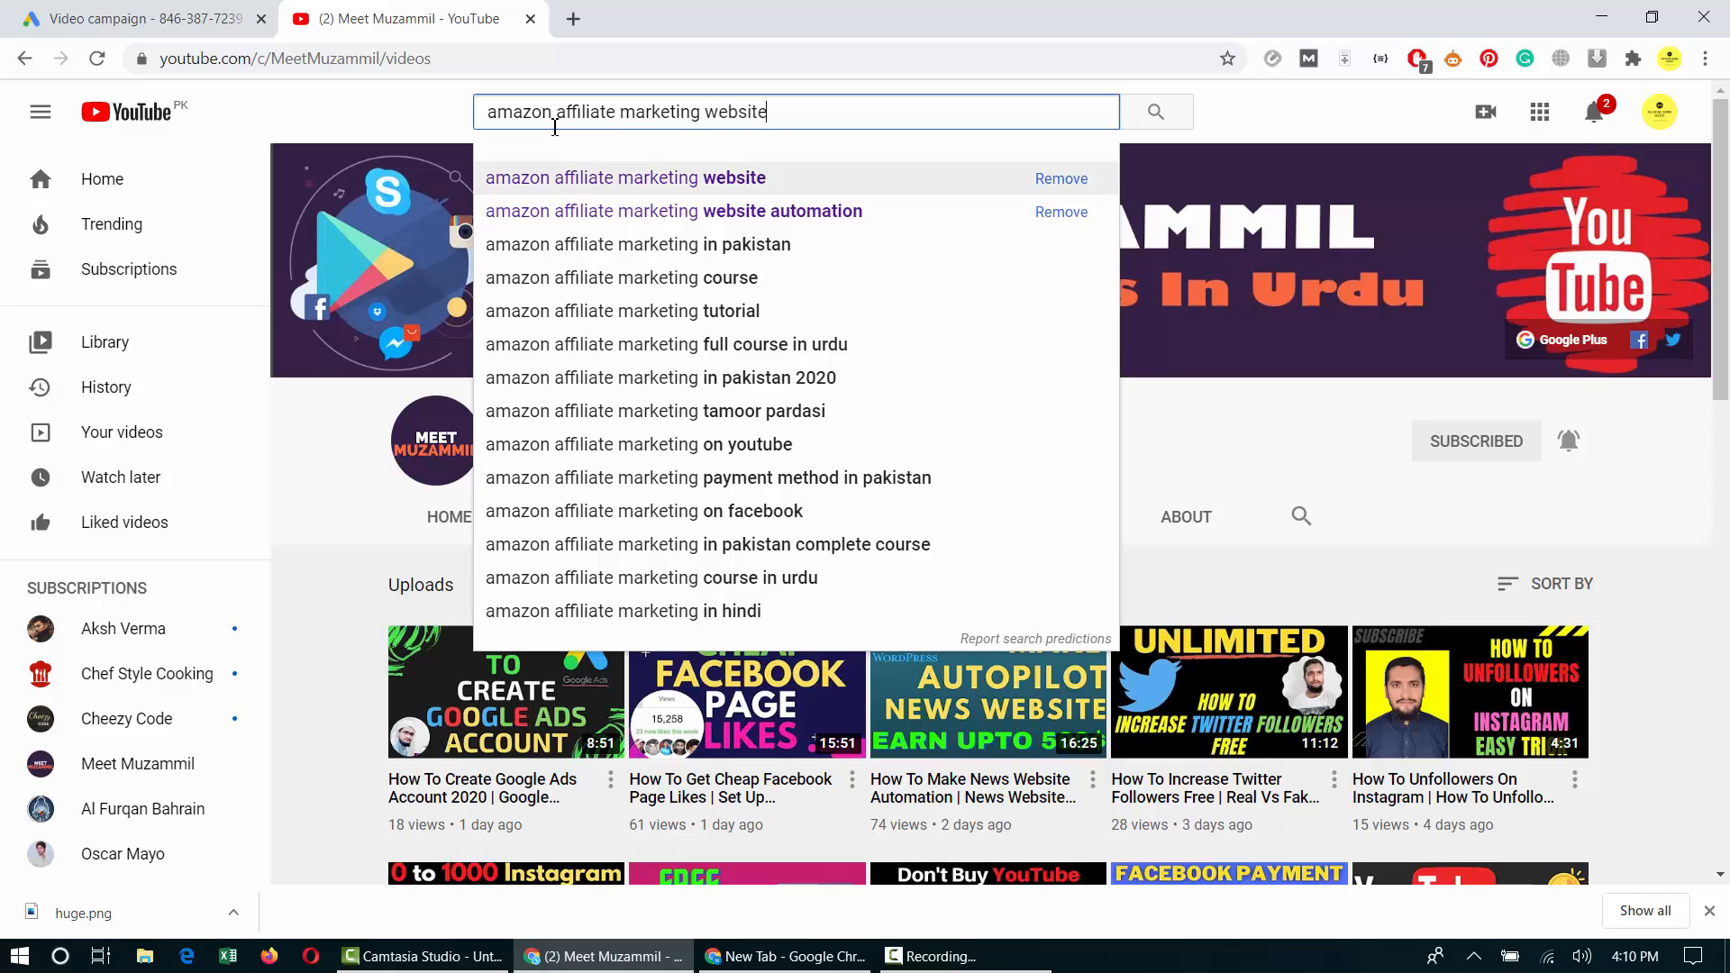
key(ctrl+a)
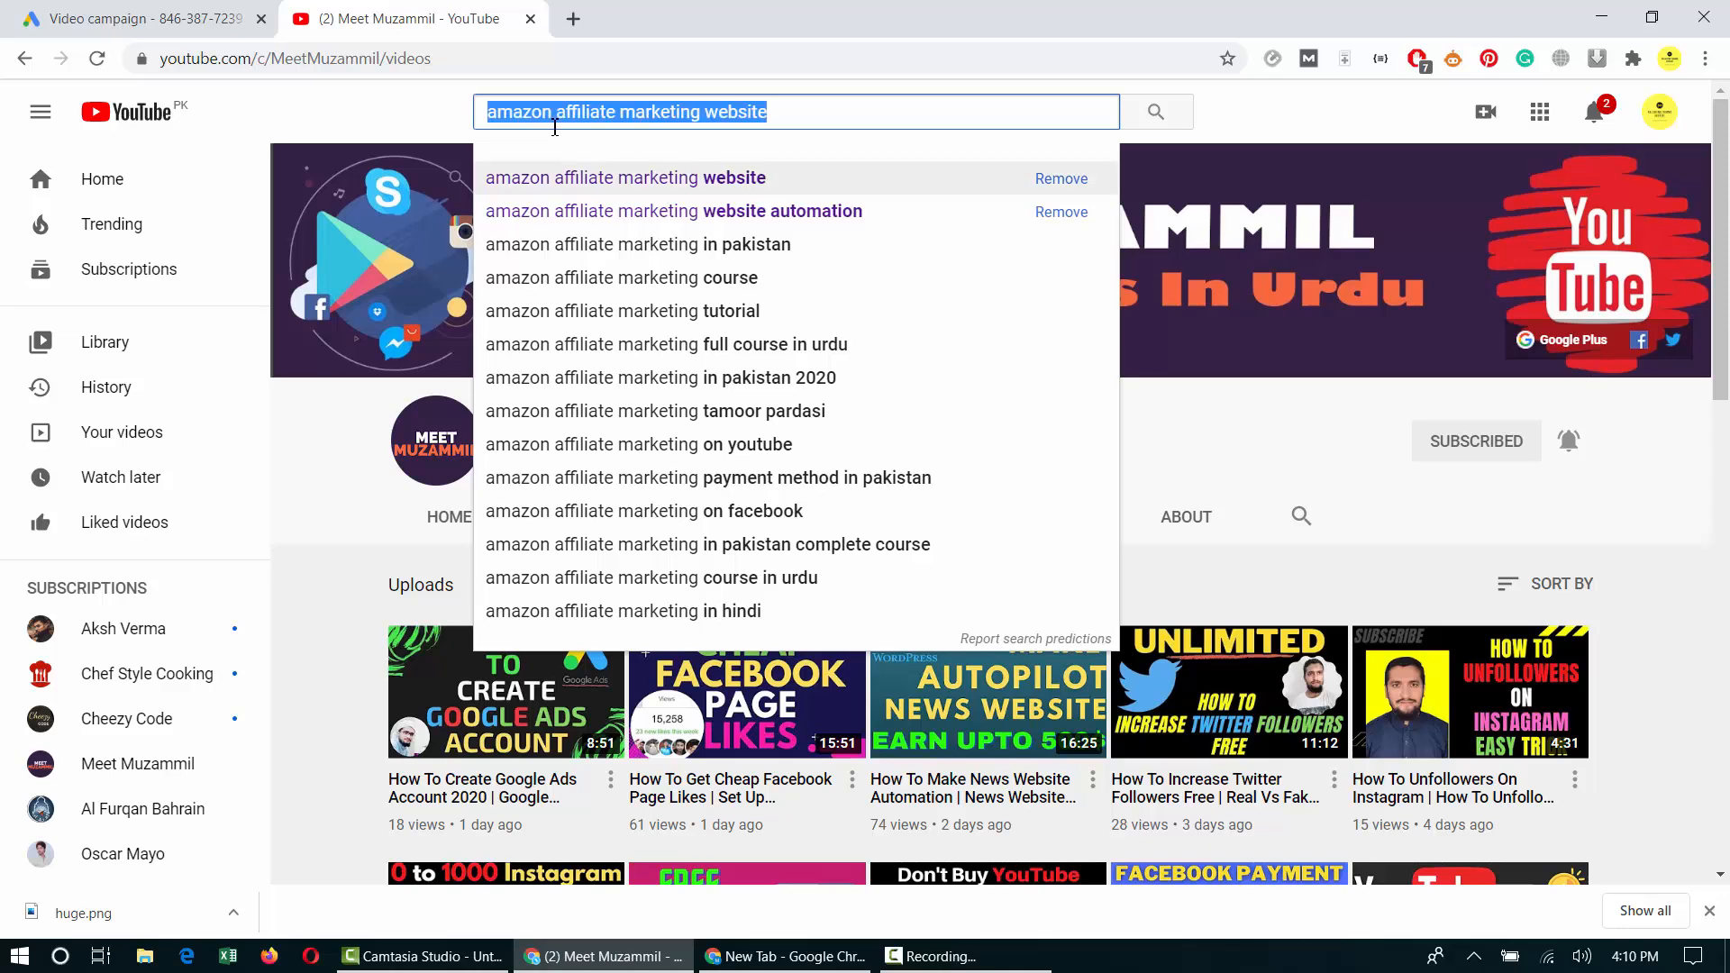
key(ctrl+c)
key(ctrl+1)
key(Return)
key(ctrl+v)
Copy the YouTube suggestion "amazon affiliate marketing website in hindi" into the Google Ads keywords on a new line.
key(ctrl+2)
key(End)
key(Down)
key(Down)
key(Down)
key(Down)
key(Down)
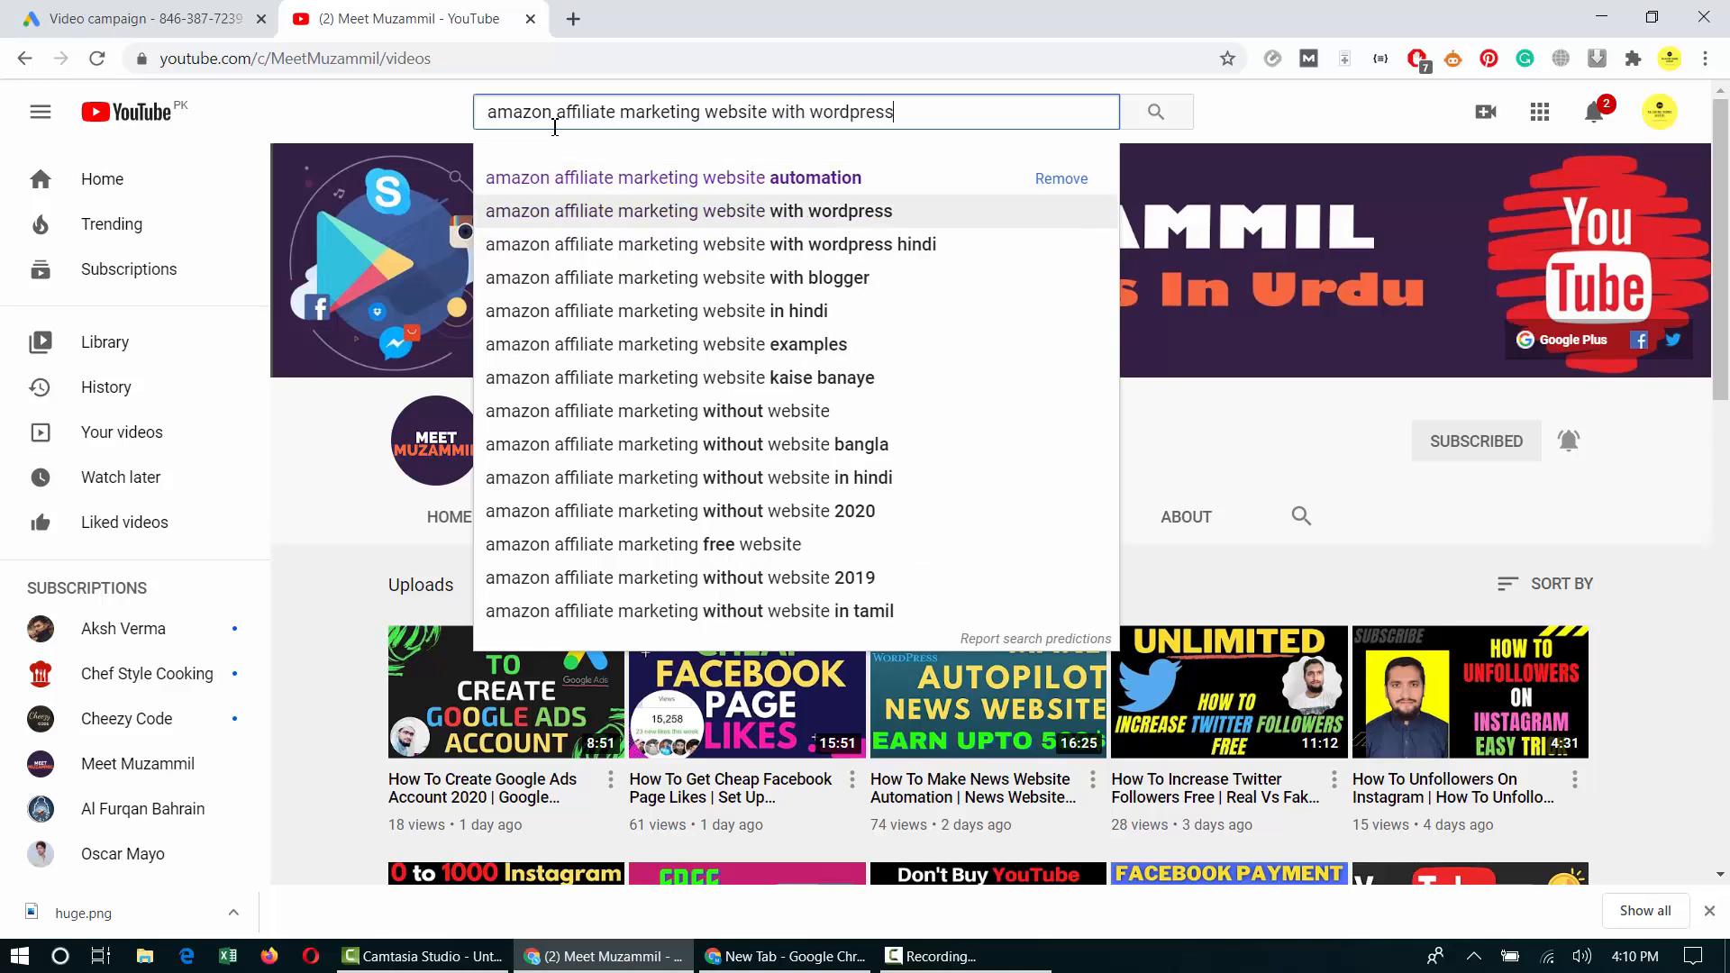
key(ctrl+a)
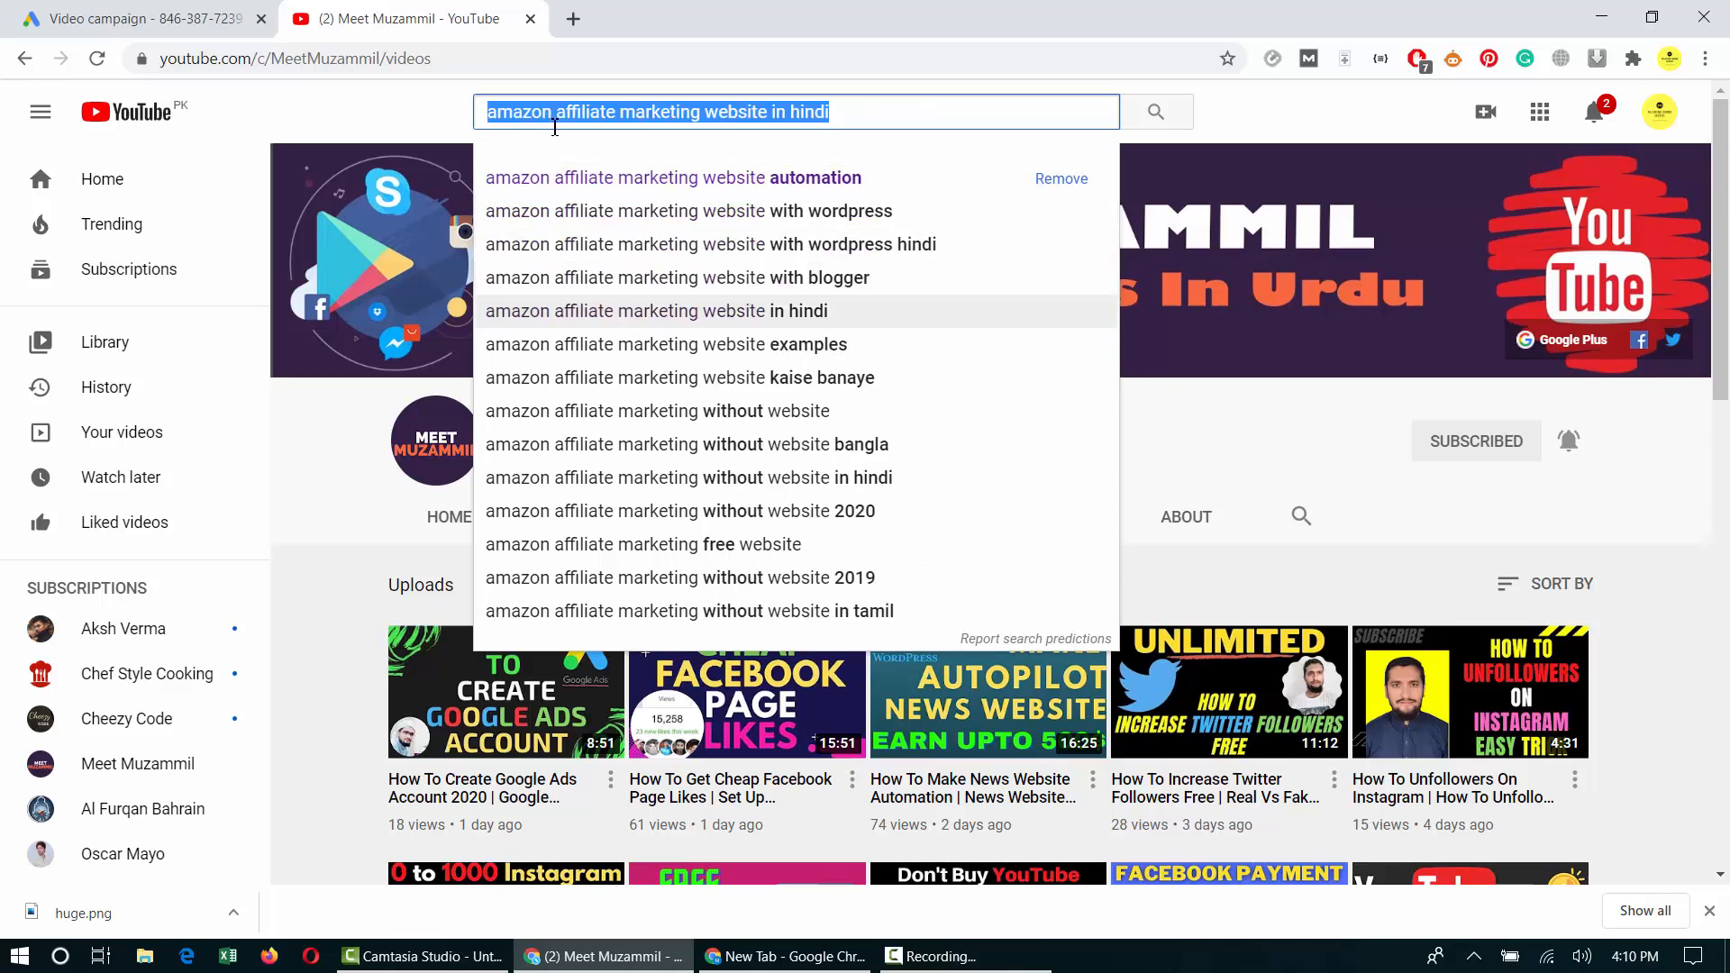
key(ctrl+c)
key(ctrl+1)
key(Return)
key(ctrl+v)
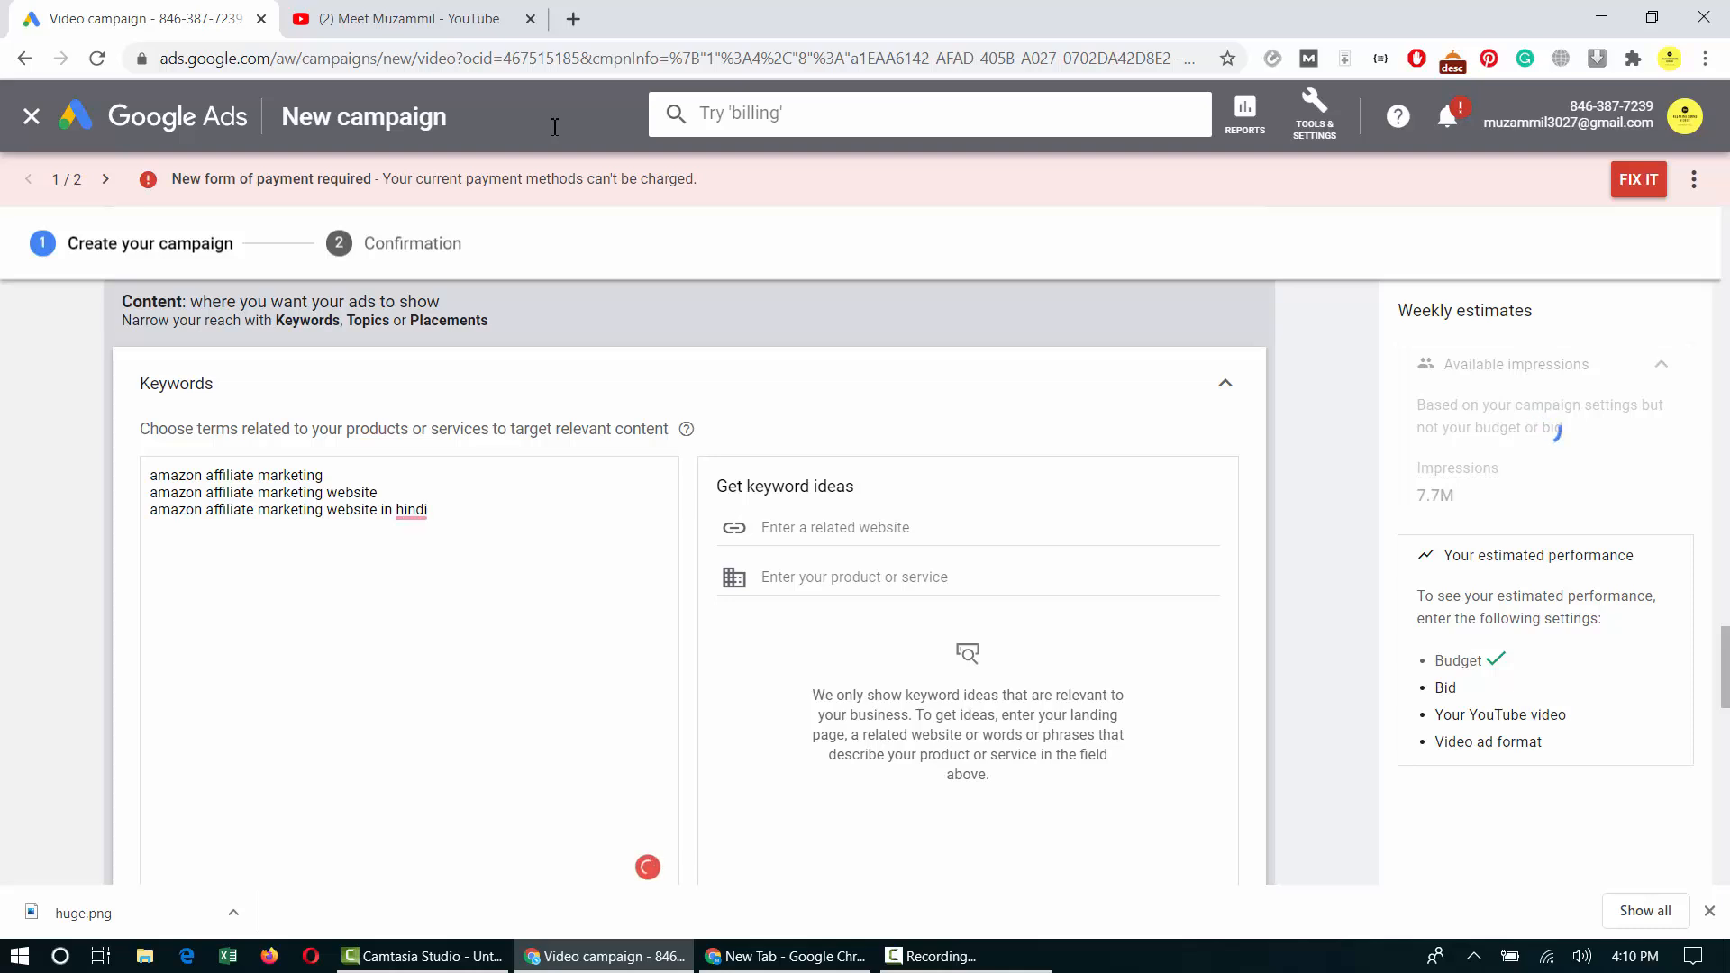
Switch to YouTube and enter "make money with amazon" as the search text to copy.
key(ctrl+2)
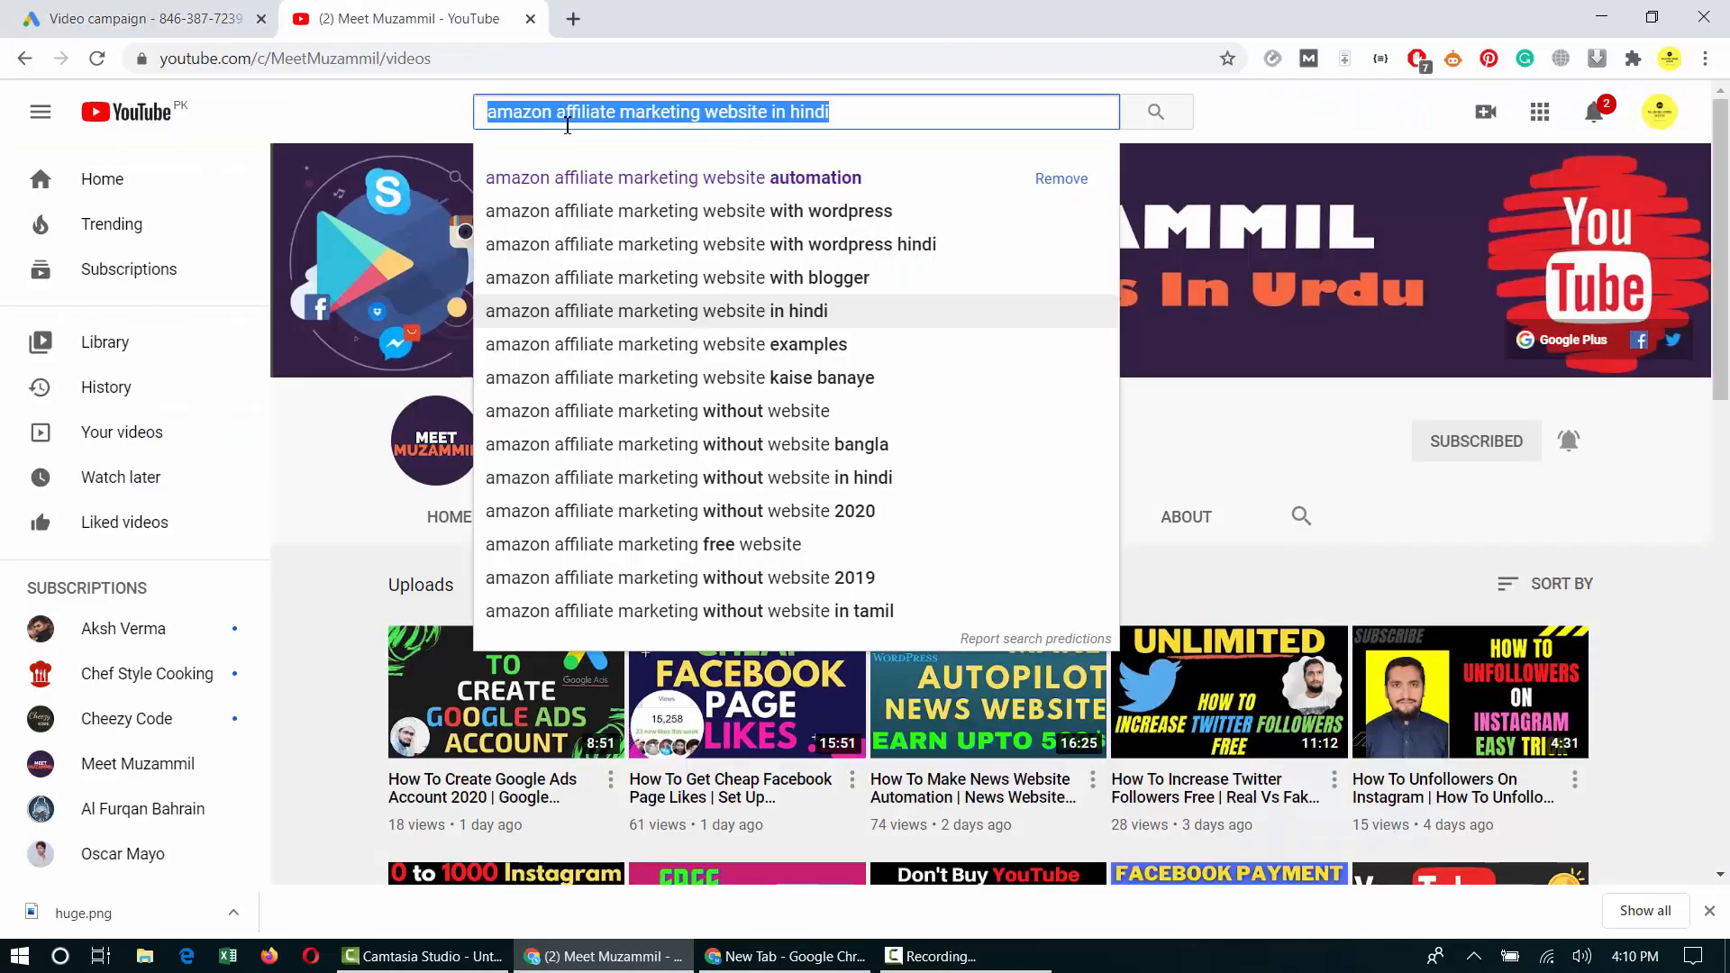
text(amazon)
key(ctrl+a)
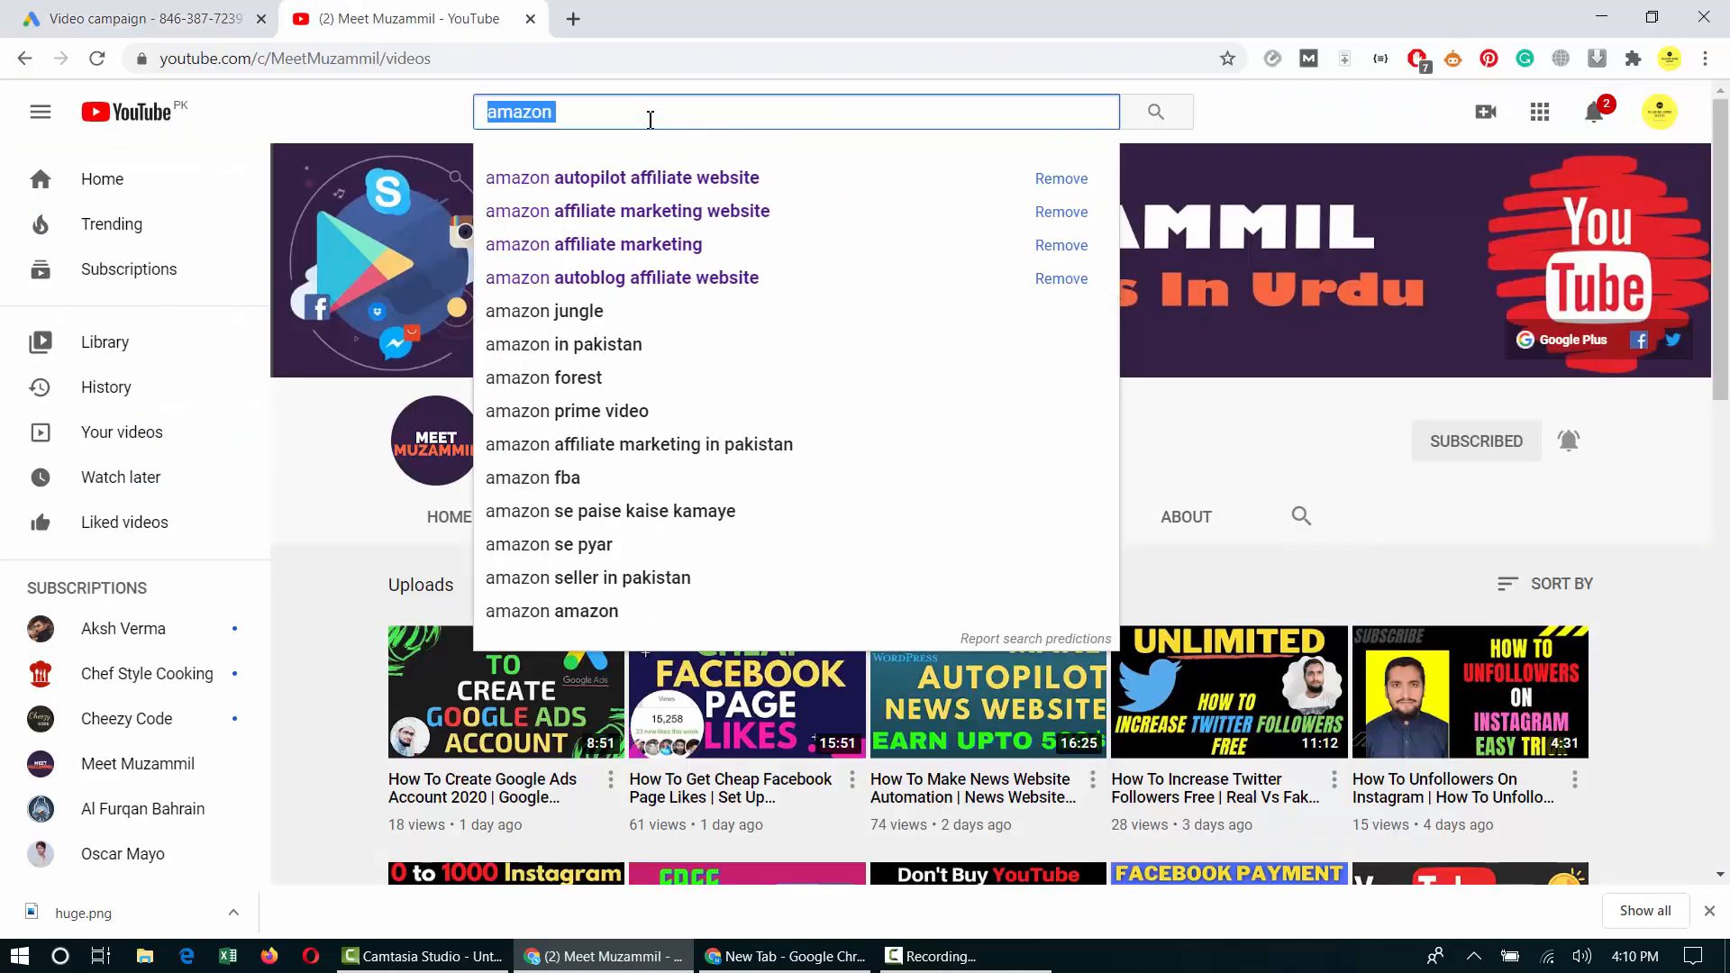
text(make money wit)
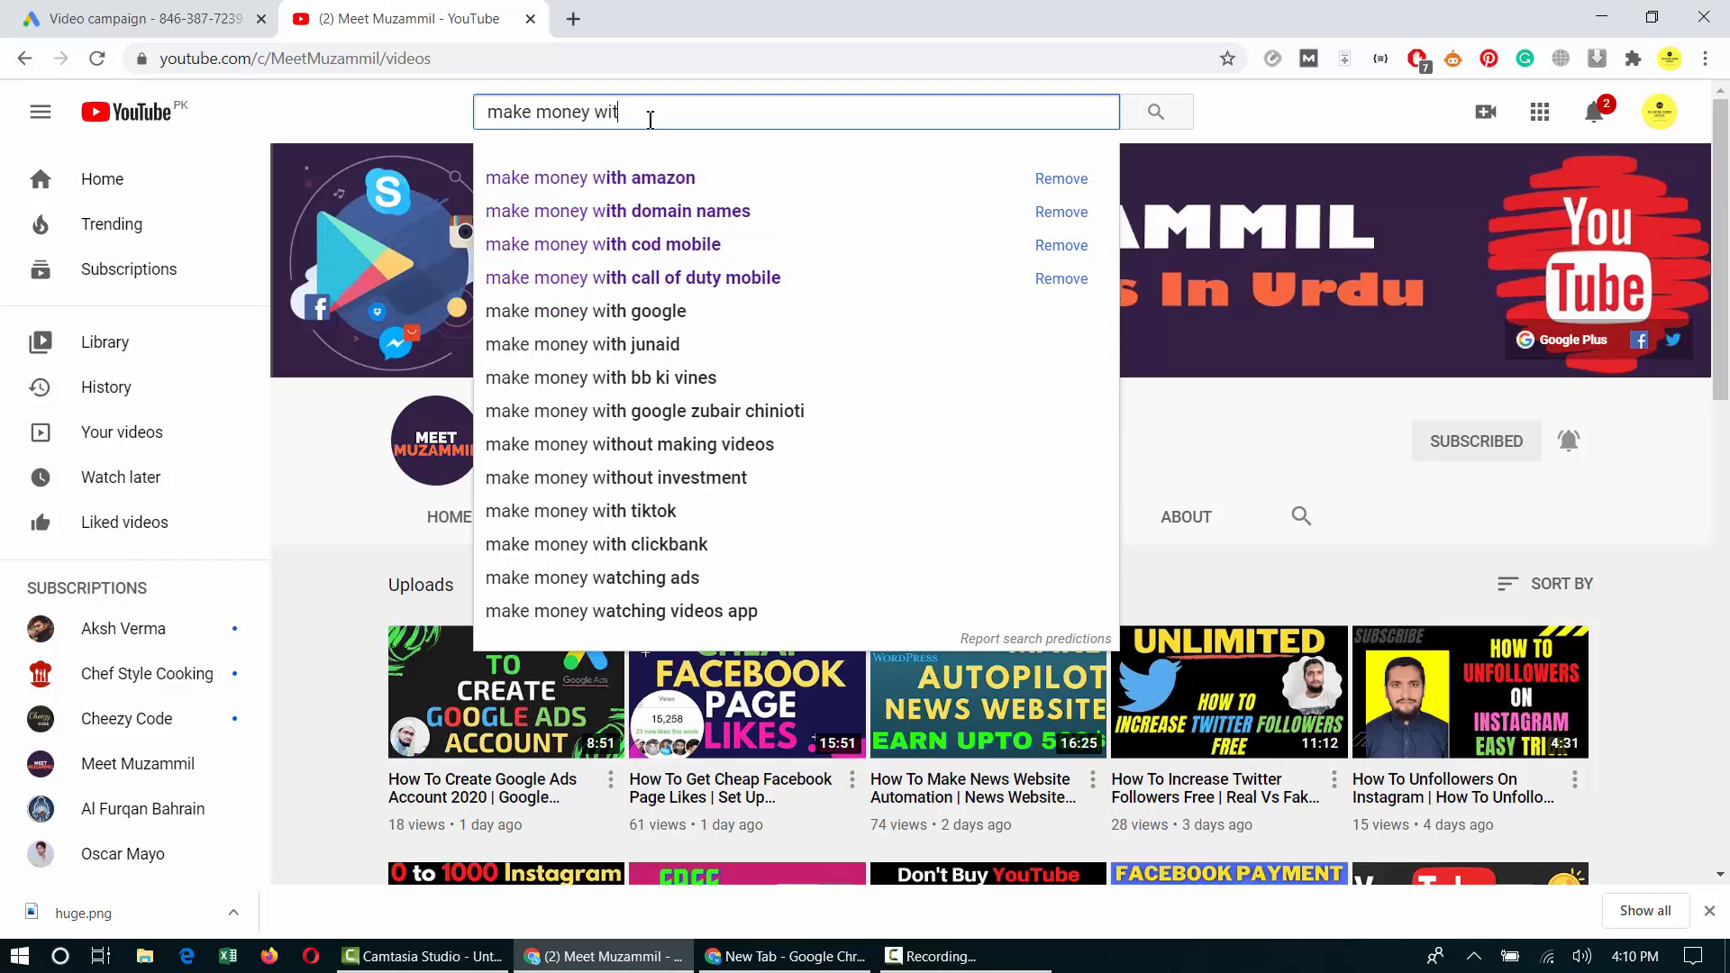
text(h amazo)
key(ctrl+a)
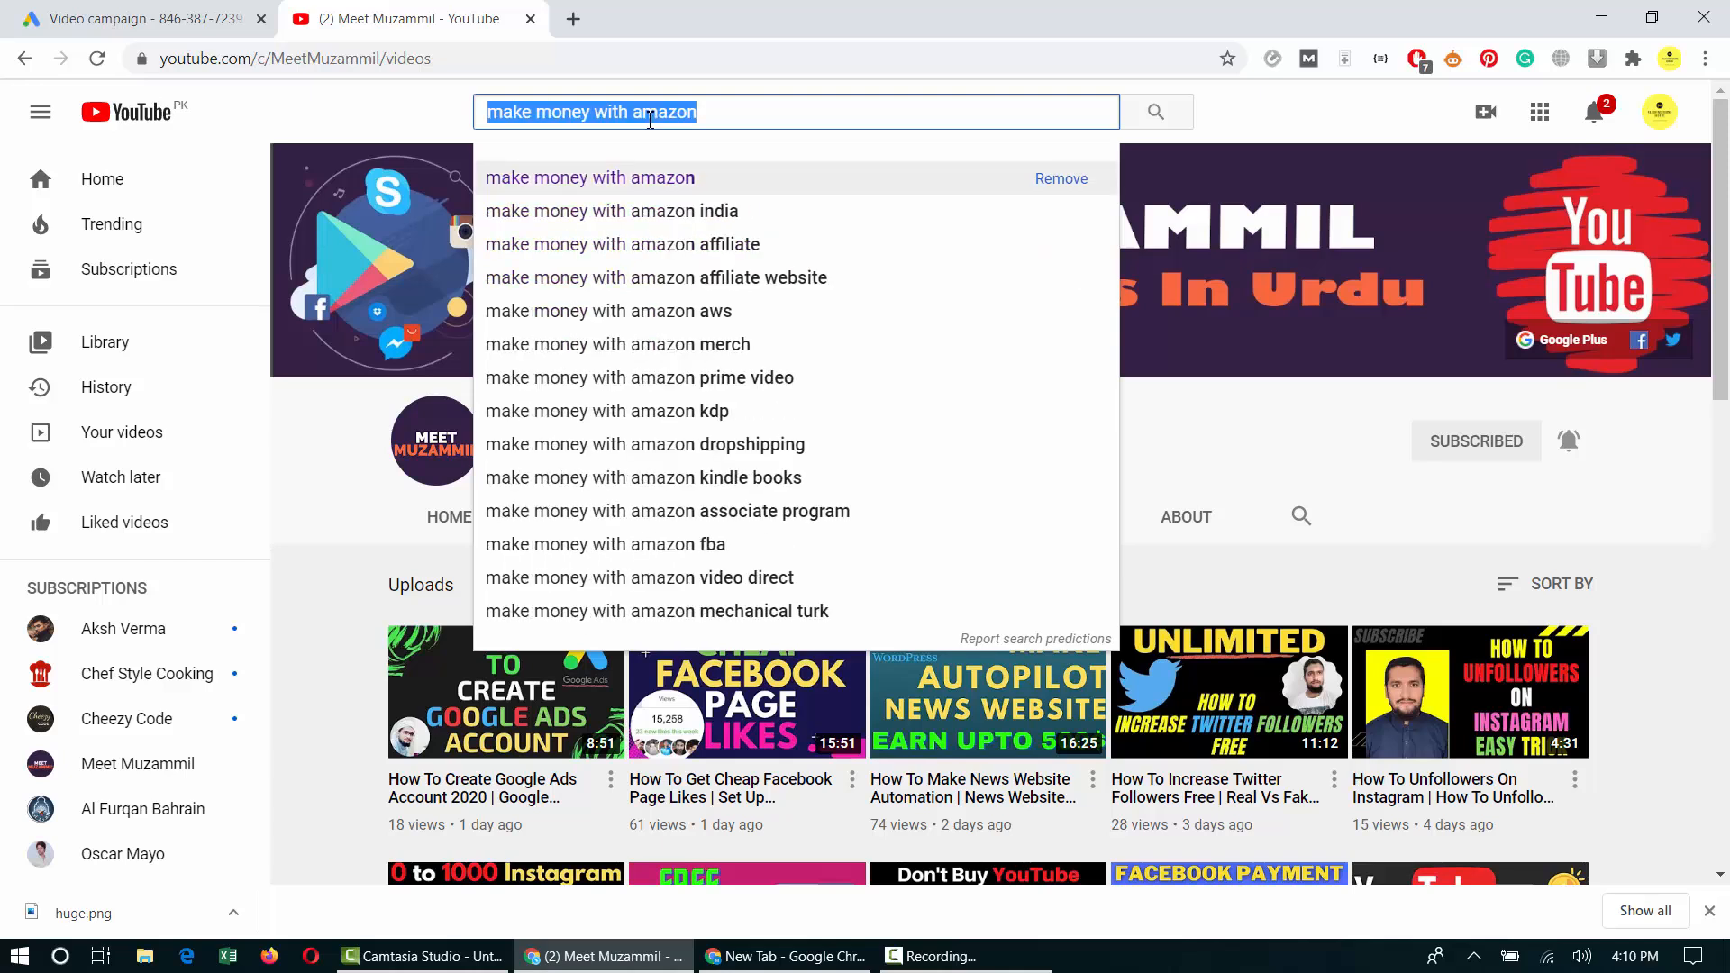
Add "make money with amazon" to the Google Ads keywords and remove the blank line above it.
key(ctrl+shift+Tab)
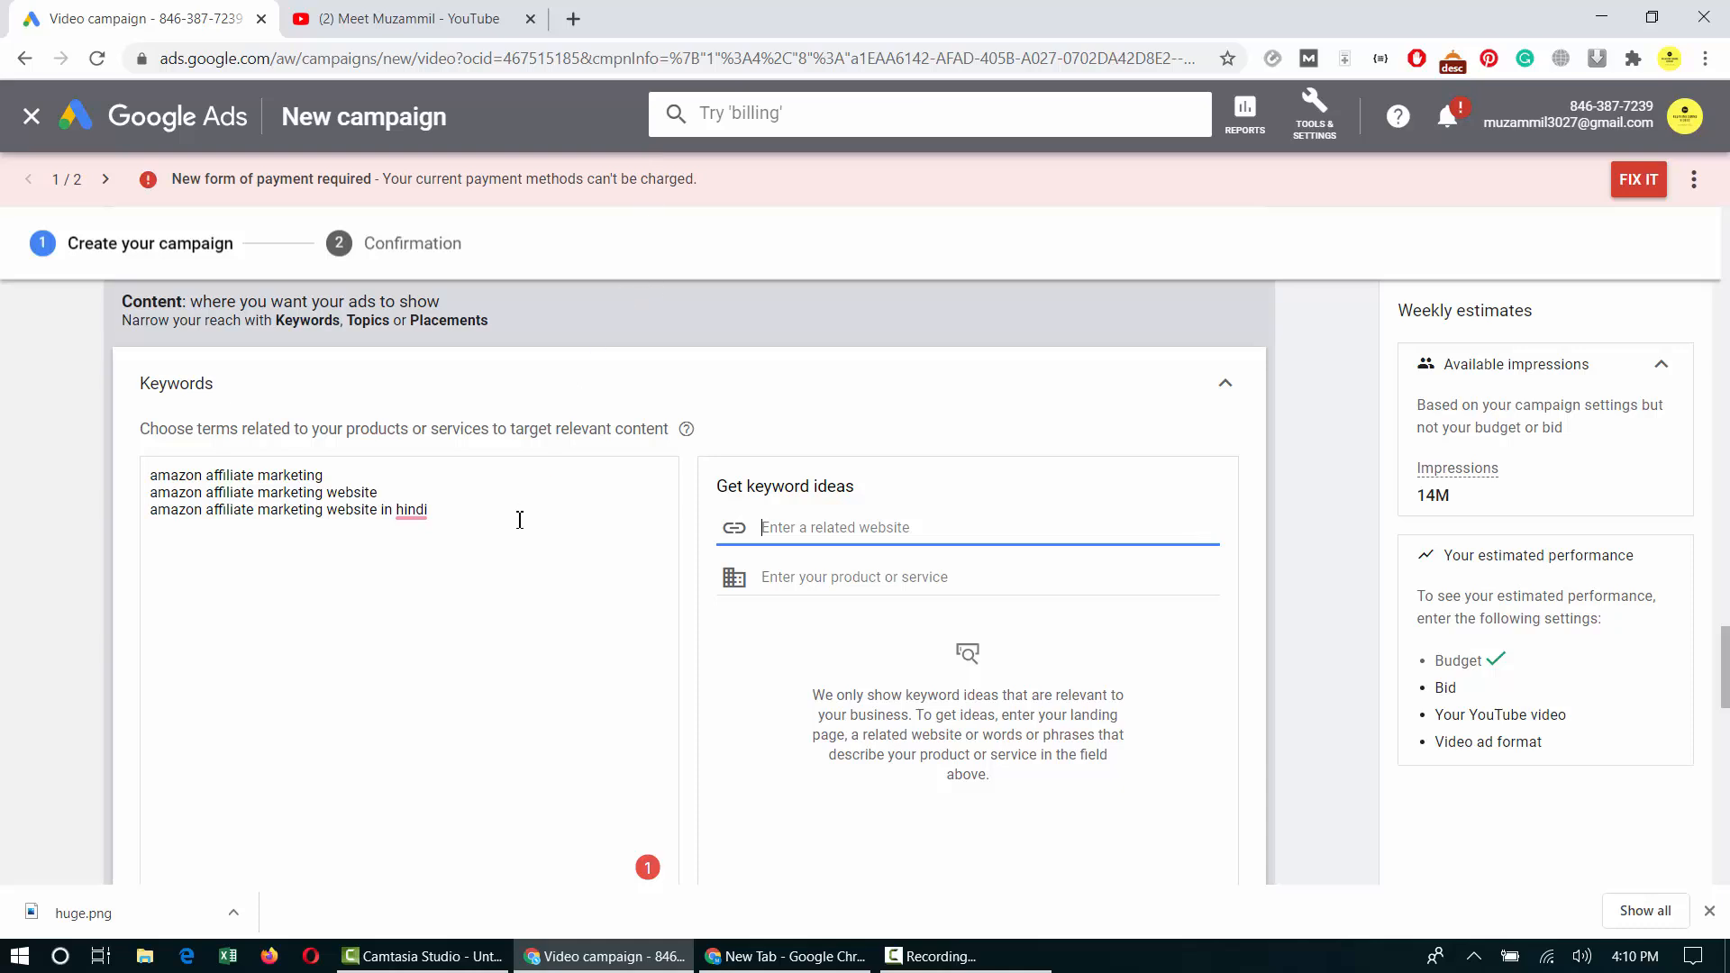
click(520, 520)
key(ctrl+v)
key(BackSpace)
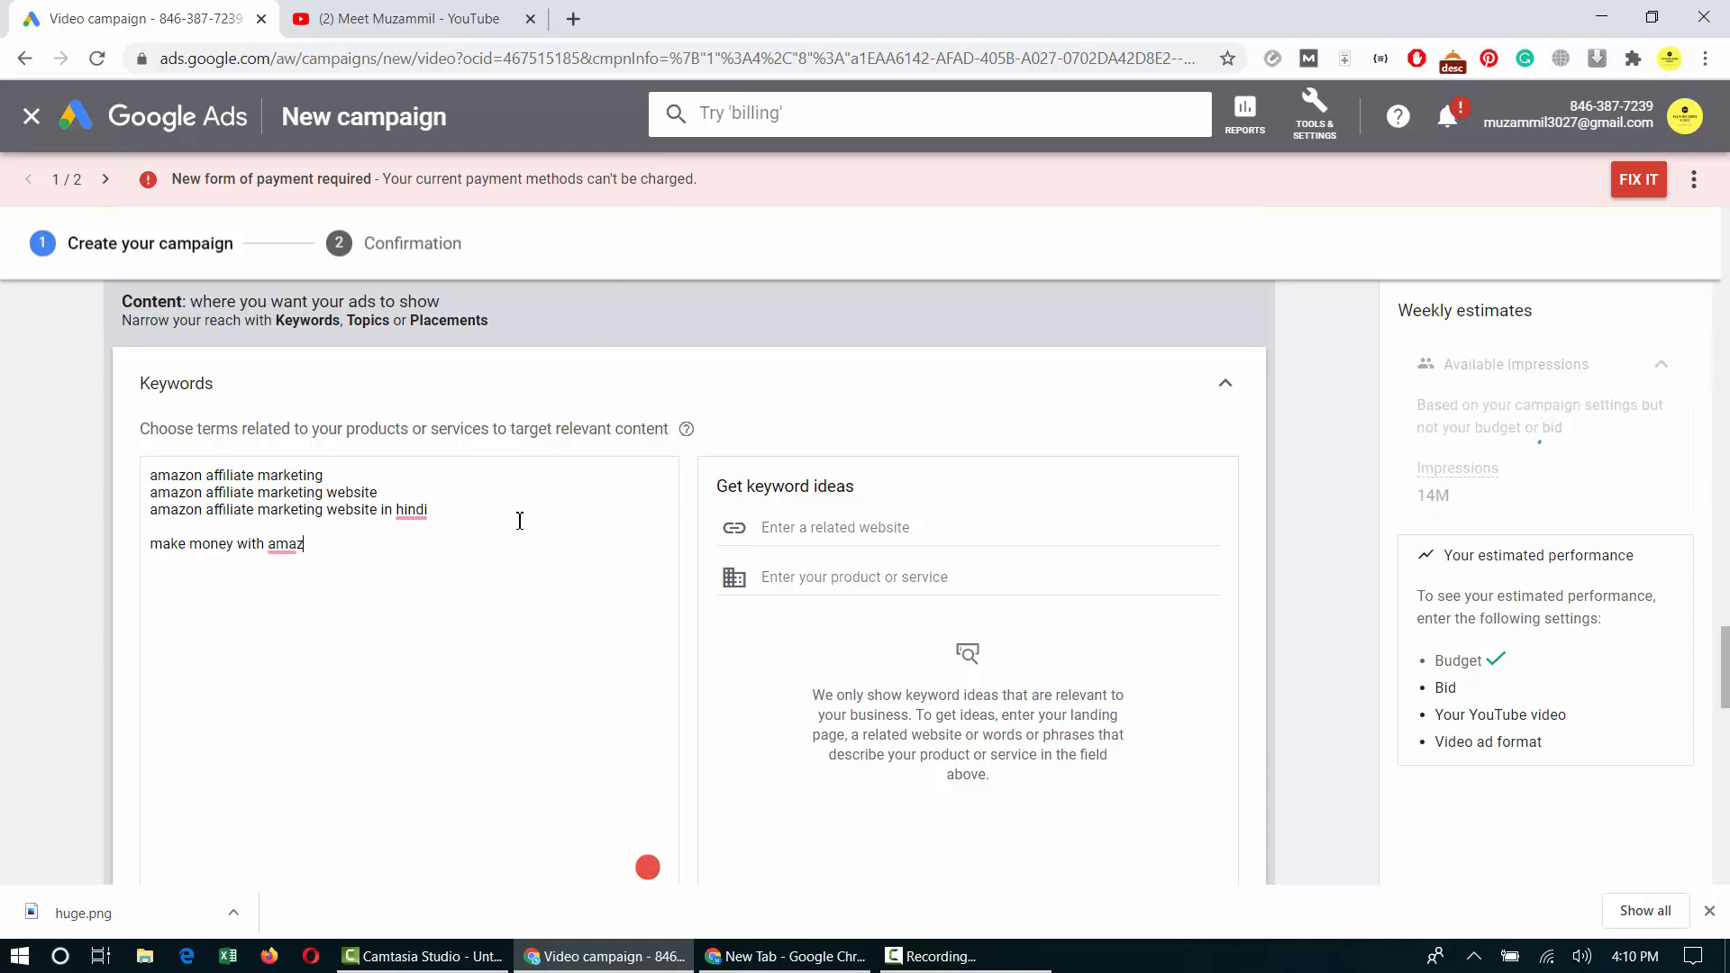
key(ctrl+z)
key(BackSpace)
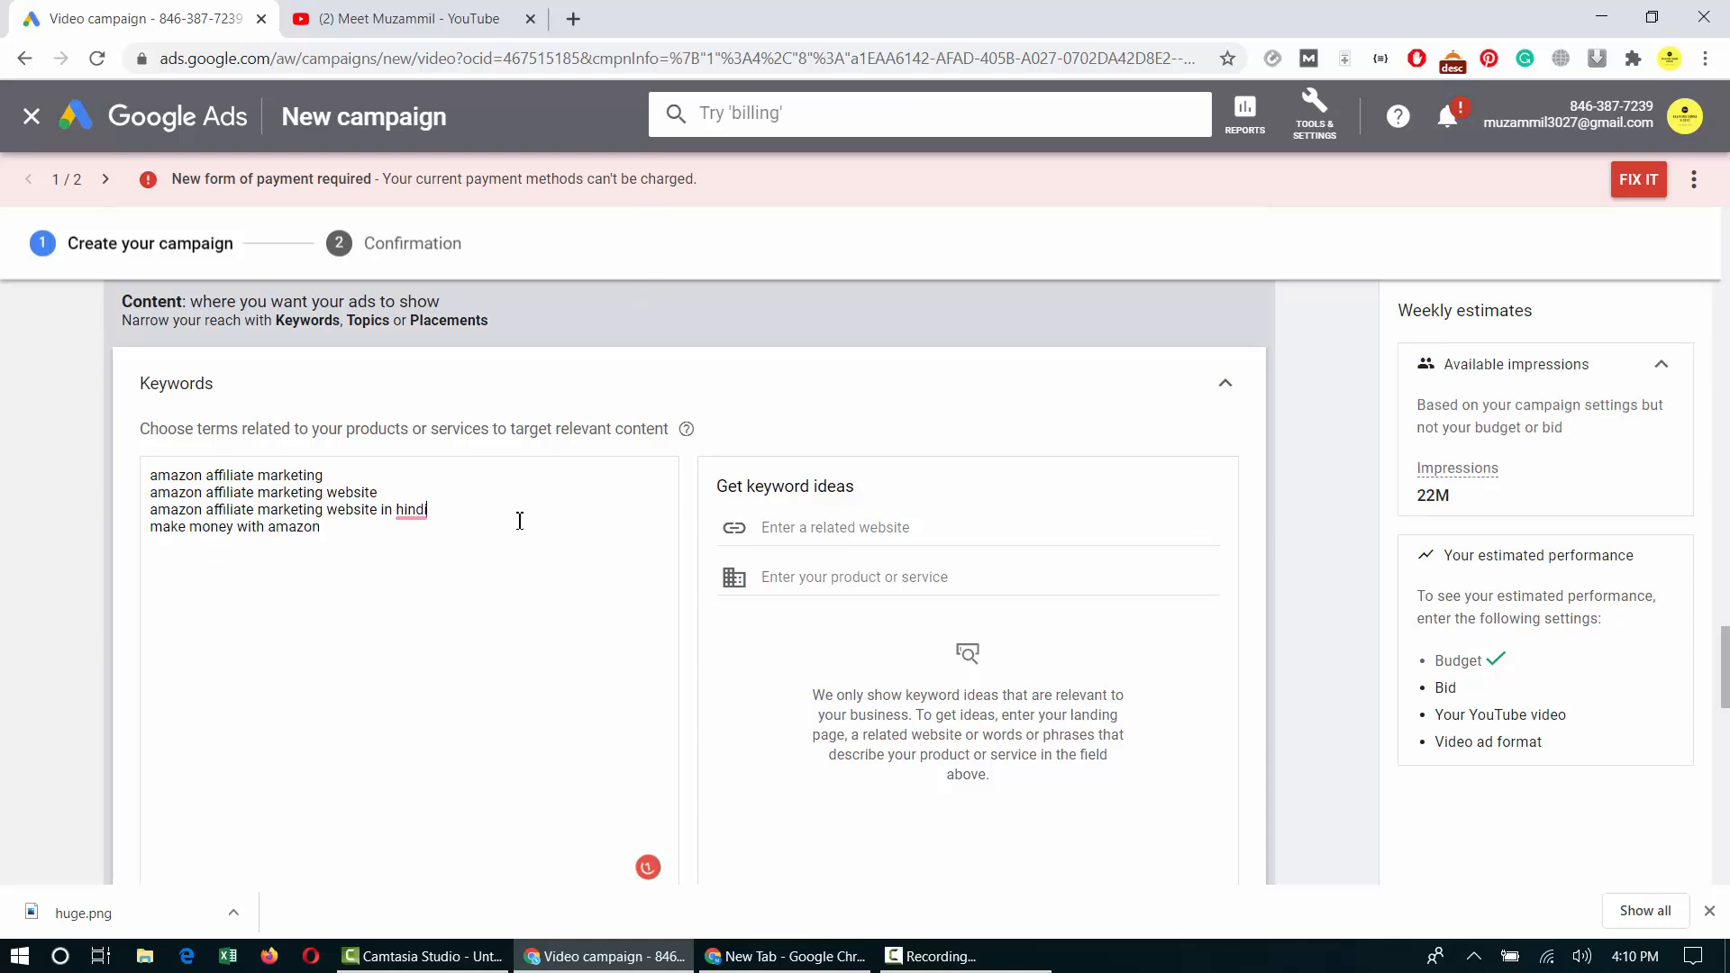
Copy the YouTube suggestion "make money with amazon india" into the Google Ads keywords on a new line.
key(ctrl+Tab)
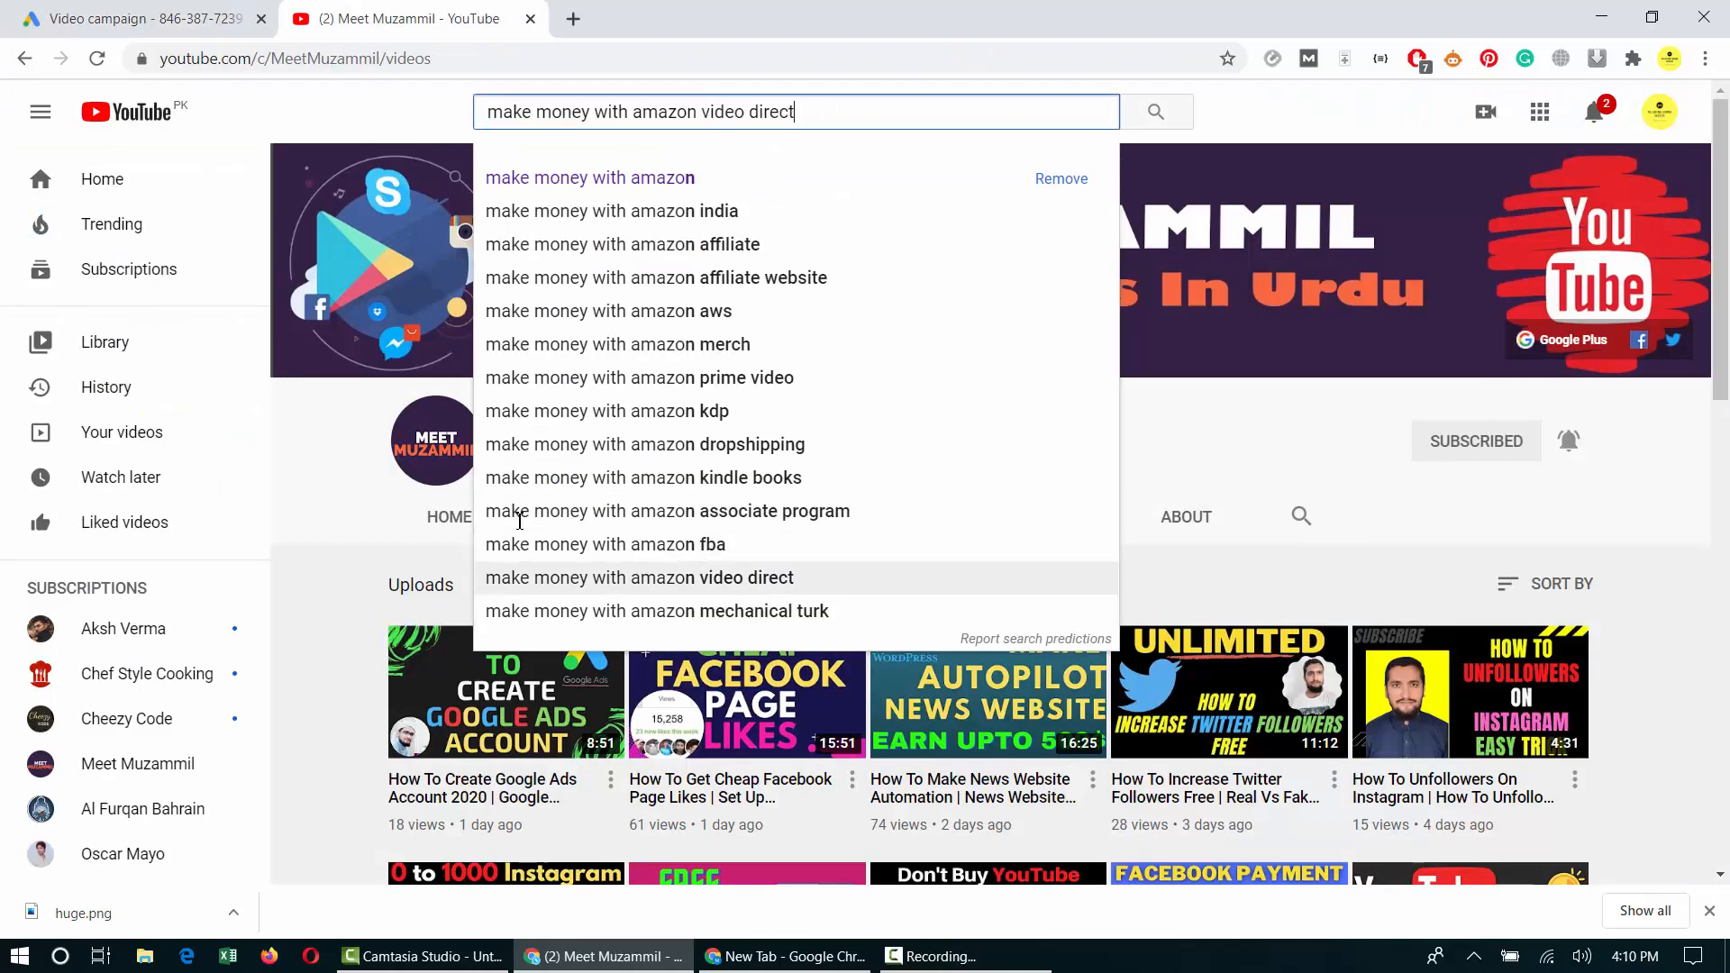
key(ctrl+v)
key(Down)
key(Down)
key(Up)
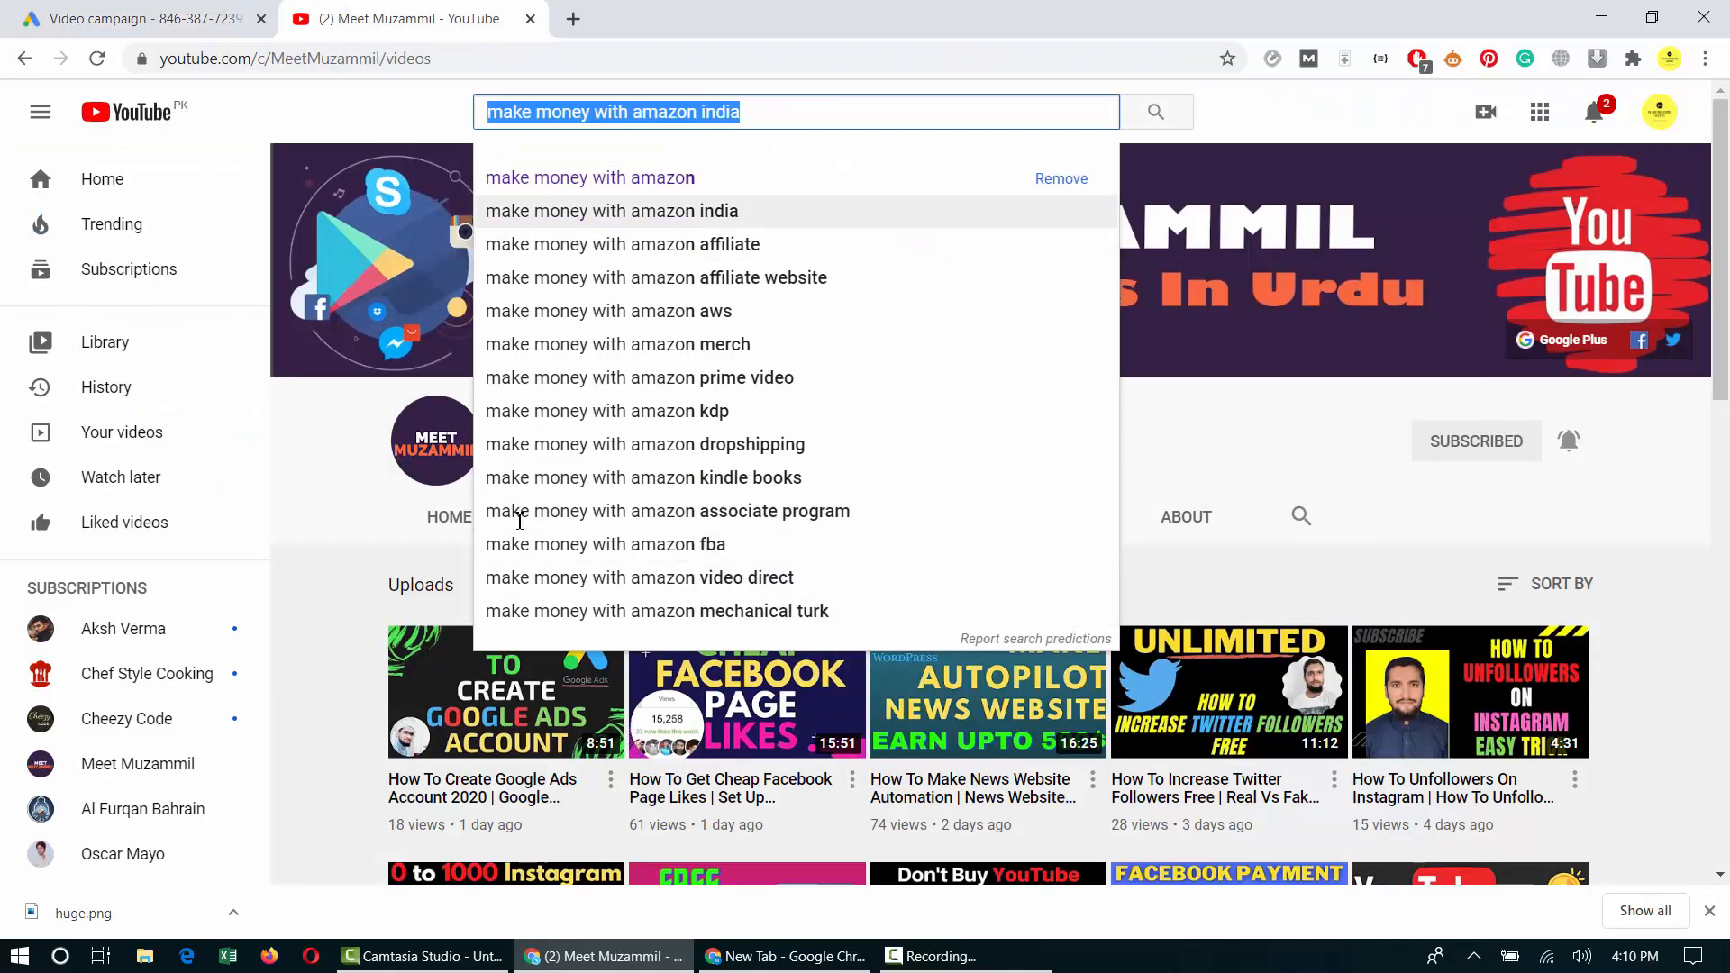
key(ctrl+c)
key(ctrl+Tab)
key(Return)
key(ctrl+v)
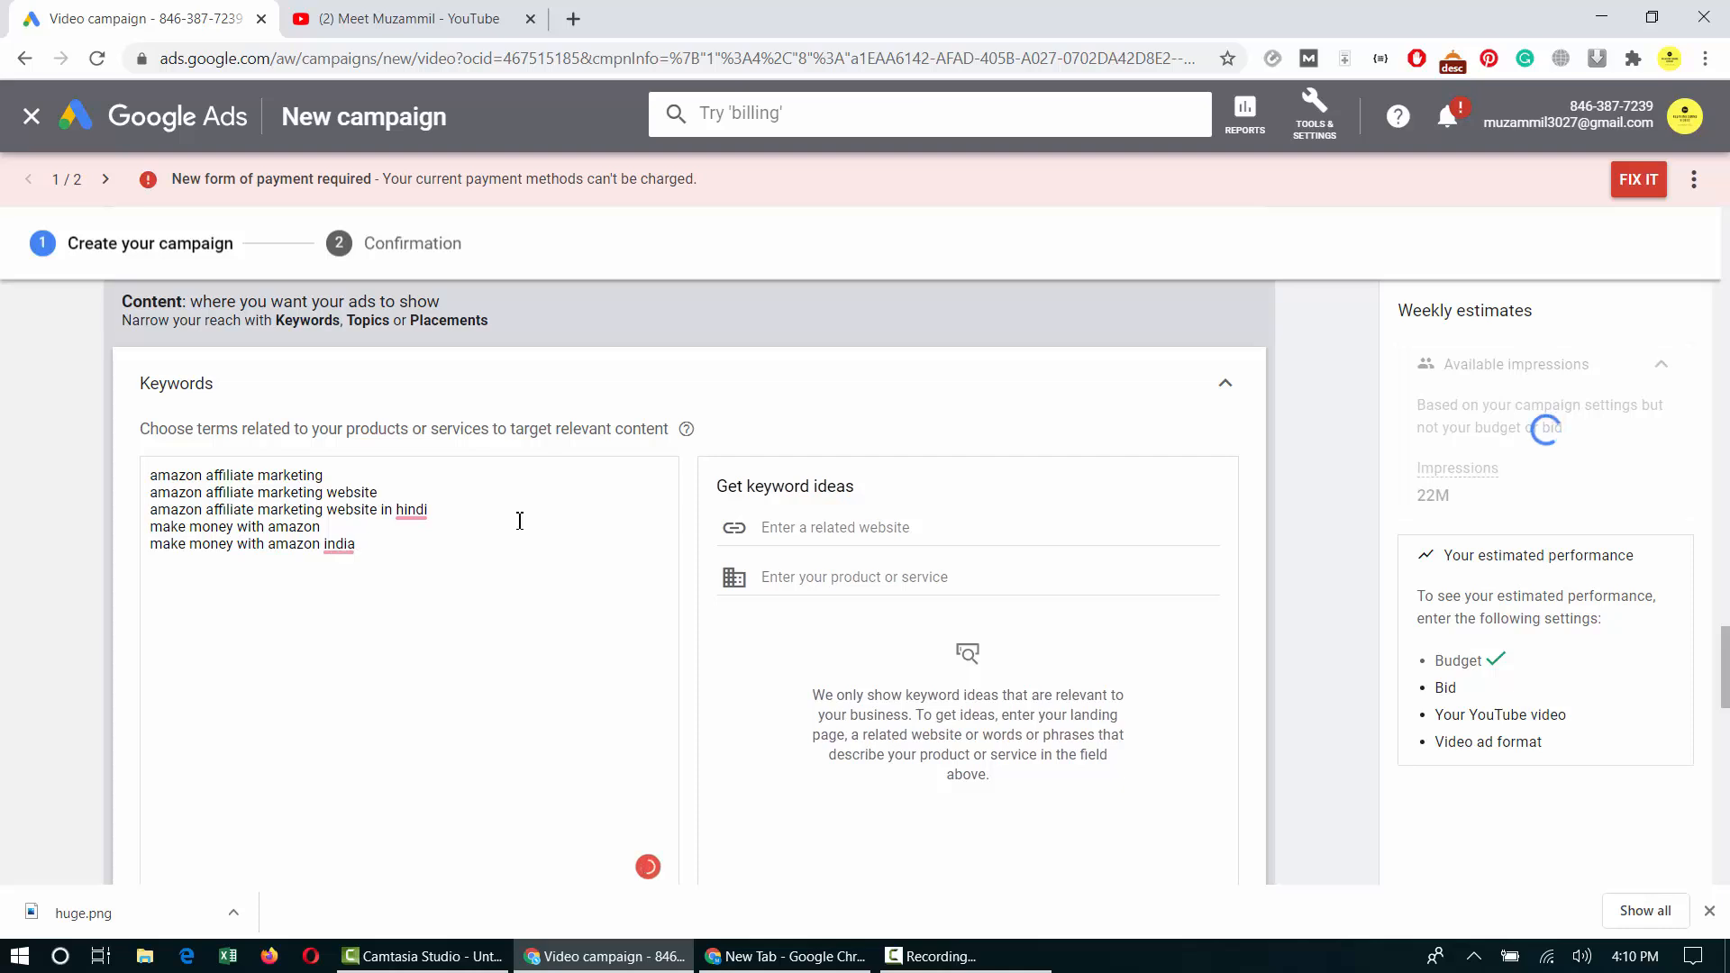
Search YouTube for the suggested phrase "make money with amazon affiliate".
key(ctrl+Tab)
key(Up)
key(Up)
key(Up)
key(Down)
key(Down)
key(Down)
key(Down)
key(Down)
key(Down)
key(Down)
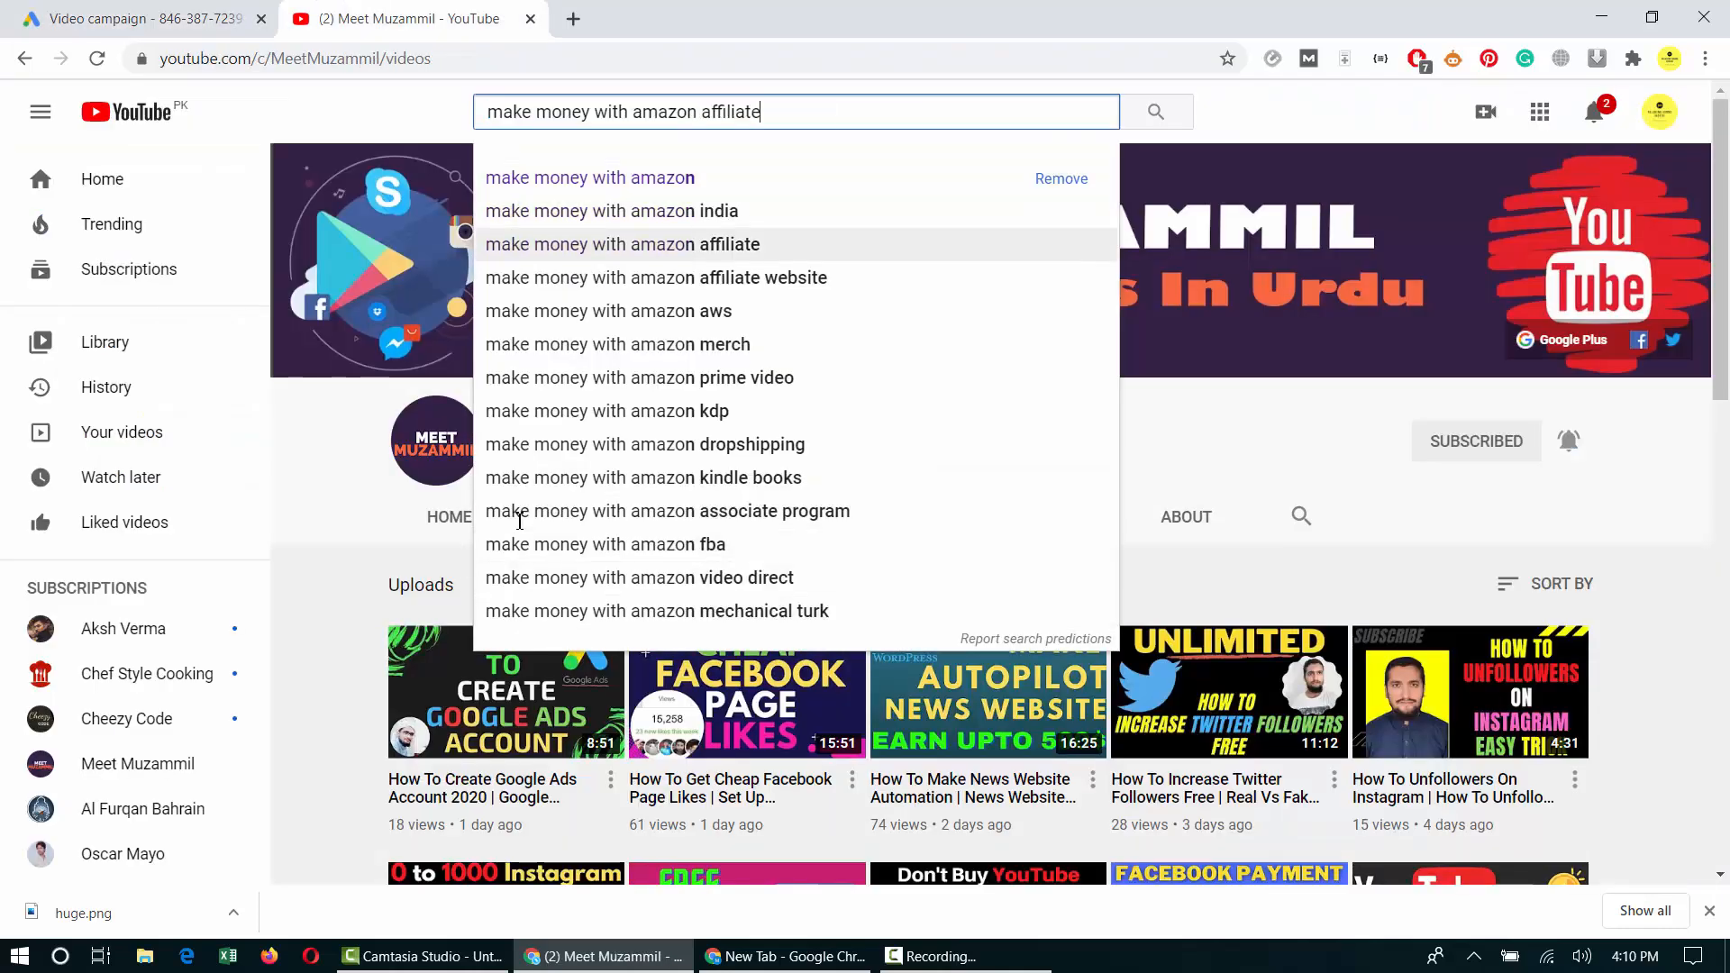
key(Up)
key(Return)
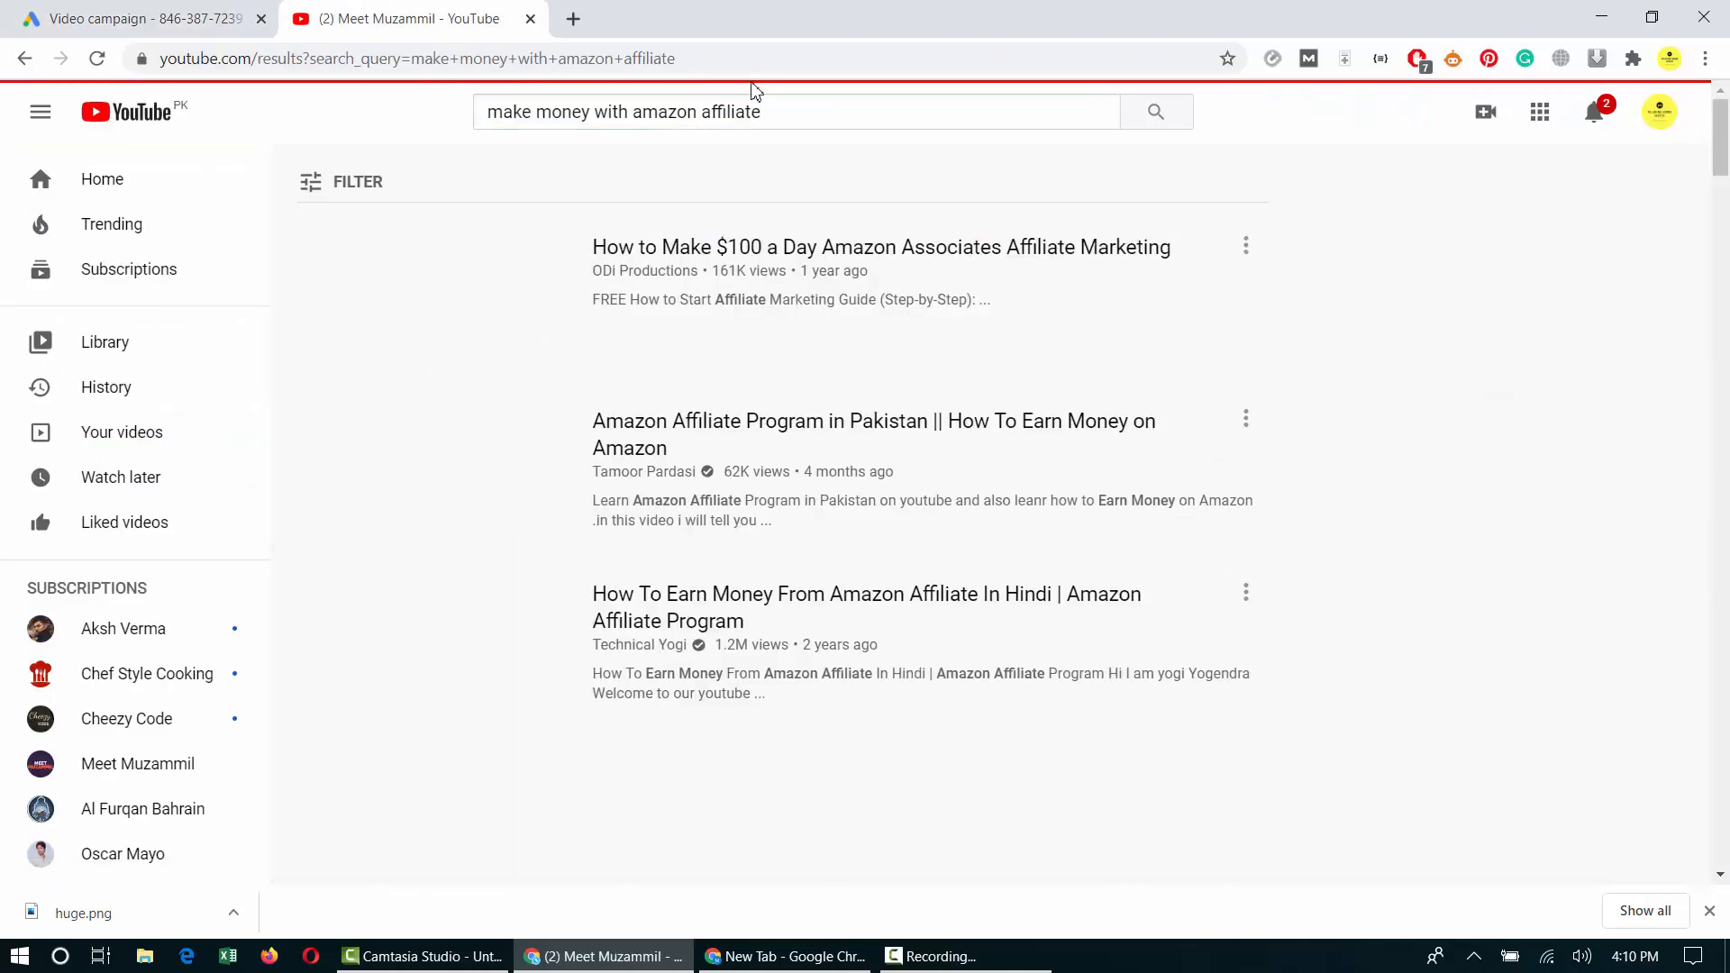
Copy the search text "make money with amazon affiliate" into the Google Ads keywords.
click(765, 112)
key(ctrl+a)
key(ctrl+c)
key(ctrl+Tab)
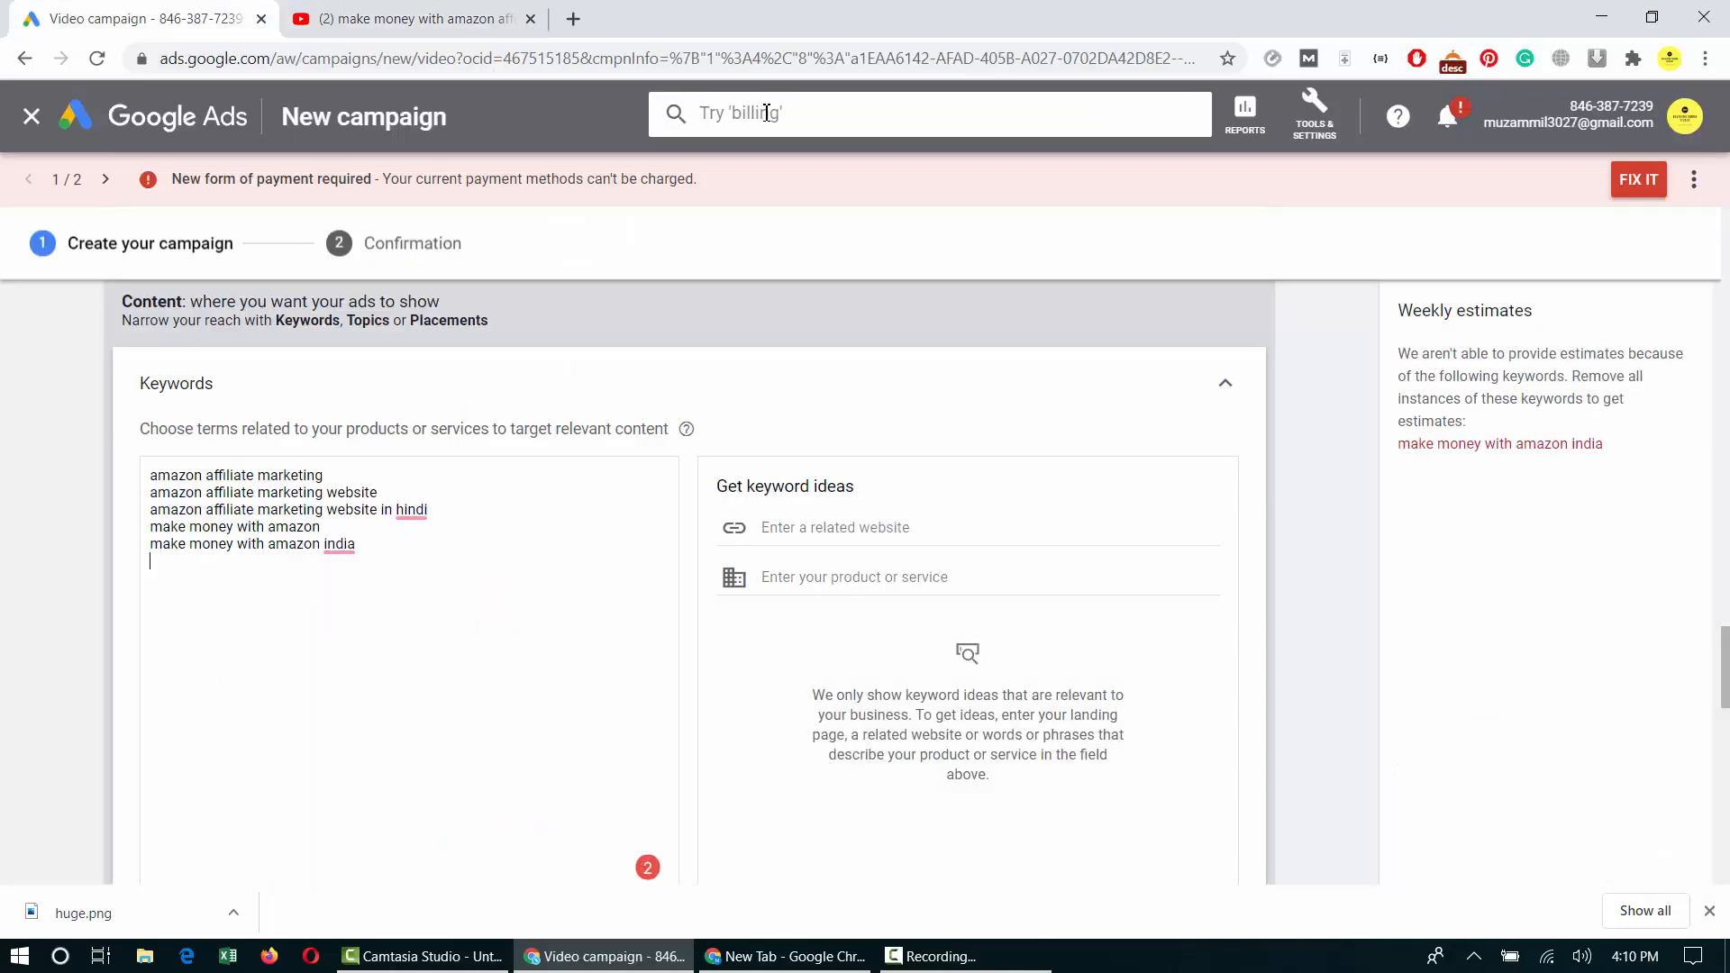
key(ctrl+v)
Look up "amazon affiliate marketing for" on YouTube and add the suggestion "amazon affiliate marketing for beginners" to the Google Ads keywords.
key(ctrl+Tab)
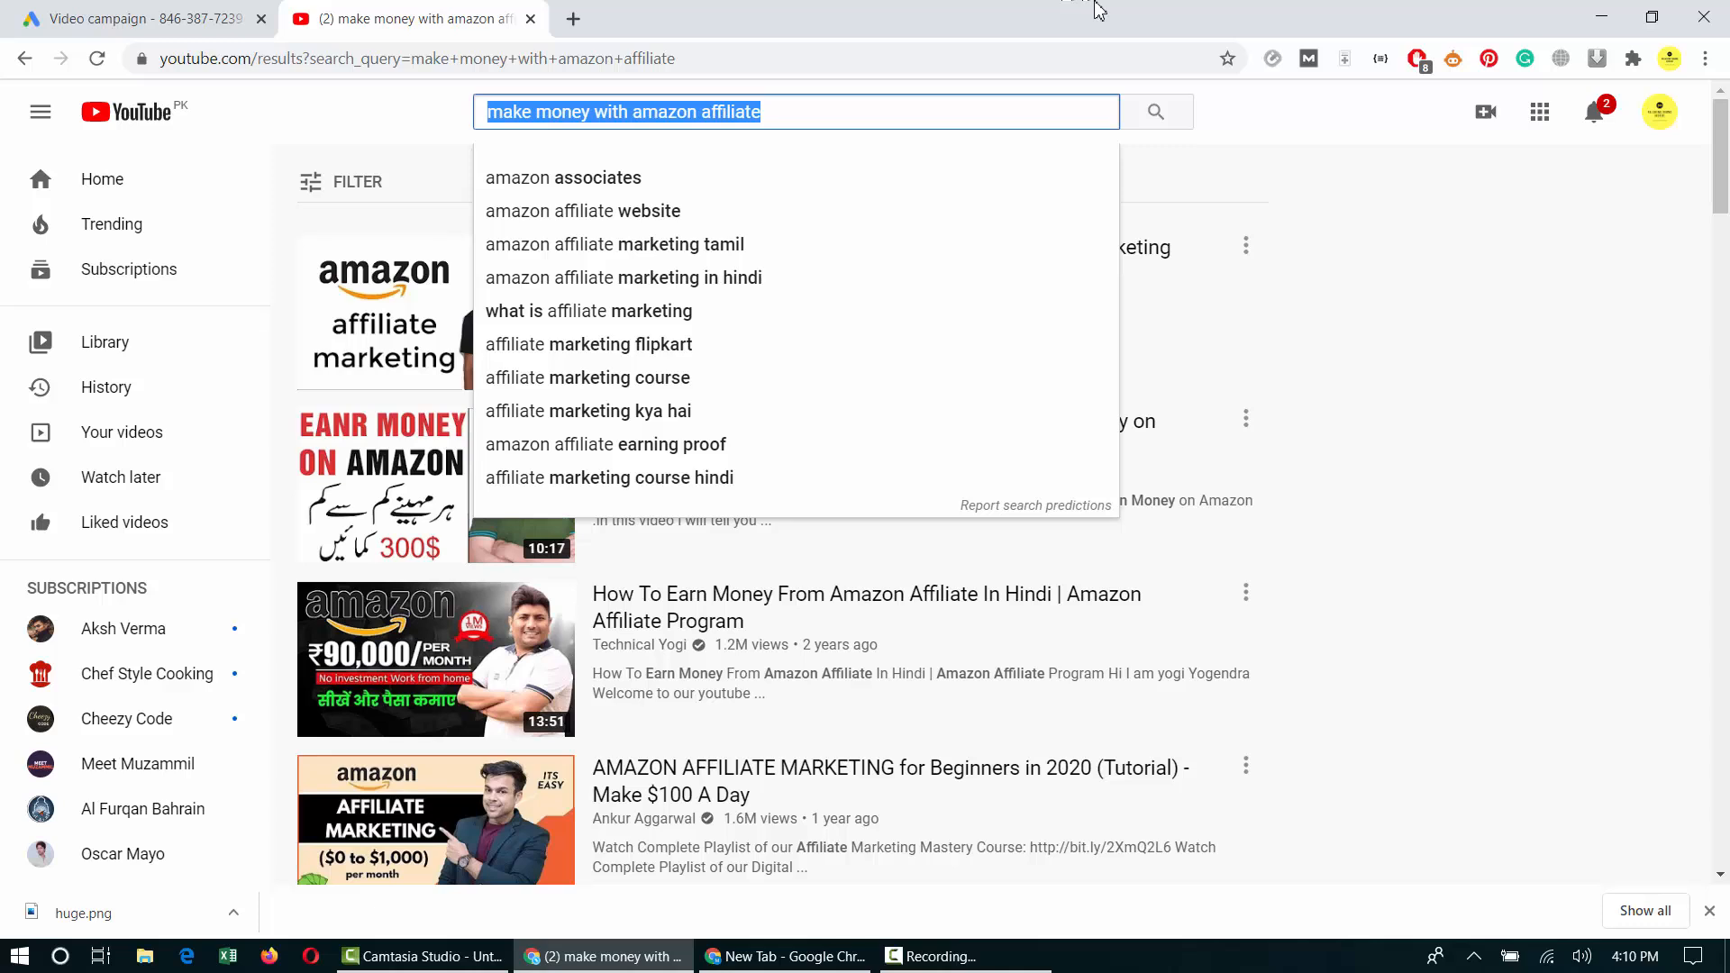
text(amazon aff)
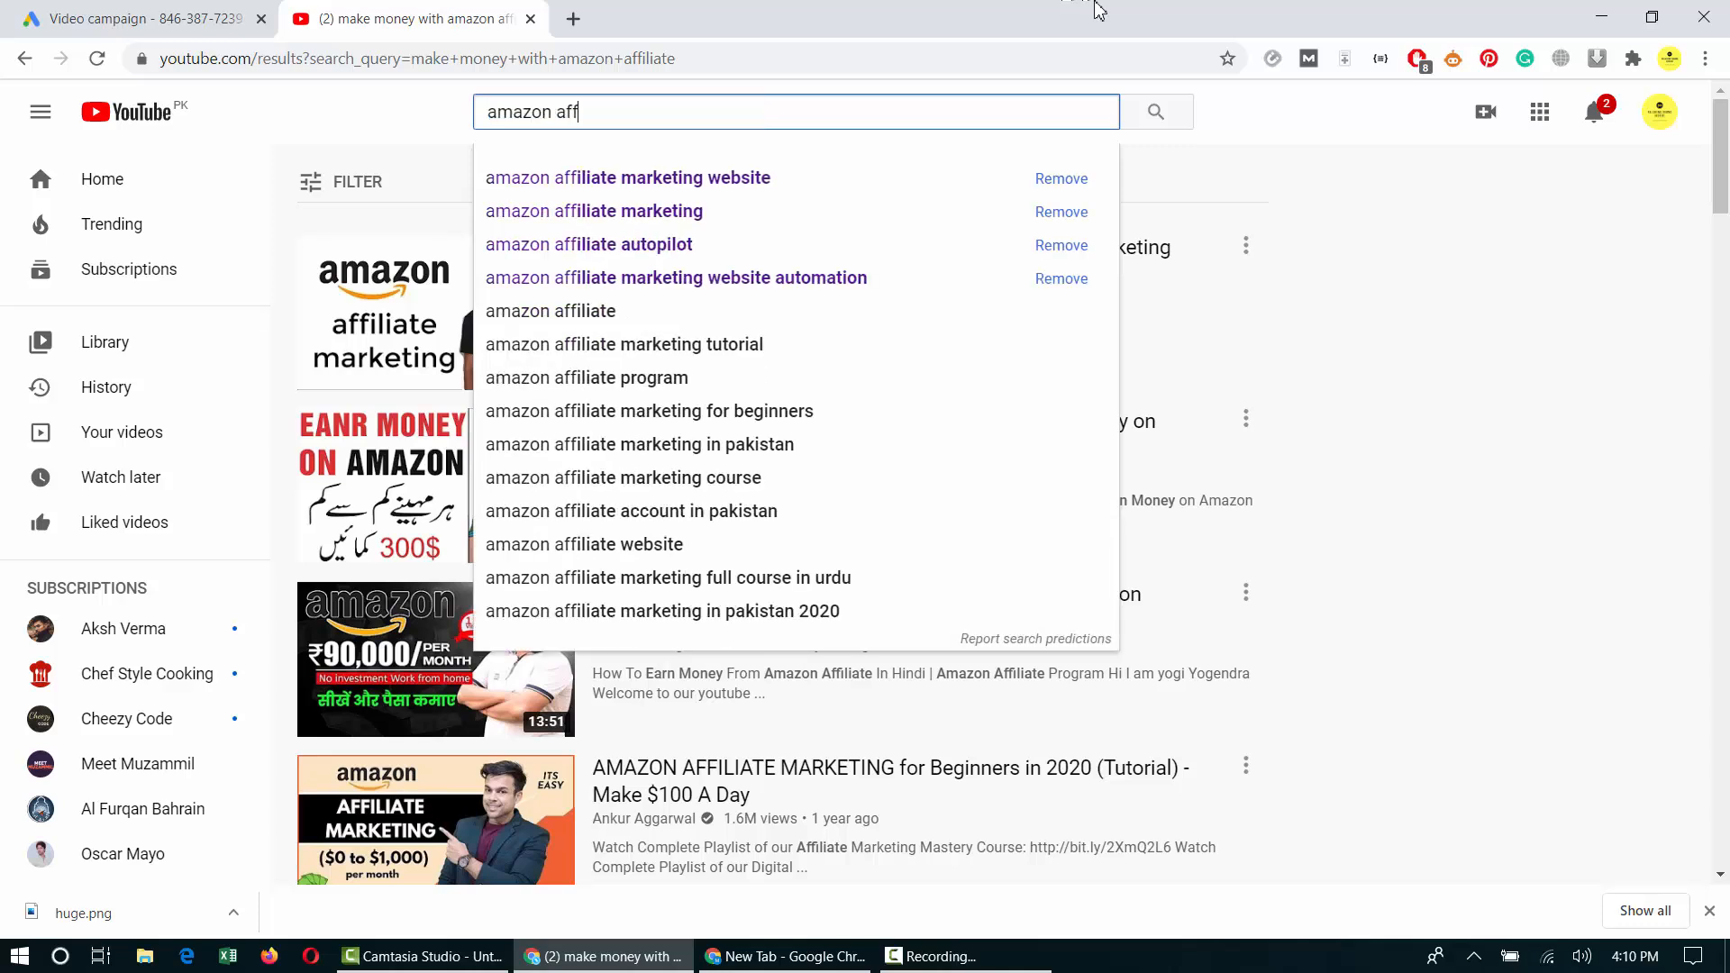
text(iliate m)
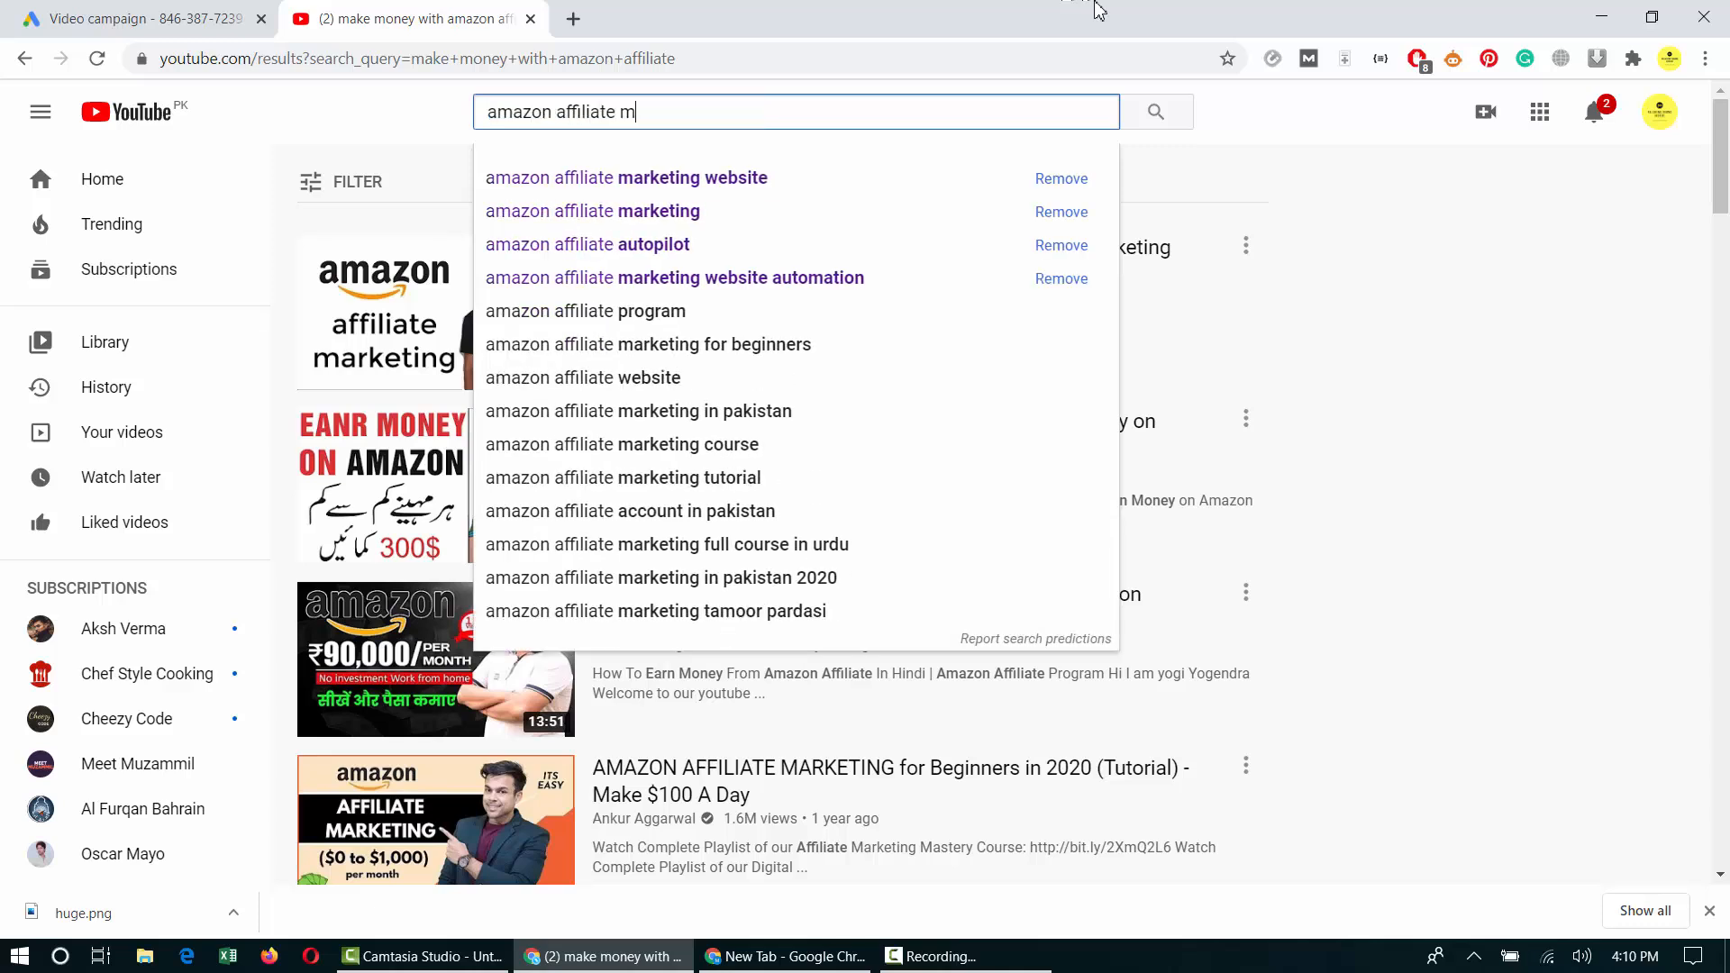
text(arketing for )
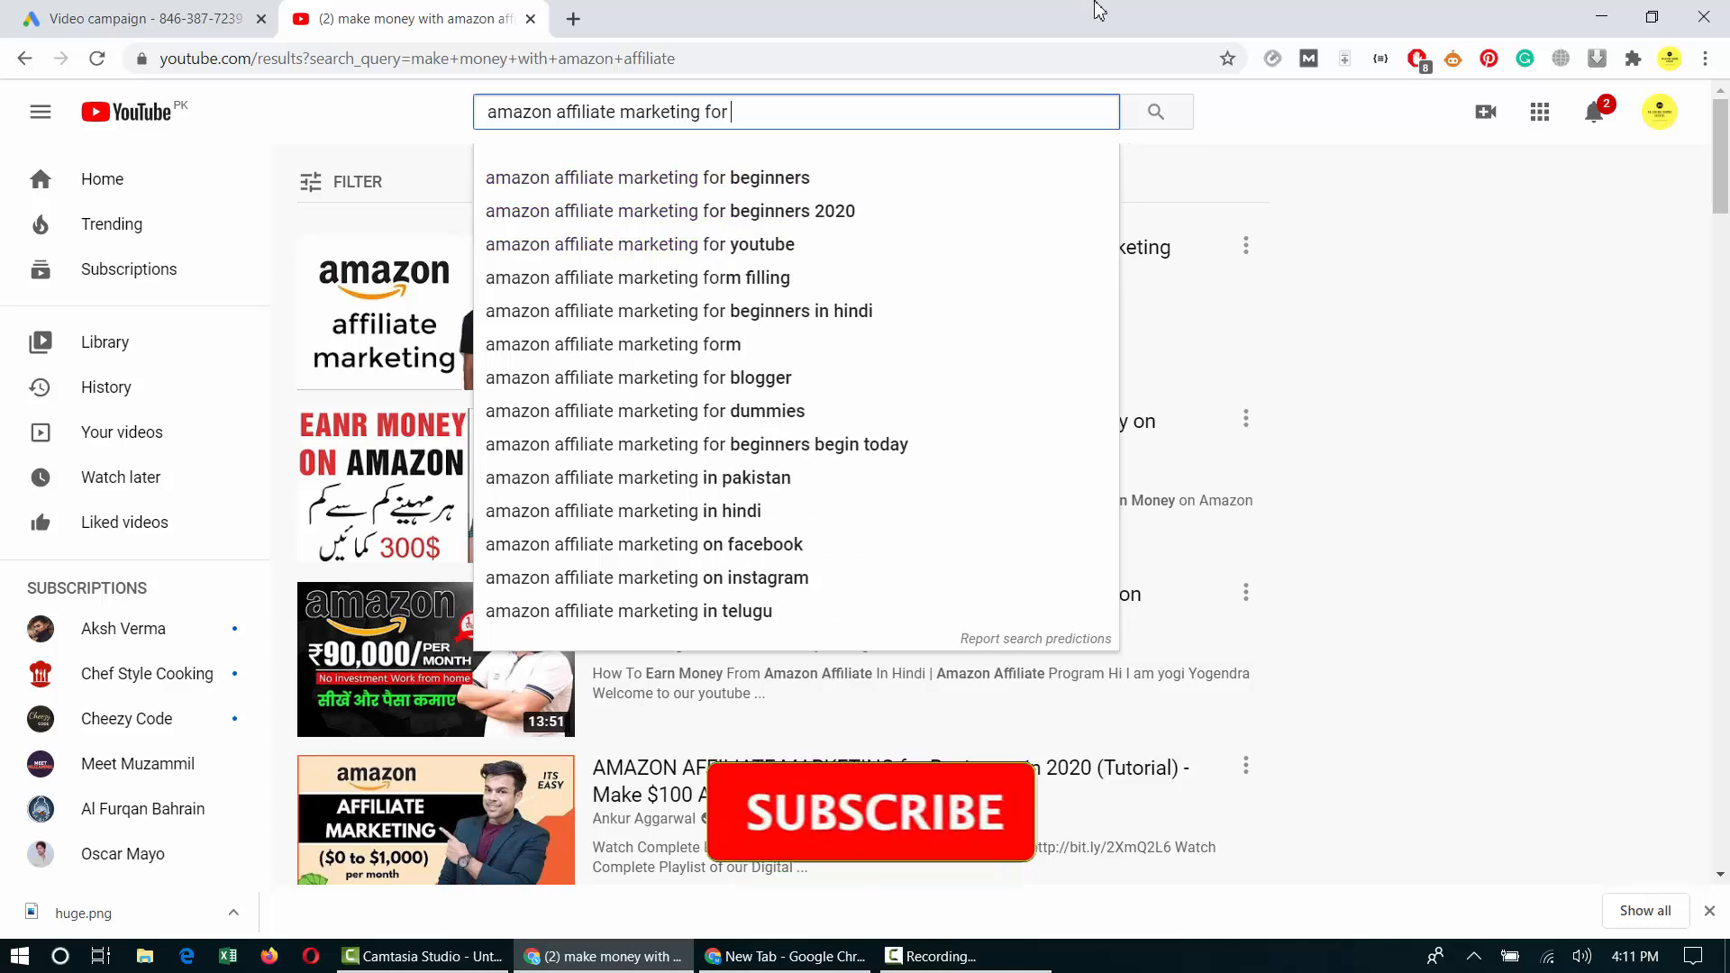
text(bi)
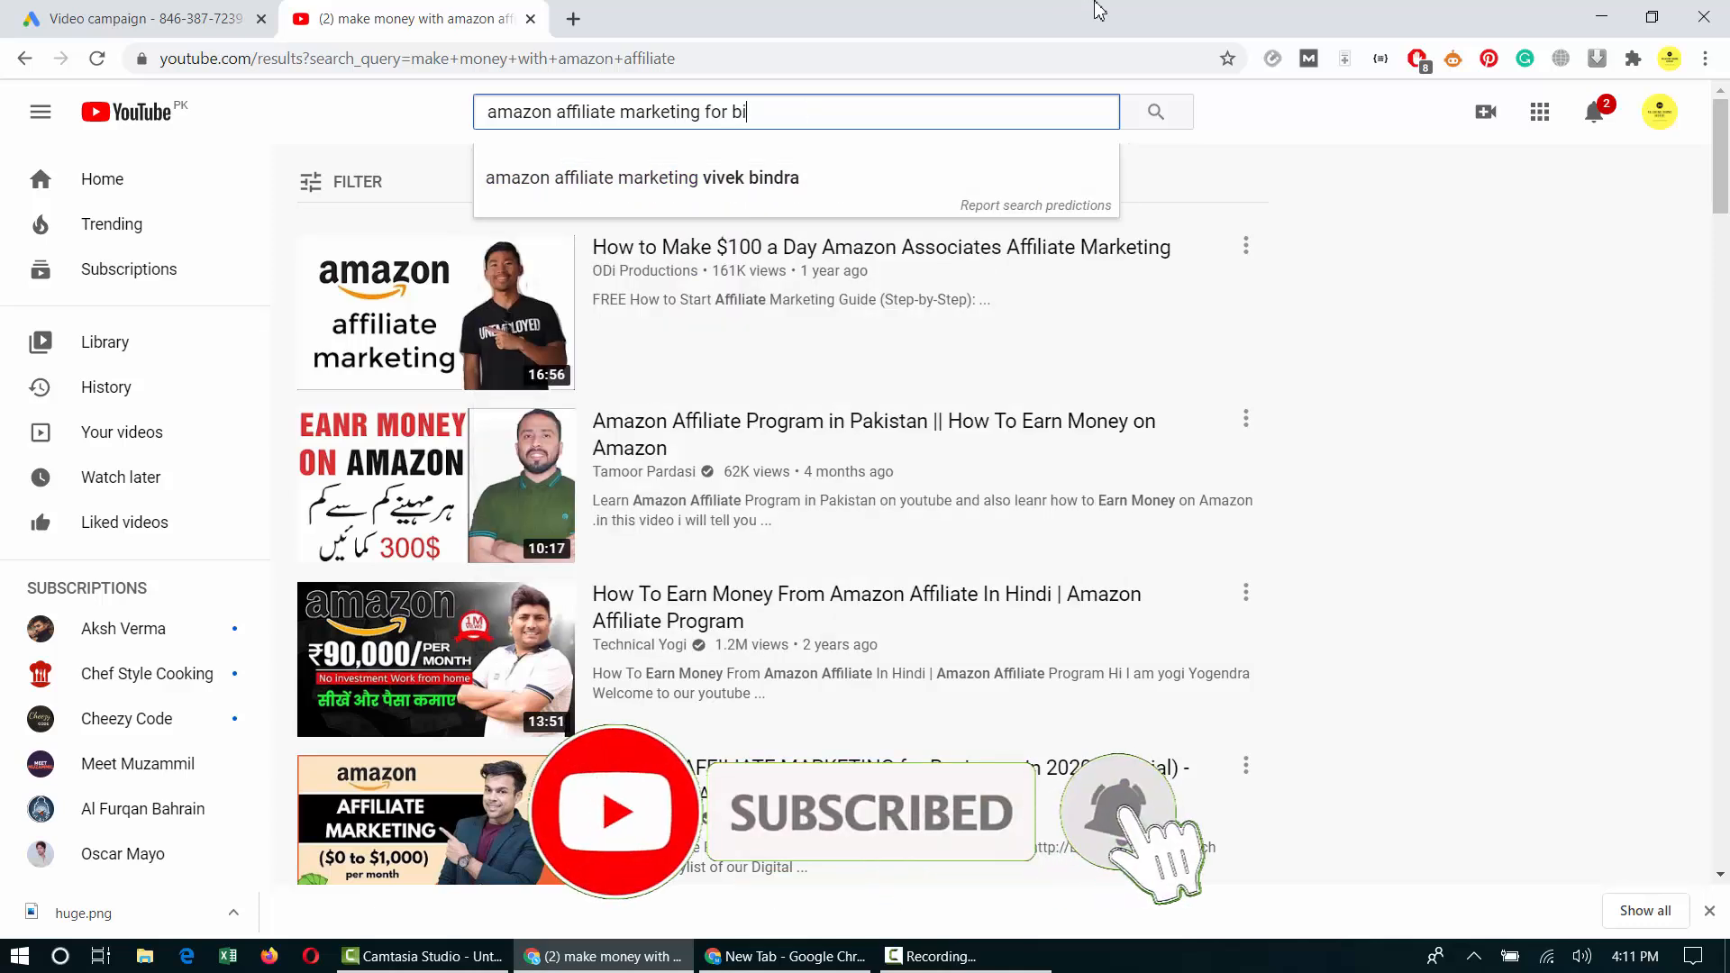
key(BackSpace)
key(BackSpace)
key(BackSpace)
key(Down)
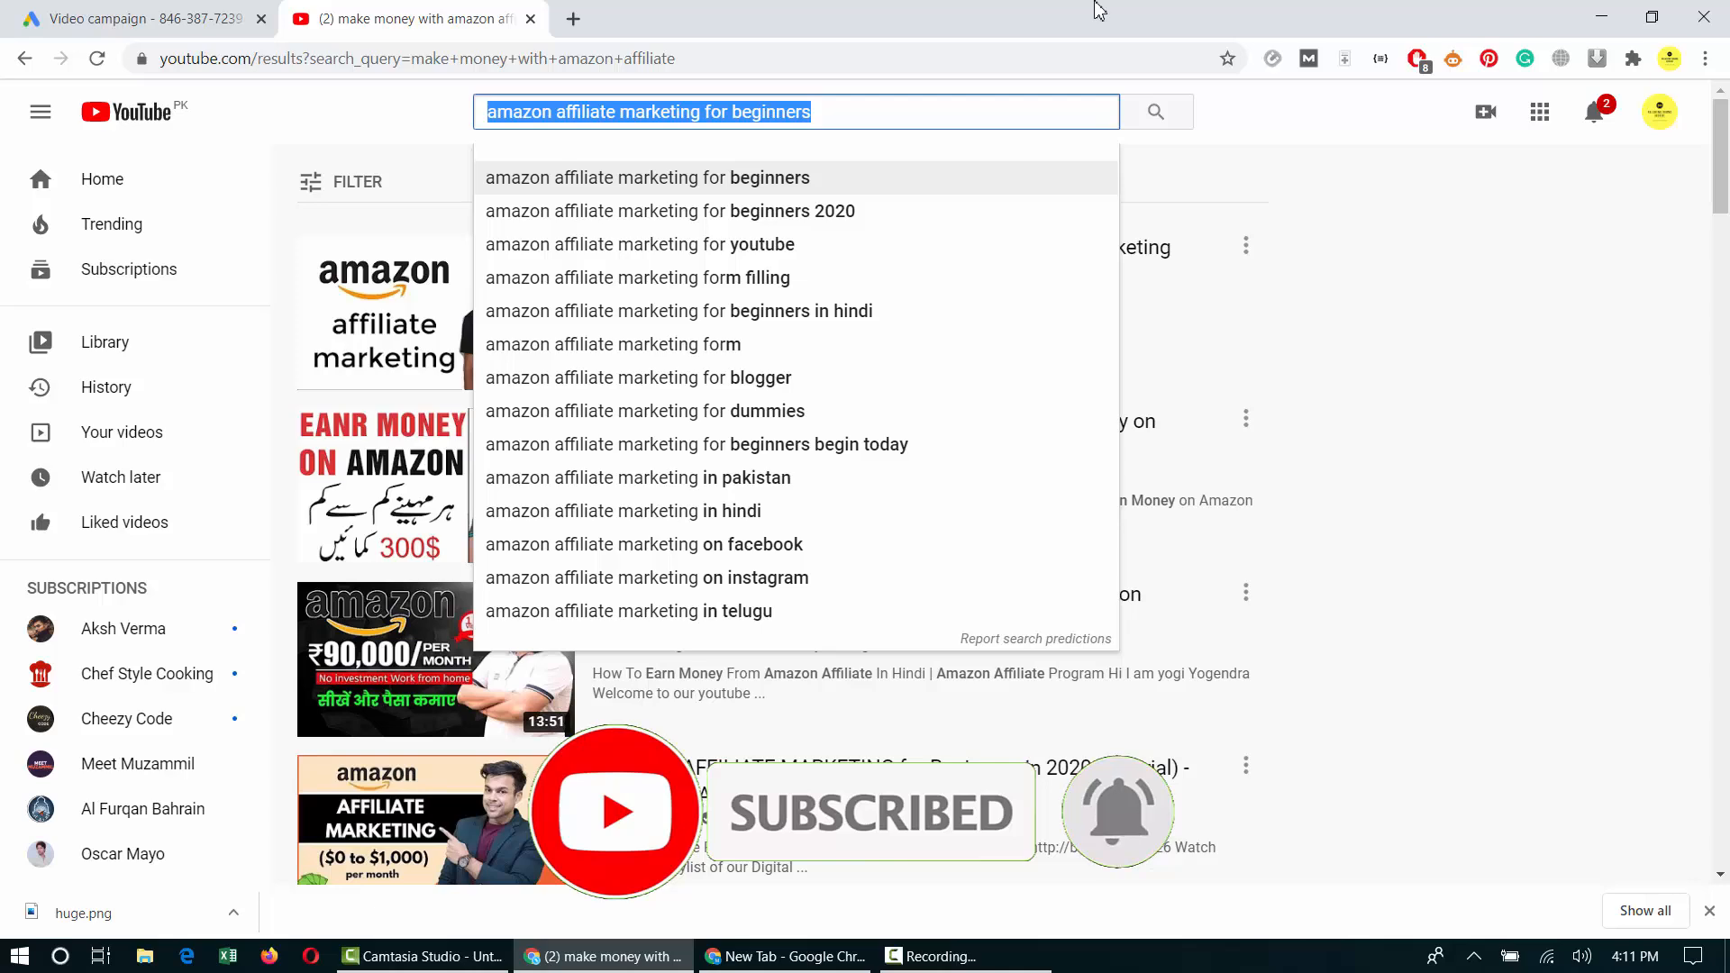
key(ctrl+c)
key(ctrl+shift+Tab)
key(ctrl+v)
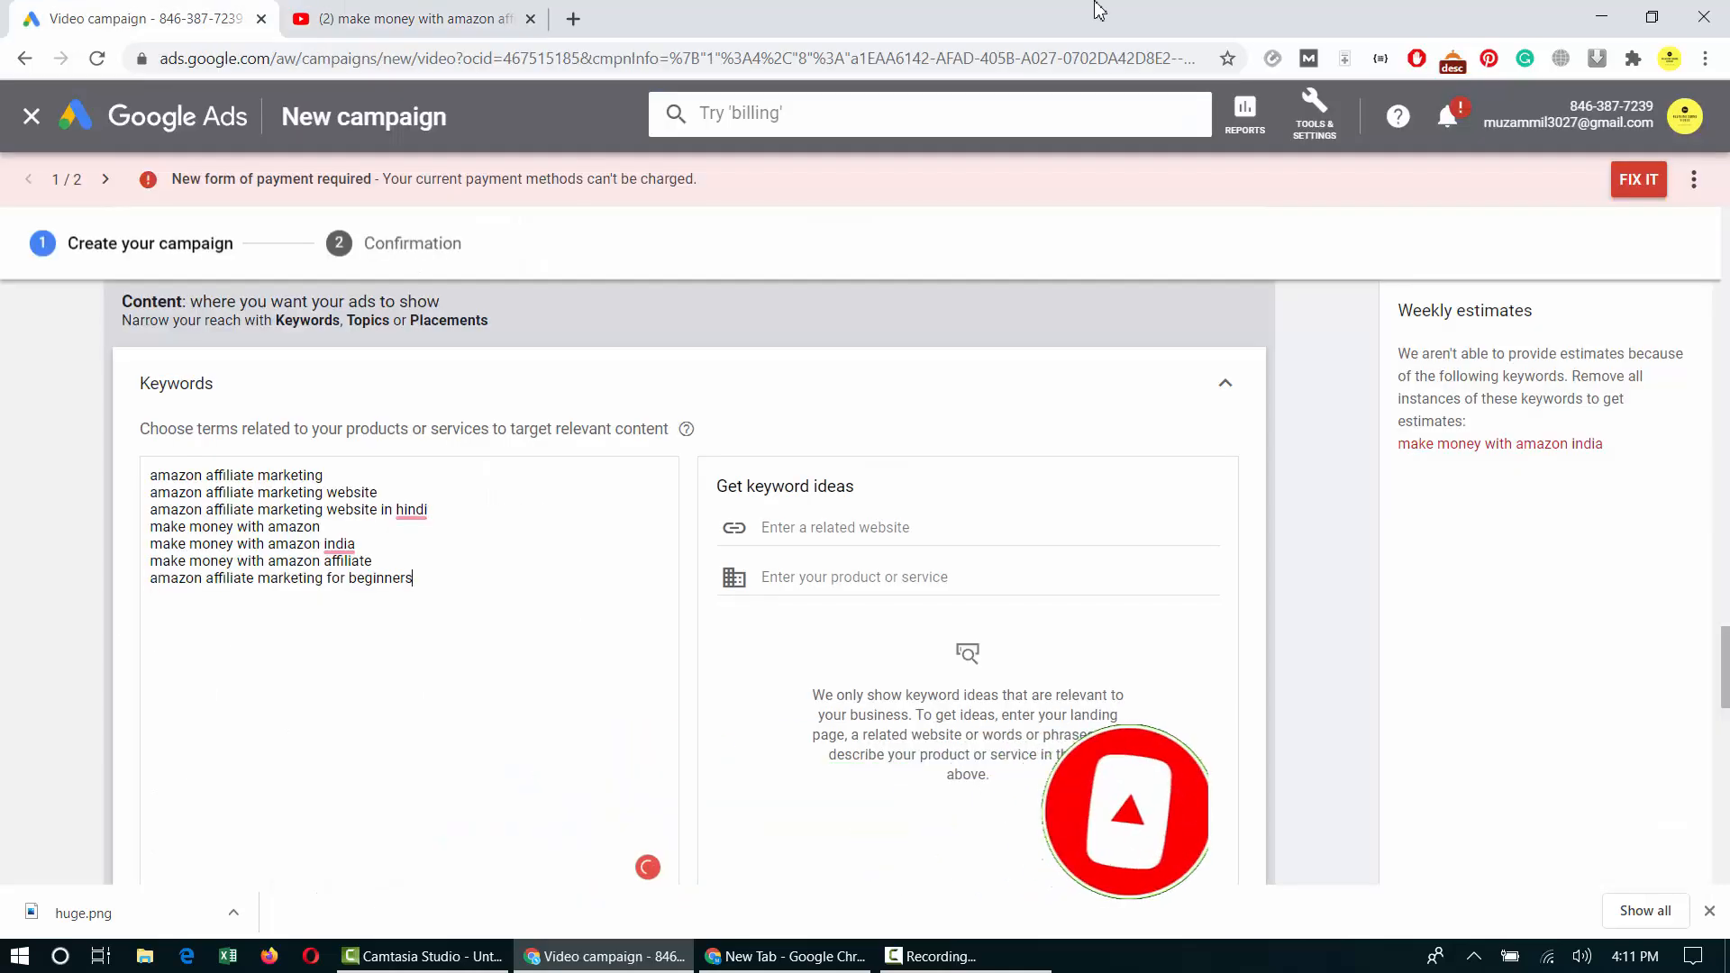
Copy the YouTube suggestion "amazon affiliate marketing in hindi" into the Google Ads keywords on a new line.
key(ctrl+Tab)
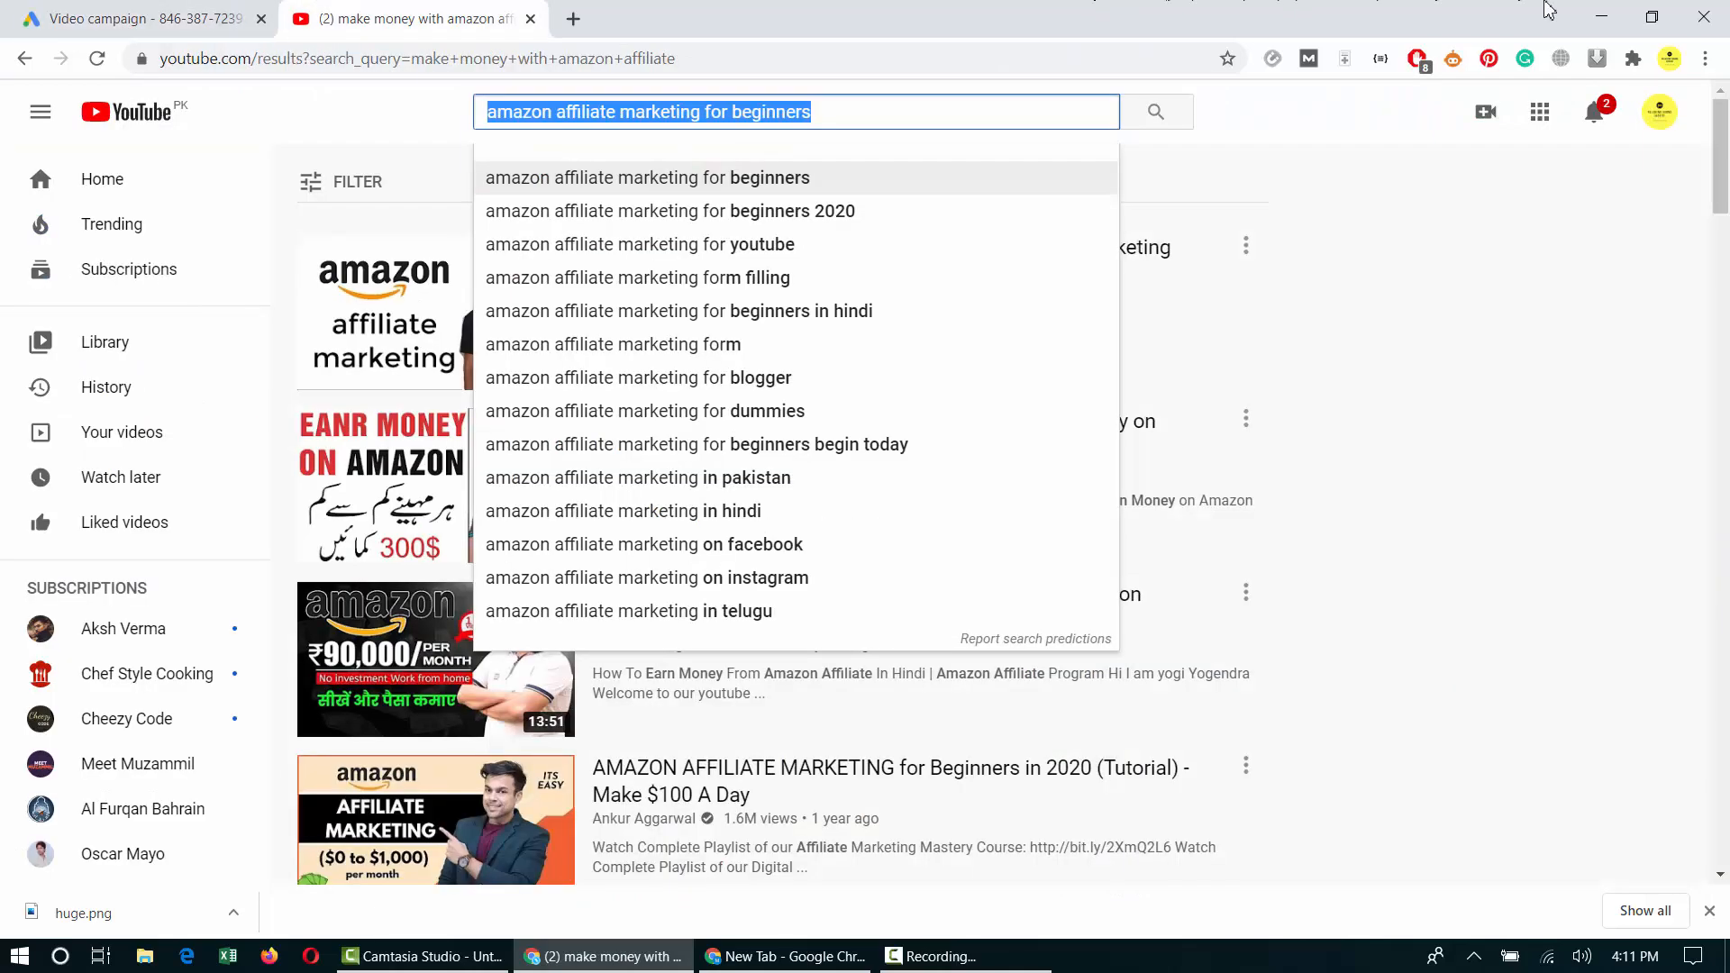
key(Up)
key(Up)
key(Up)
key(Up)
key(Up)
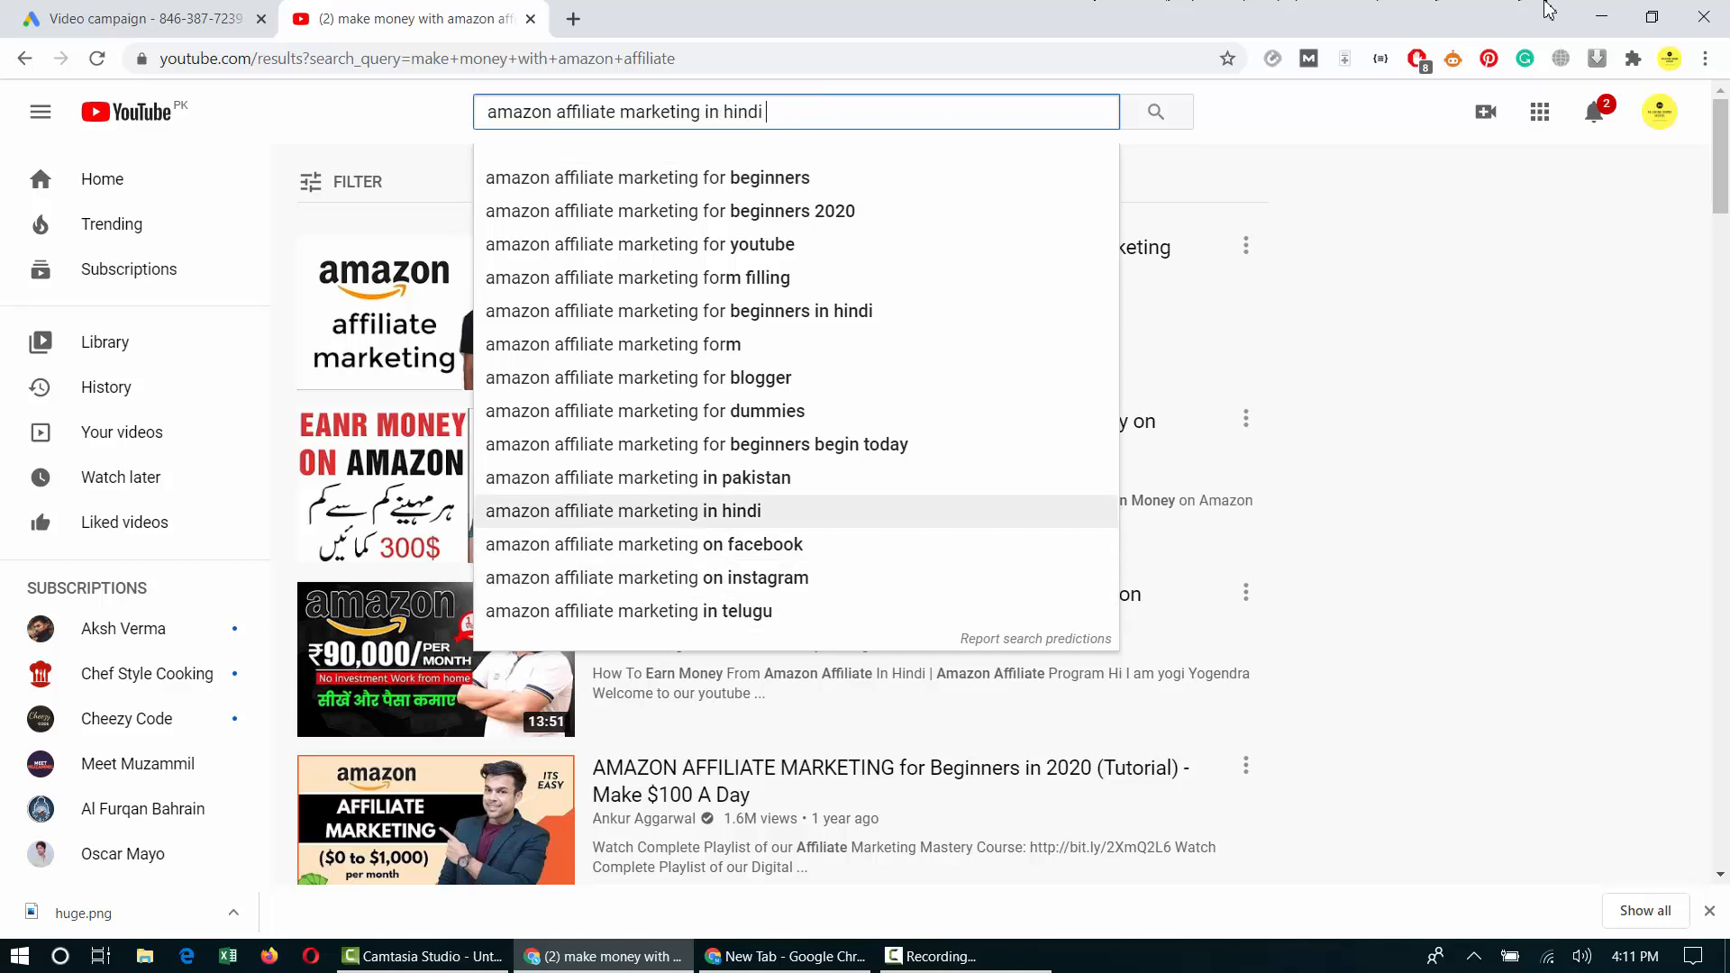
key(ctrl+a)
key(ctrl+Tab)
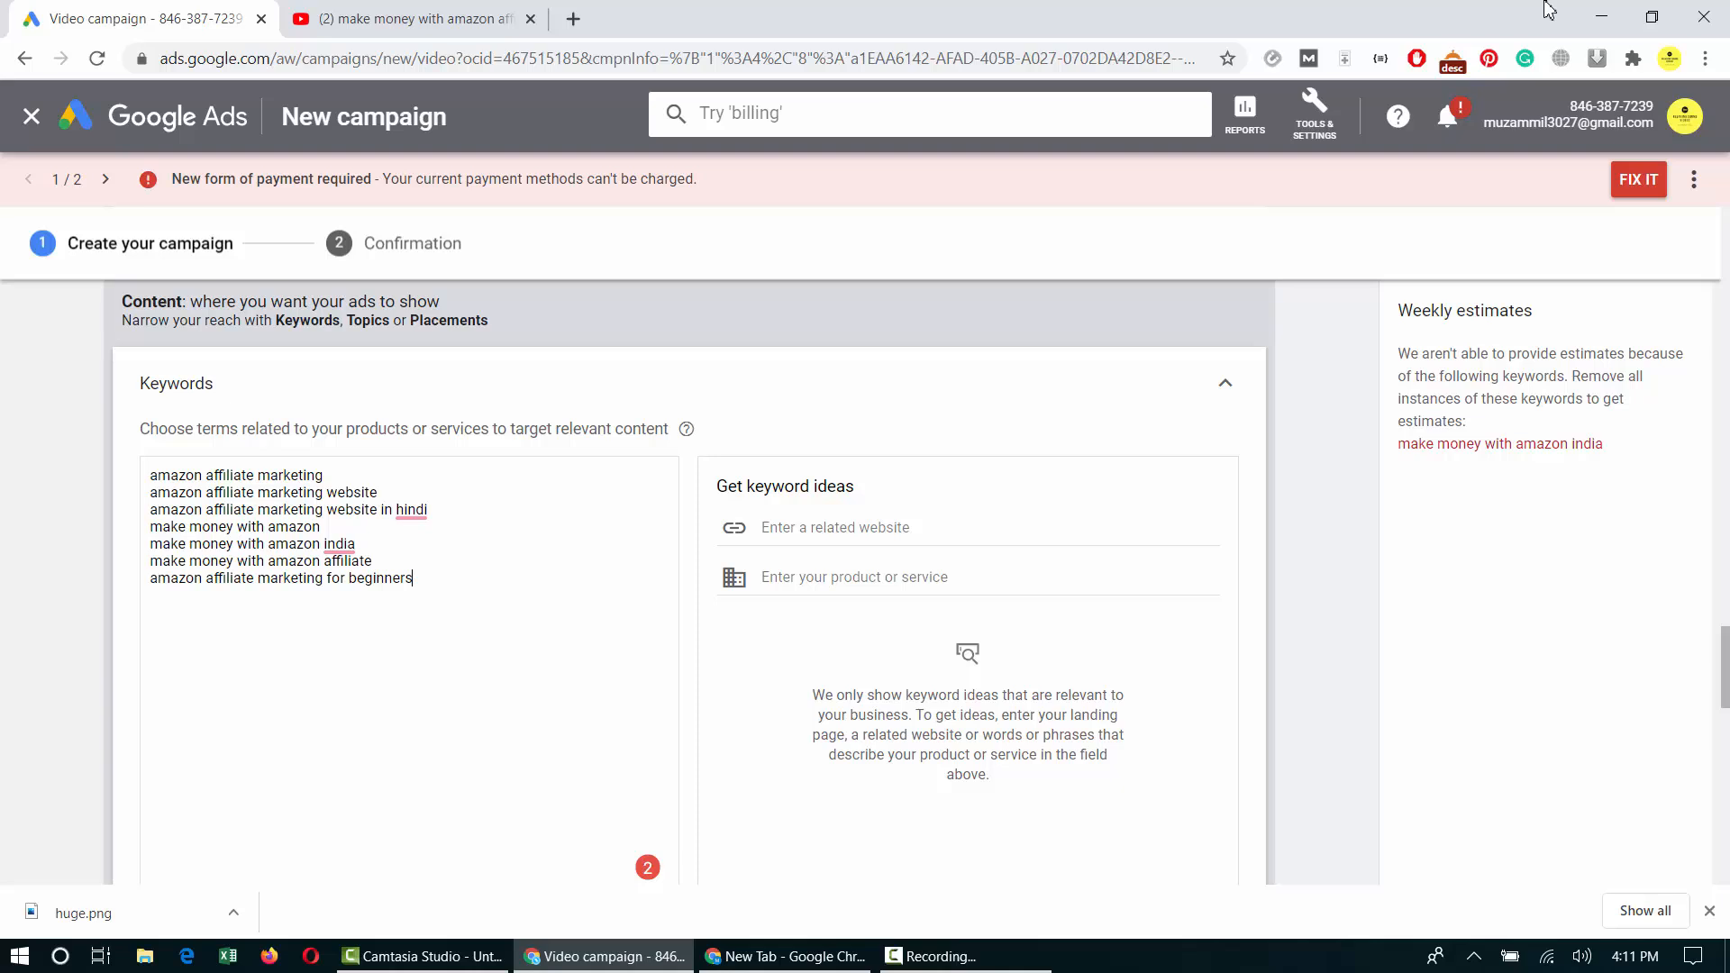
key(Return)
key(ctrl+v)
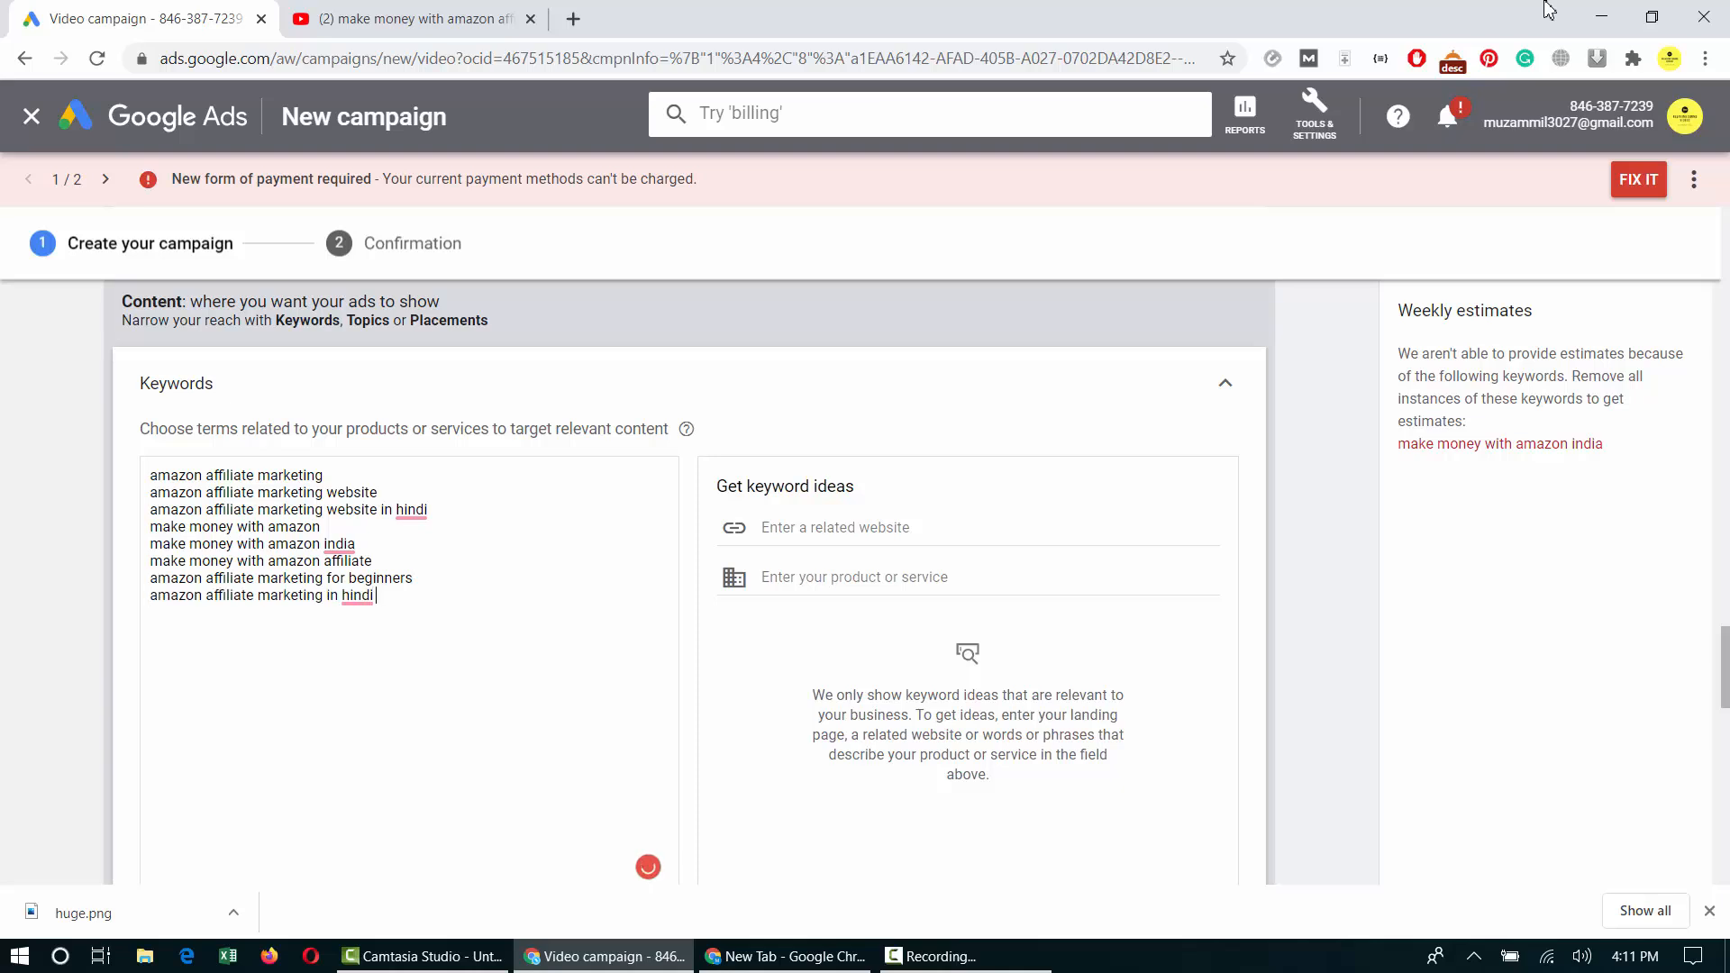
Paste the last keyword again on a new line and change it to "amazon affiliate marketing in urdu".
key(ctrl+v)
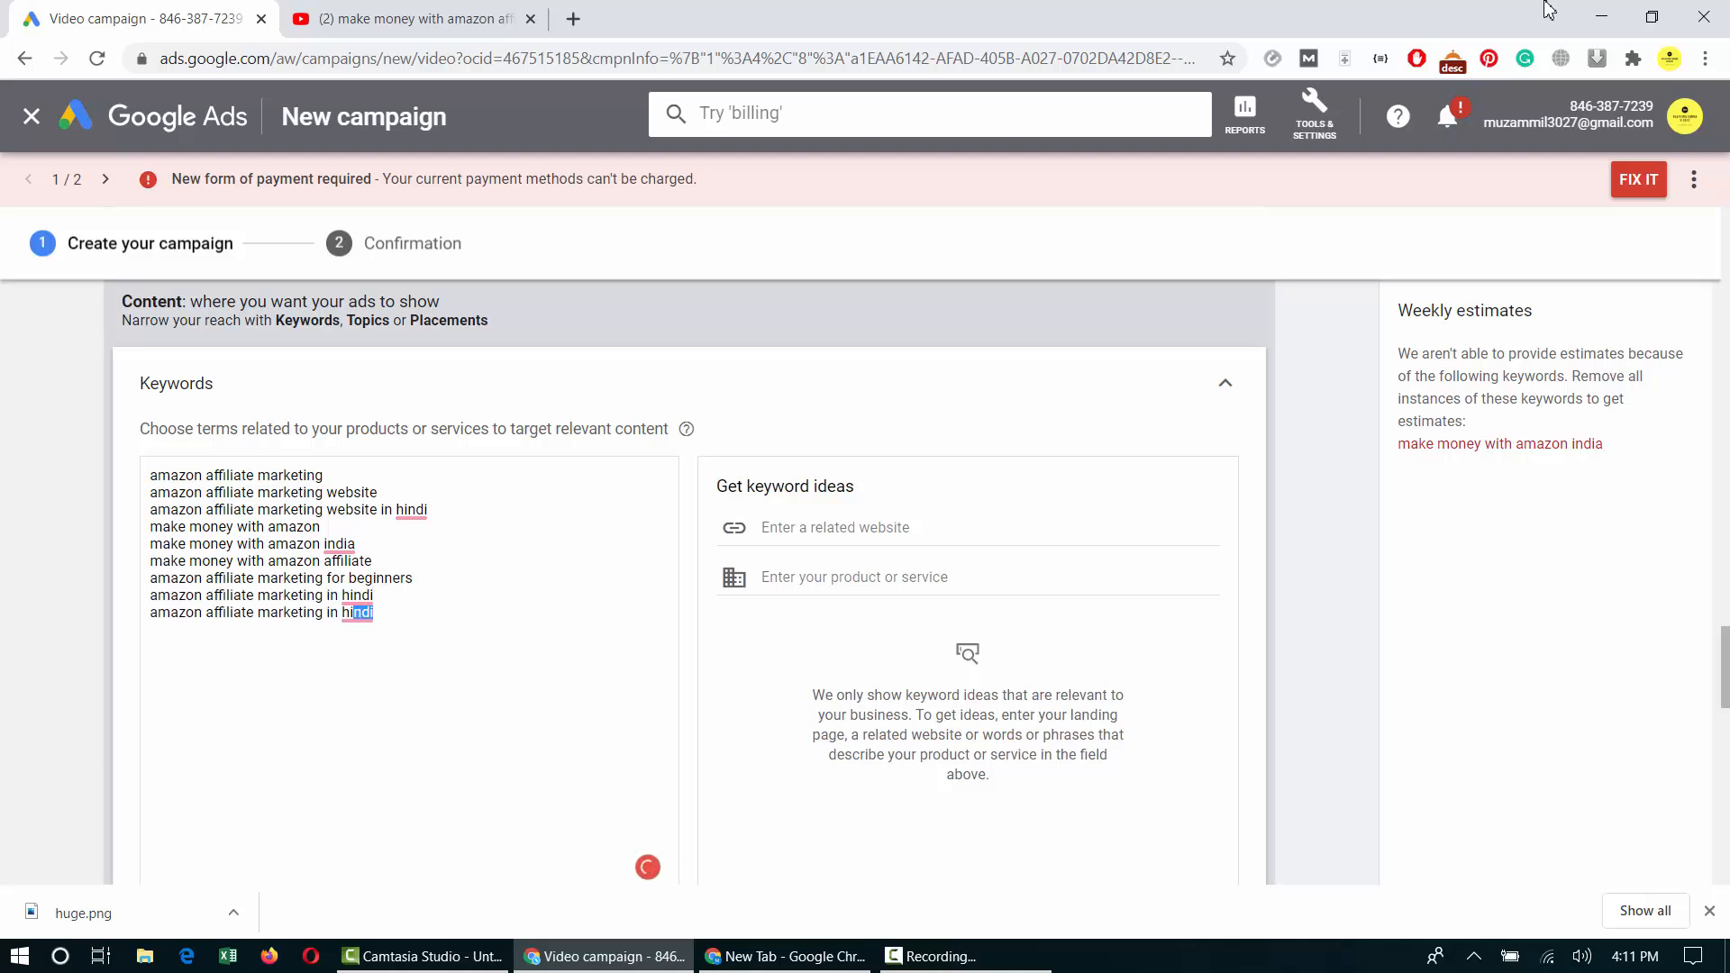
text(/urdu)
key(BackSpace)
key(BackSpace)
key(BackSpace)
Expand the ad group's Topics targeting and look through the available topic categories without selecting any.
scroll(1034, 718, down, 5)
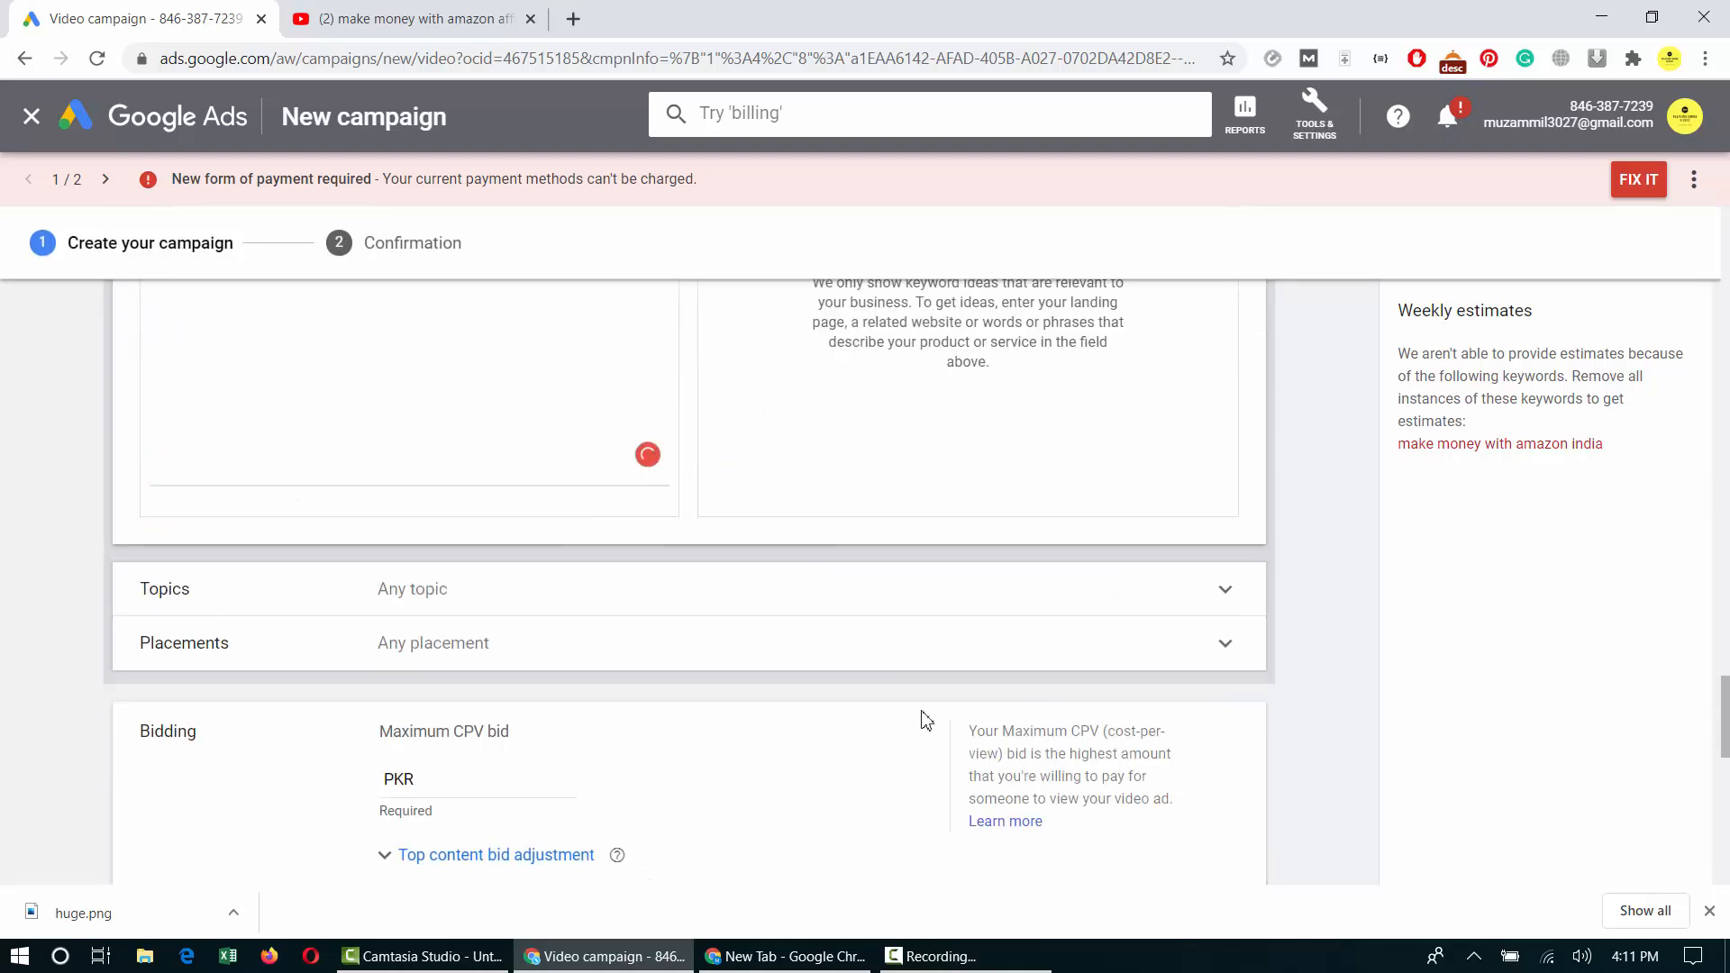
click(669, 592)
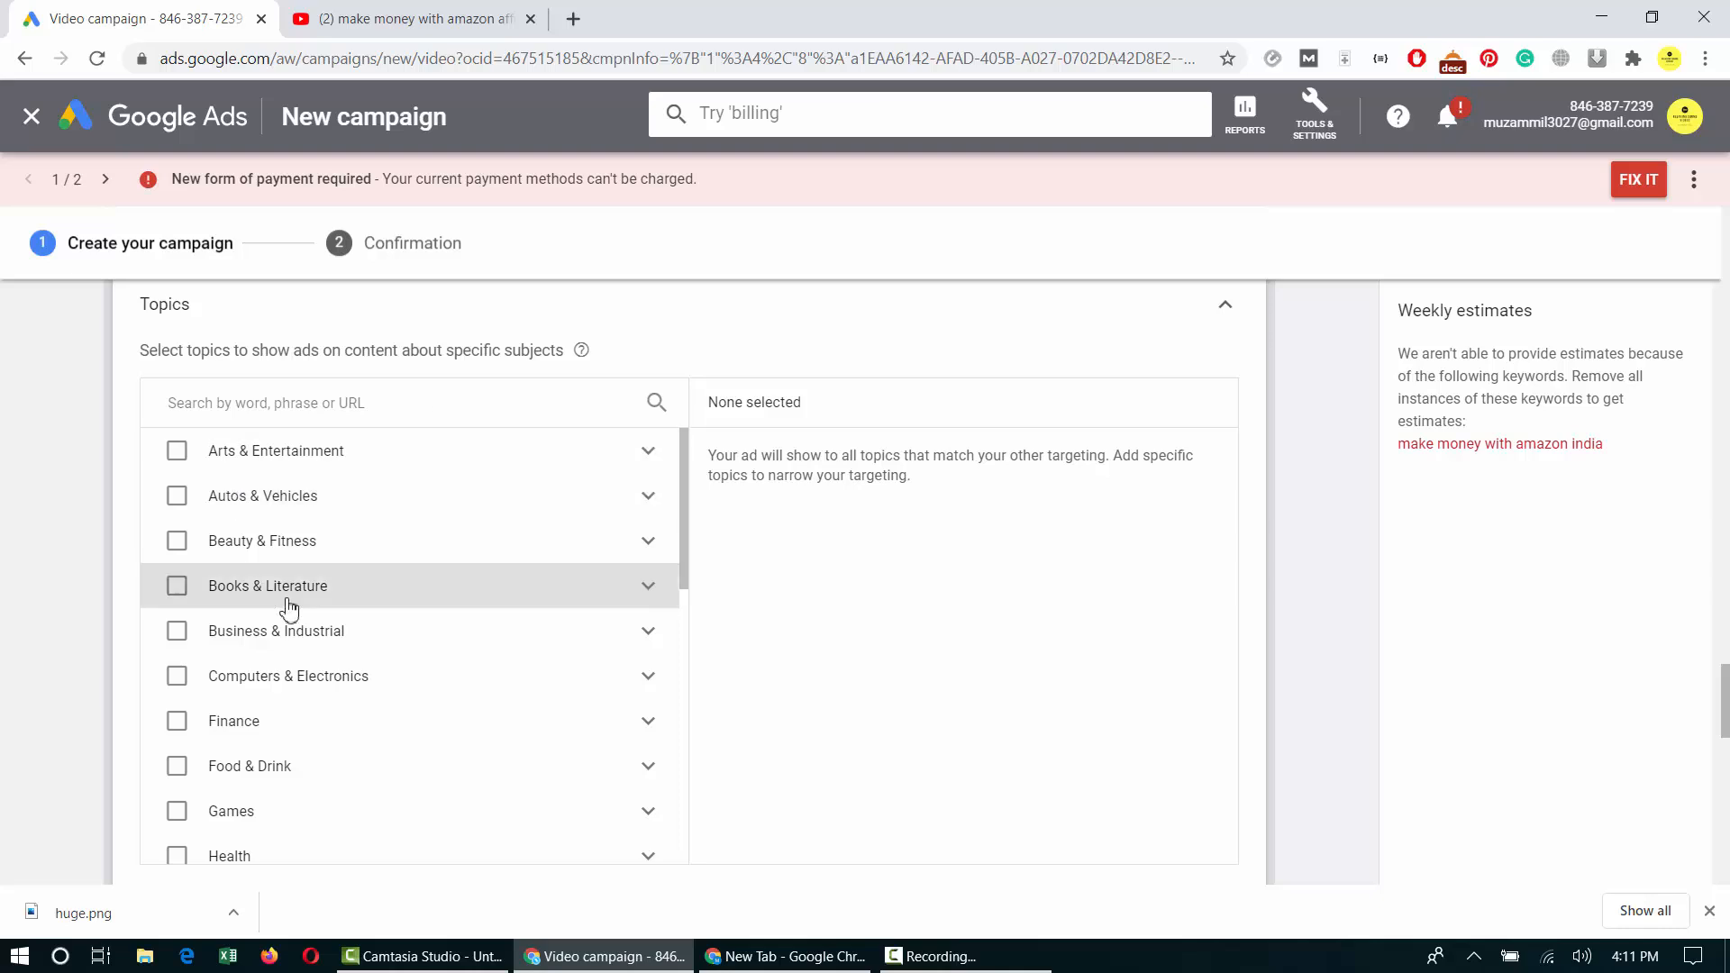
scroll(289, 608, down, 6)
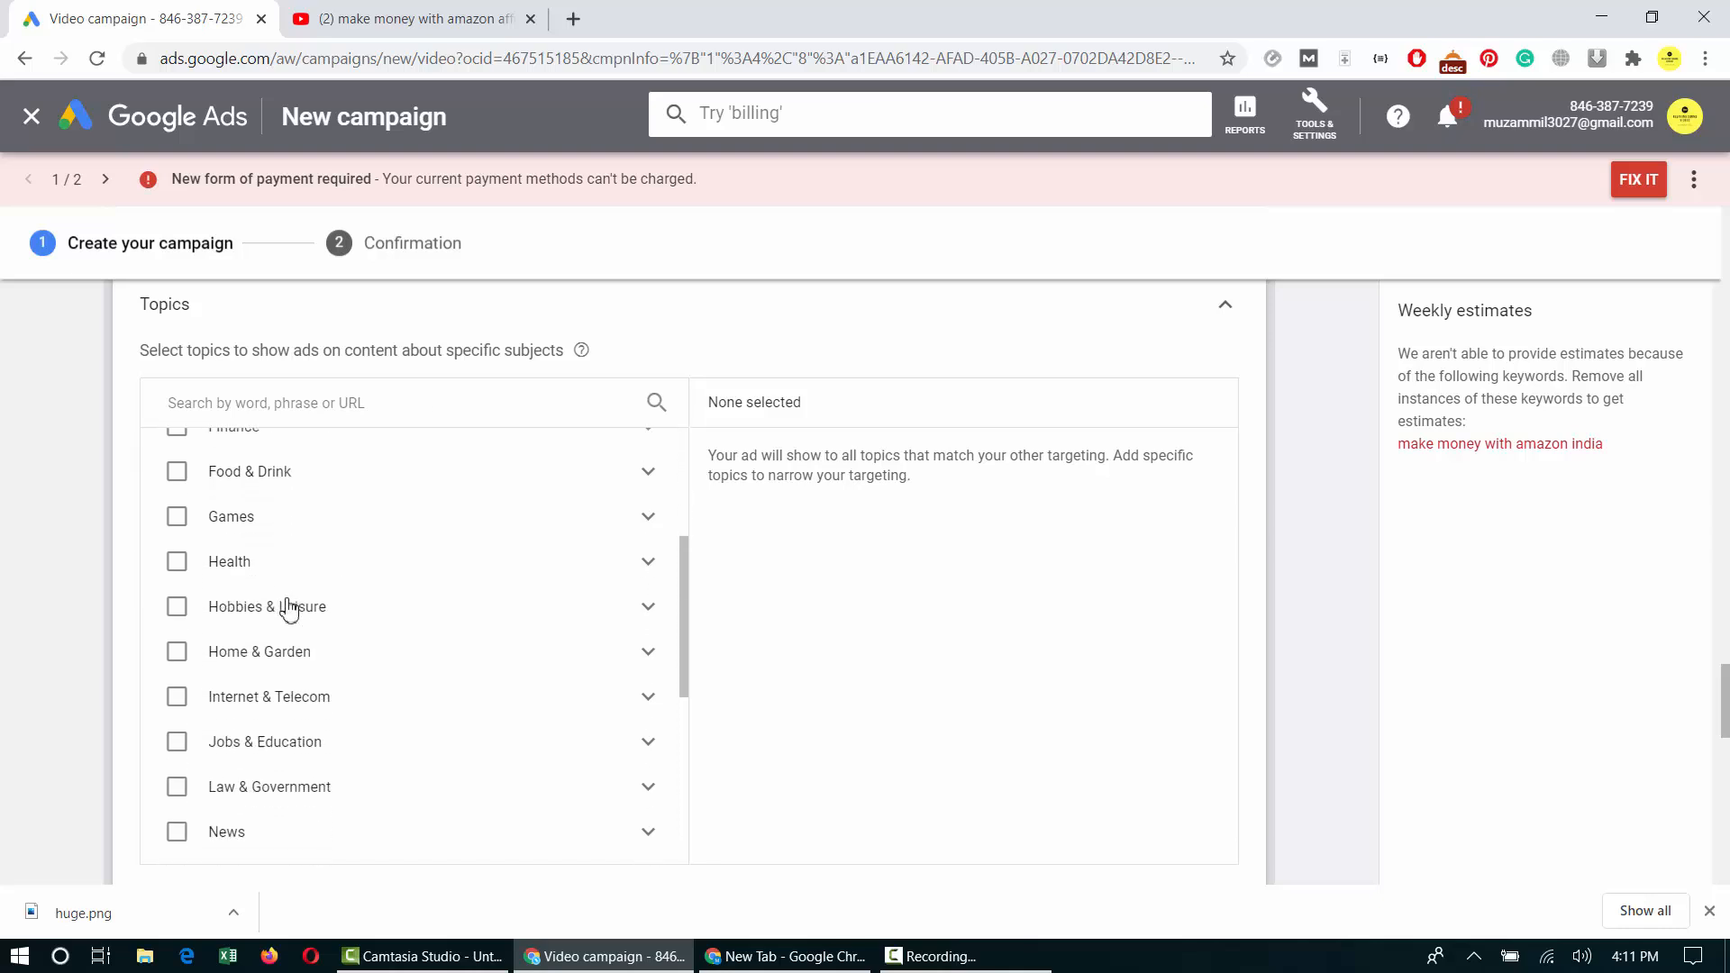
scroll(288, 608, up, 20)
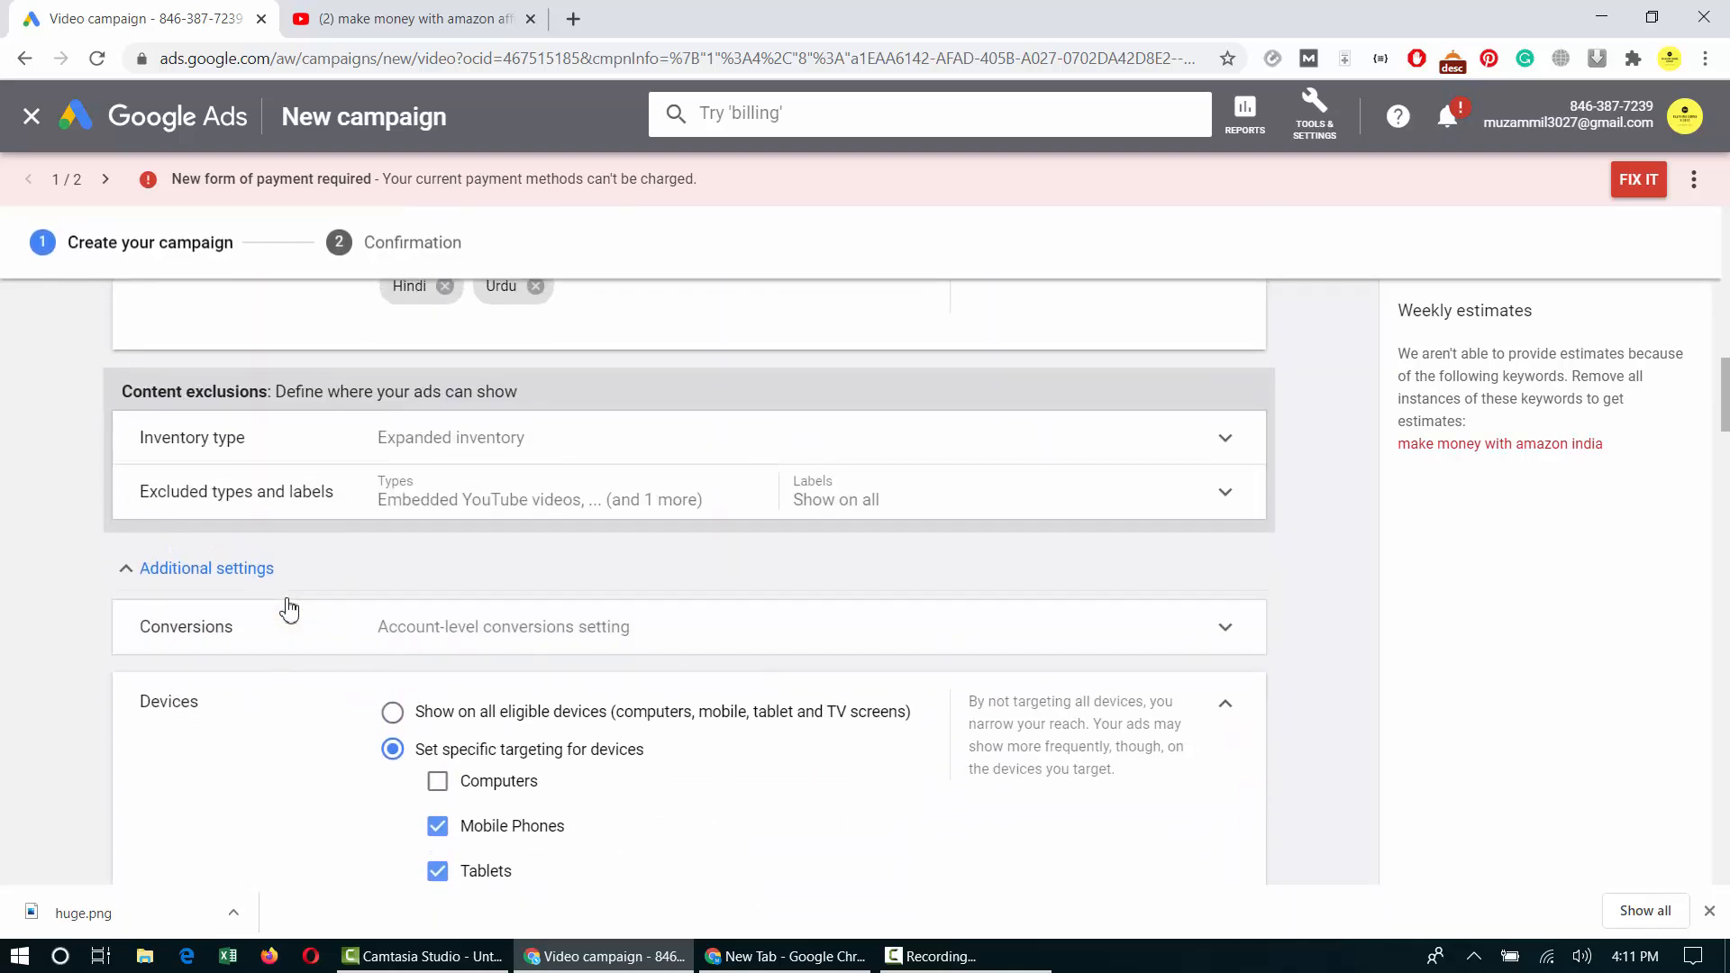
scroll(288, 610, down, 15)
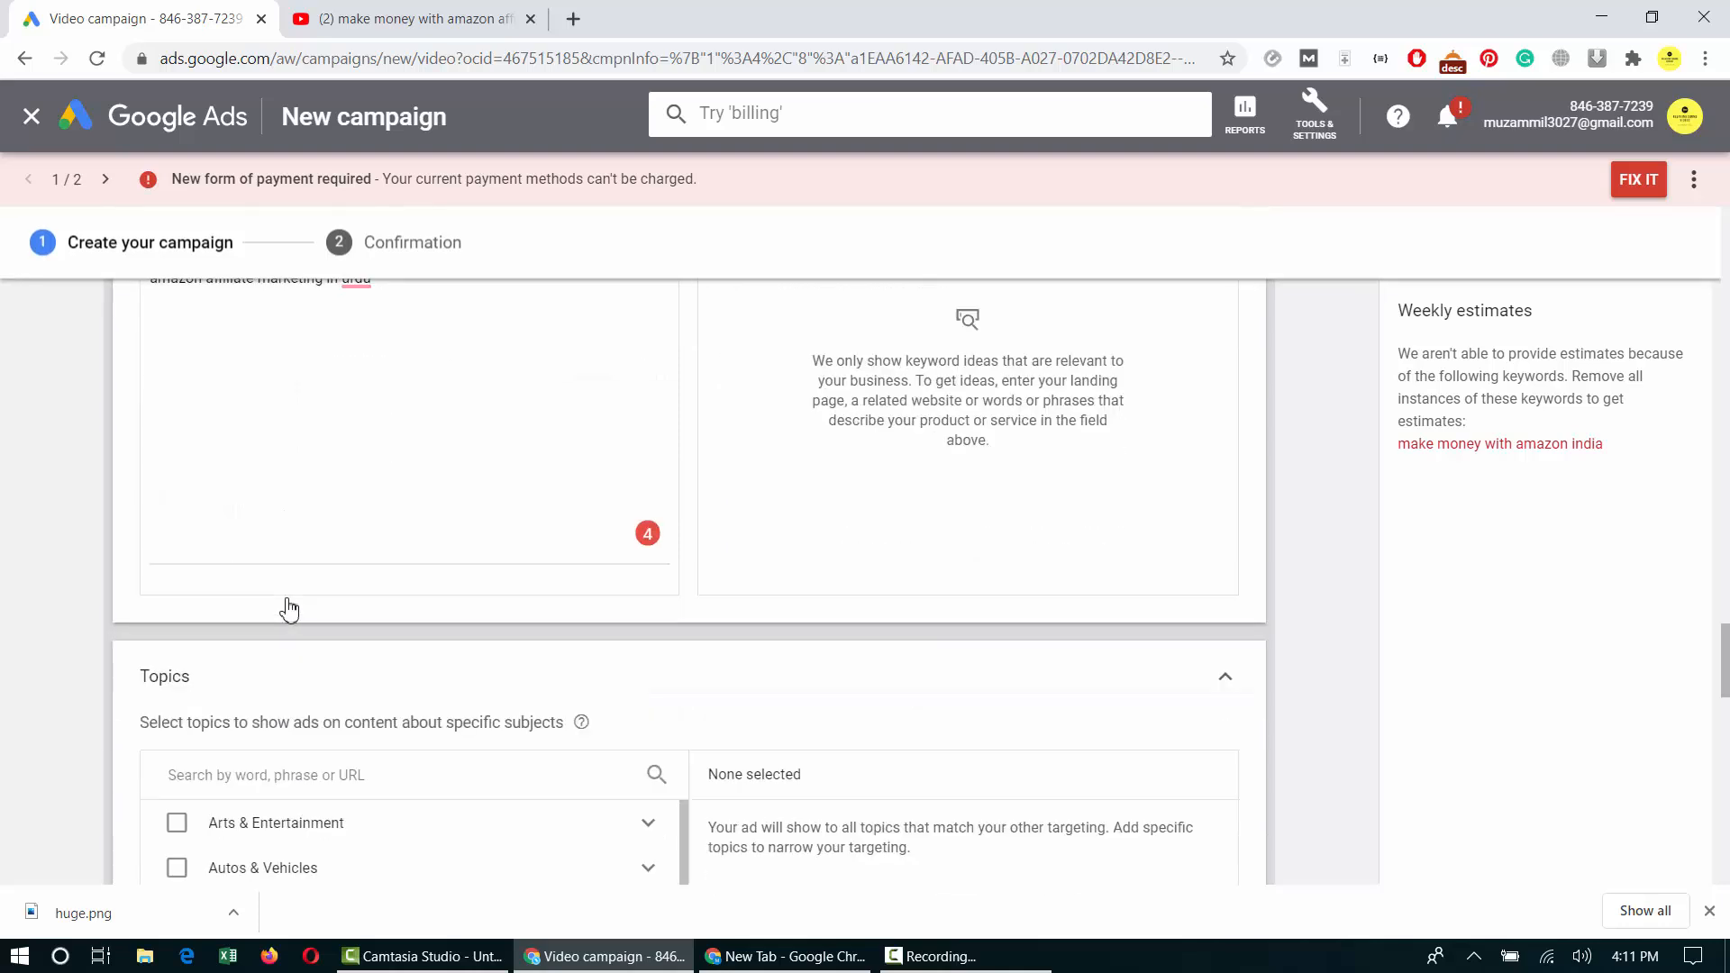
scroll(289, 609, down, 5)
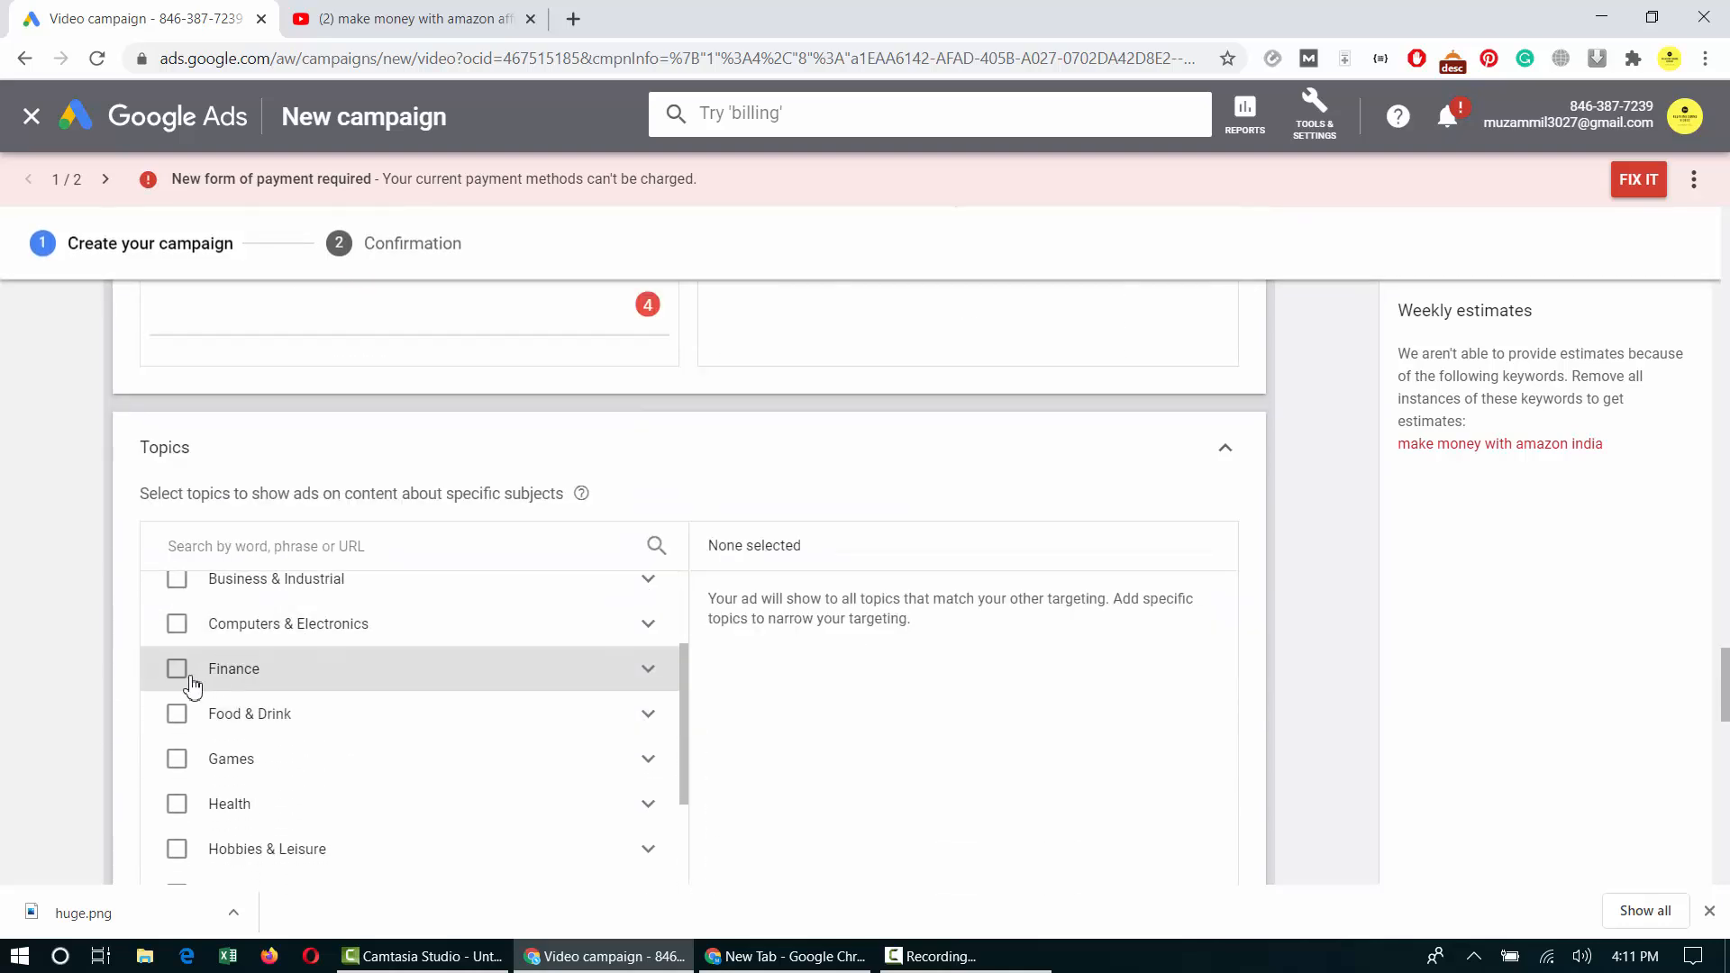
scroll(541, 802, up, 1)
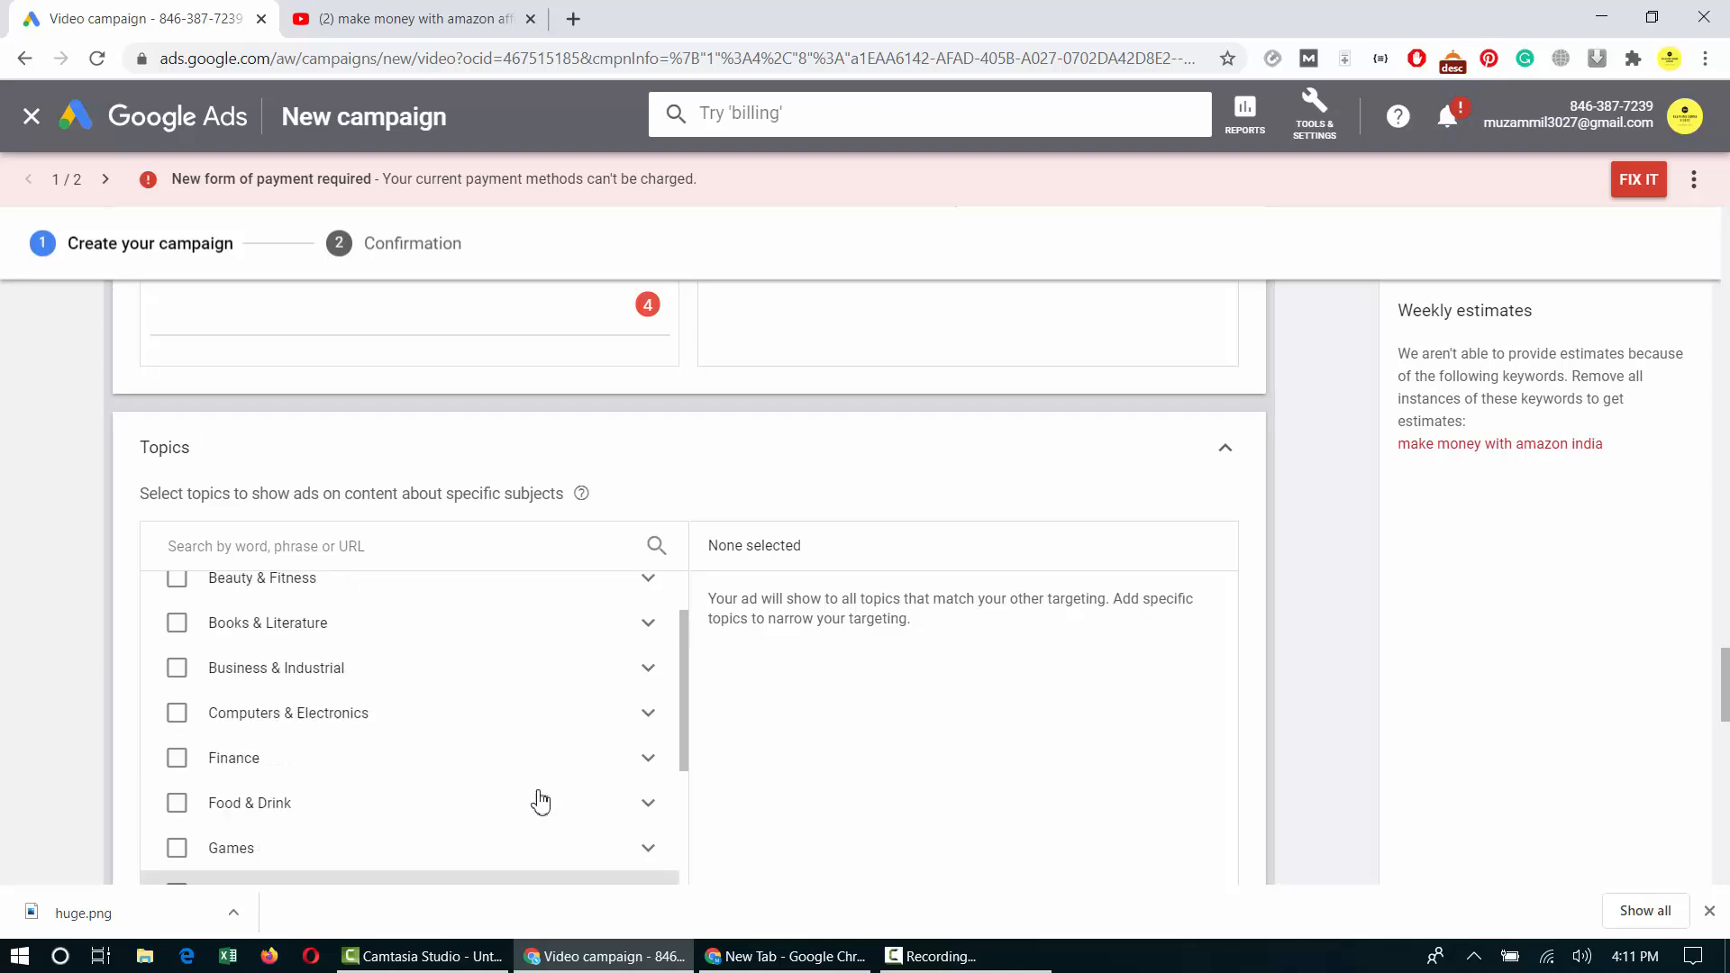
scroll(914, 722, up, 10)
scroll(914, 721, down, 14)
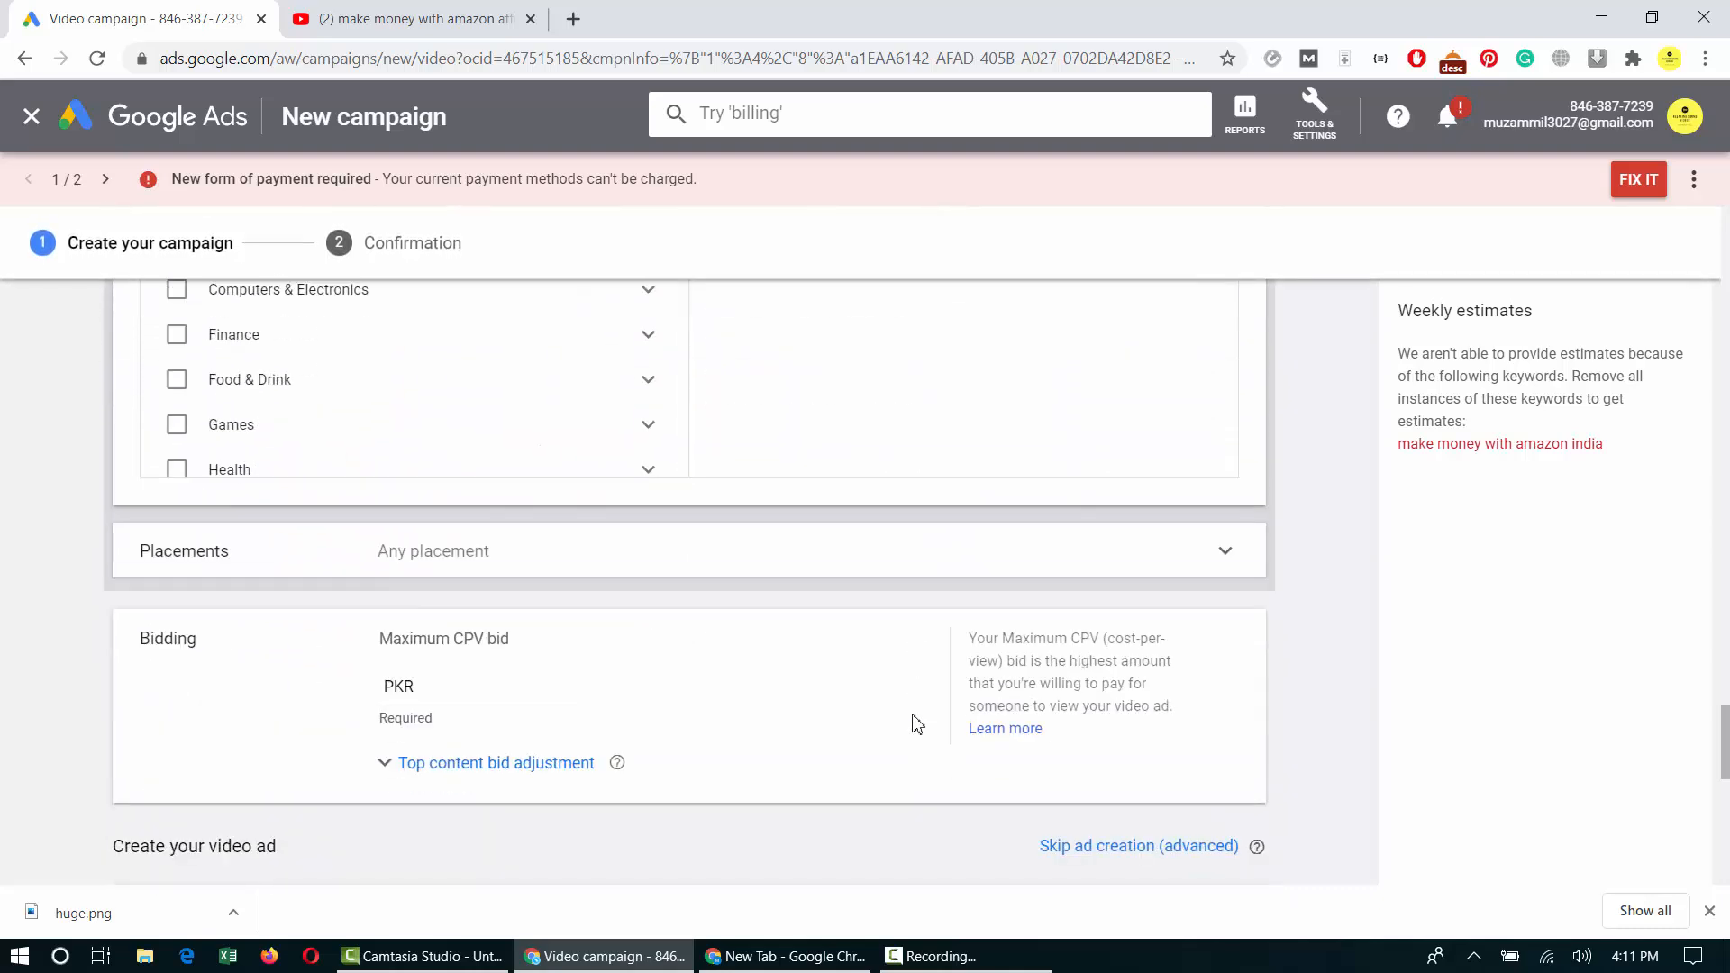
scroll(914, 721, up, 4)
scroll(421, 772, down, 8)
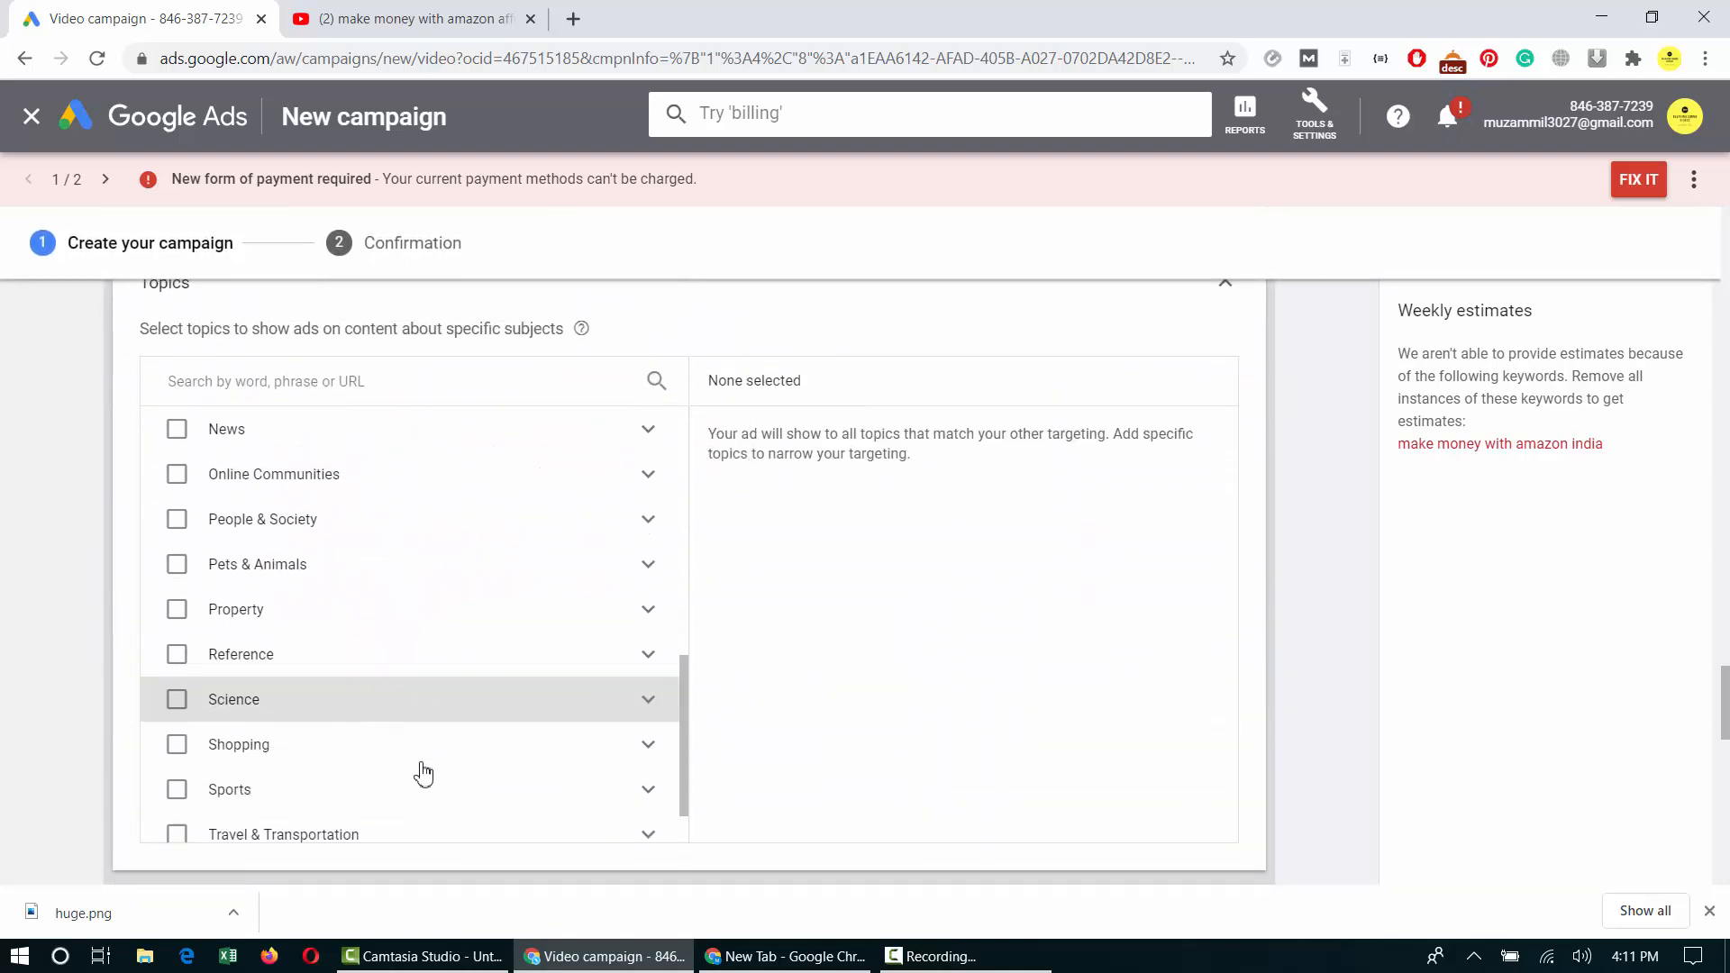
scroll(421, 772, down, 5)
scroll(421, 772, up, 10)
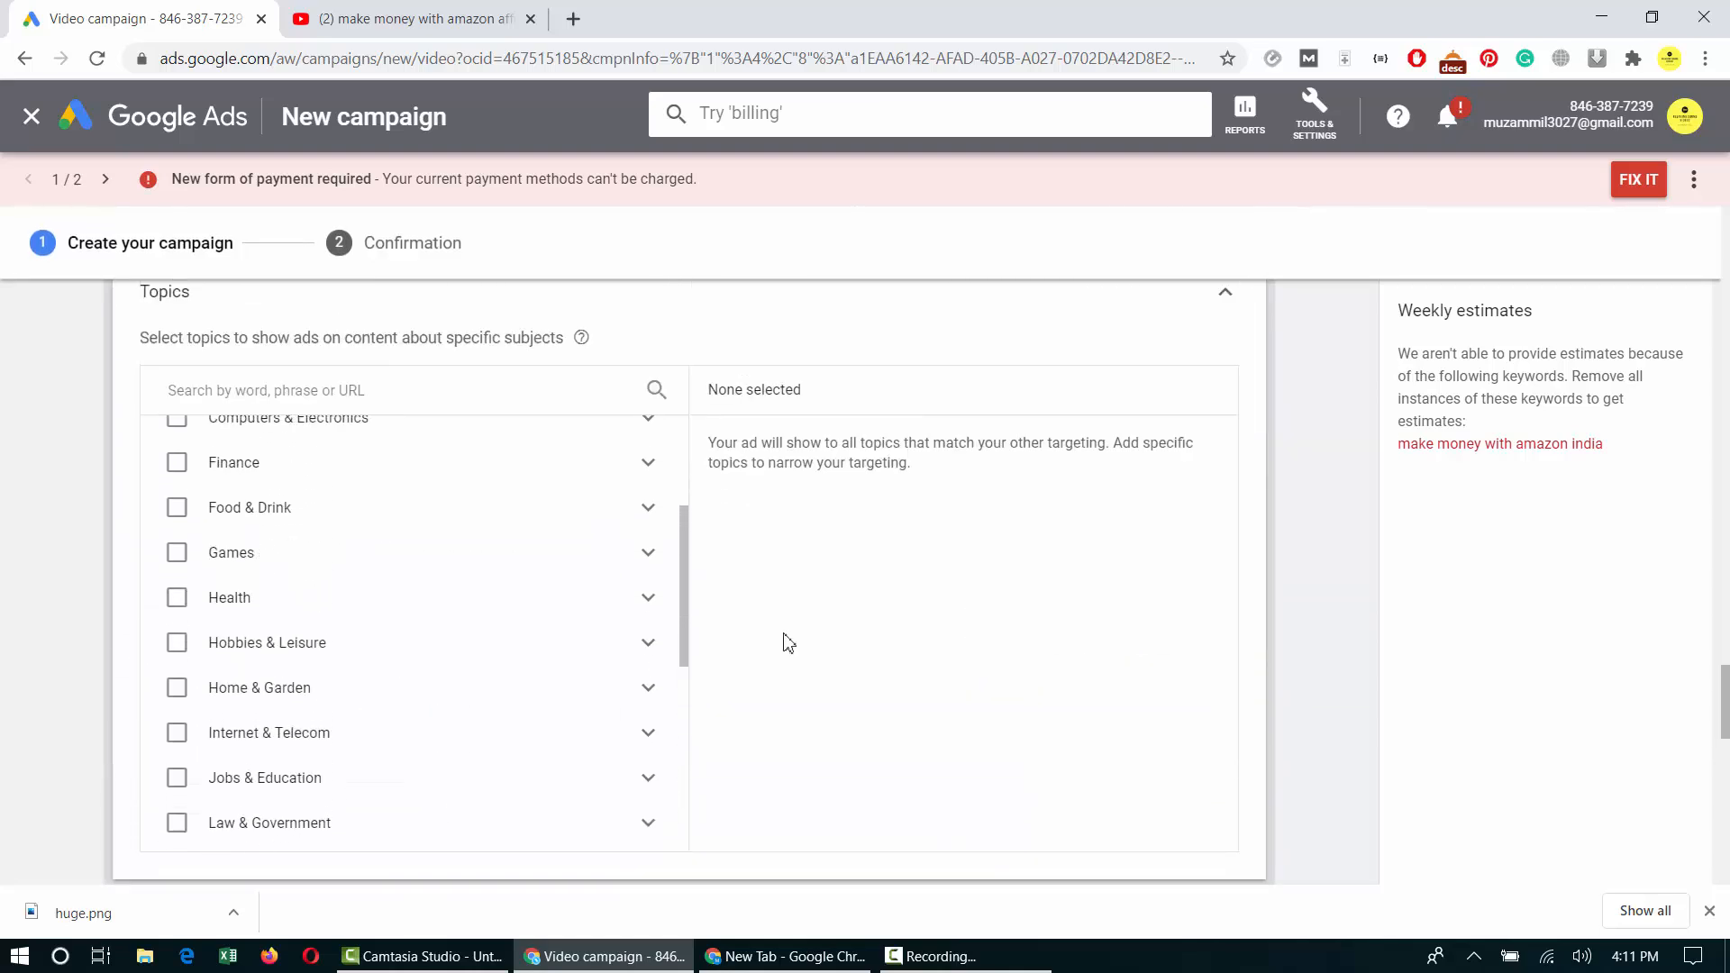
Close the Topics targeting and look through the Placements options without selecting any.
scroll(788, 643, up, 3)
click(1227, 553)
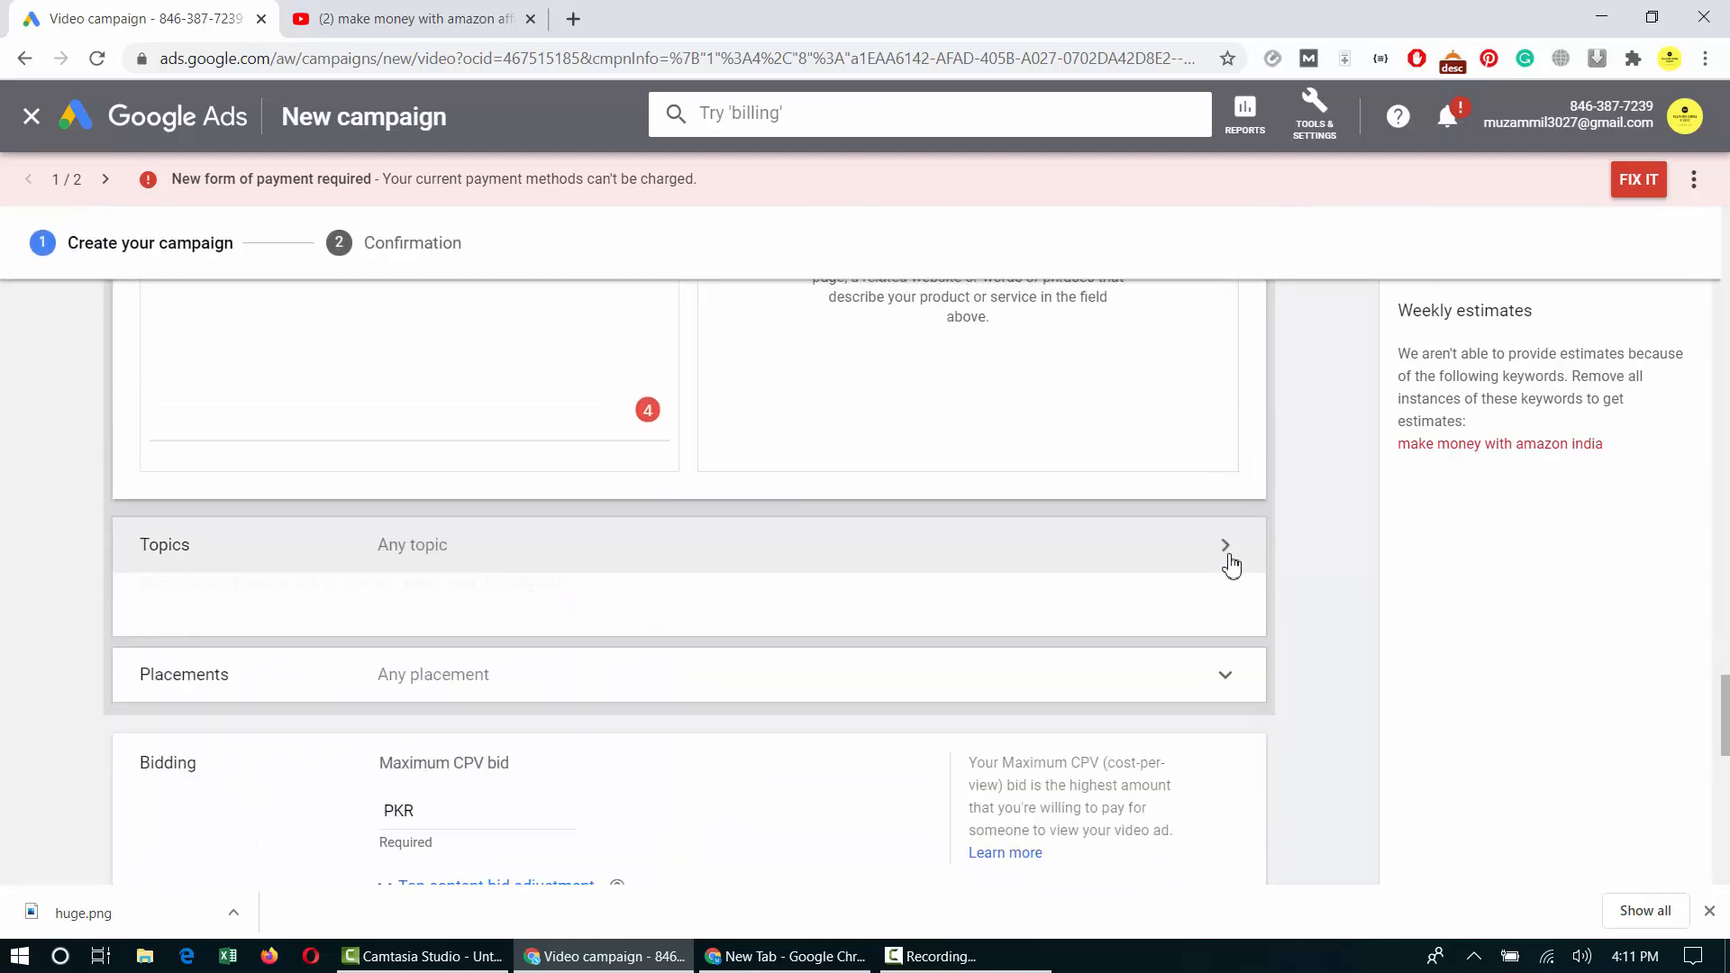
click(760, 618)
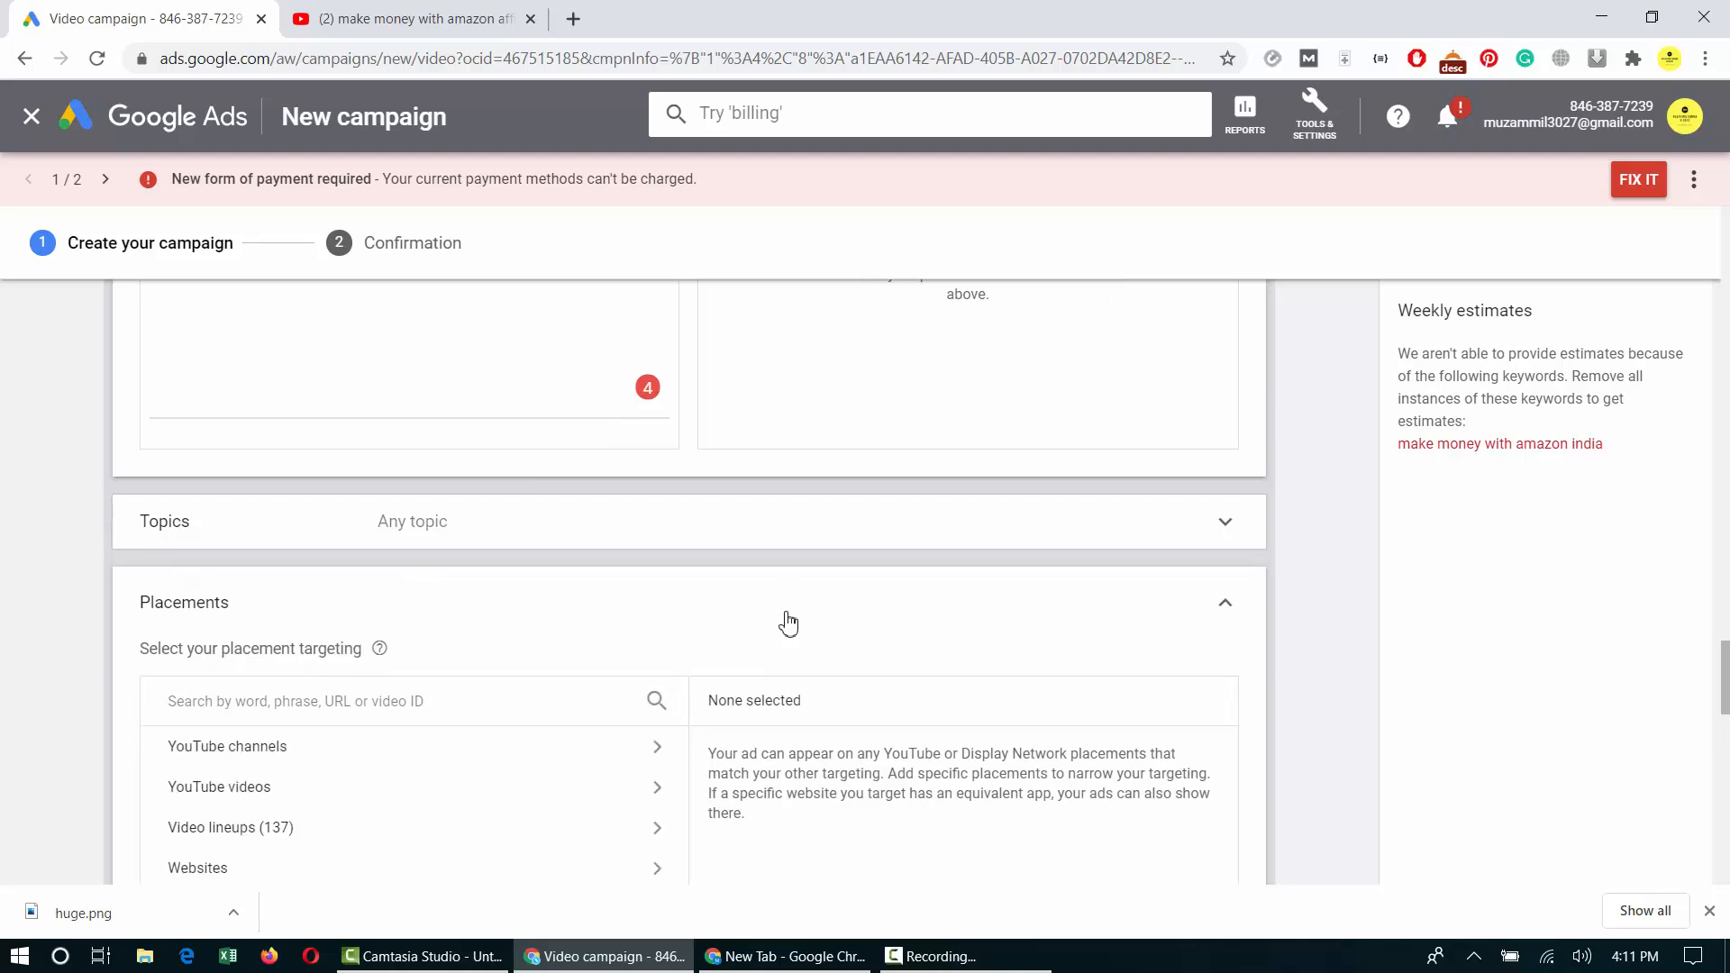
scroll(788, 623, down, 2)
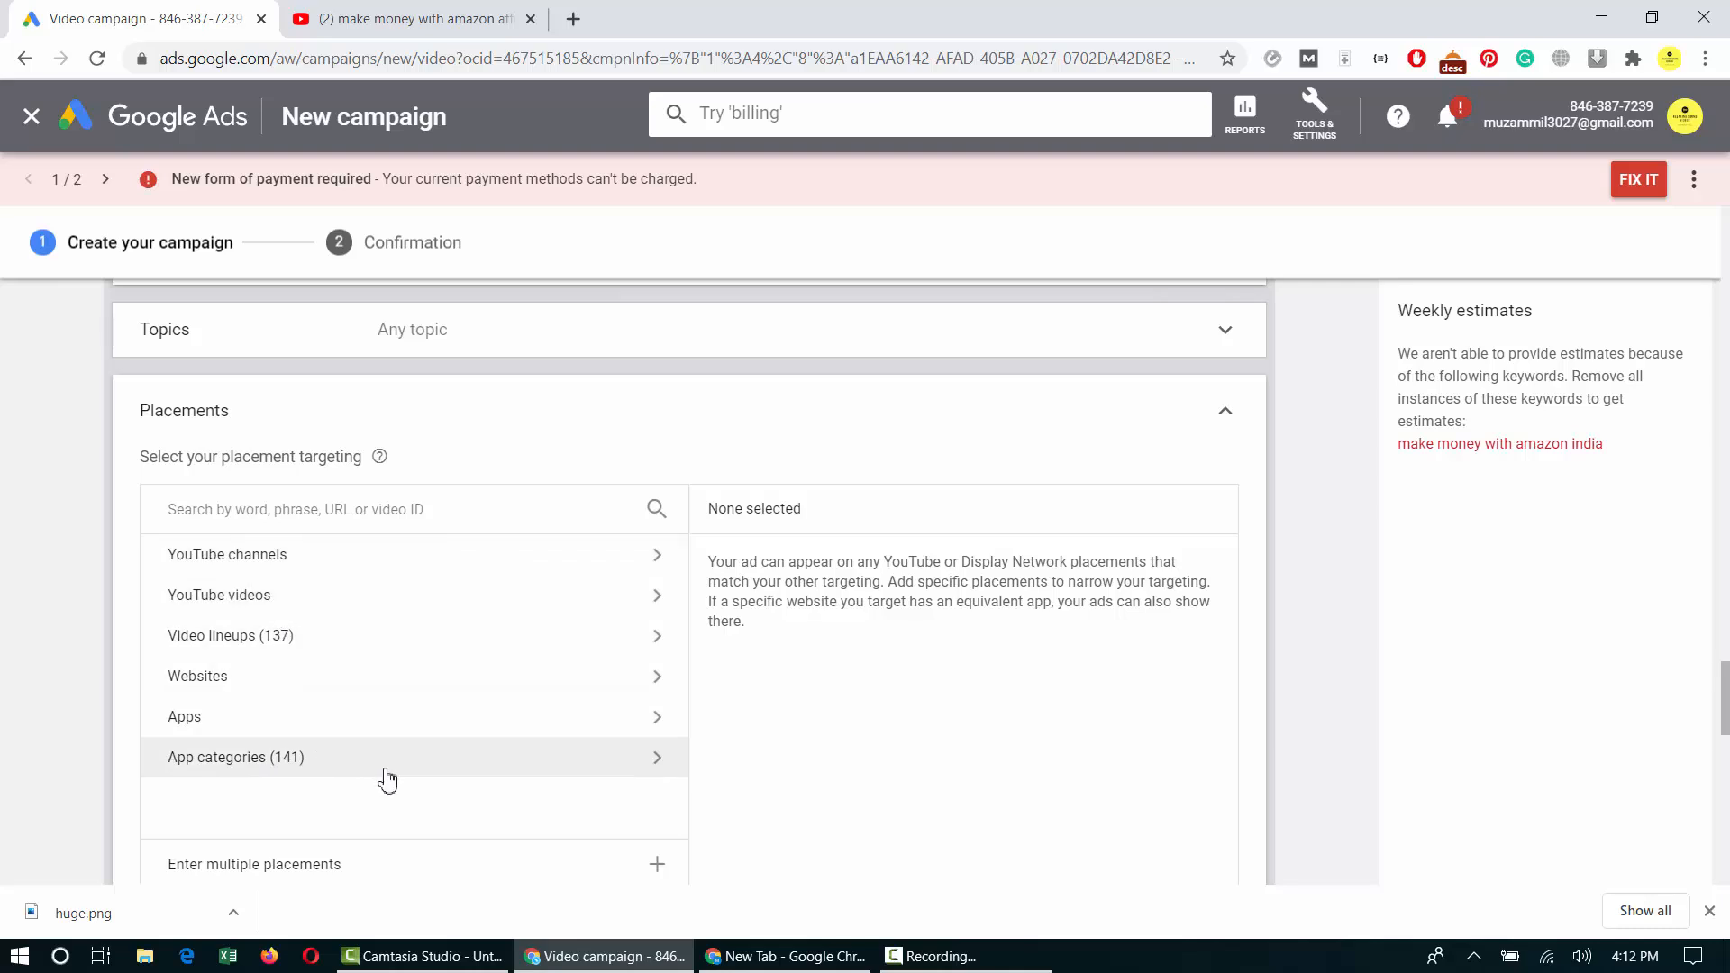
click(1221, 416)
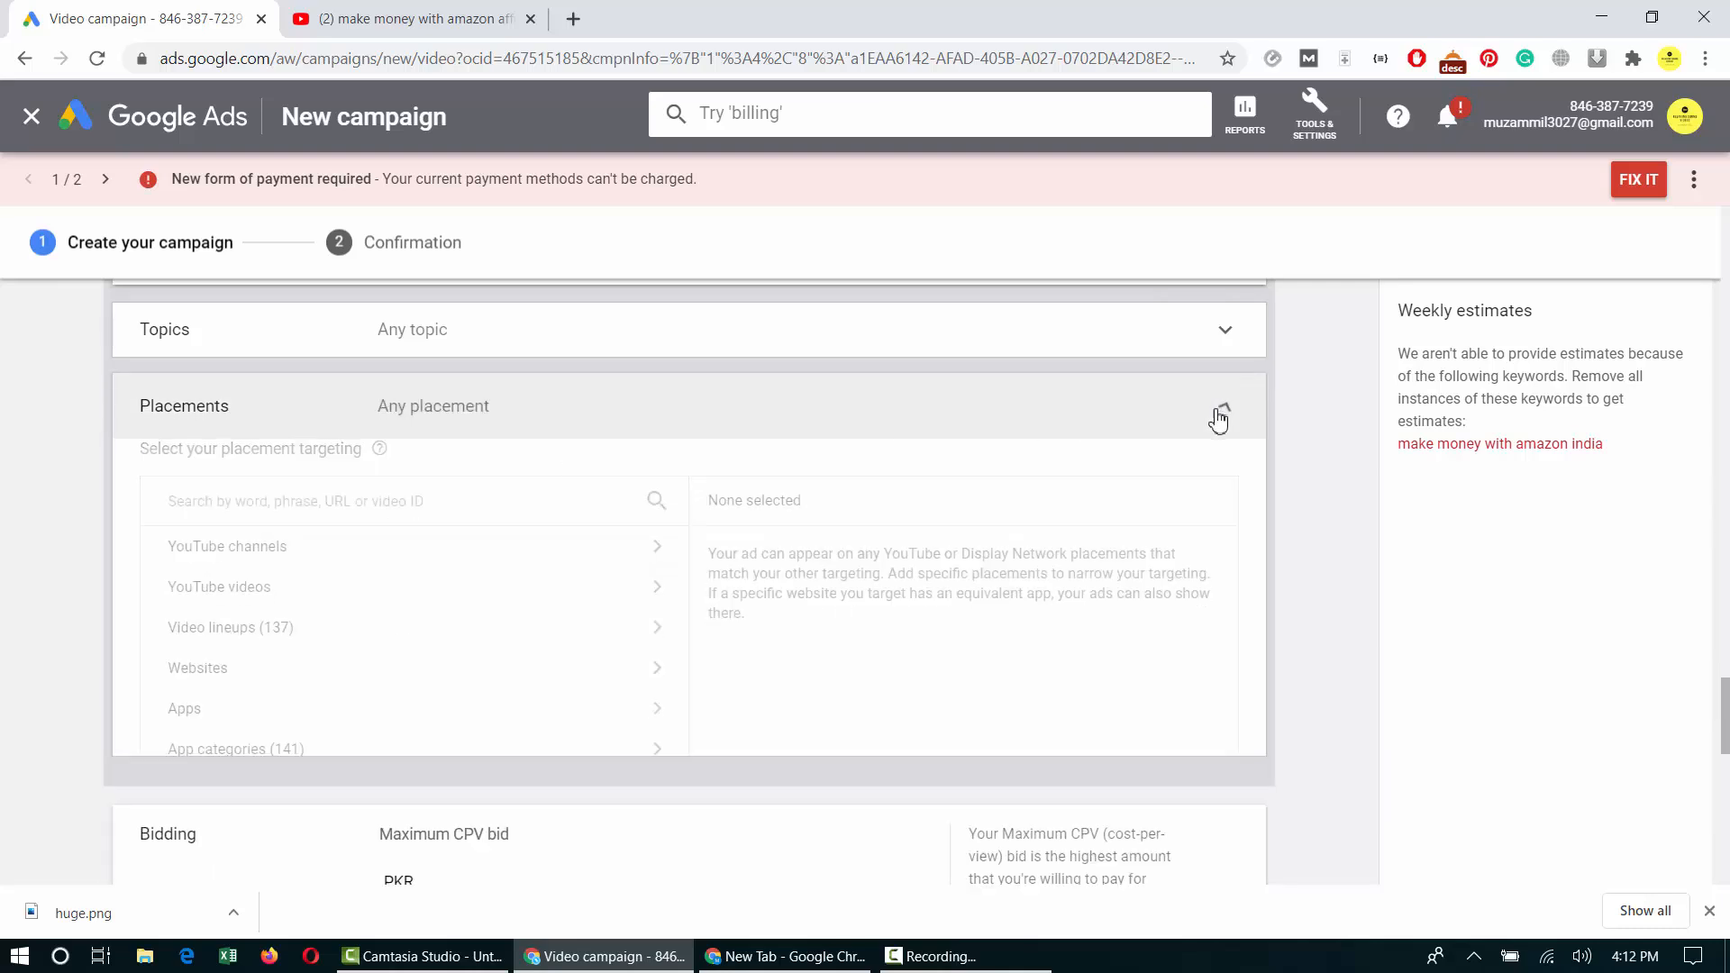
Set the ad group's Maximum CPV bid to PKR 1.
click(477, 537)
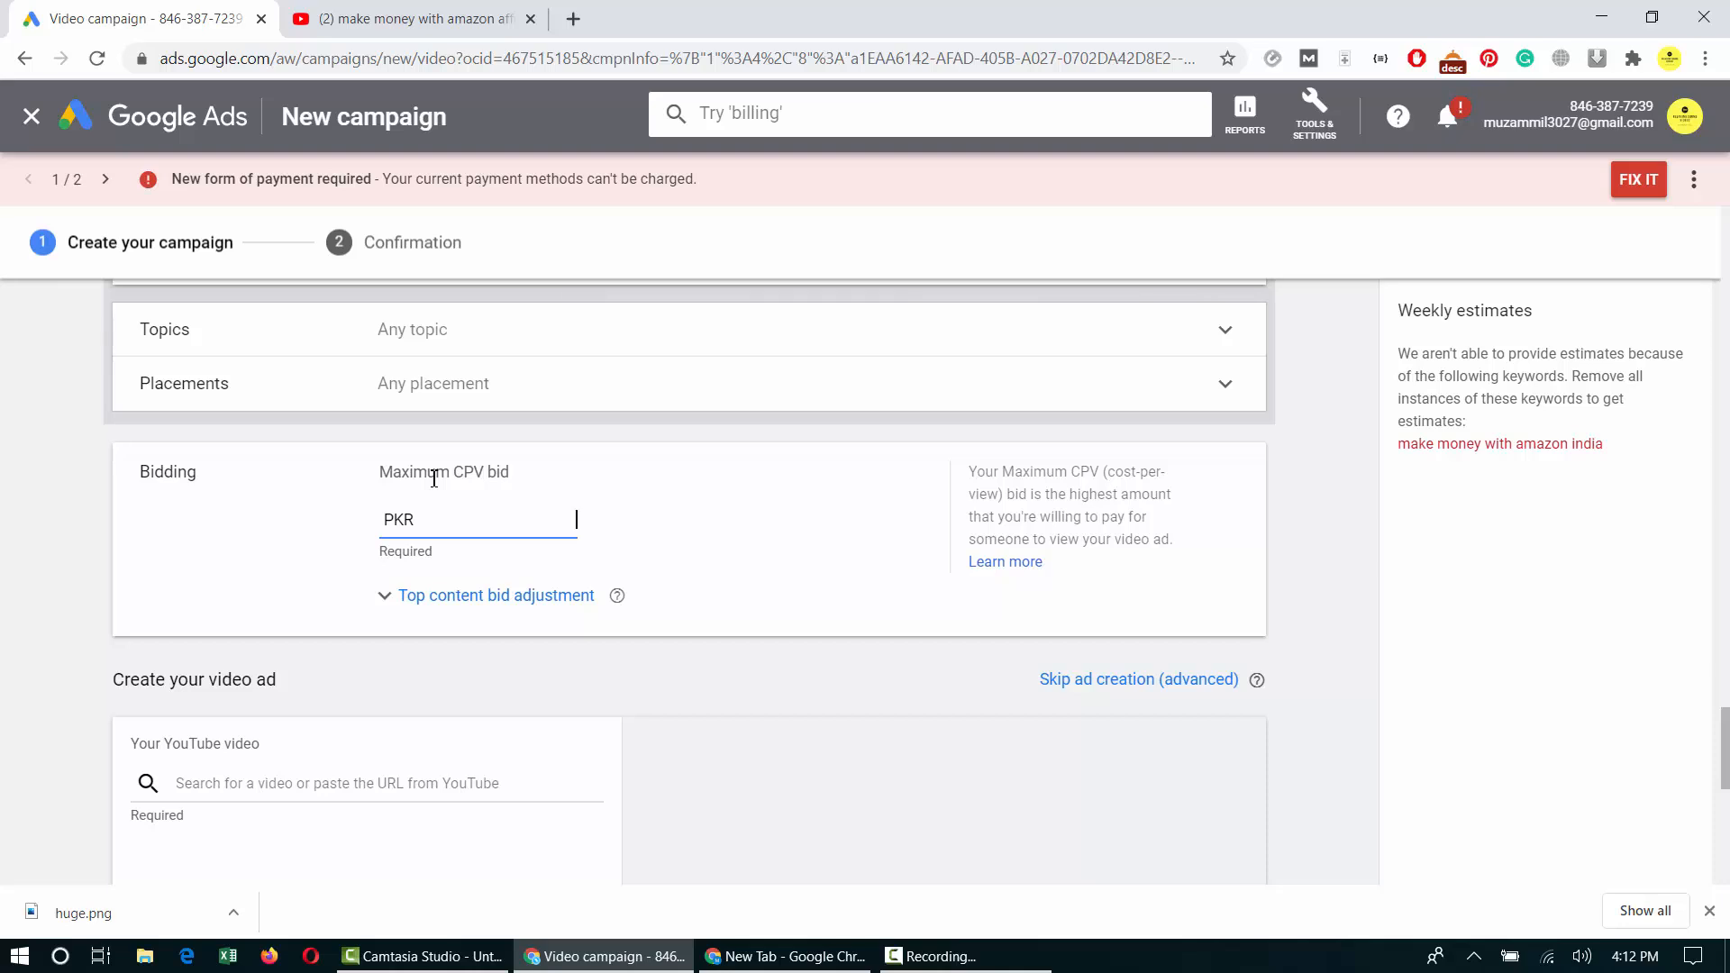
text(0)
key(BackSpace)
text(1)
click(146, 528)
scroll(982, 628, up, 3)
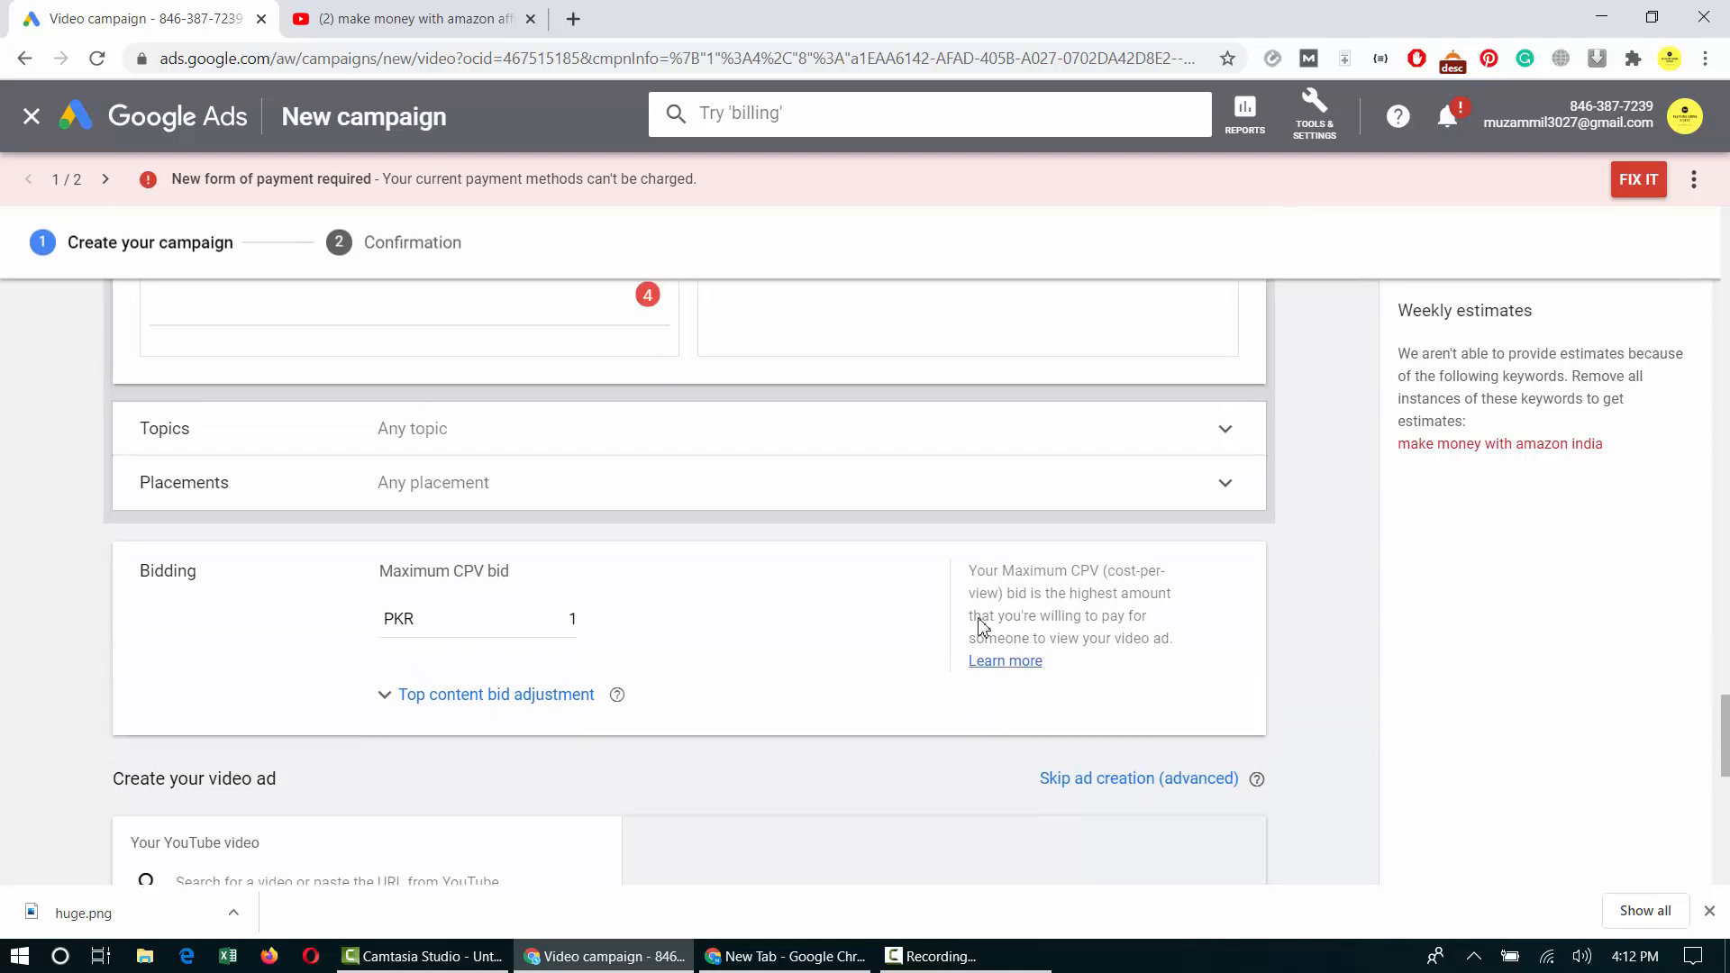
Check the Weekly estimates note against the bid and targeting settings.
click(554, 801)
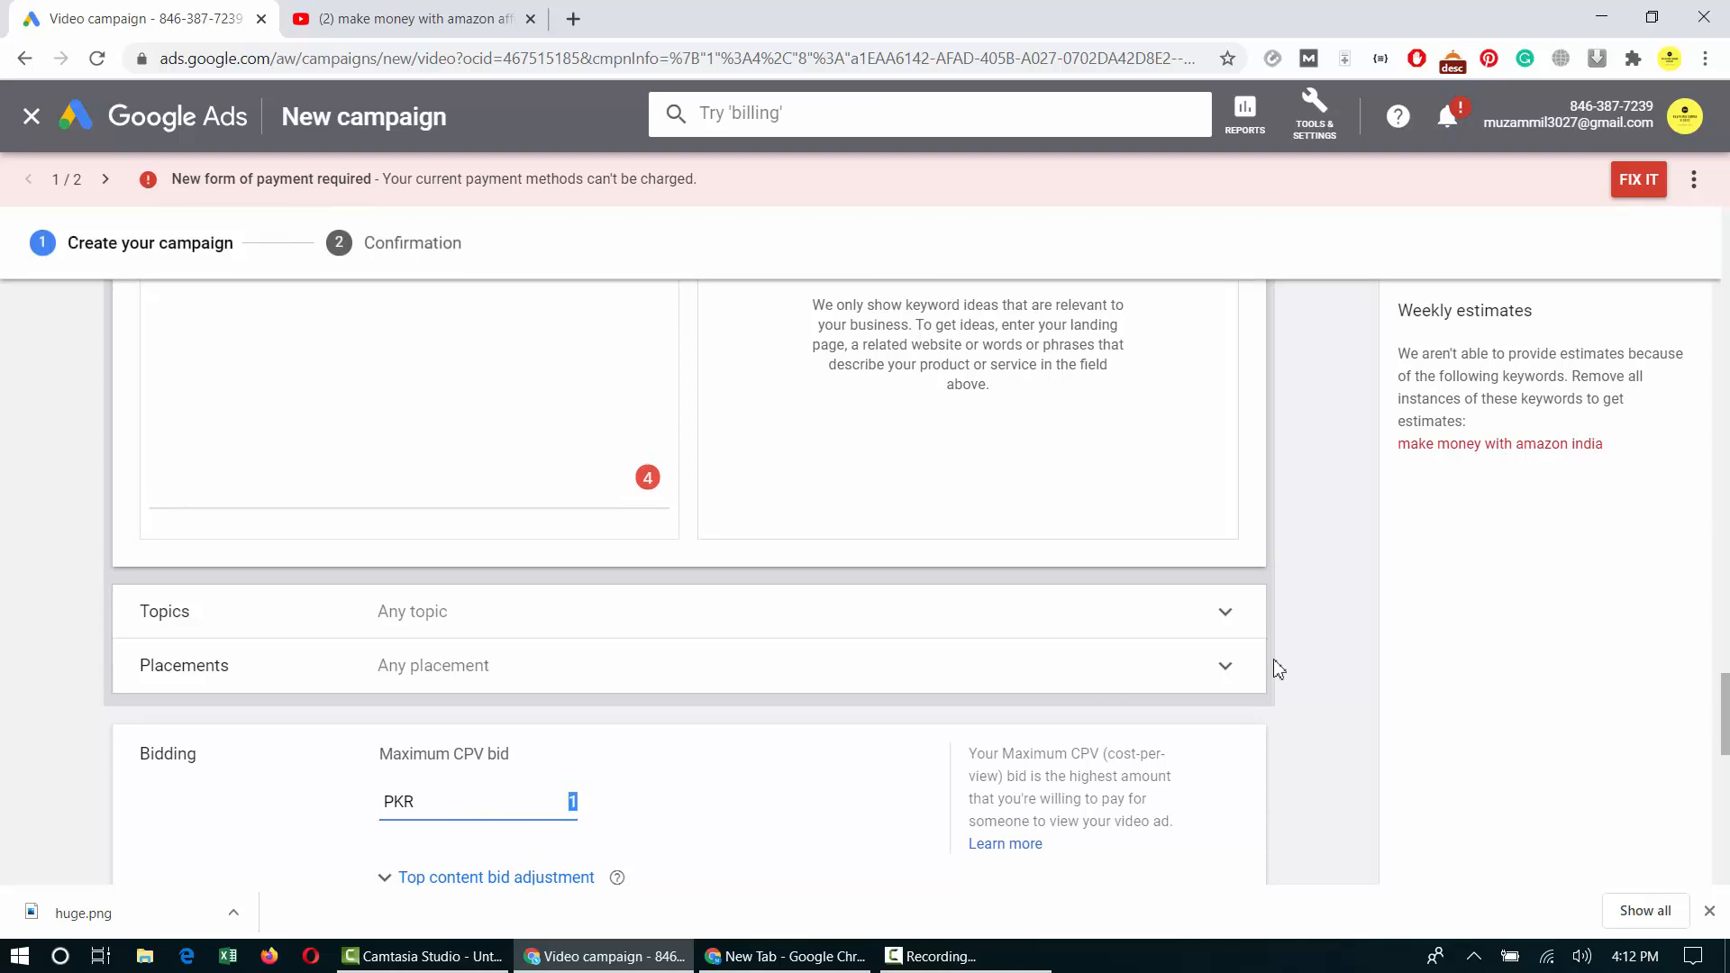
scroll(1277, 668, up, 3)
scroll(1277, 669, down, 5)
scroll(1474, 445, up, 7)
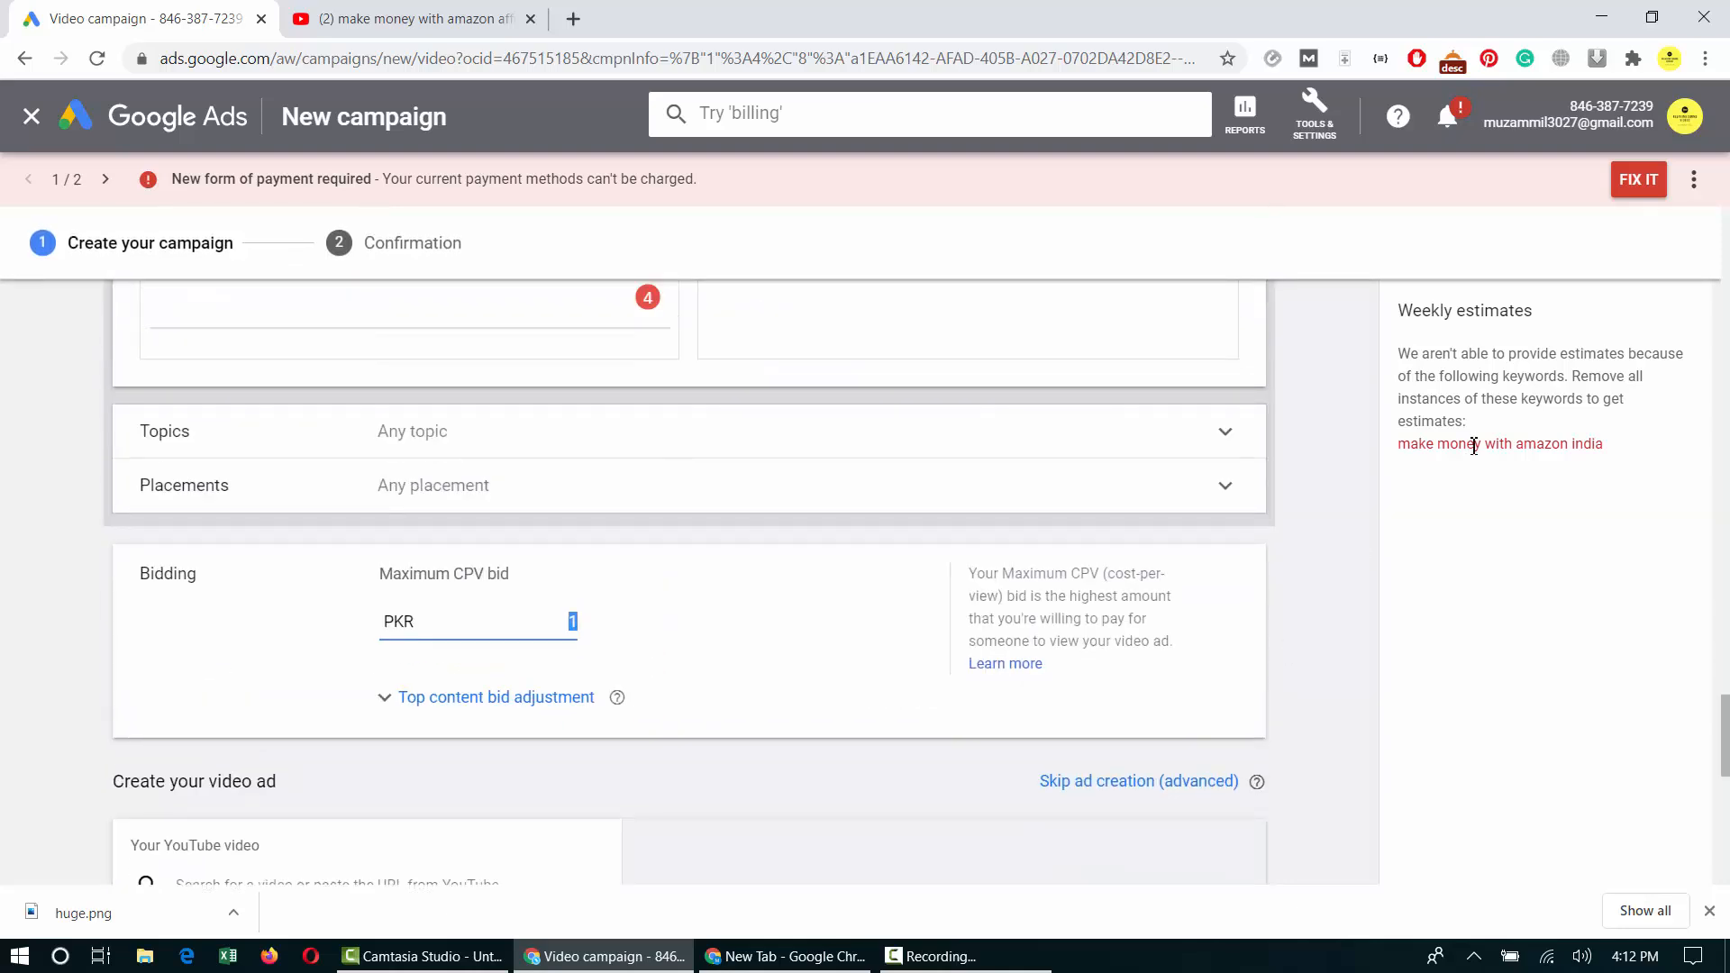
scroll(1475, 442, down, 6)
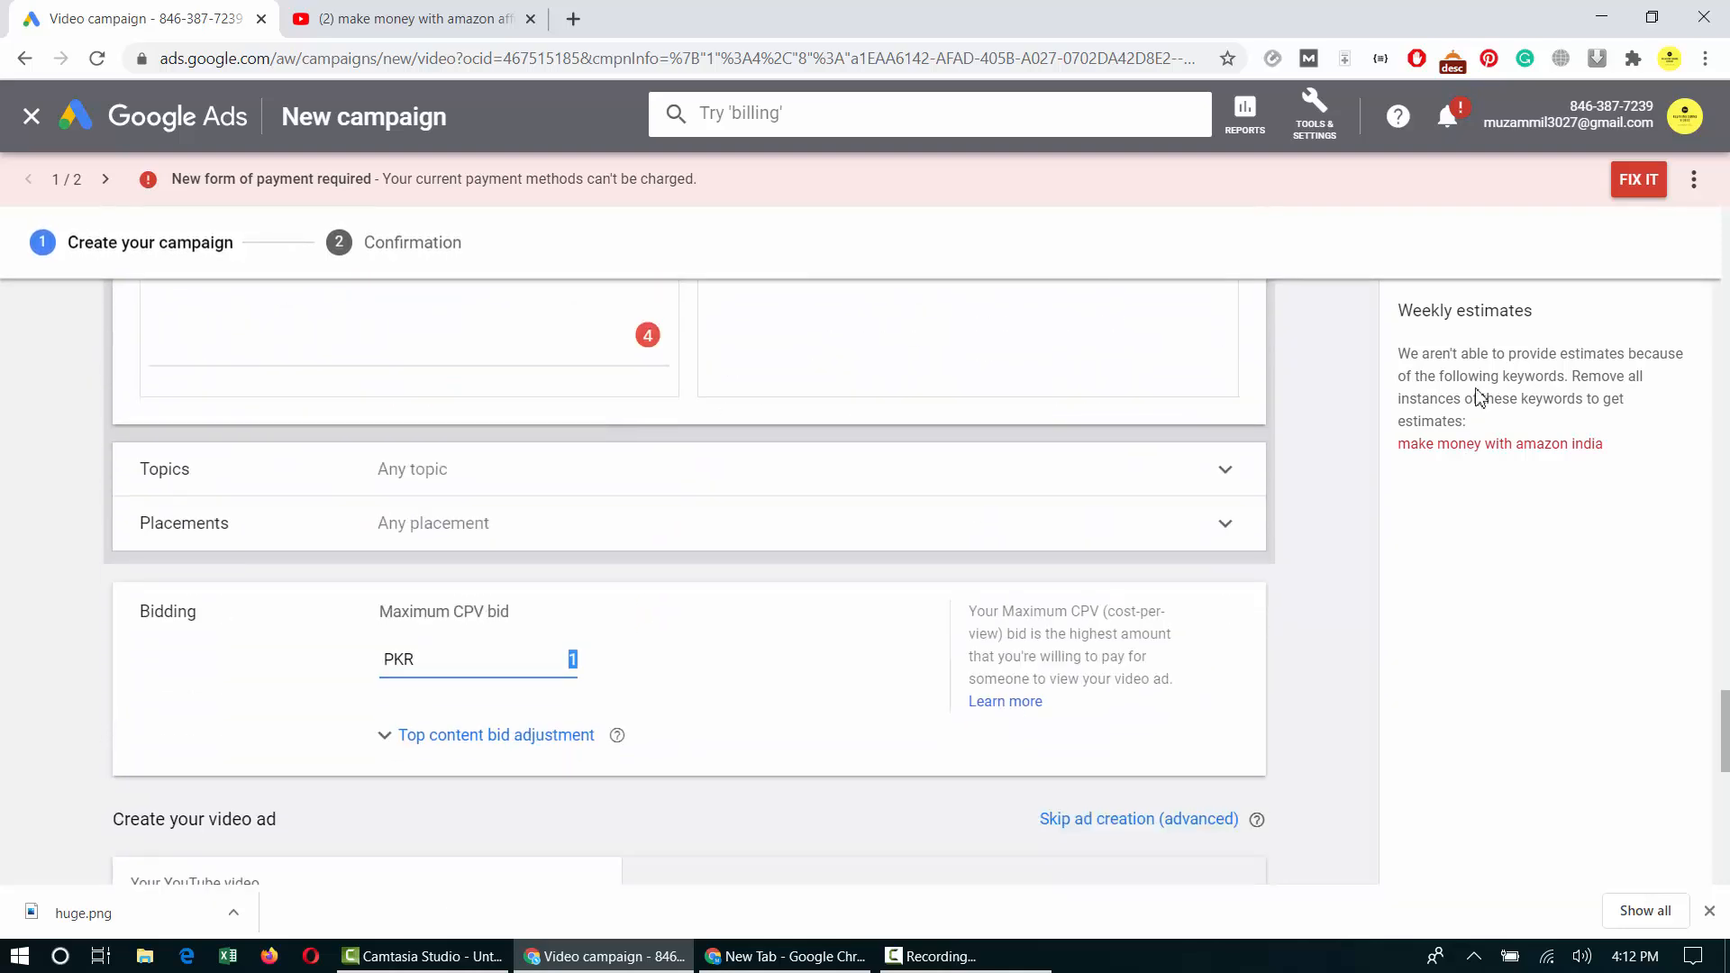
click(743, 692)
Search for "amazon autopilot website" and choose the 21:54 video beginning "How To Make Amazon Affiliate Marketing" for the ad.
scroll(1059, 637, down, 5)
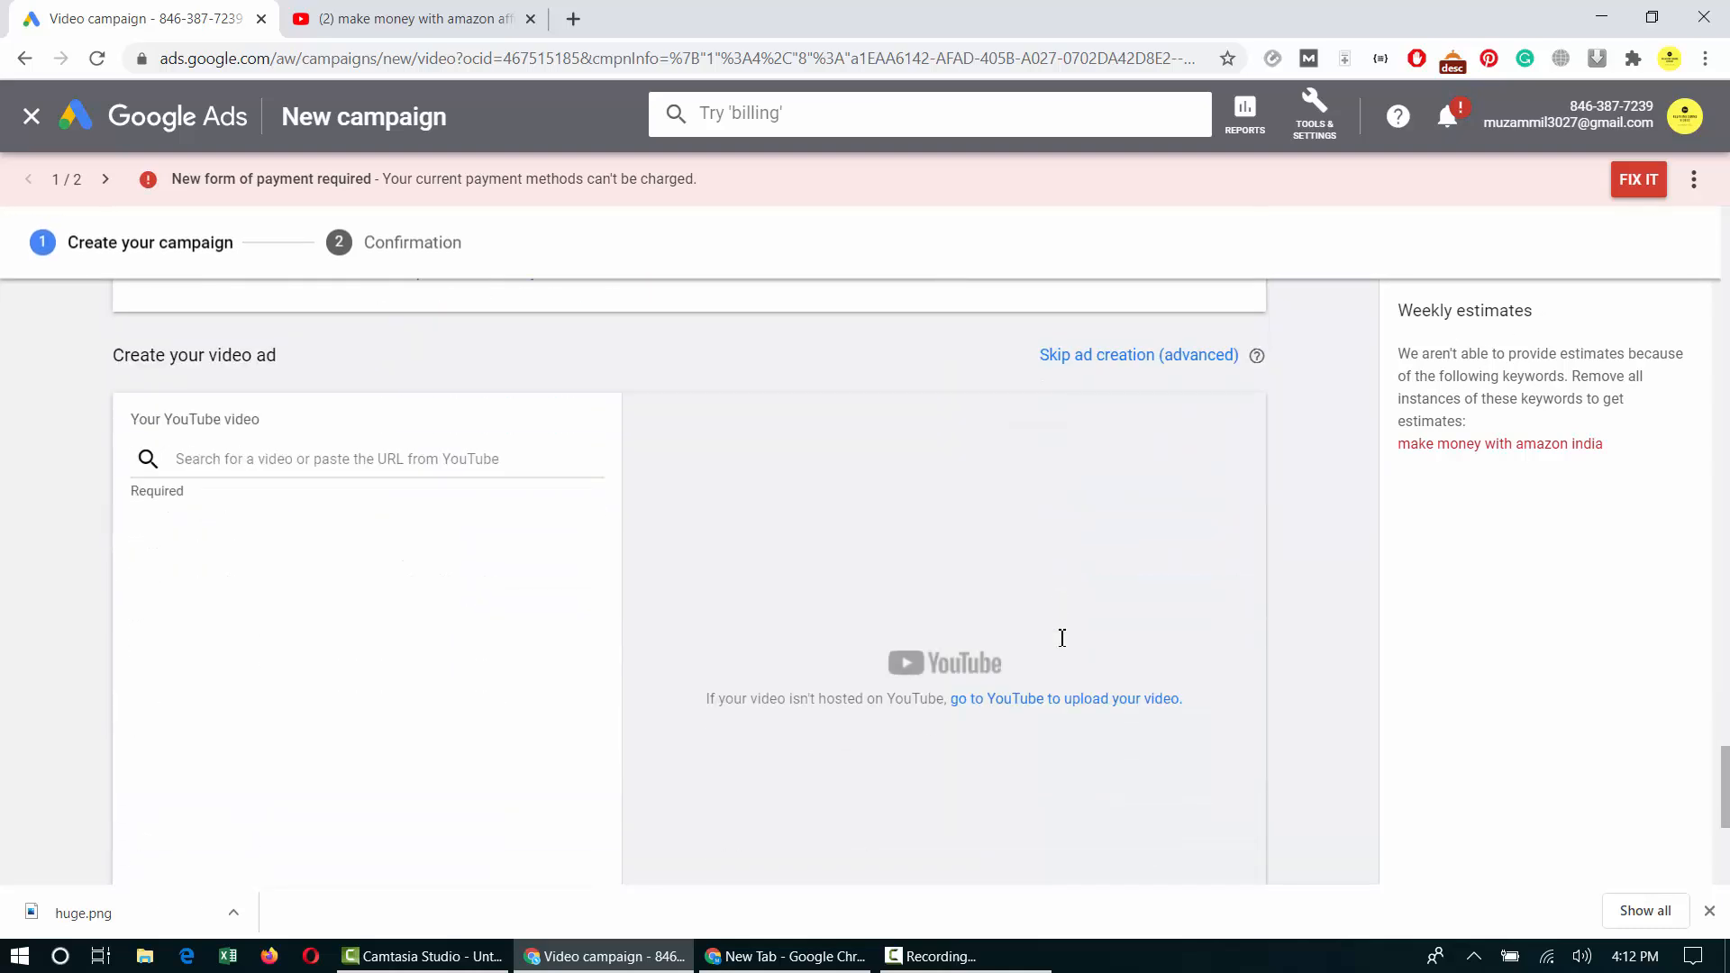
scroll(524, 638, up, 3)
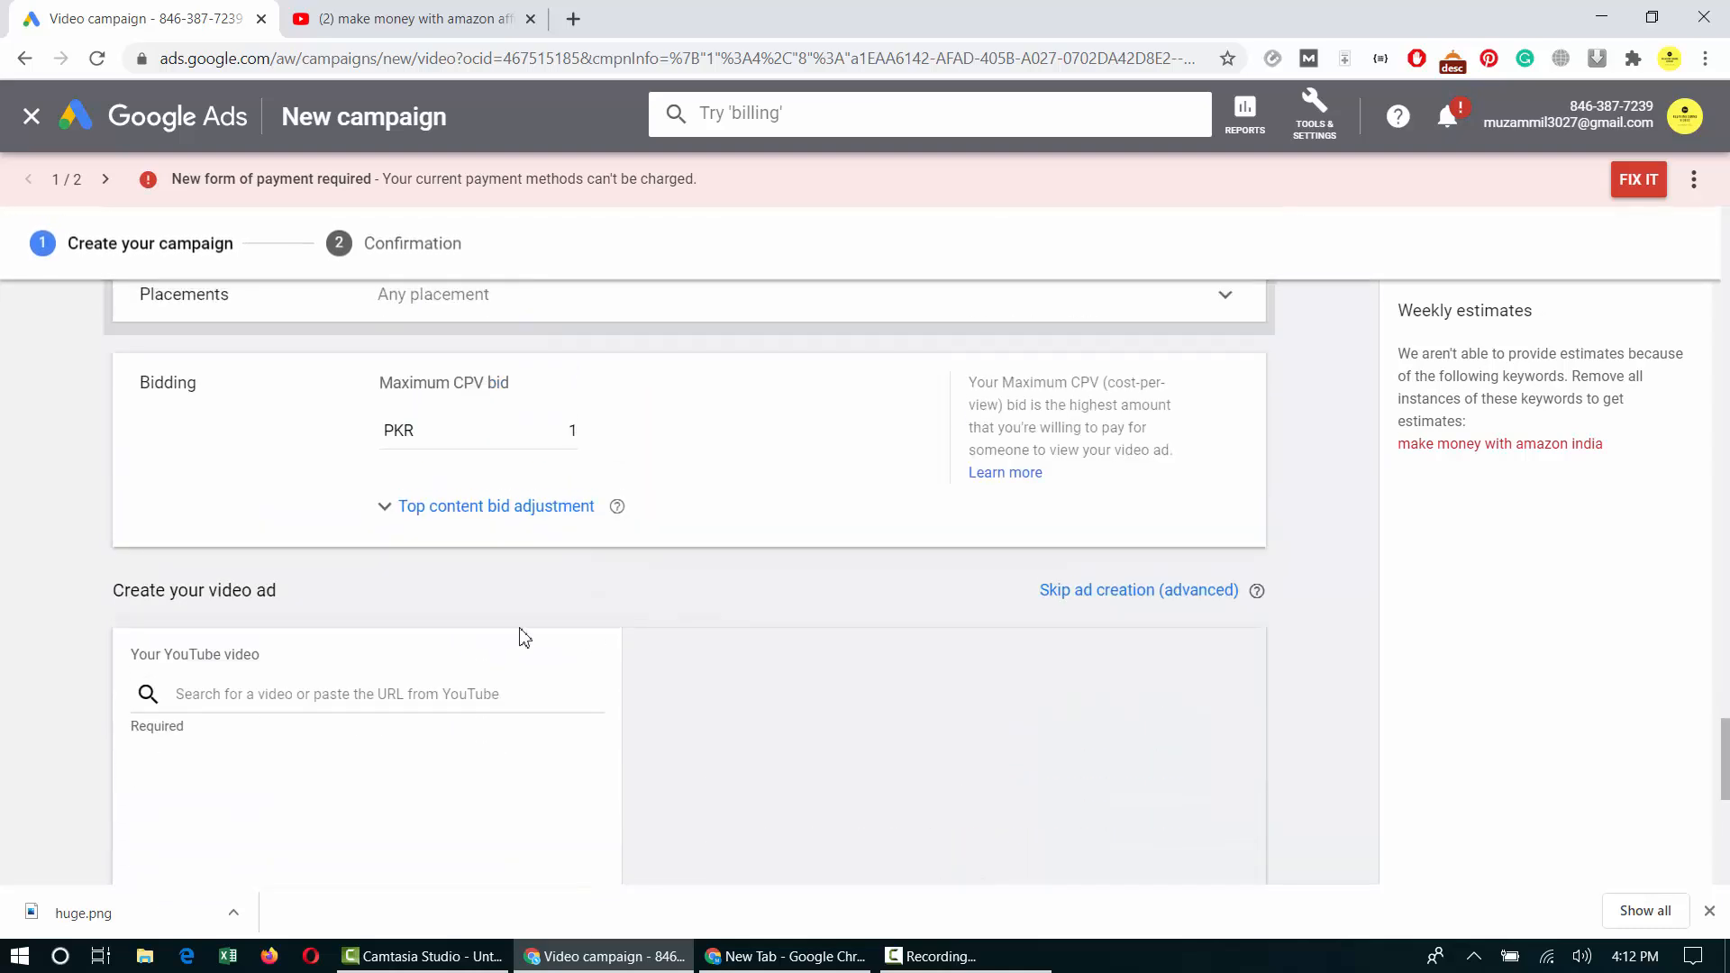
click(394, 704)
text(amazon)
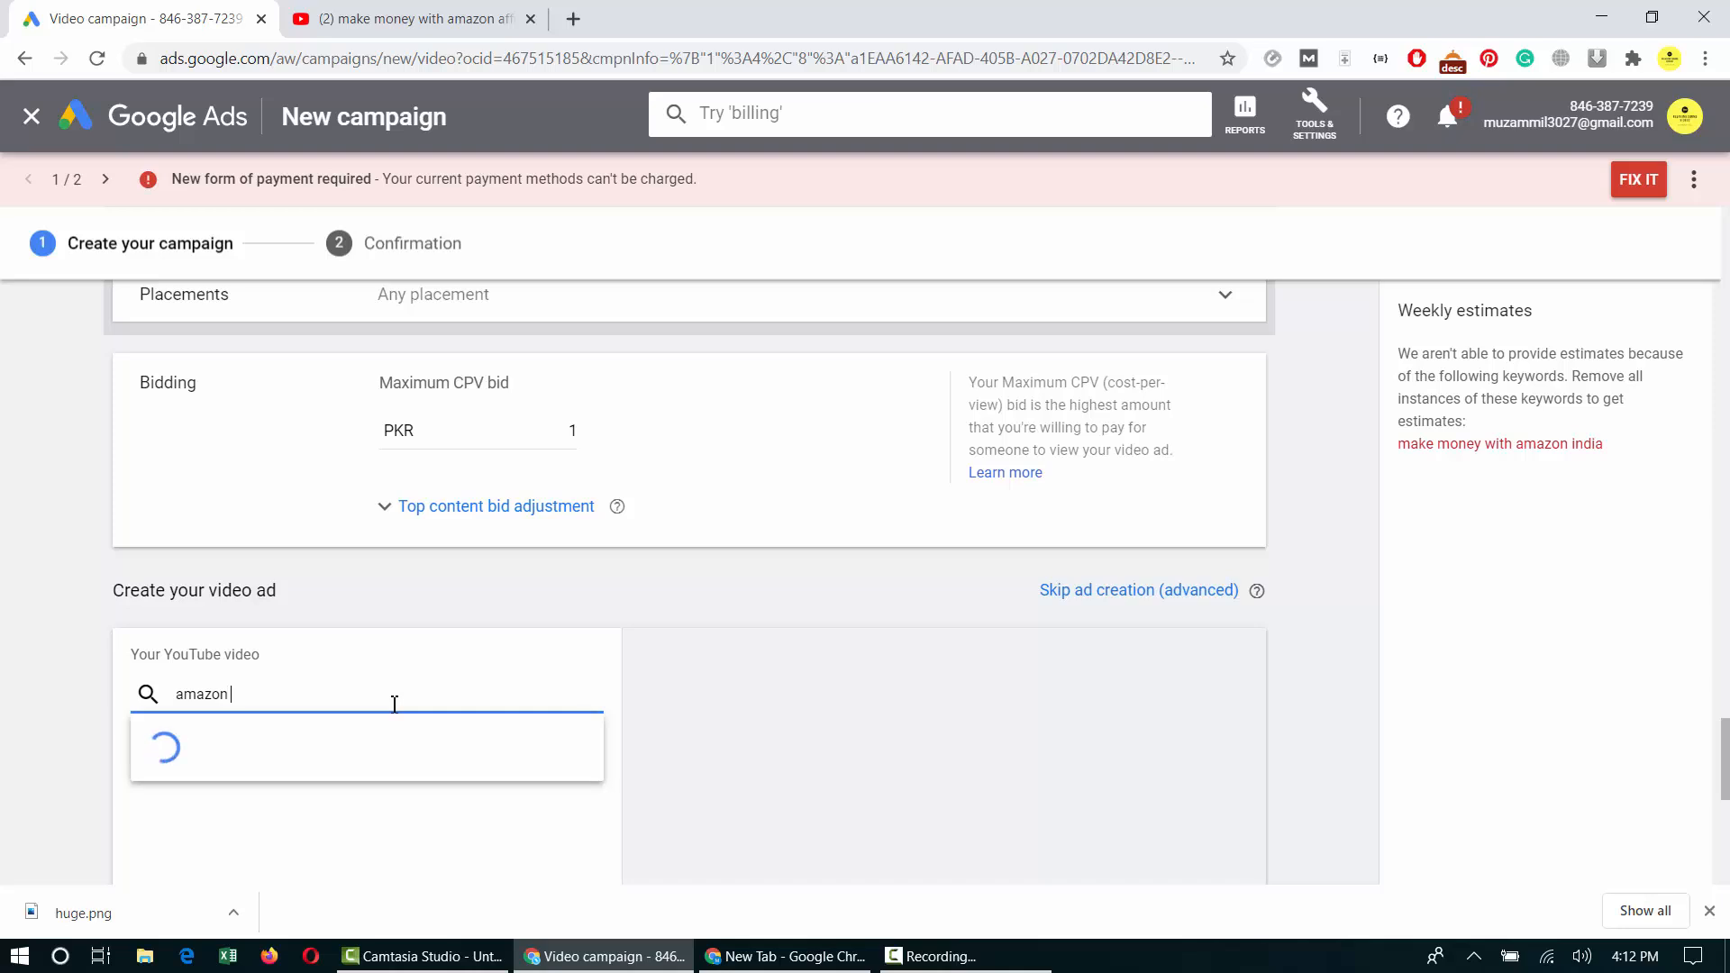
text( autopilot)
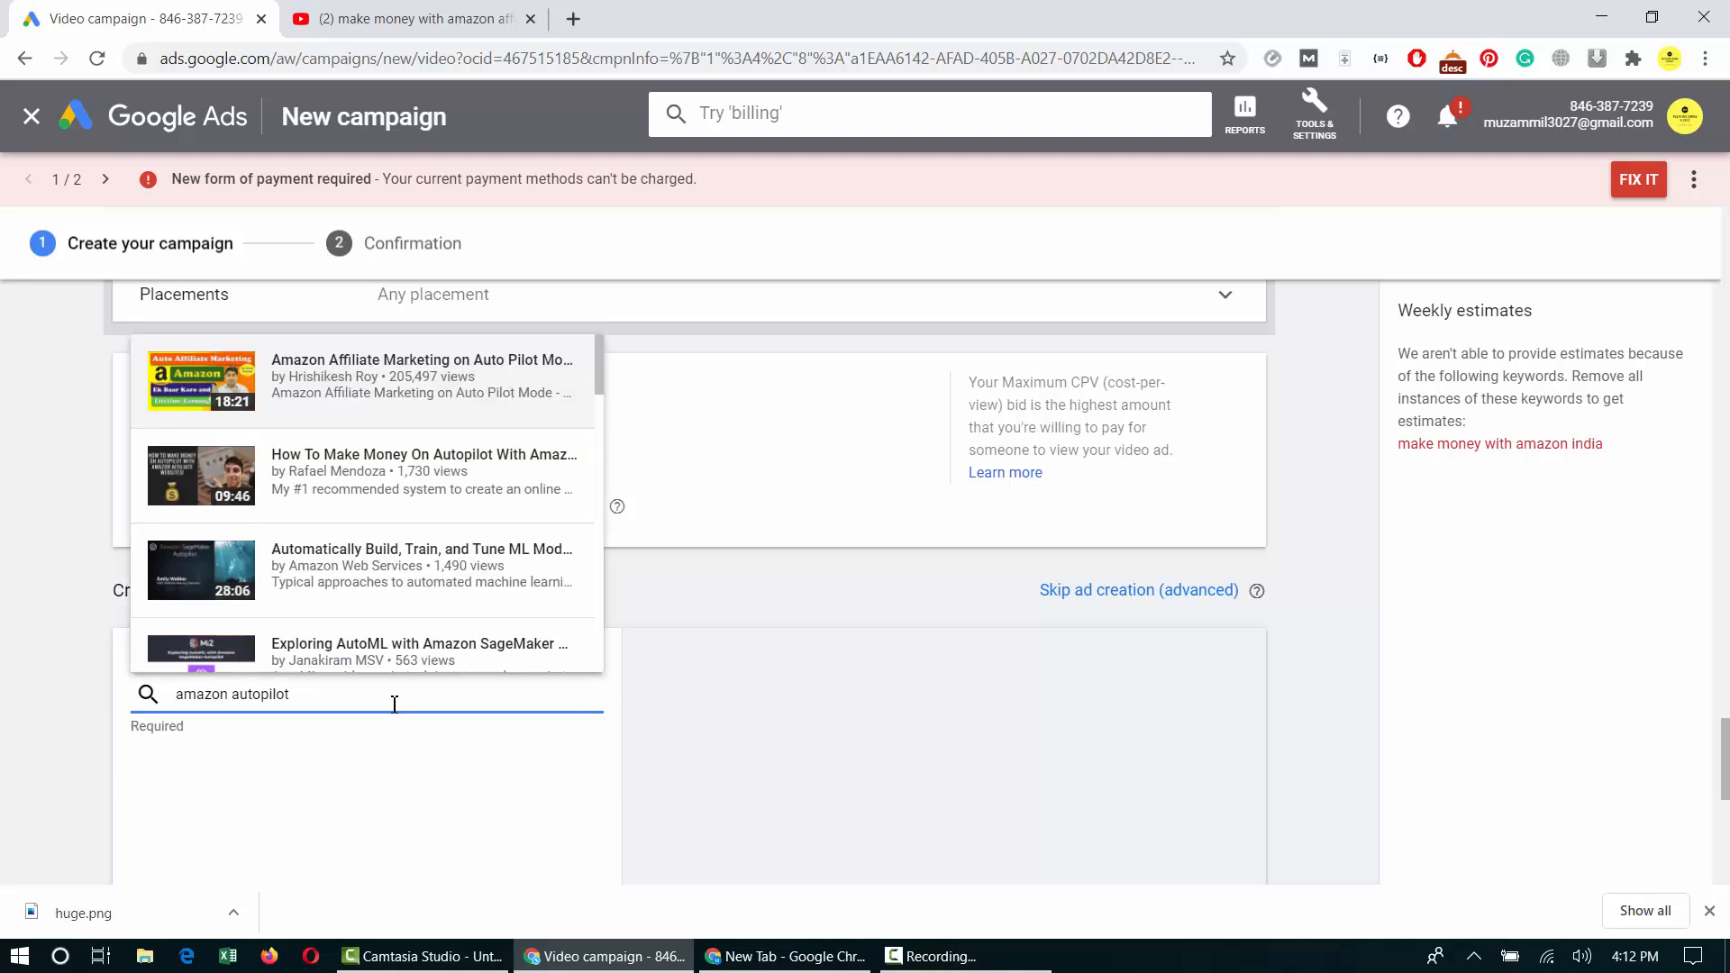
scroll(324, 591, down, 3)
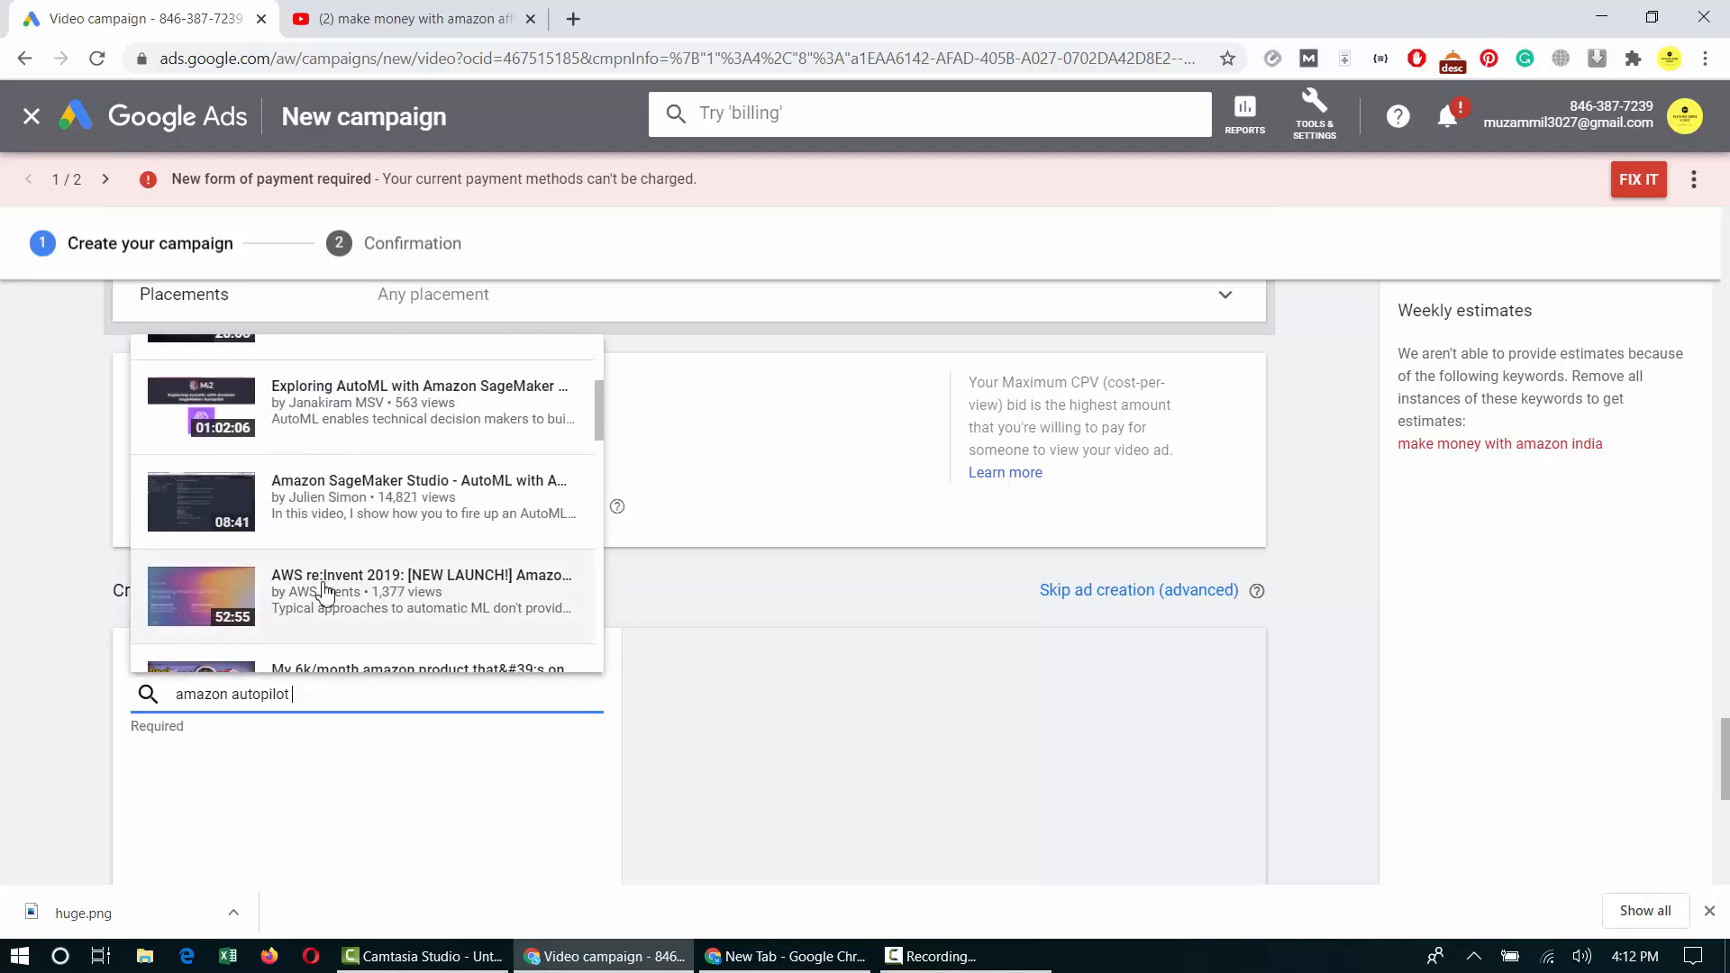
text(webs)
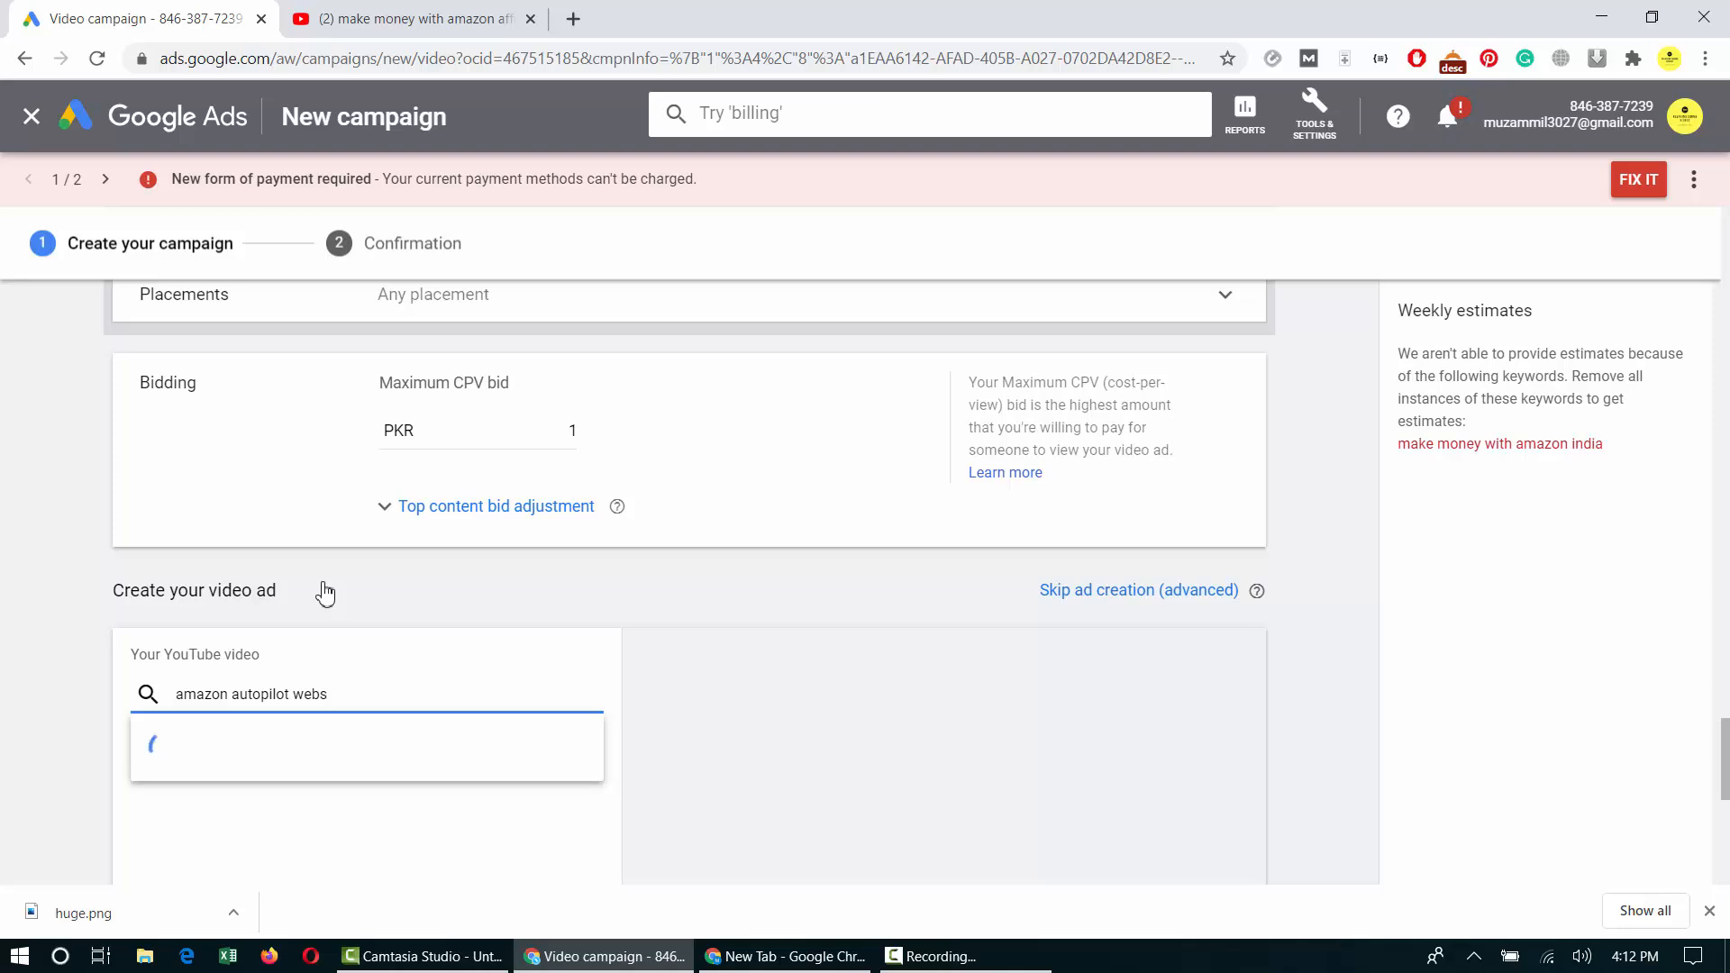
text(ite)
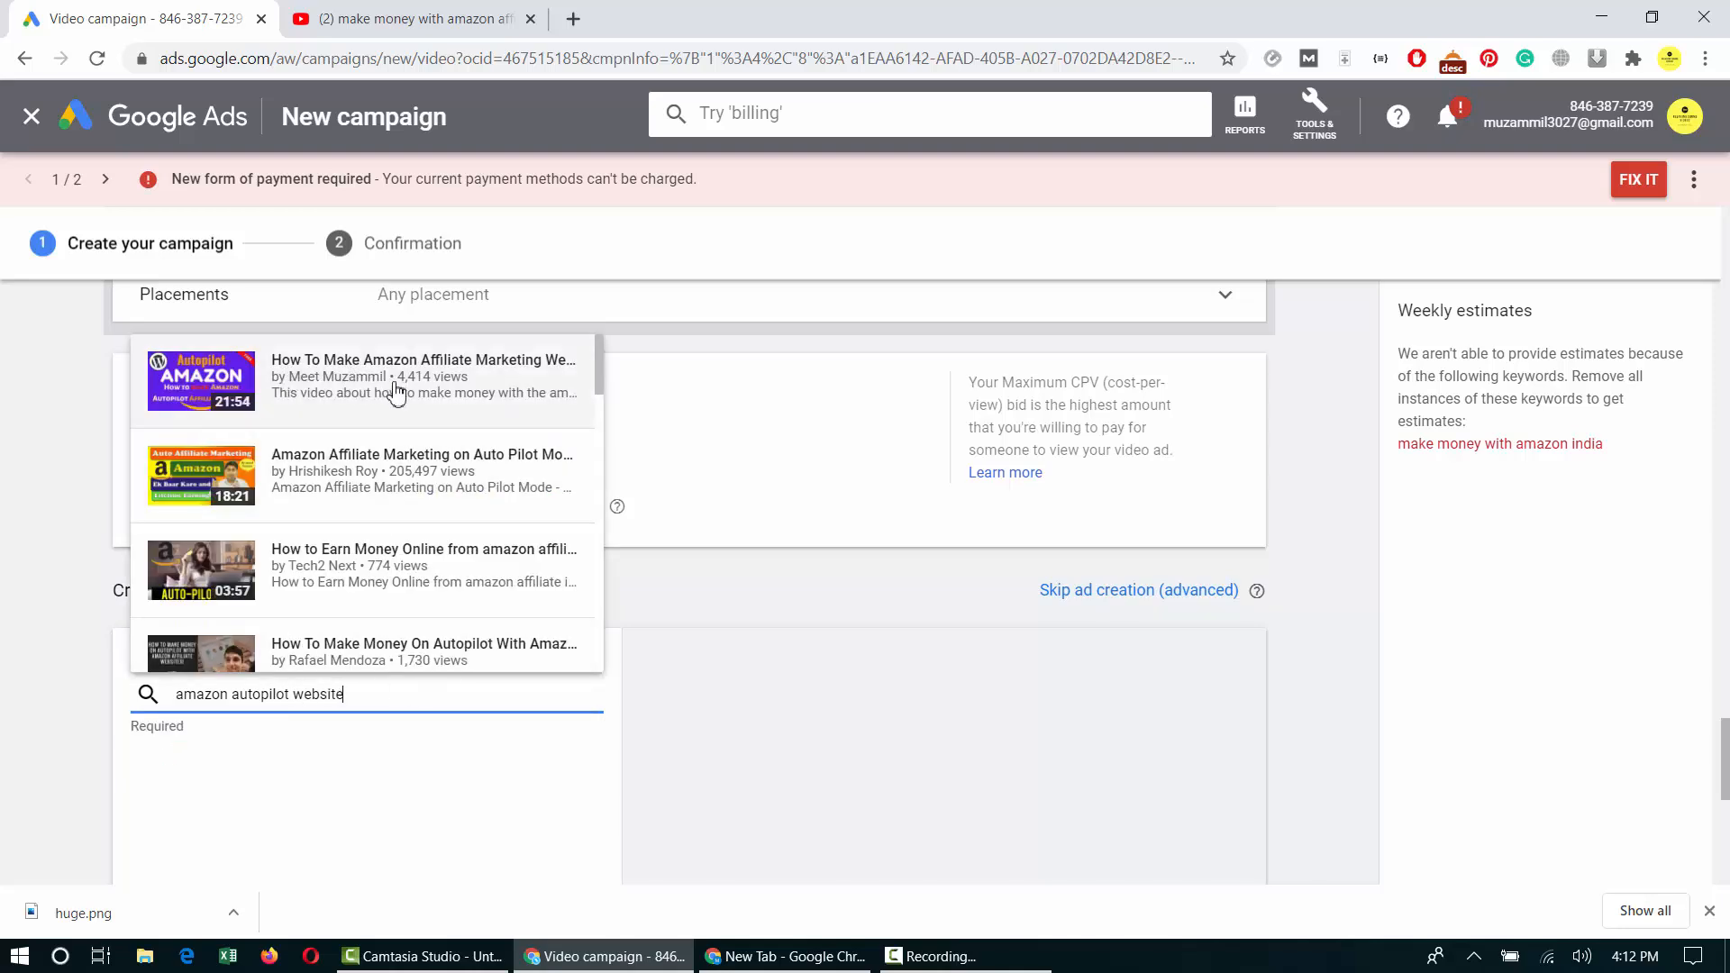
click(396, 393)
Choose Video discovery ad as the video ad format.
scroll(603, 826, down, 4)
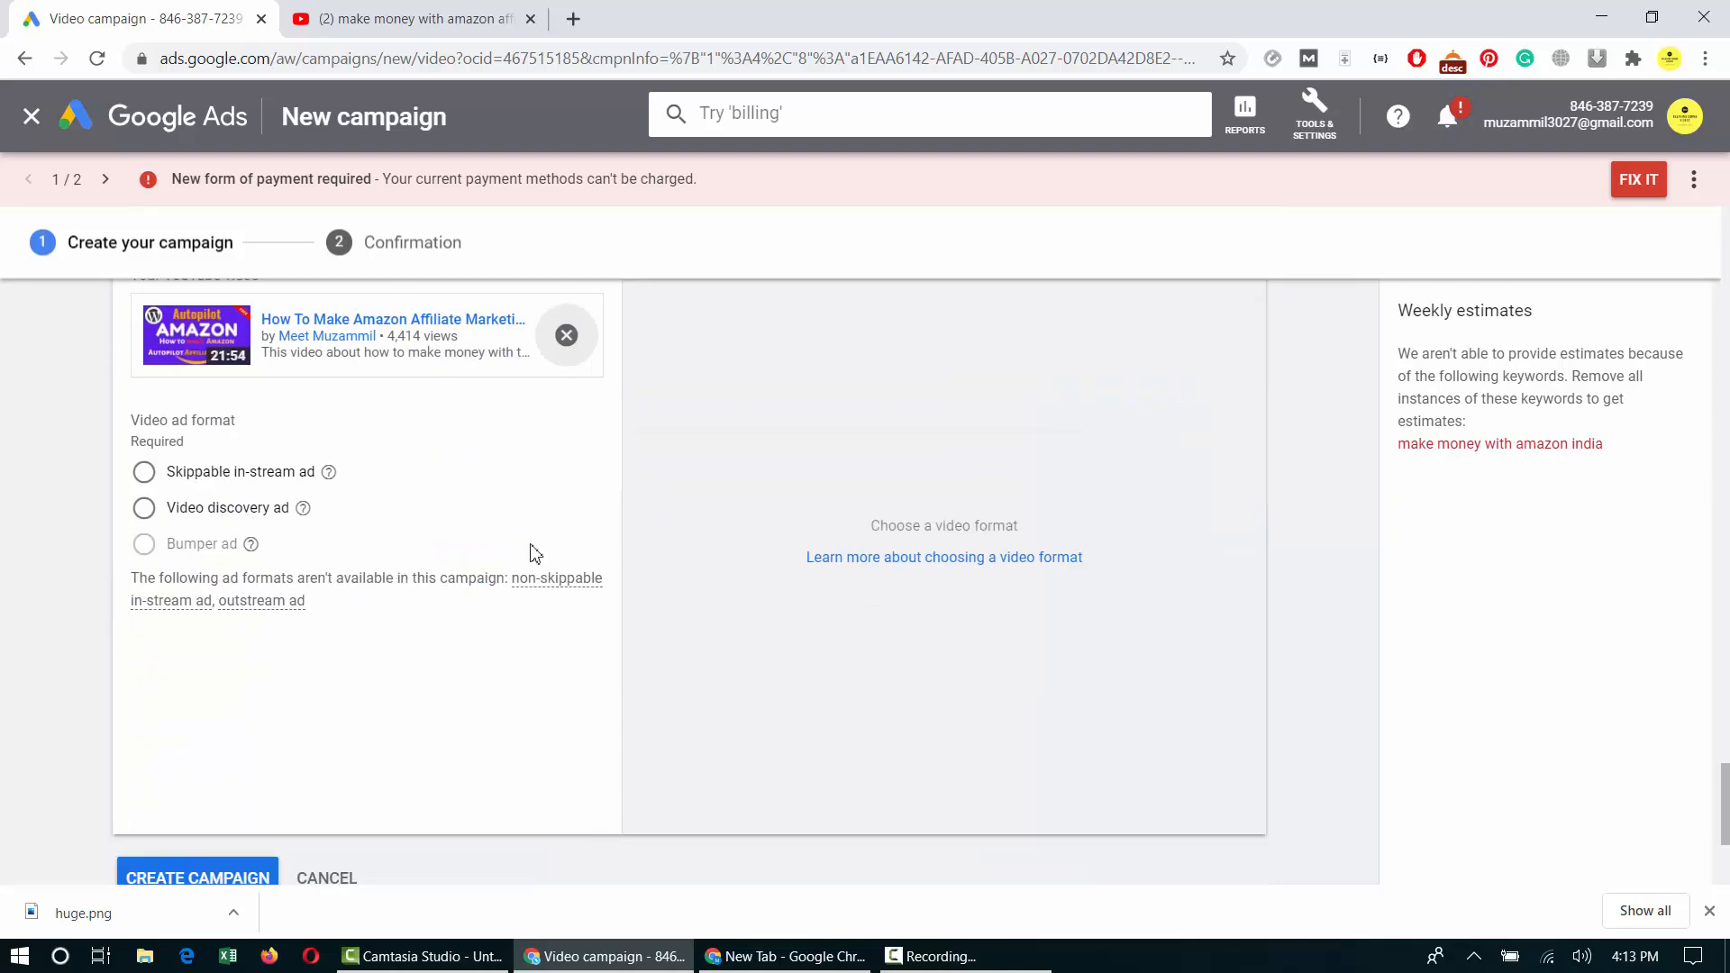
scroll(533, 552, up, 1)
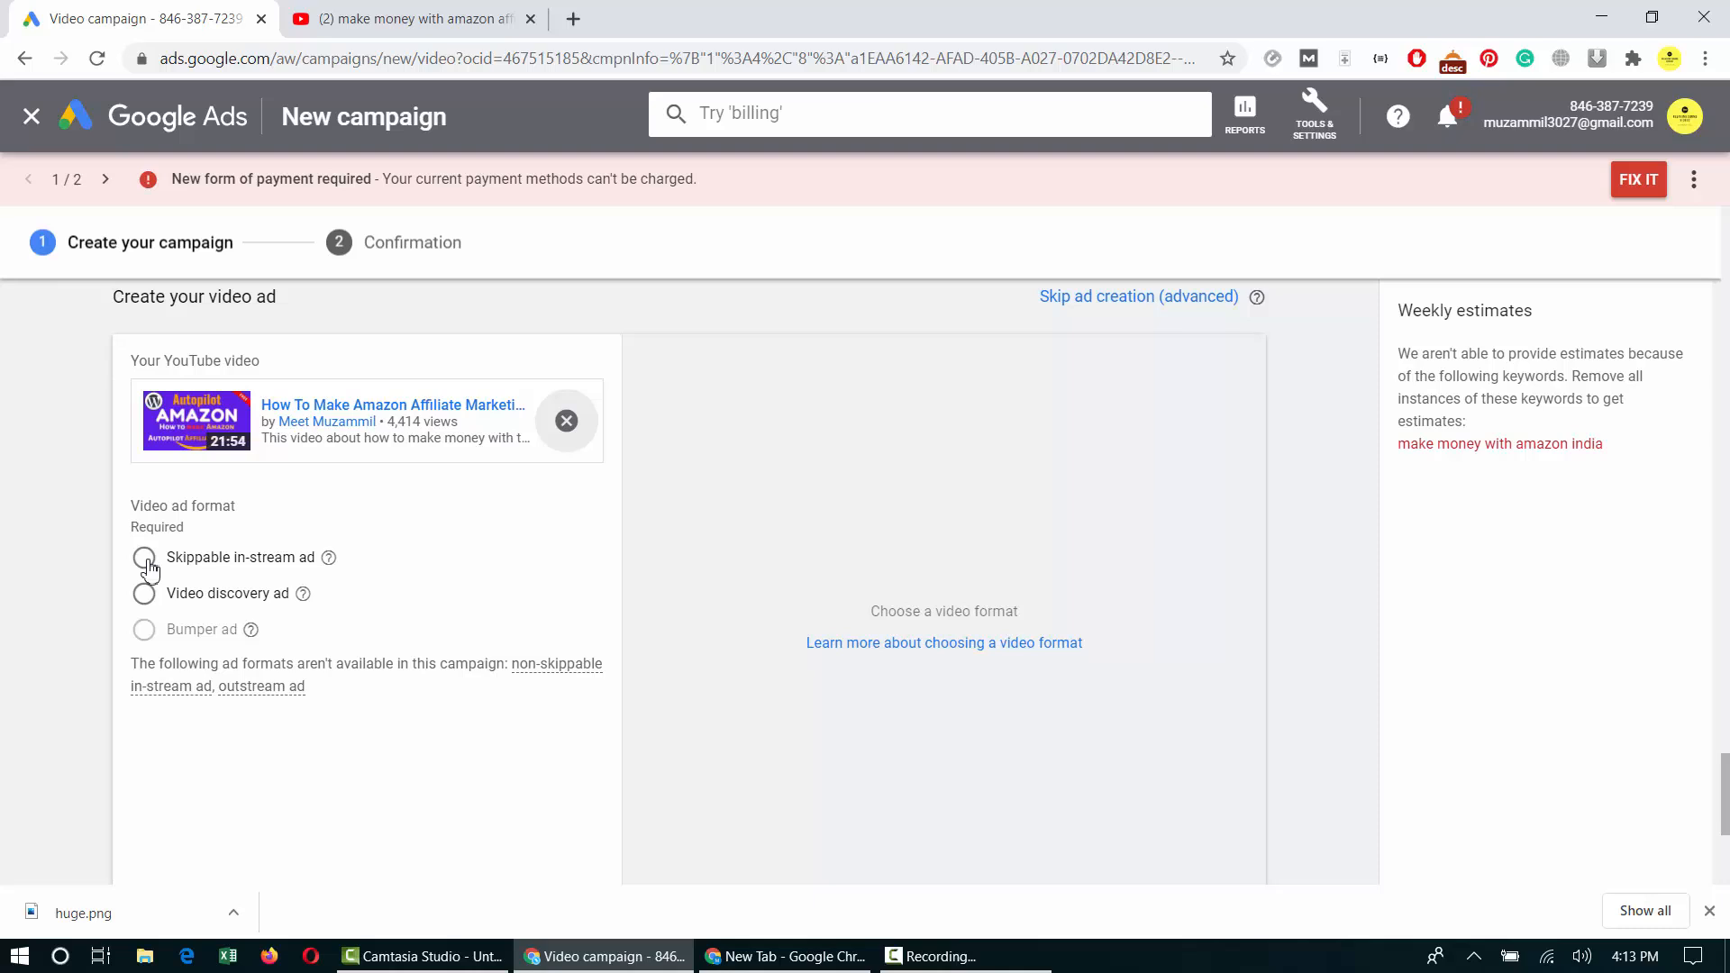
click(144, 593)
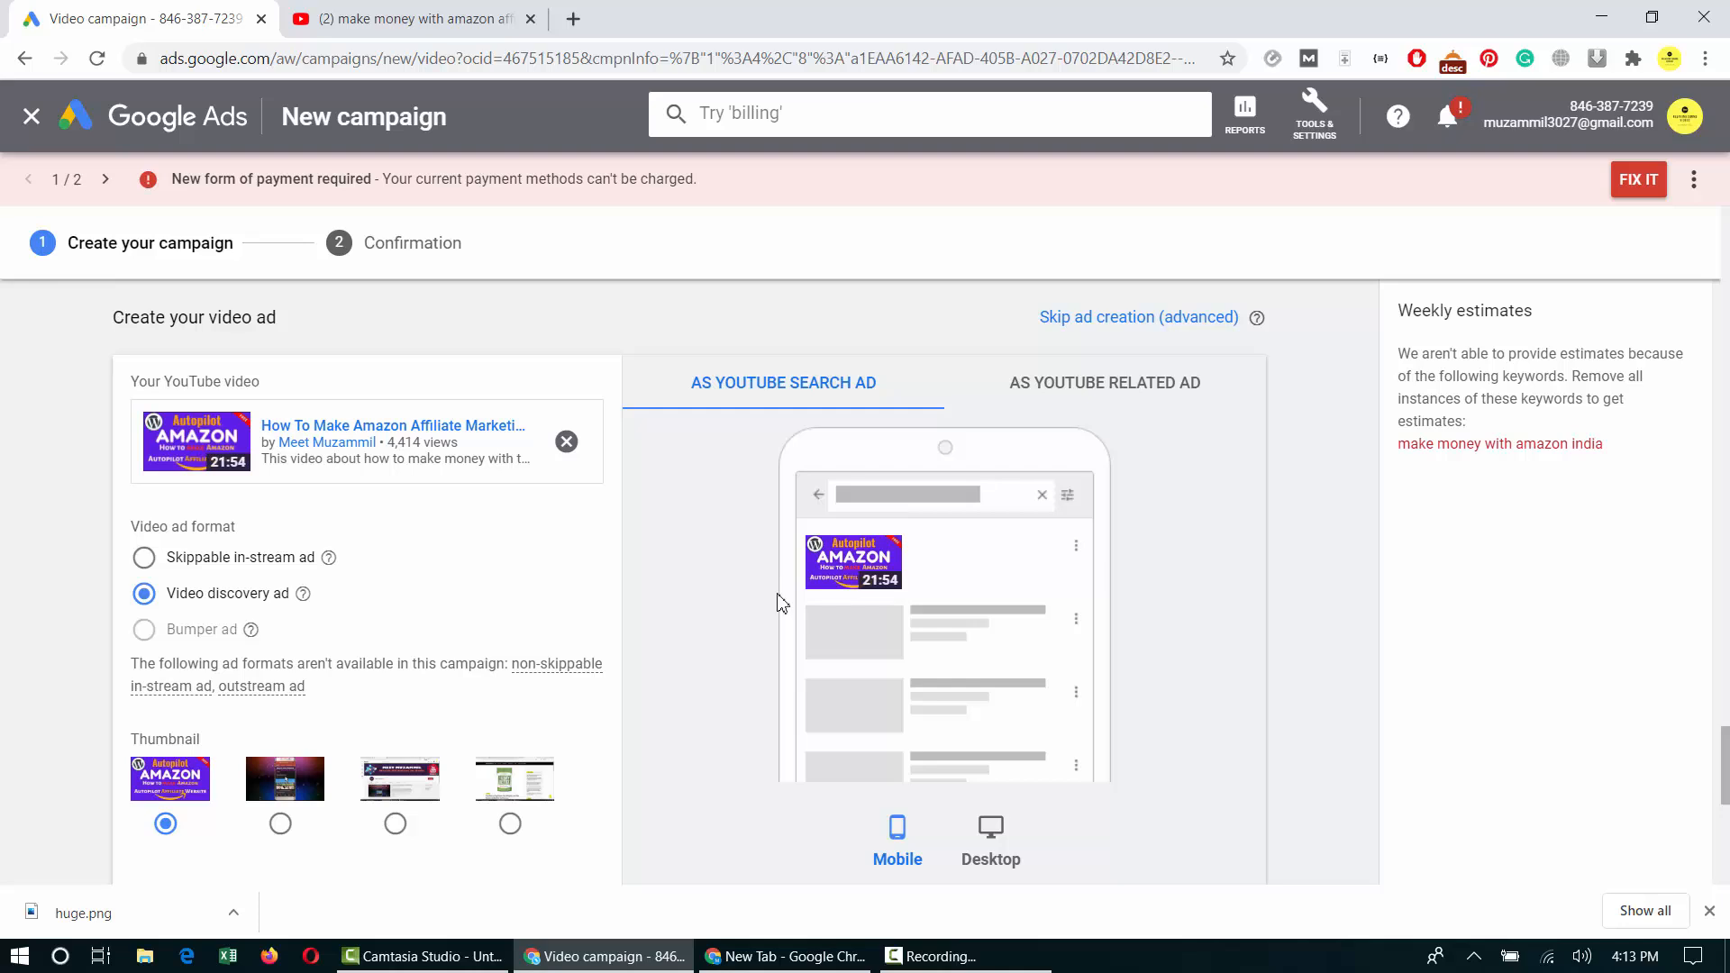
Preview the YouTube search ad on desktop and then return to the mobile preview.
scroll(580, 609, down, 1)
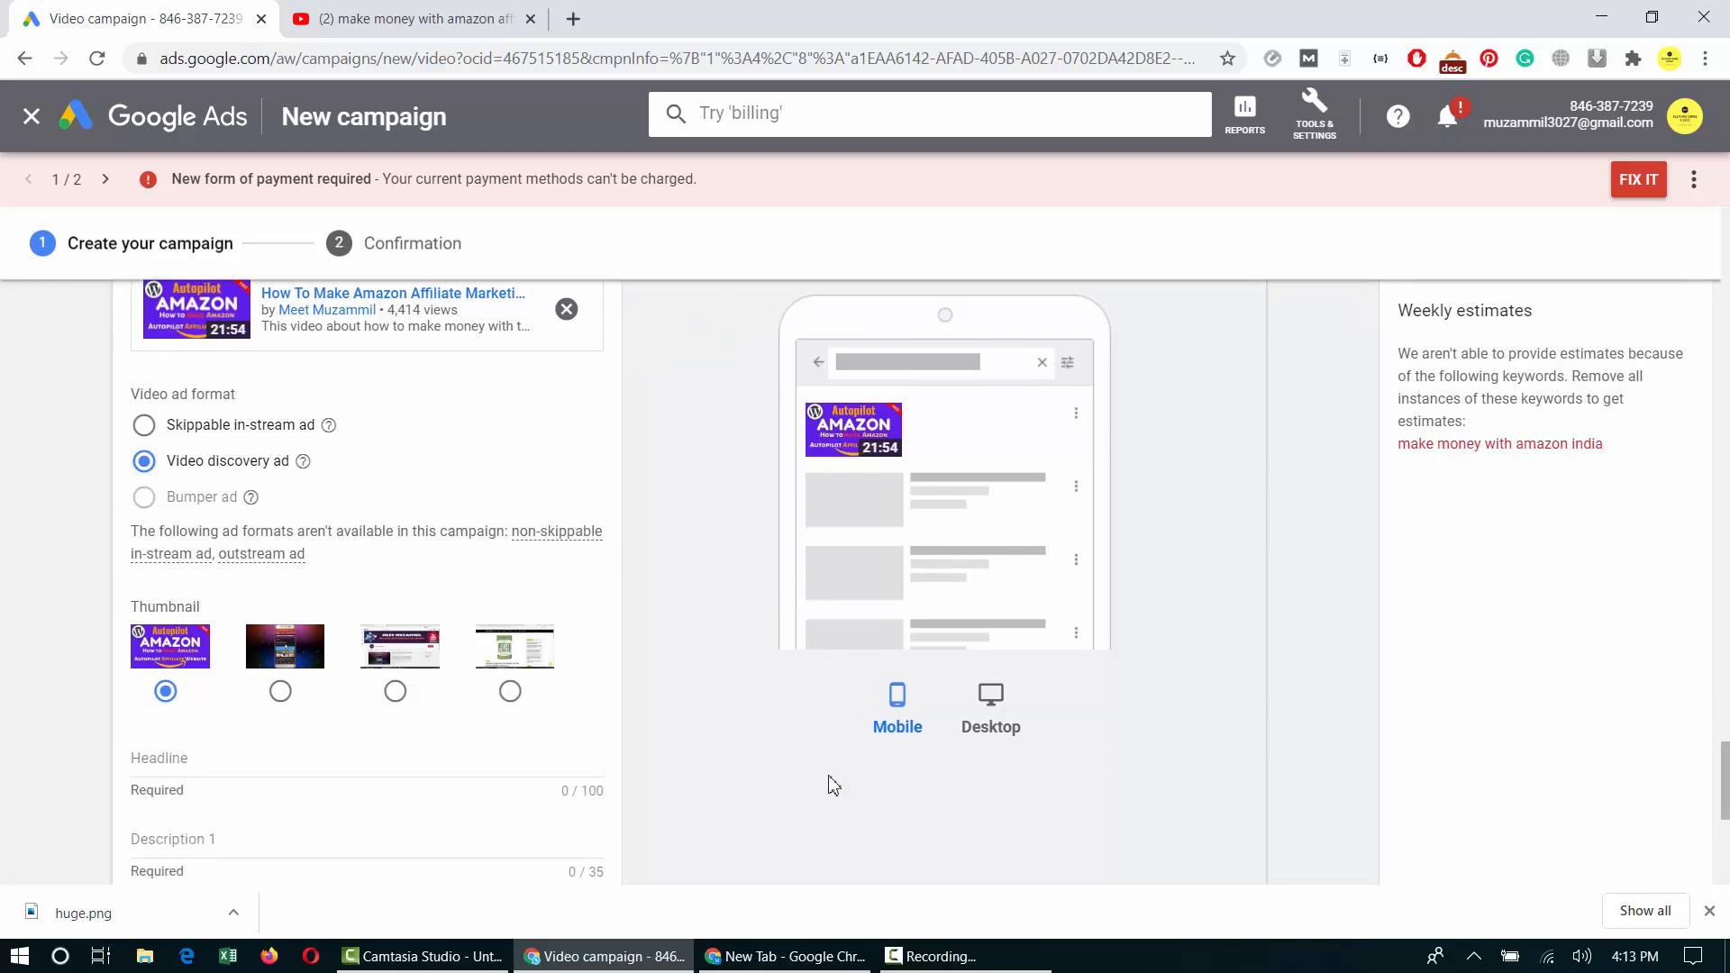
scroll(834, 785, up, 1)
click(991, 776)
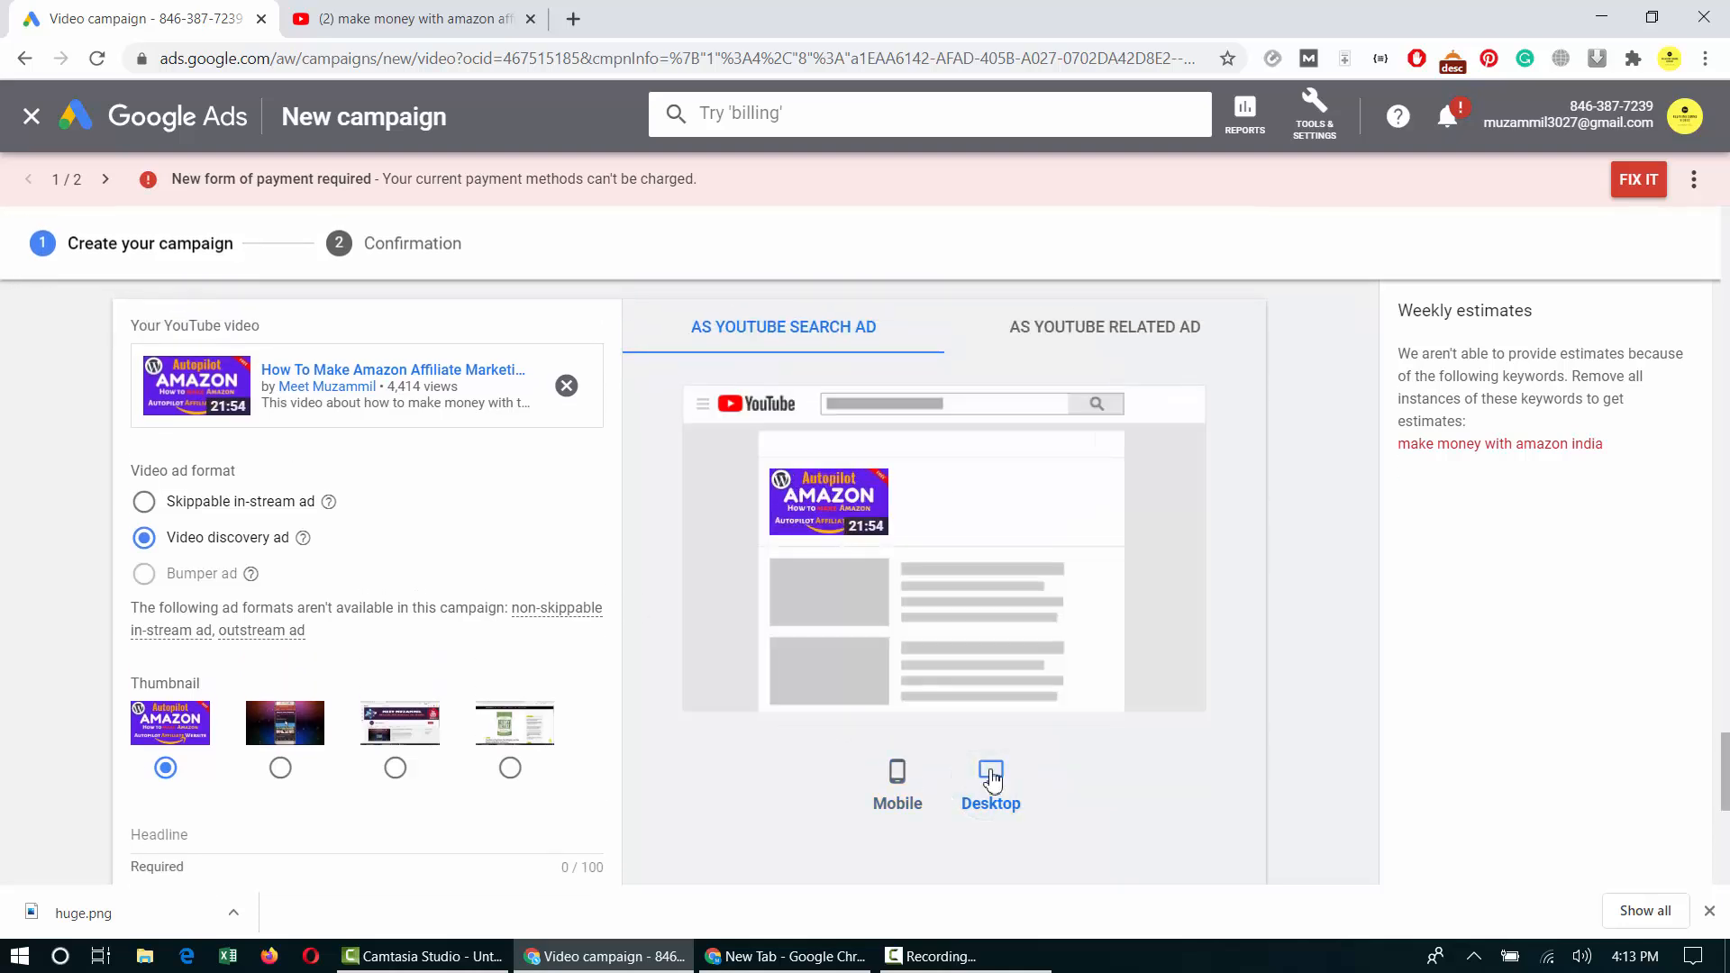
click(901, 773)
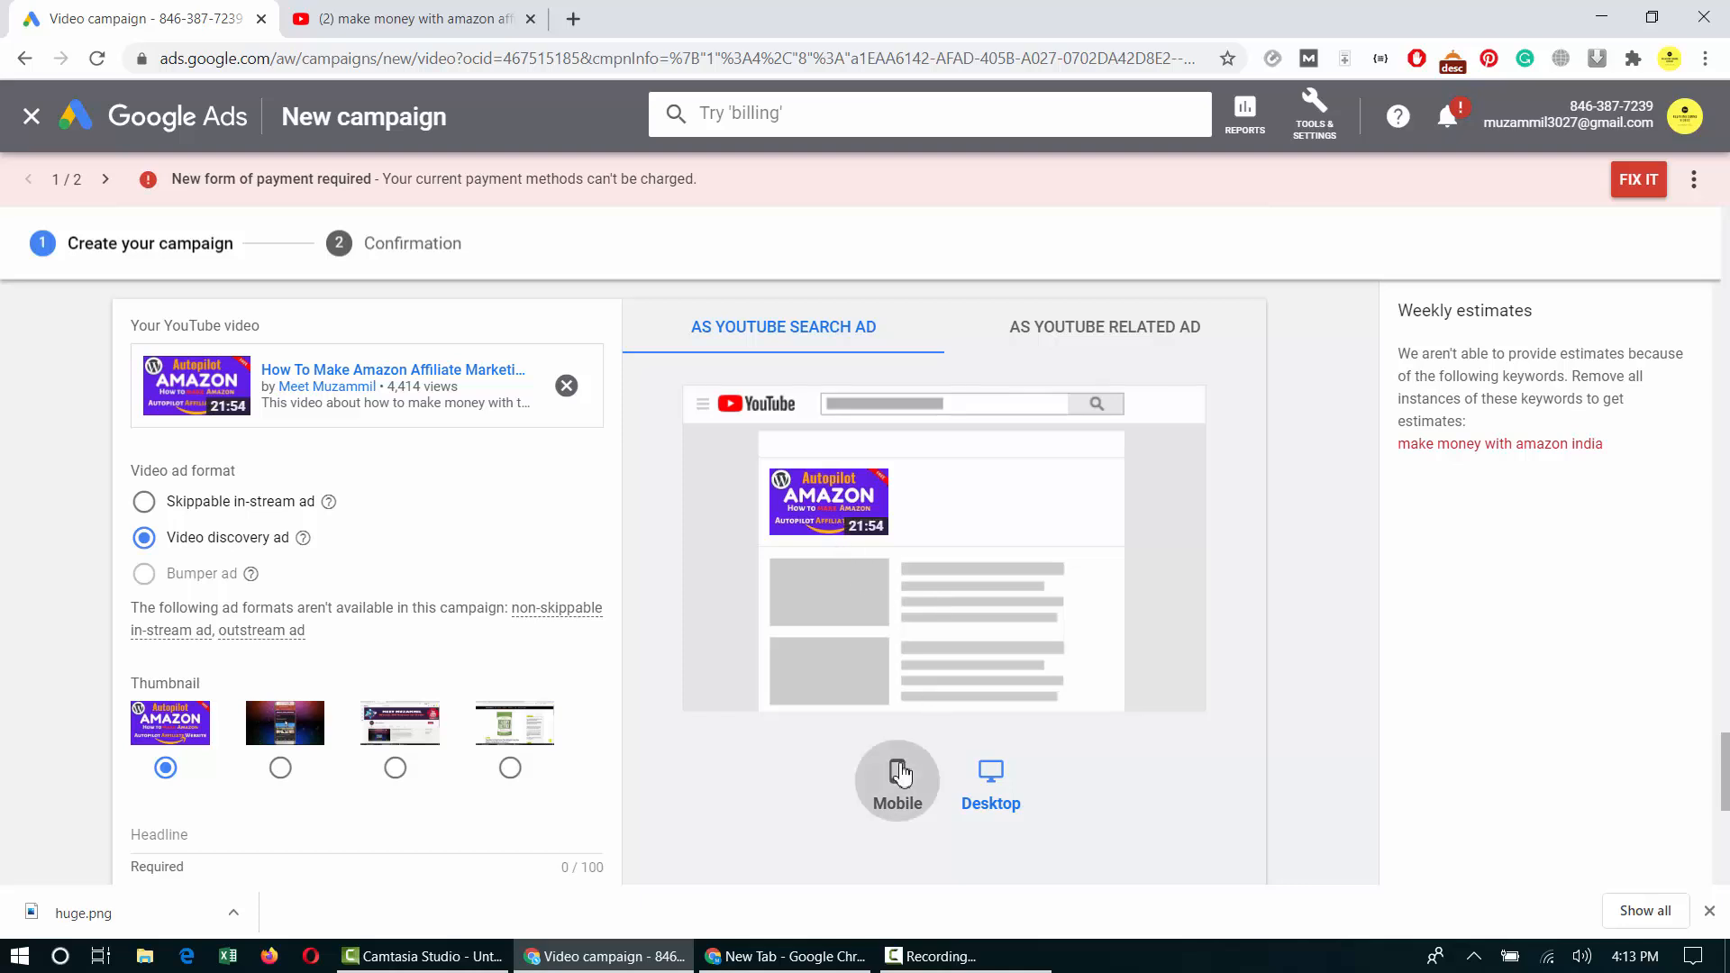
Enter the ad headline "amazon affiliate marketing" and the first description "make money with amazon".
scroll(715, 657, down, 5)
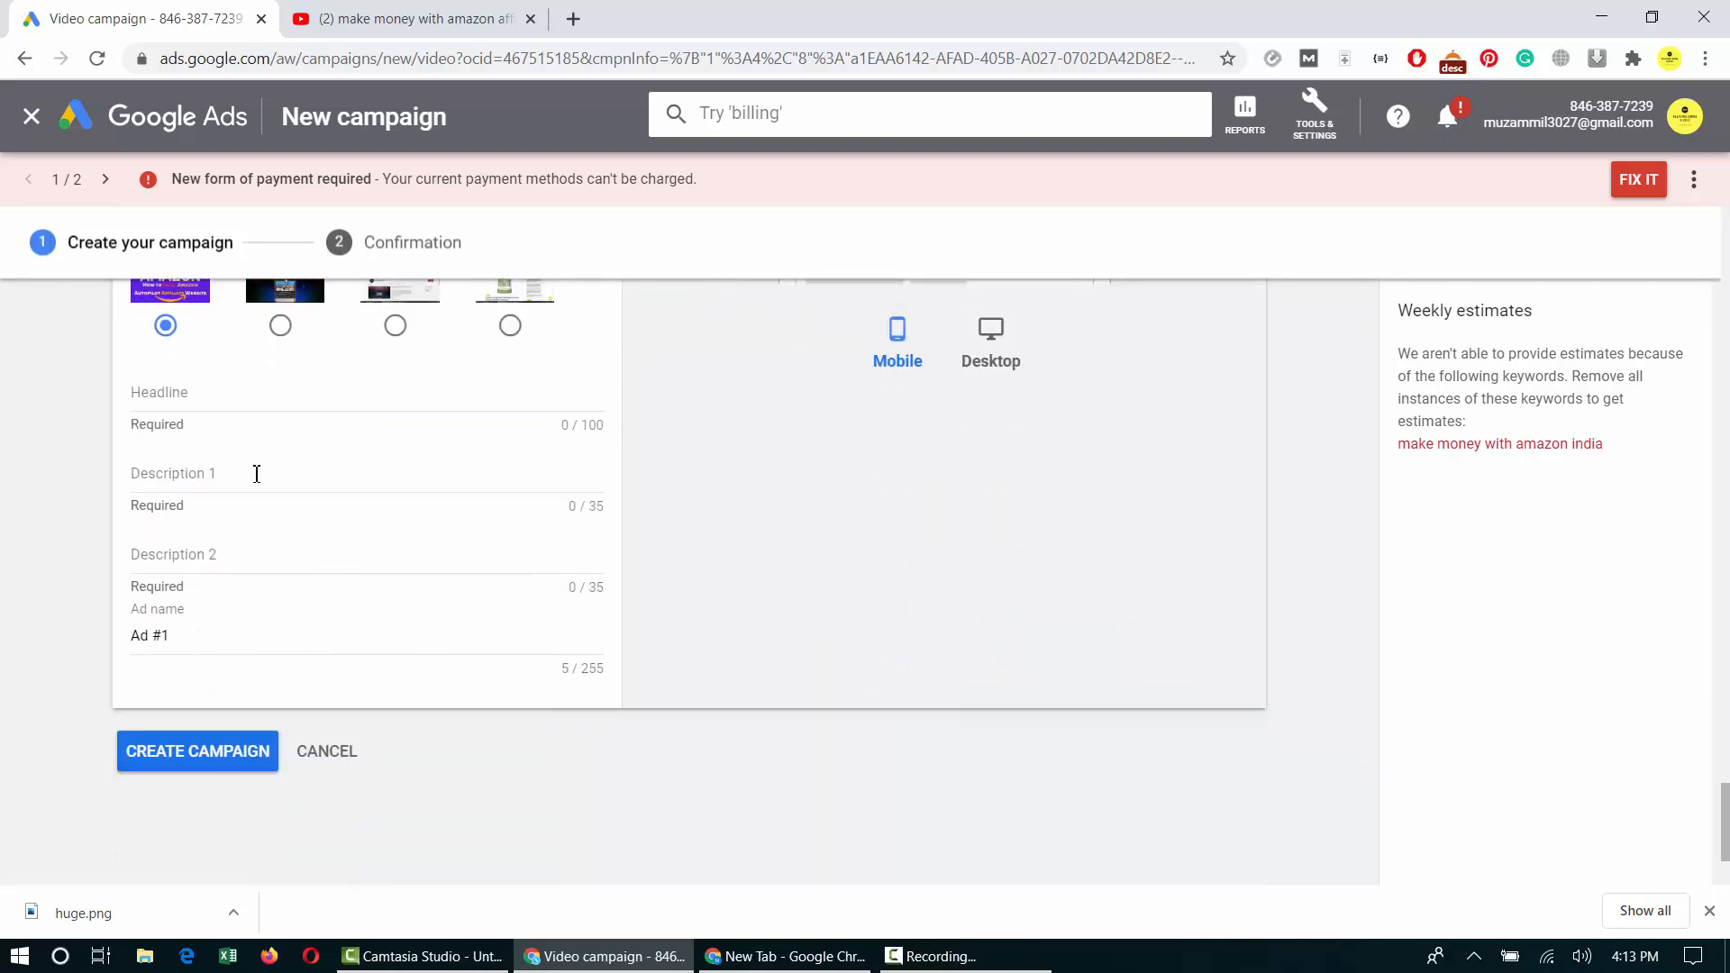
click(220, 389)
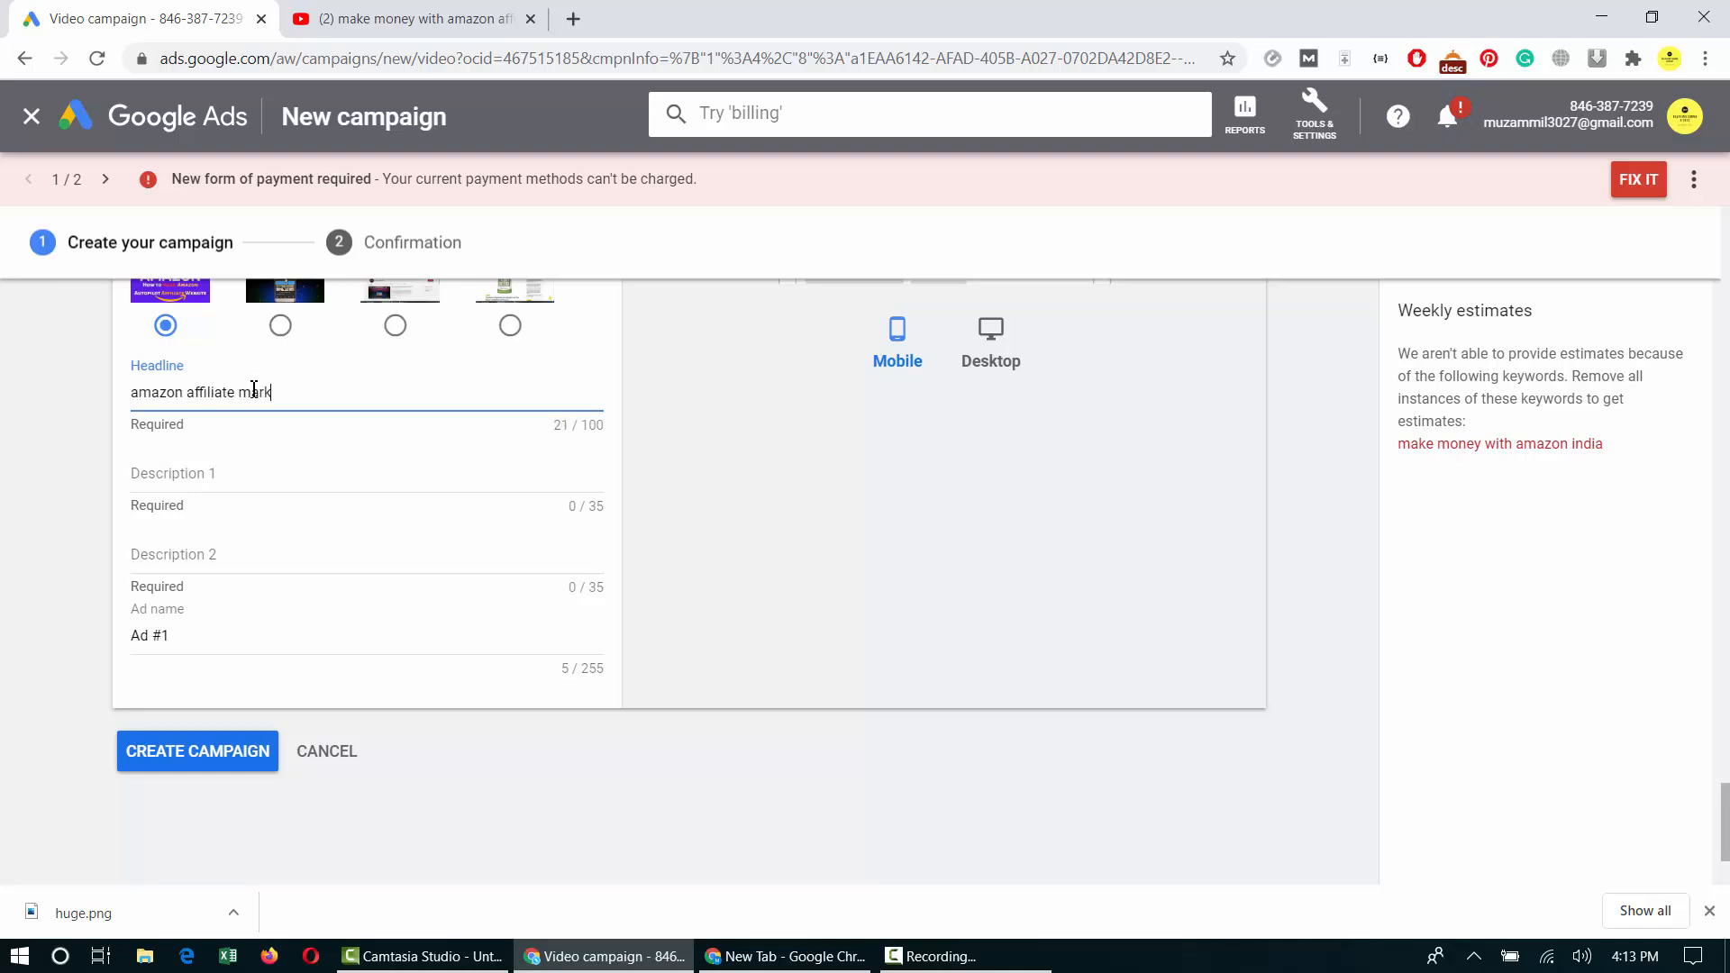
key(Tab)
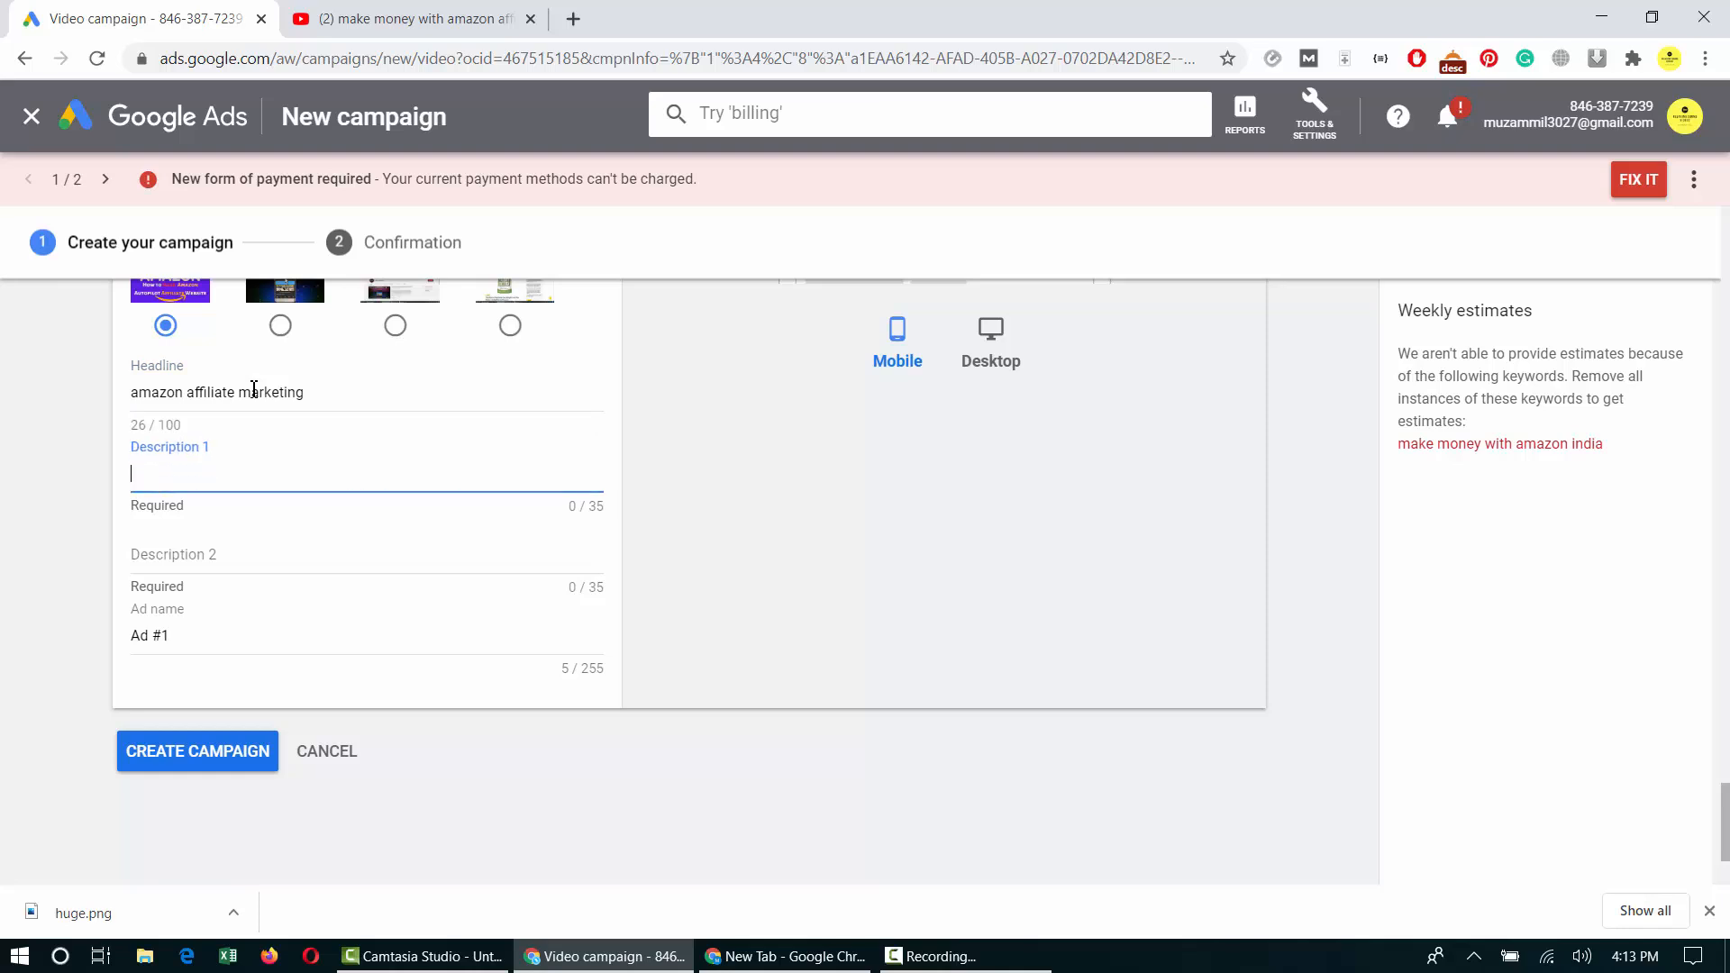
text(make money with amazon)
key(Tab)
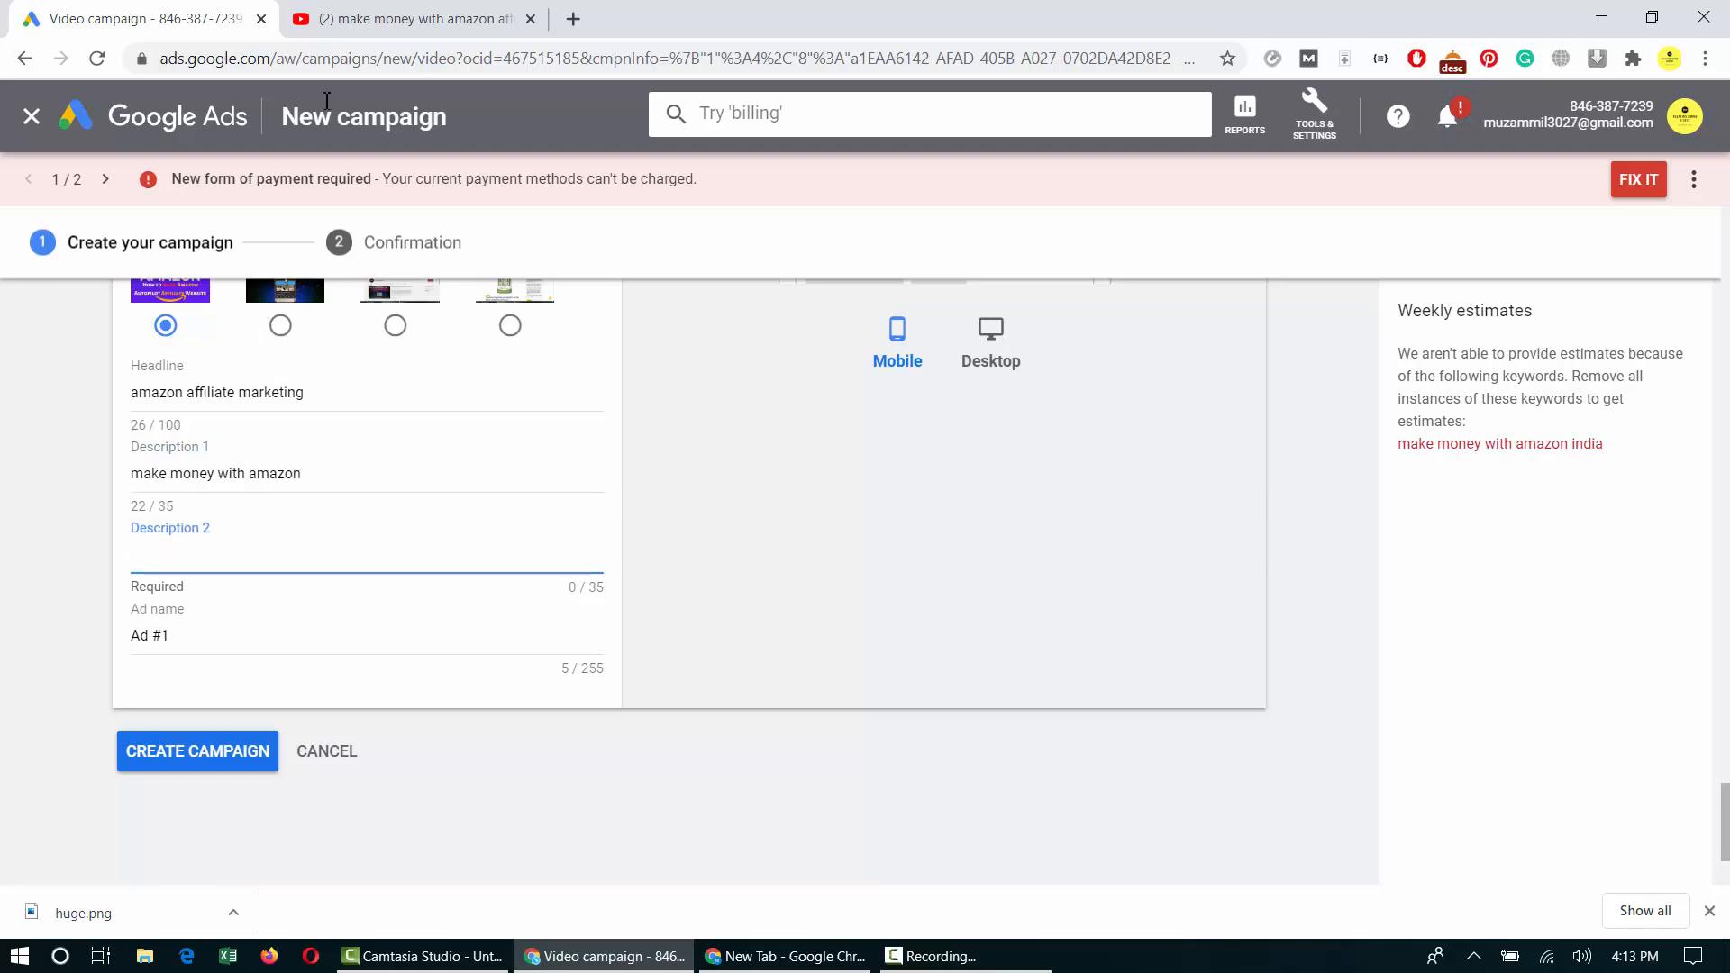
Enter the second description "how to make money with amazon" and try to create the campaign.
text(how to make money with amazon)
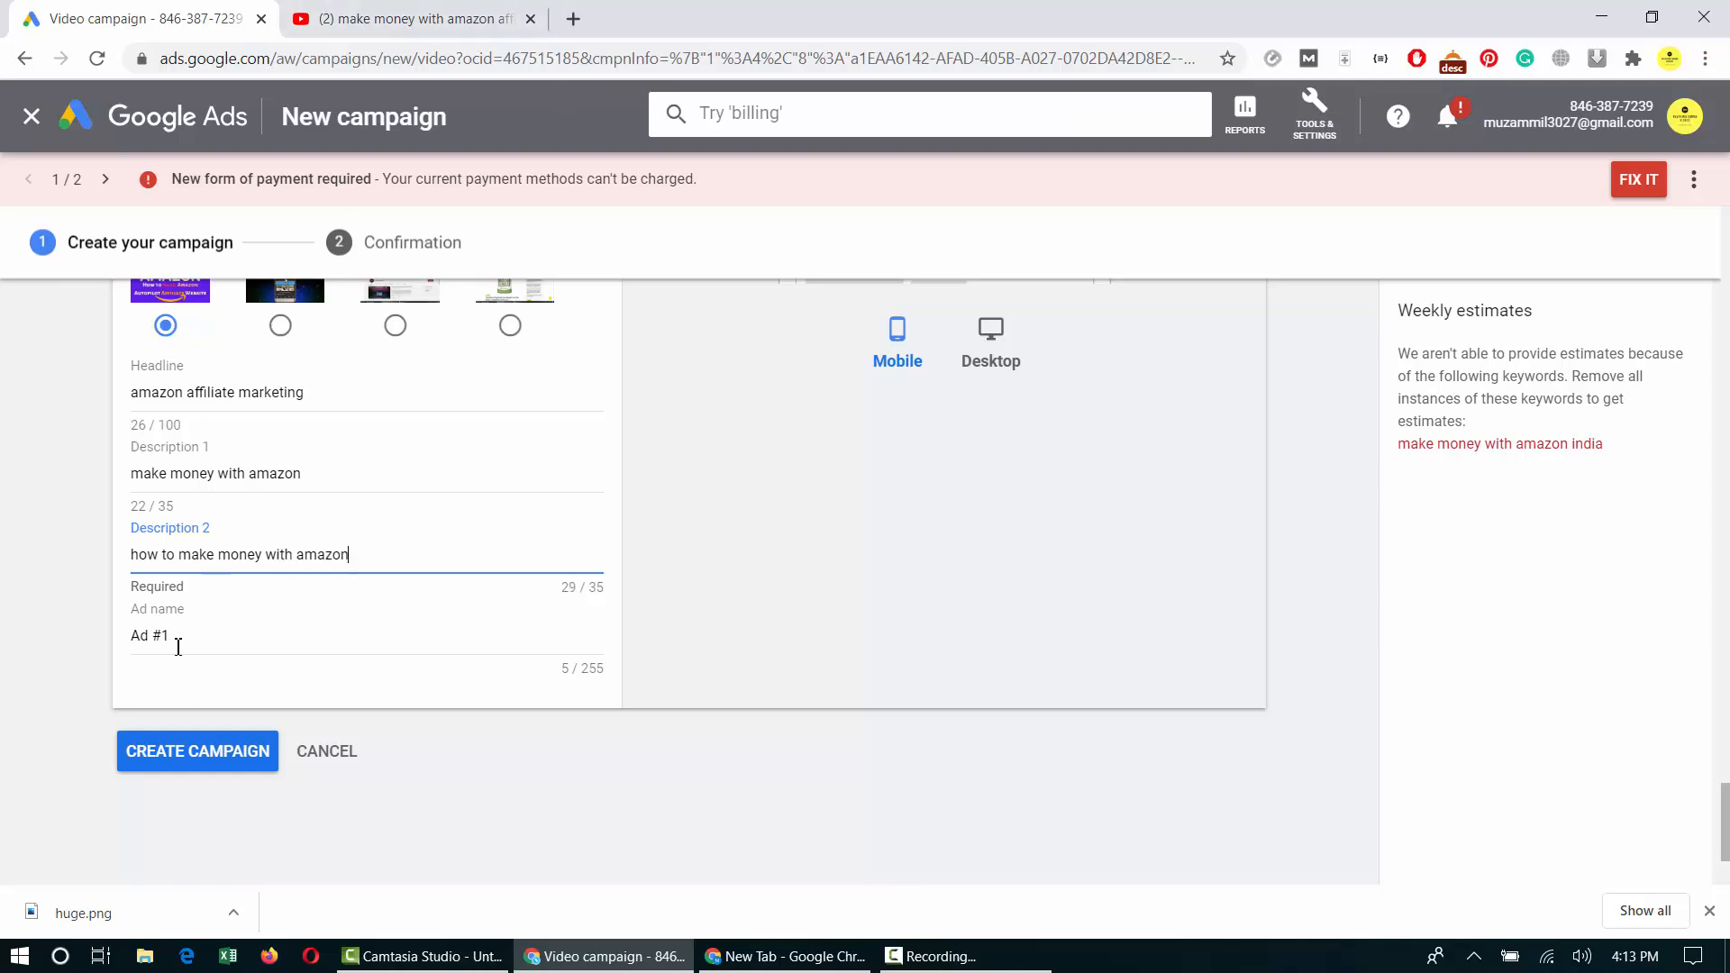
key(Tab)
click(997, 777)
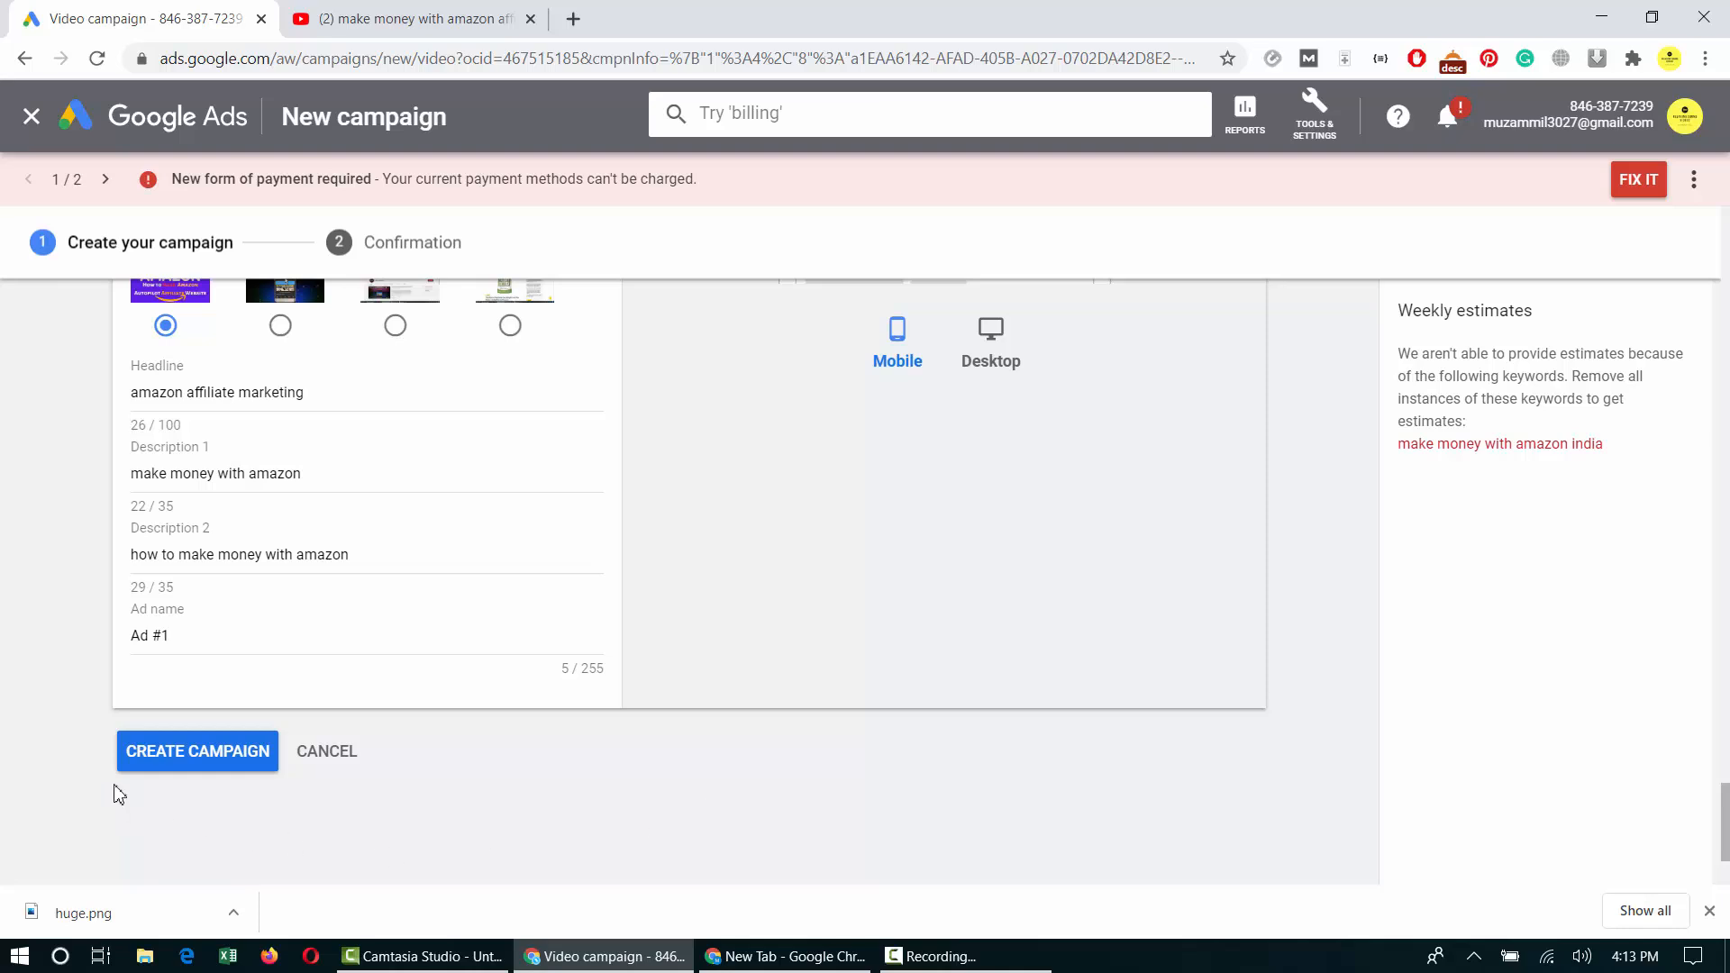
click(172, 764)
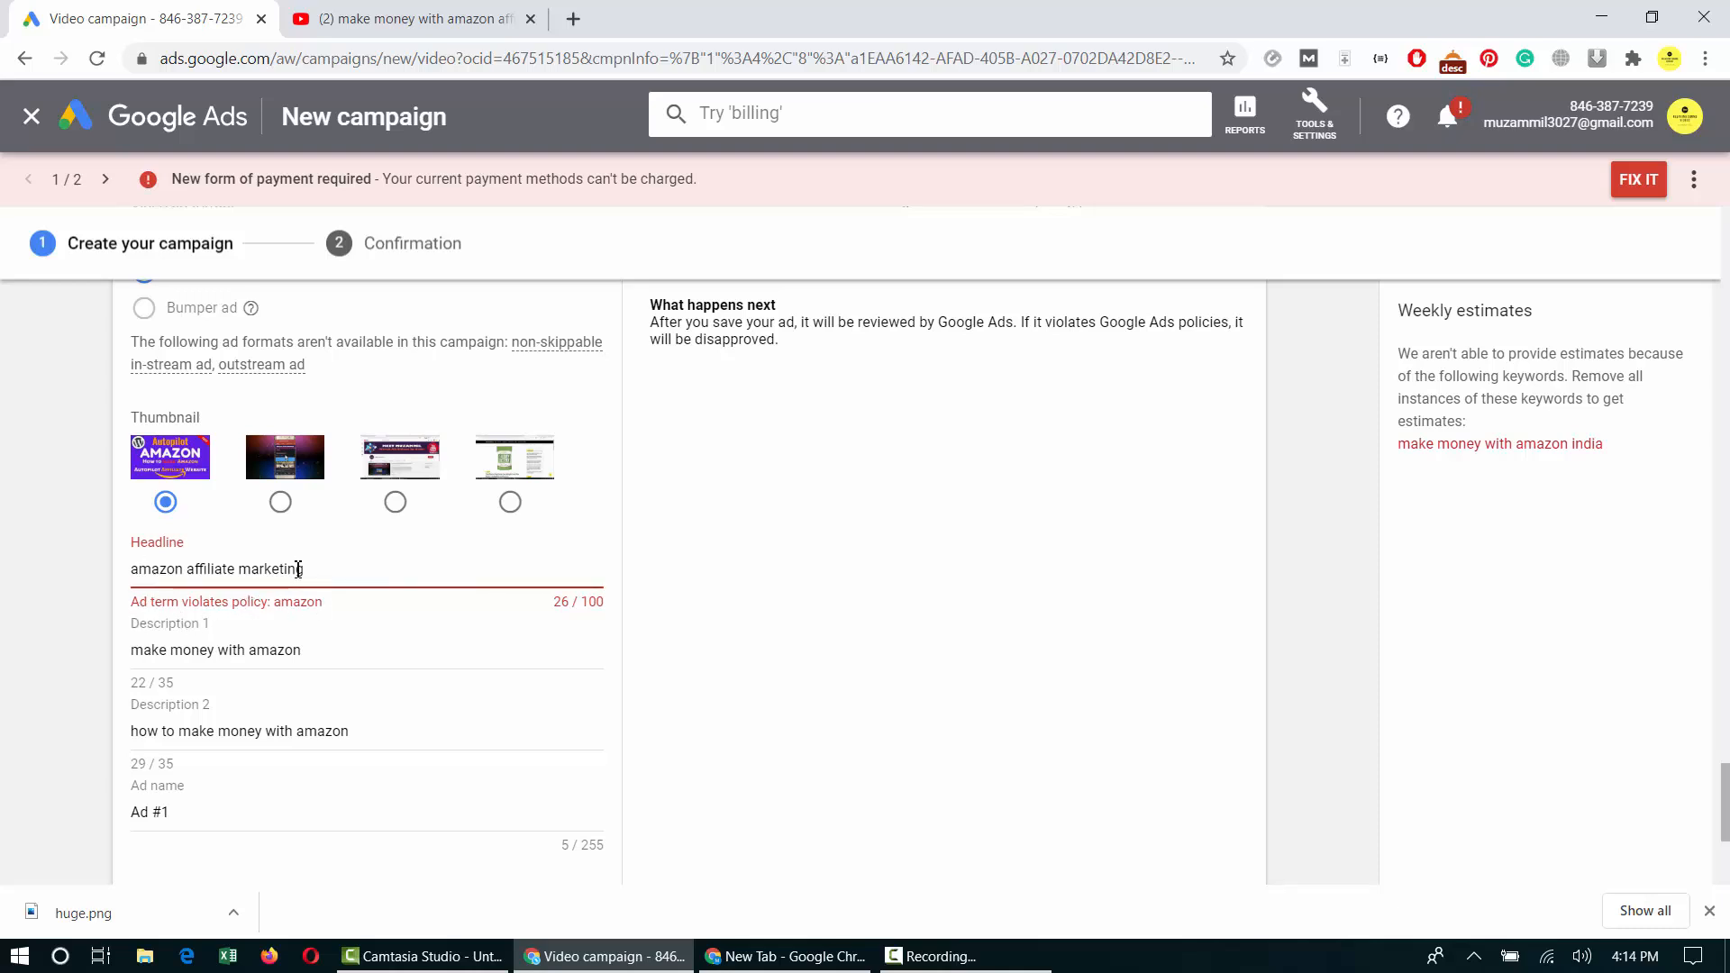
Replace "amazon" in the headline so it reads "make money with affiliate marketing".
double_click(151, 569)
text(make money)
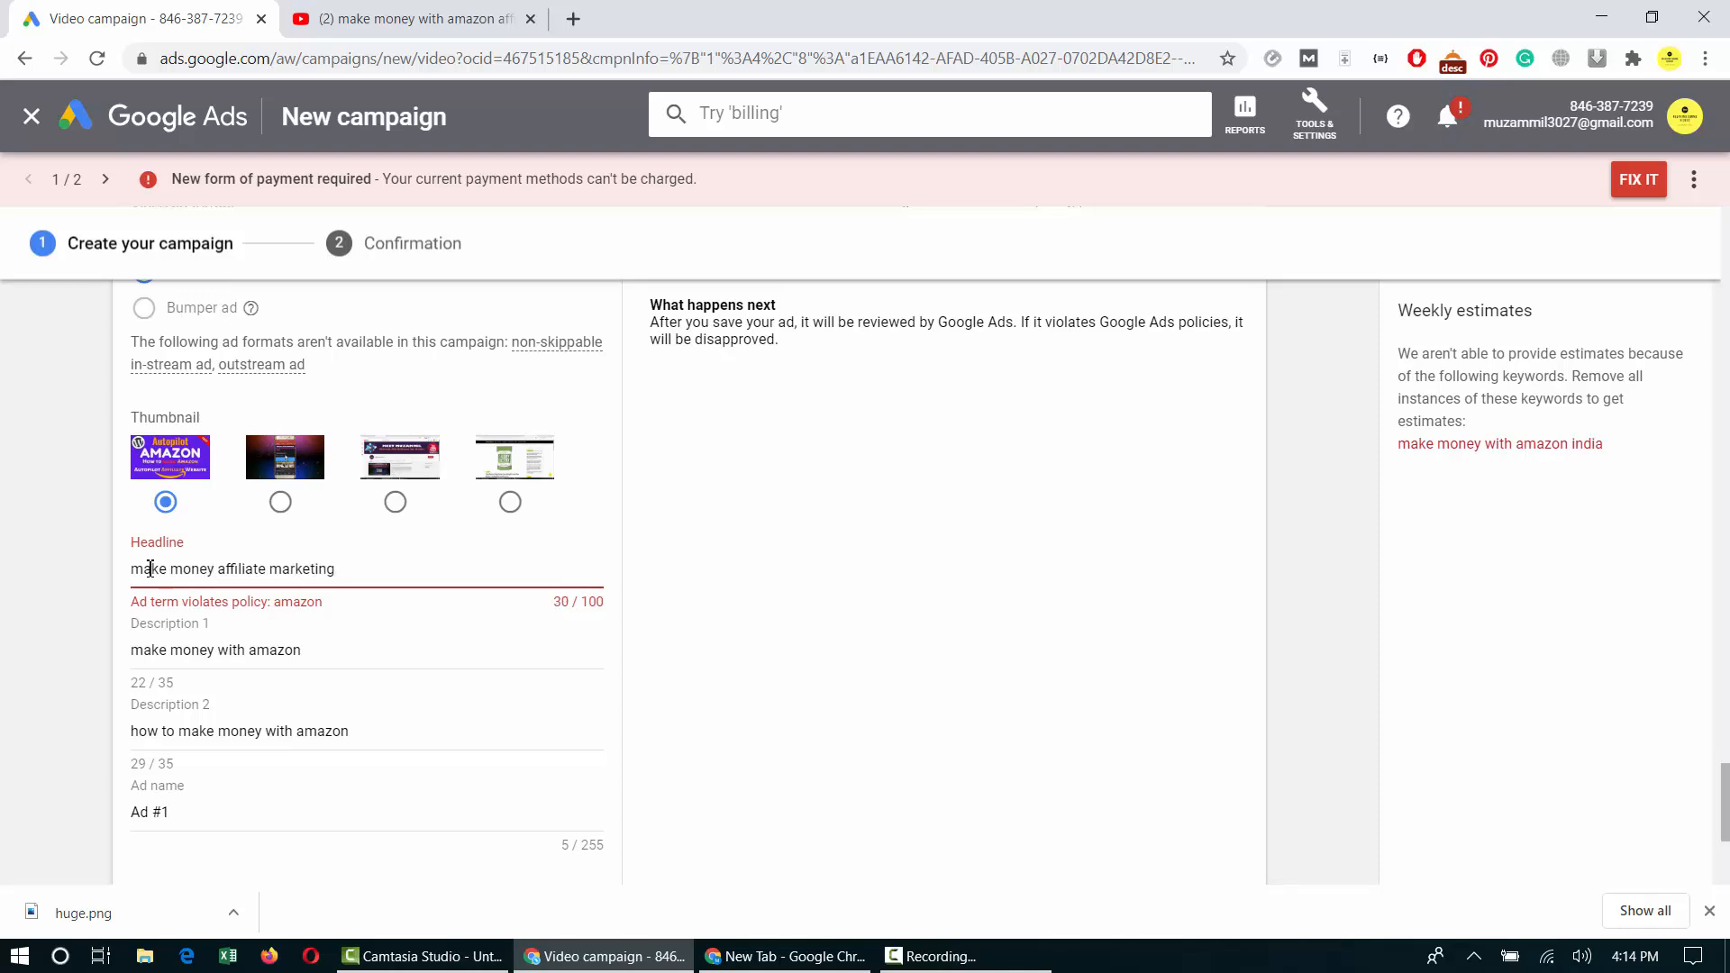
text( with)
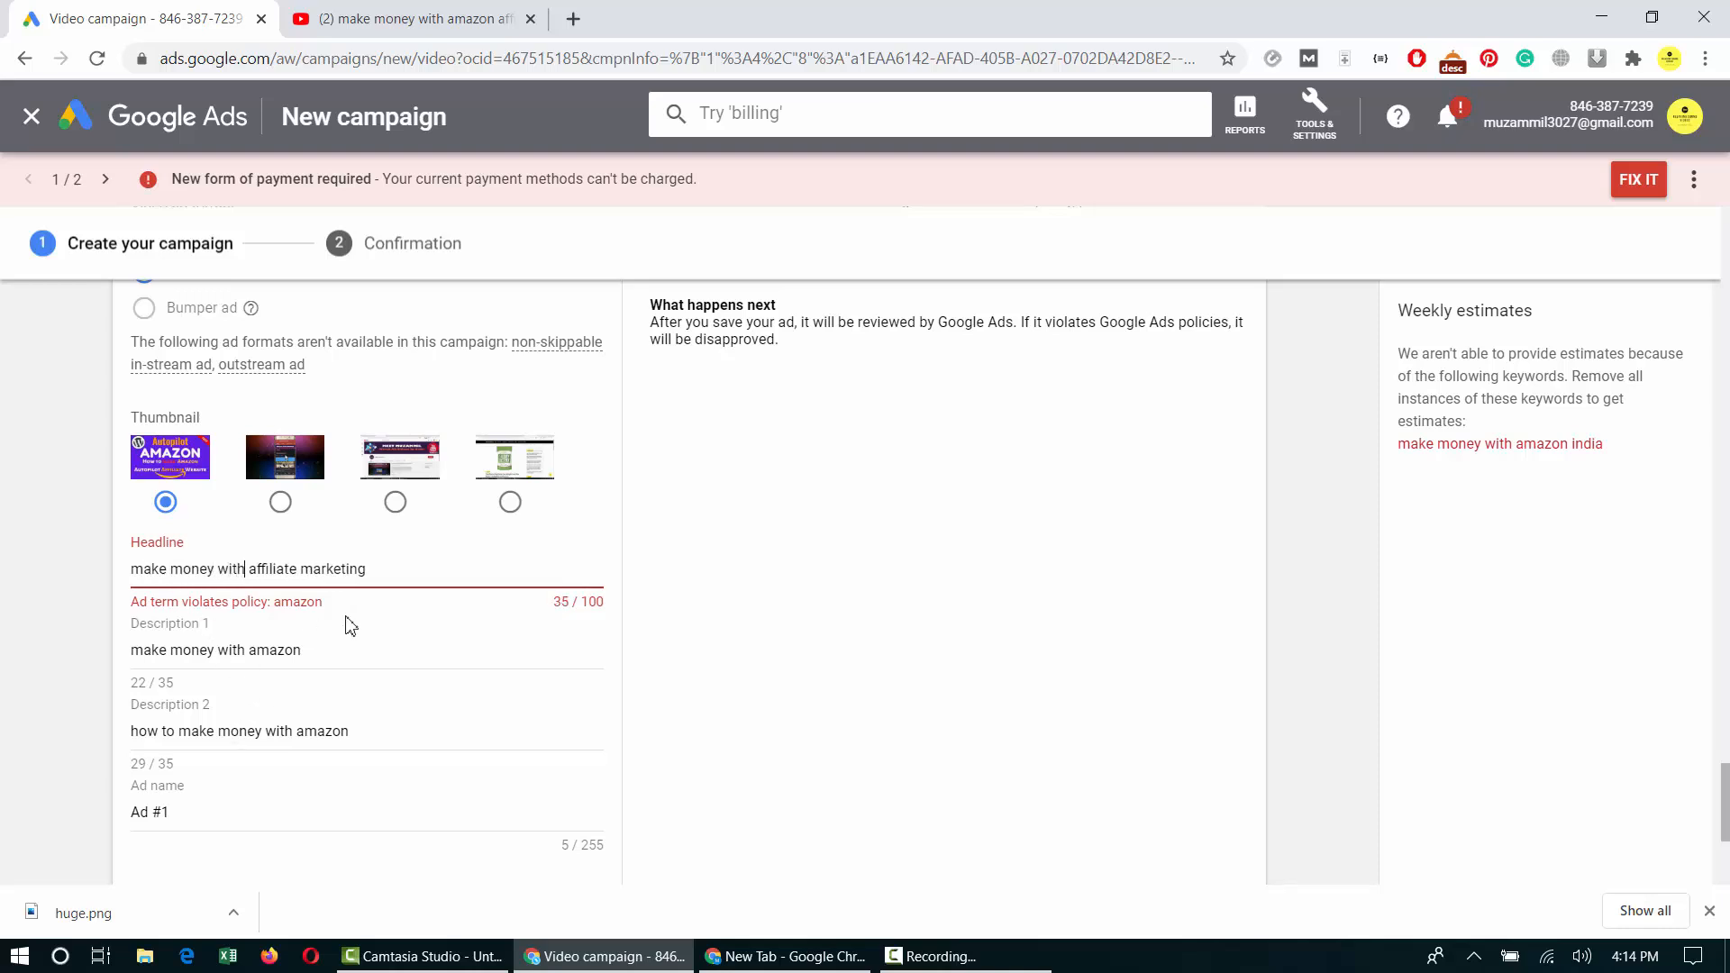
Replace the first description with "how to make money online".
triple_click(347, 657)
text(how to make money)
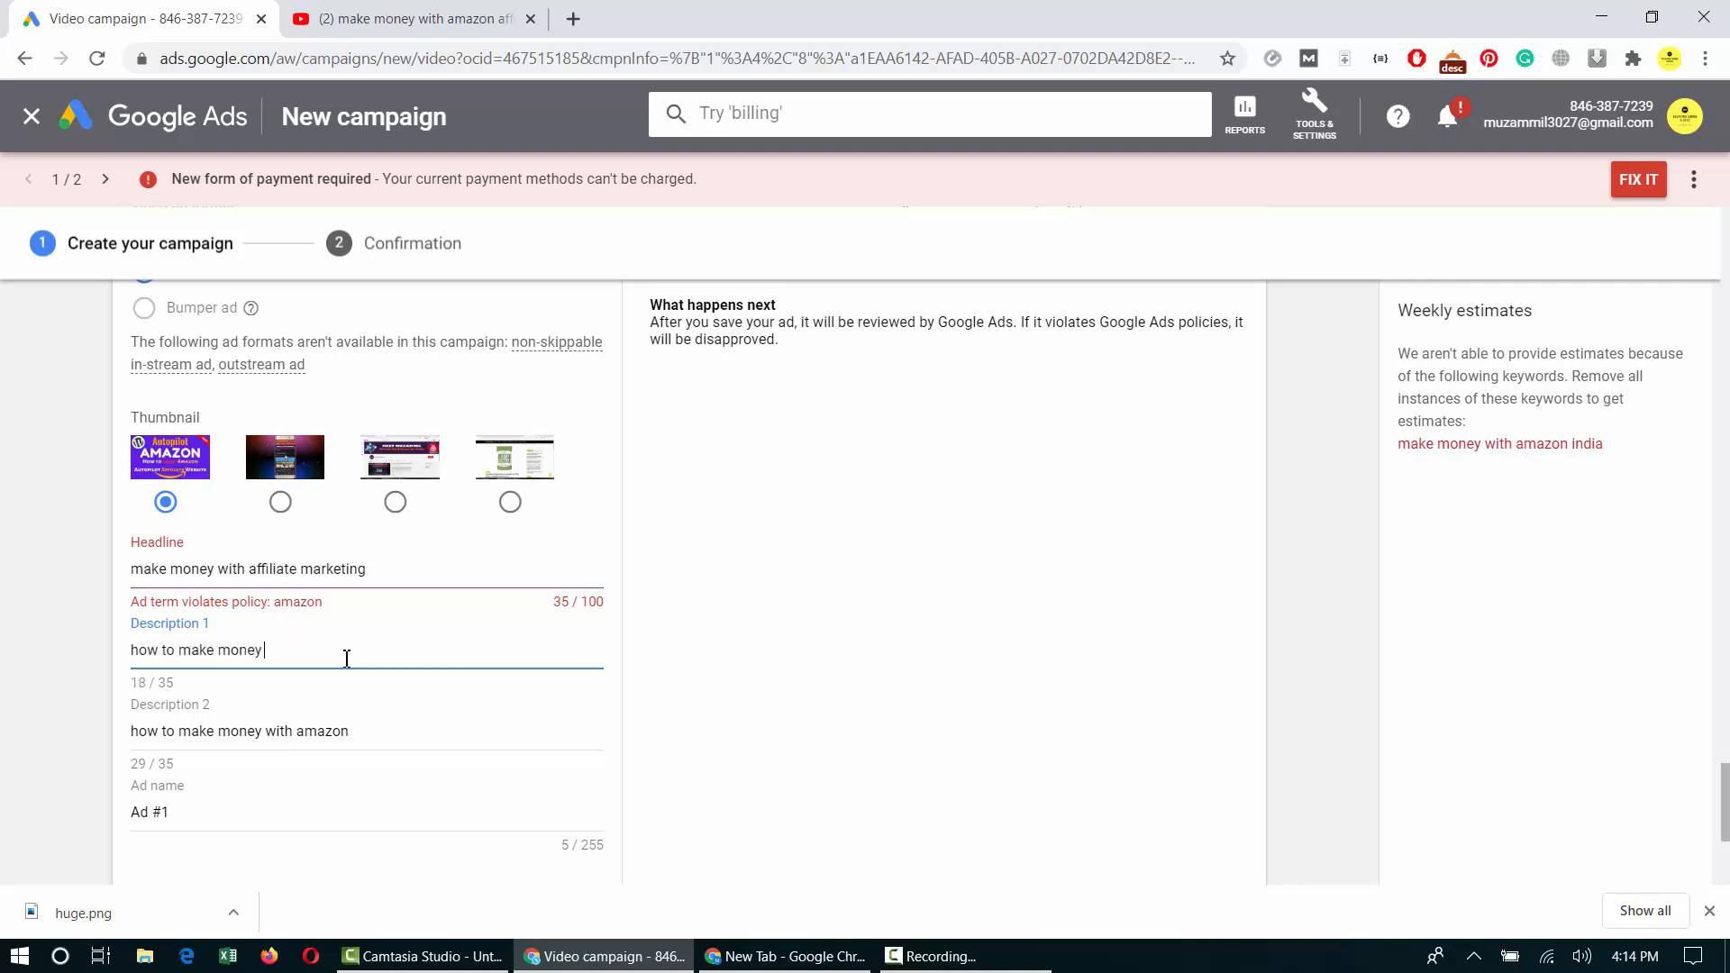
key(BackSpace)
key(BackSpace)
key(BackSpace)
key(BackSpace)
text(nline)
key(Tab)
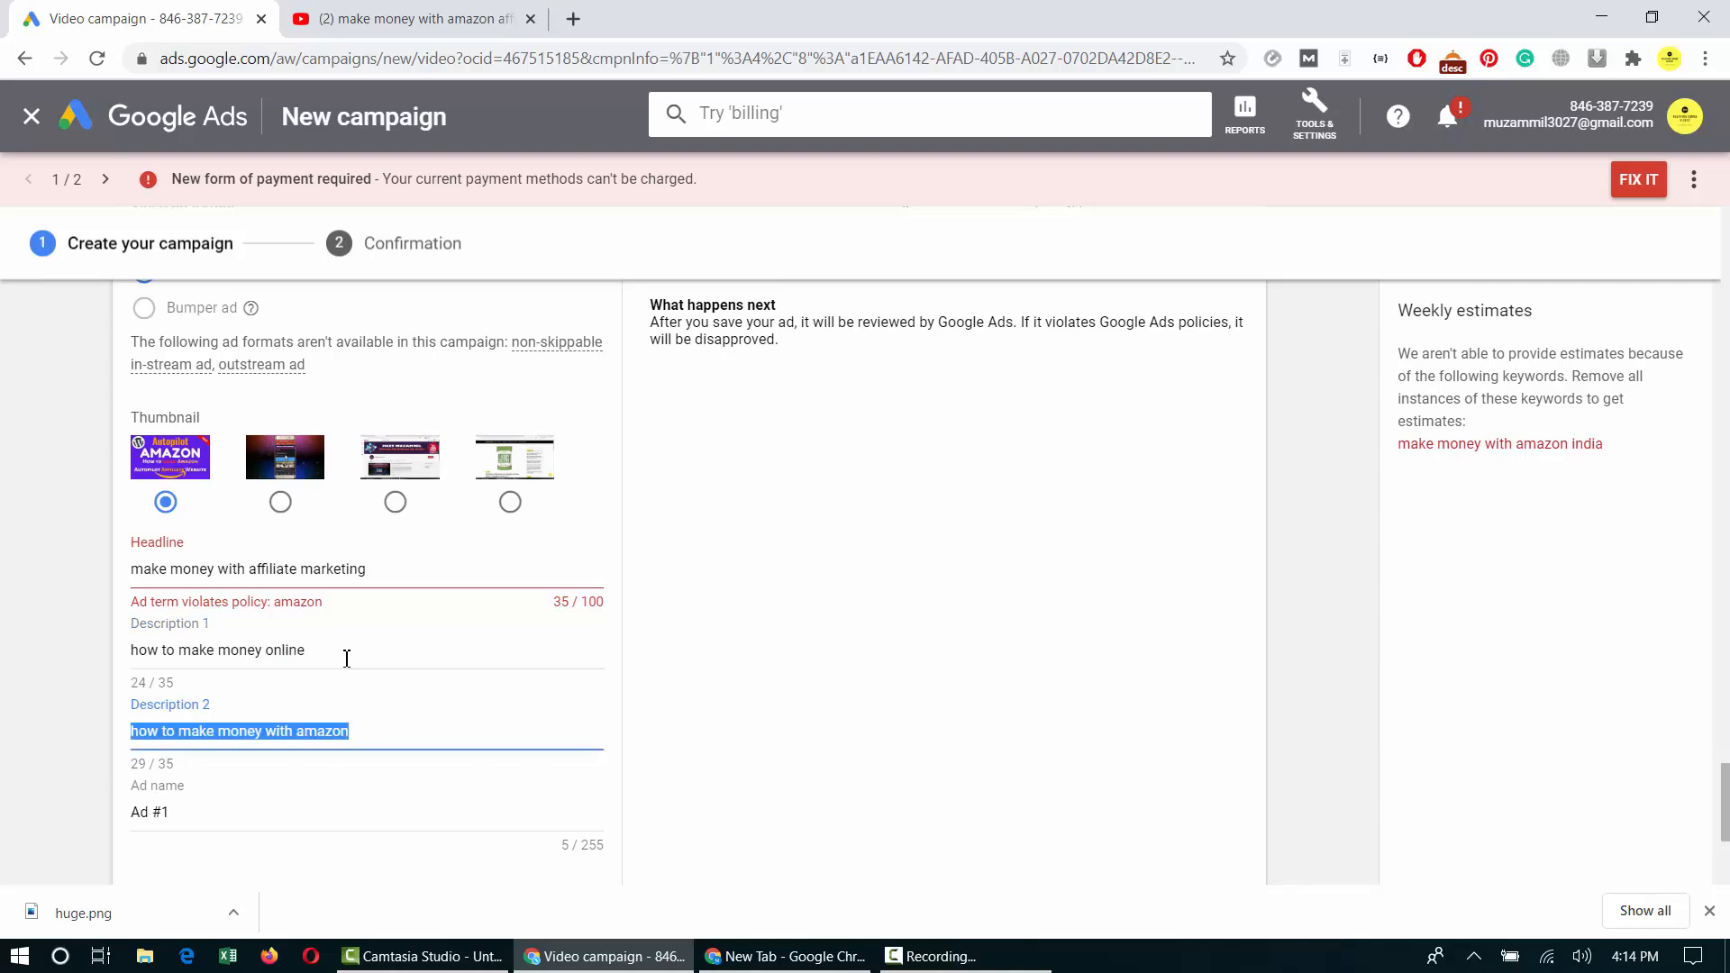
Look up the YouTube search suggestion "affiliate marketing for beginners" and copy it over the second ad description in Google Ads.
click(374, 9)
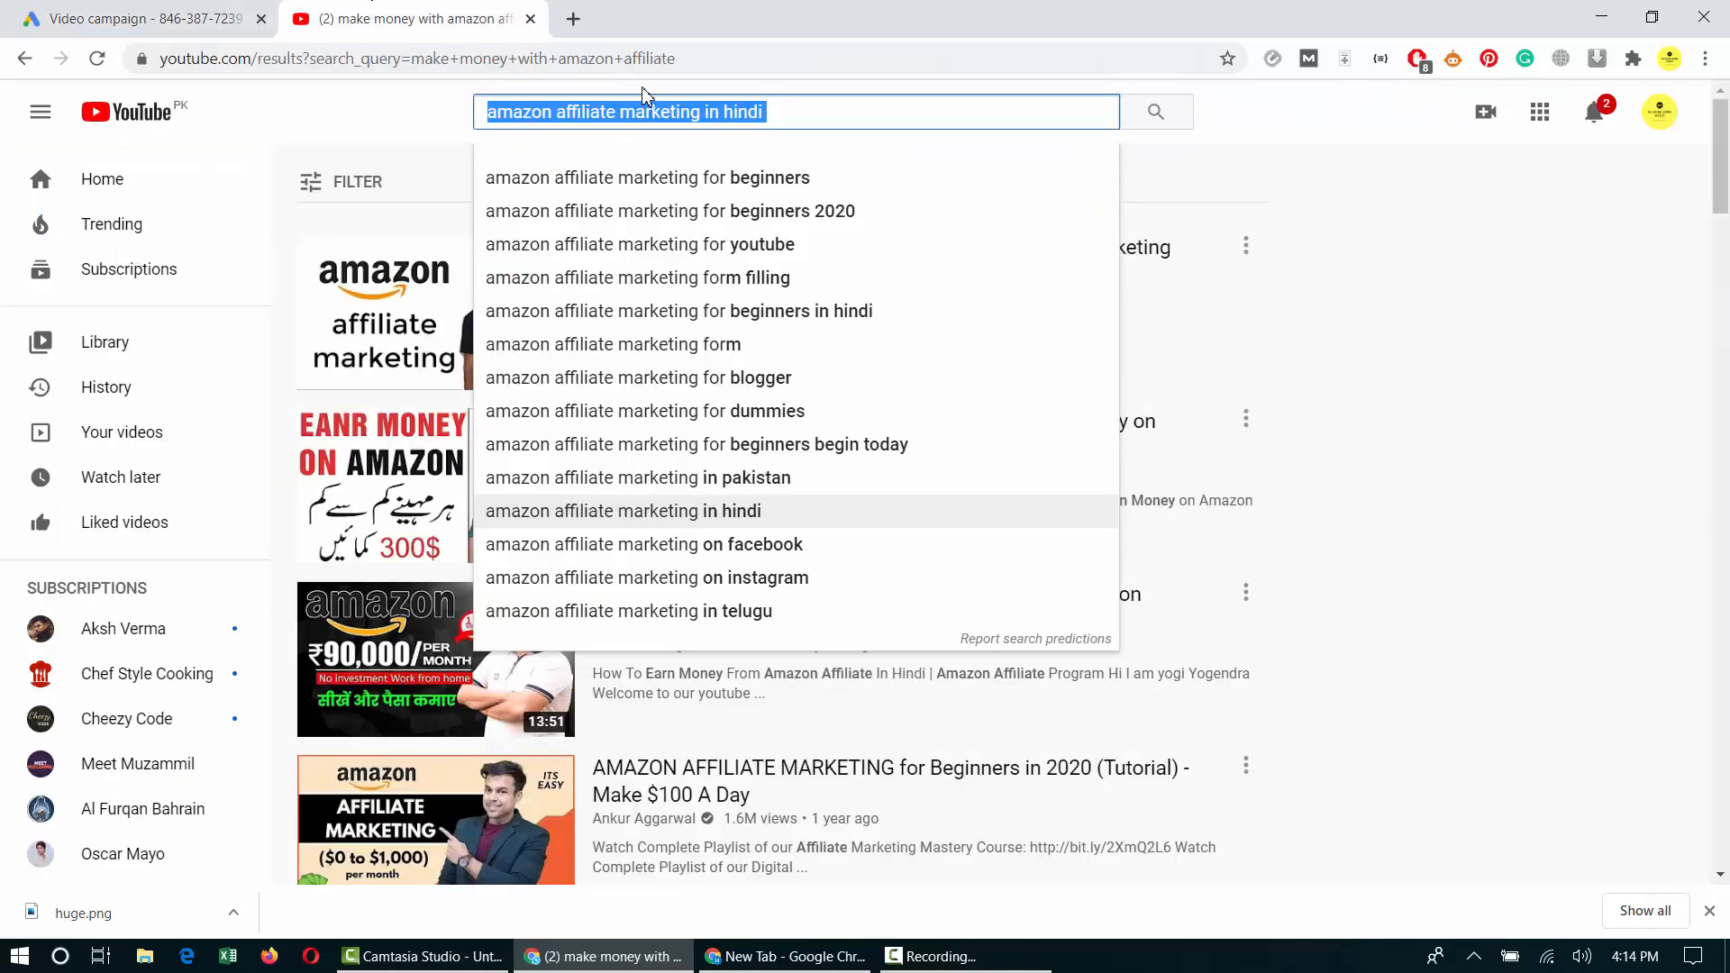
text(affiliate mar)
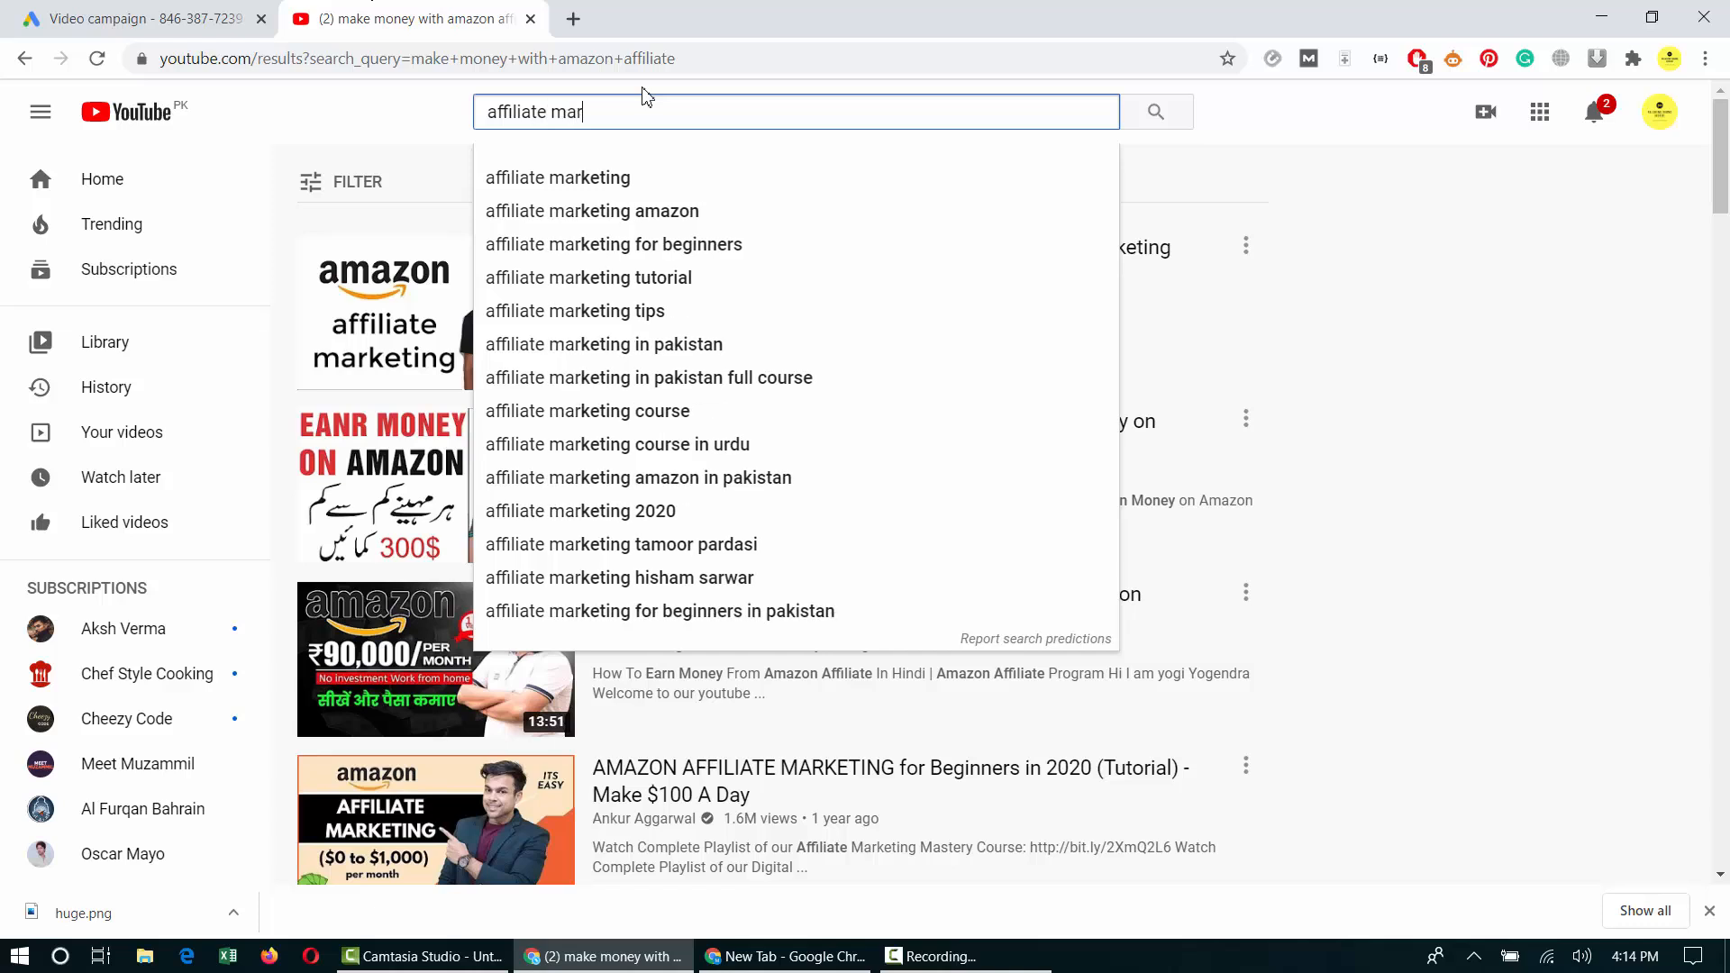
text(keting for)
key(Down)
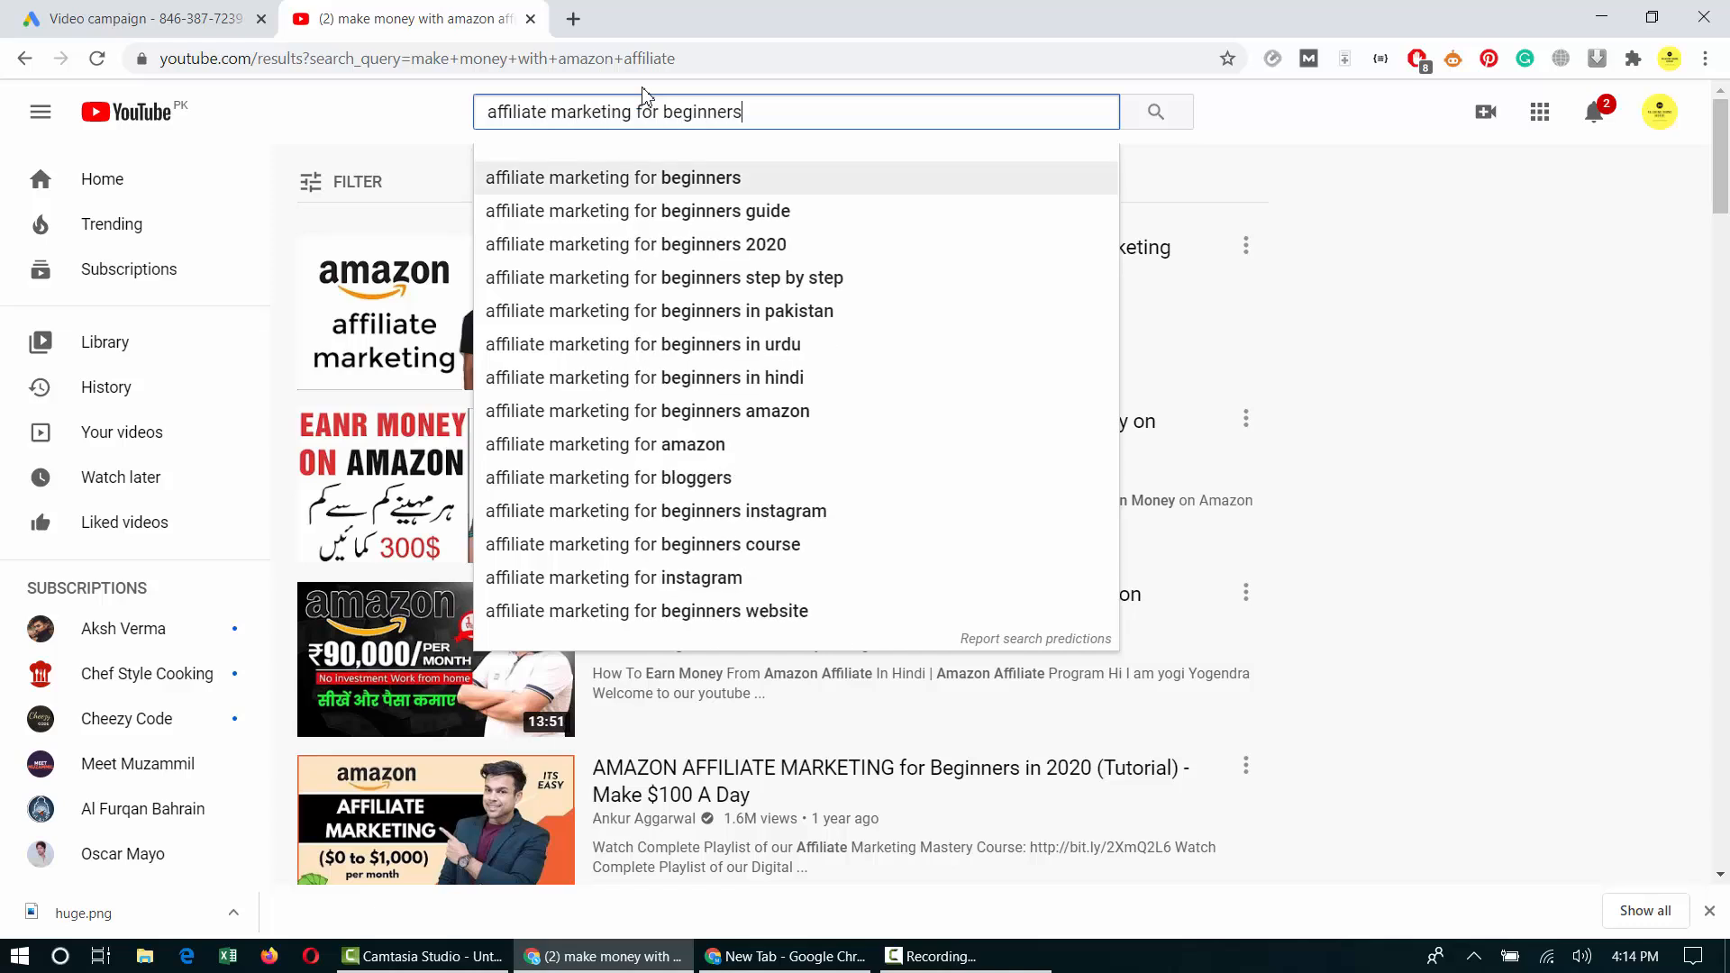
key(ctrl+a)
key(ctrl+c)
key(ctrl+1)
key(ctrl+v)
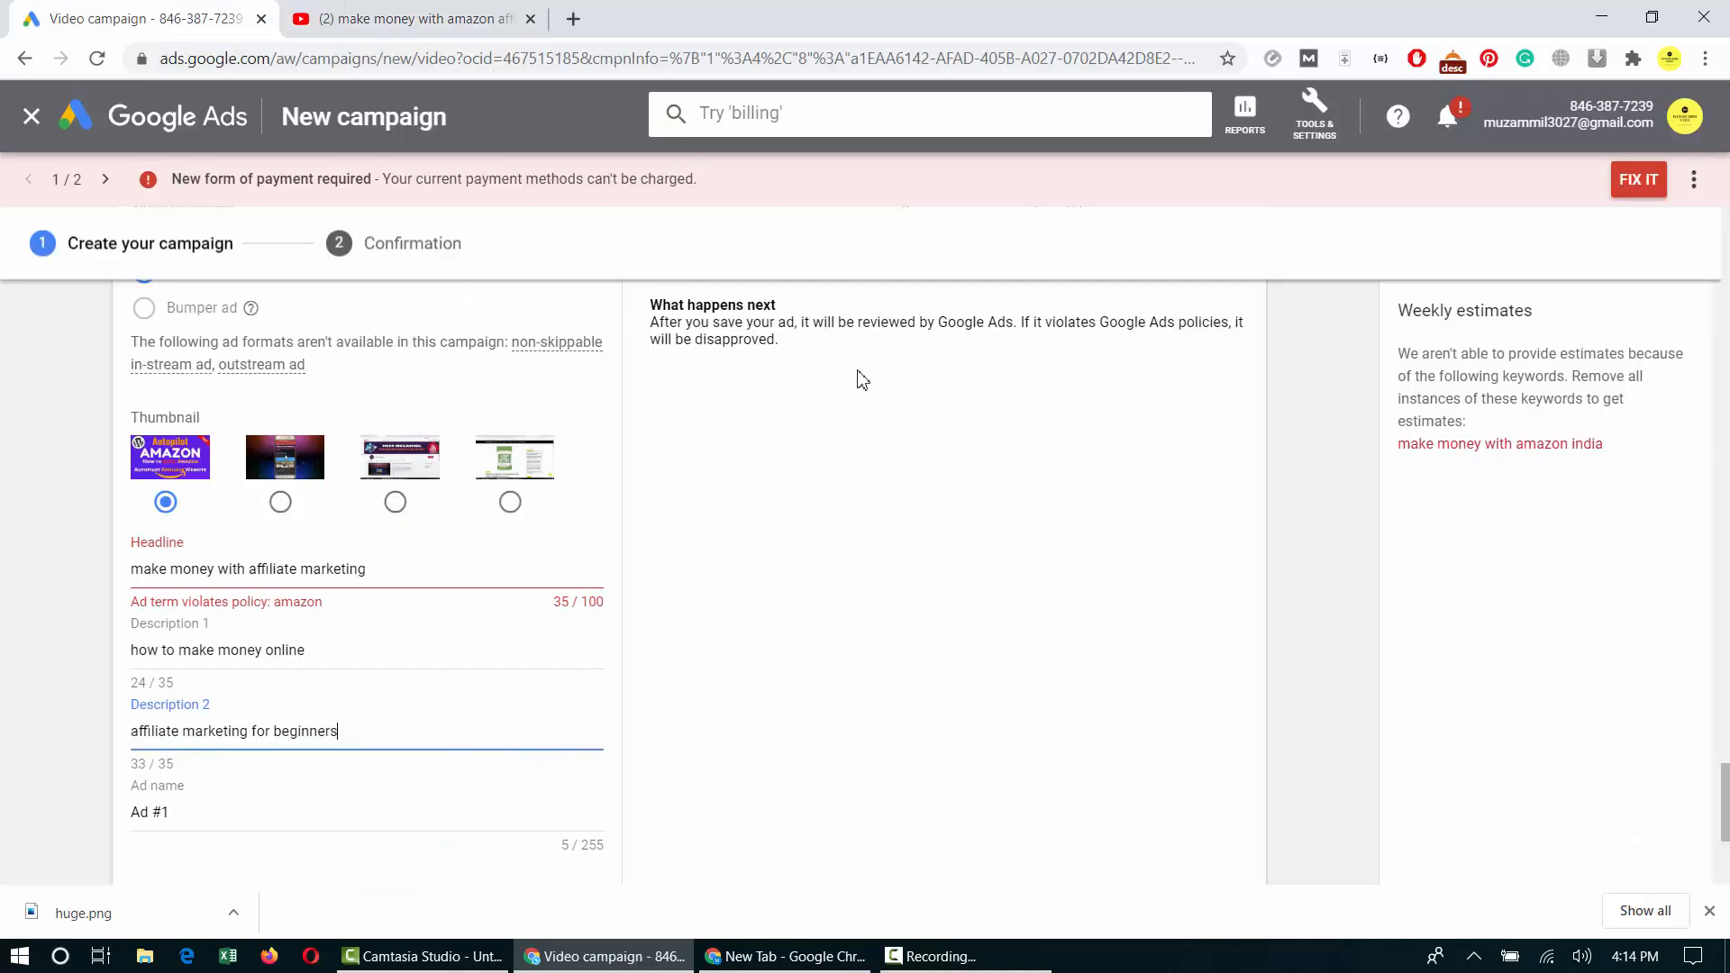
Check the revised ad text and policy details, and submit the form to create the campaign.
scroll(915, 514, down, 2)
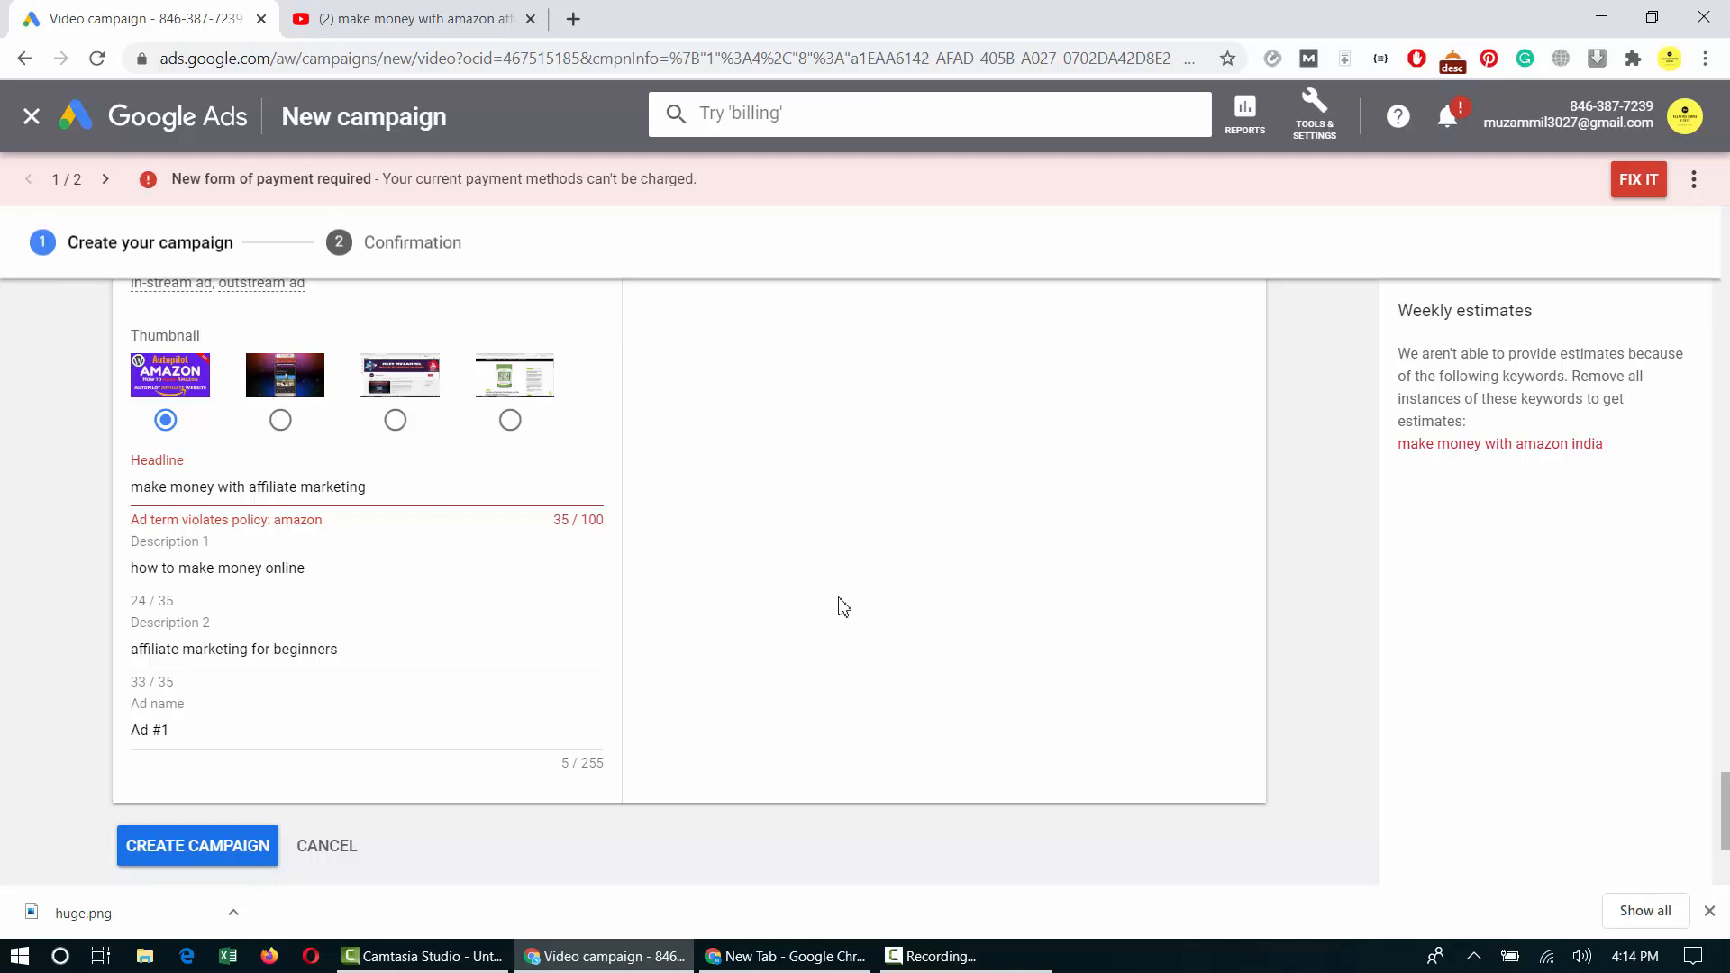
scroll(838, 607, up, 4)
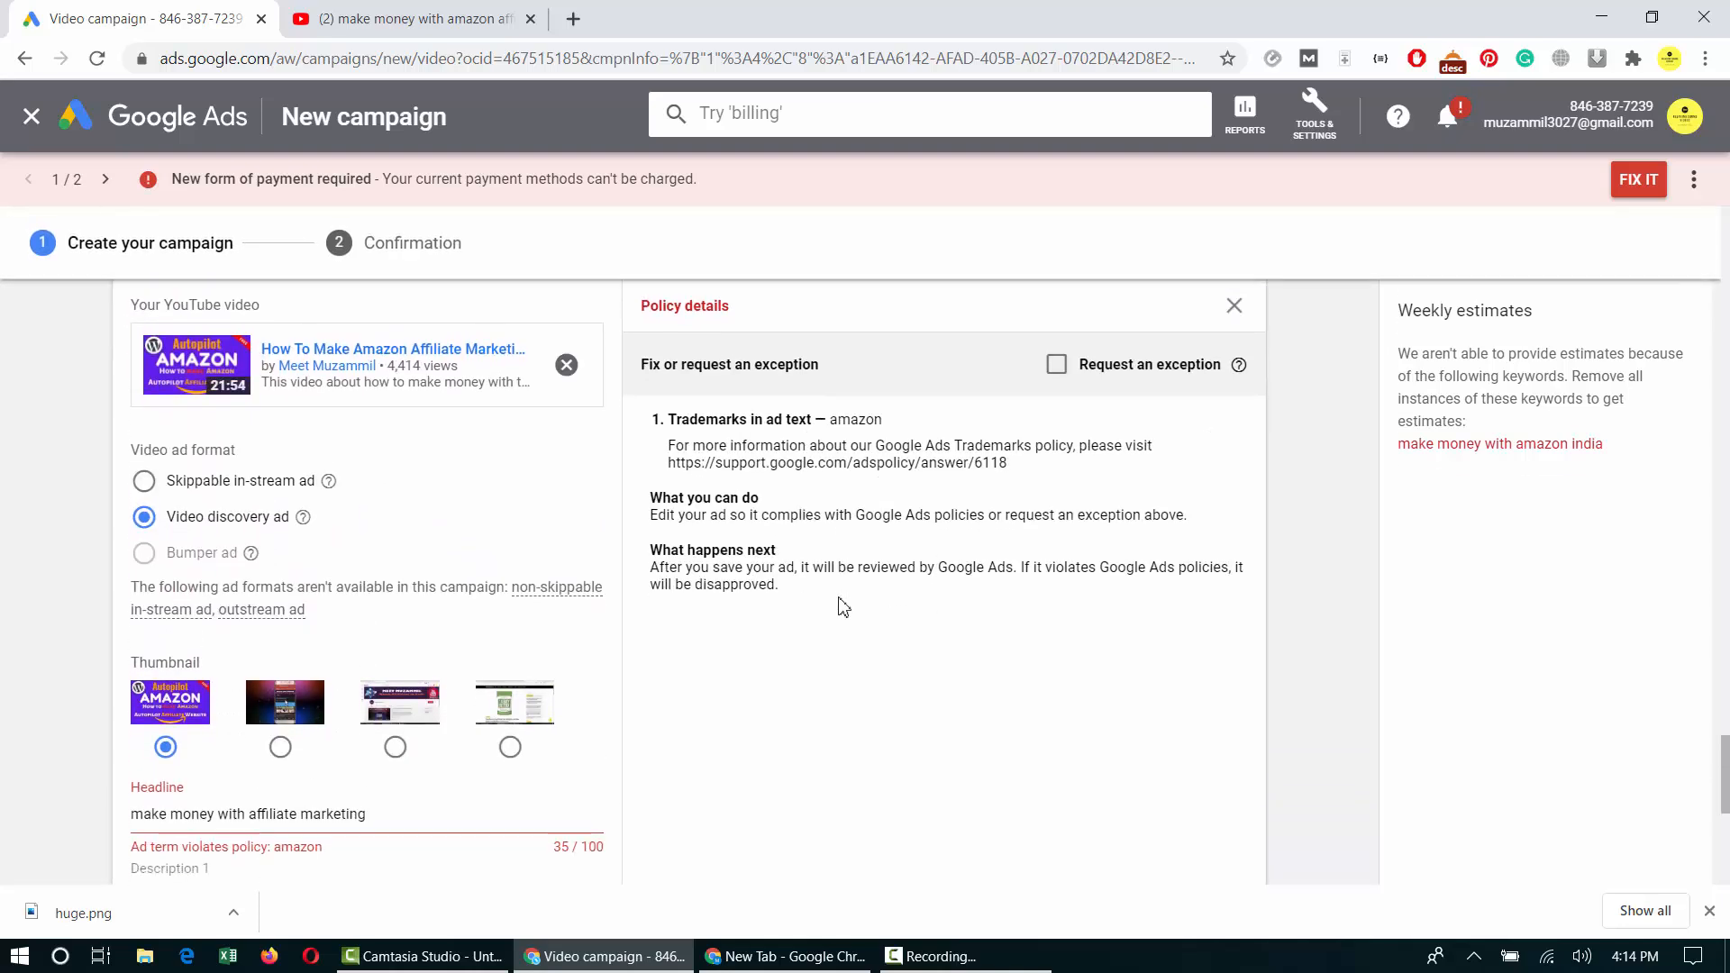
scroll(838, 606, down, 5)
click(223, 806)
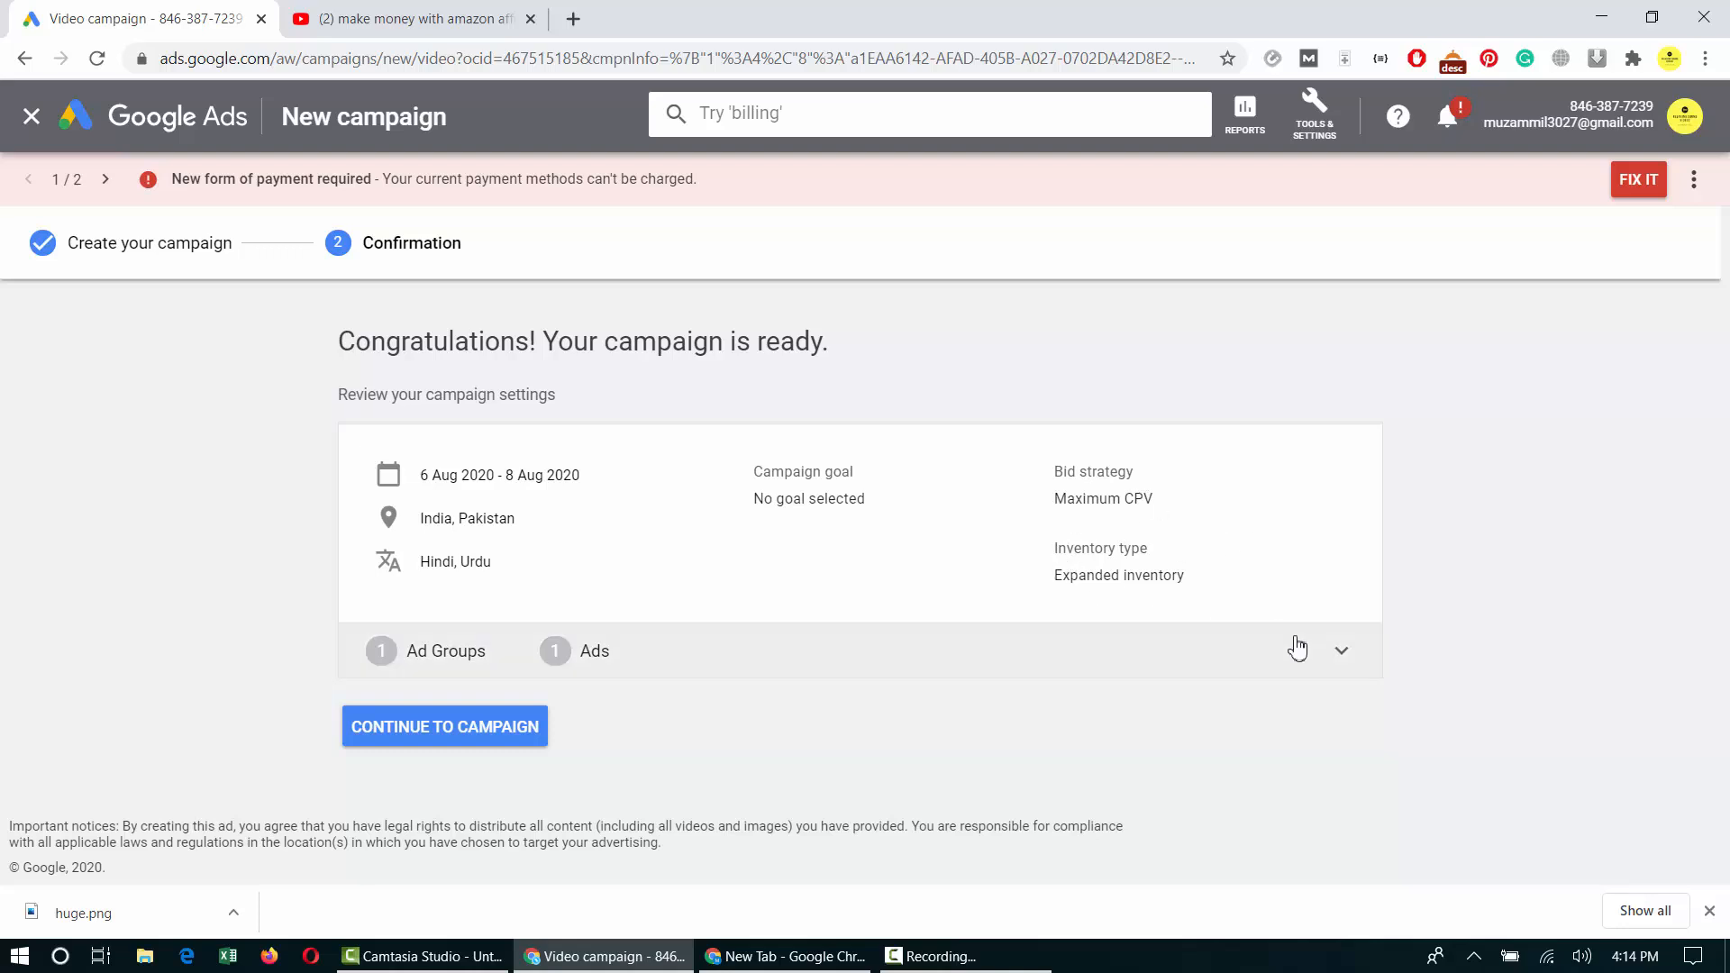
Expand and collapse the ad group and ad summary on the confirmation page, and continue to the campaign.
click(1341, 652)
scroll(1341, 652, down, 1)
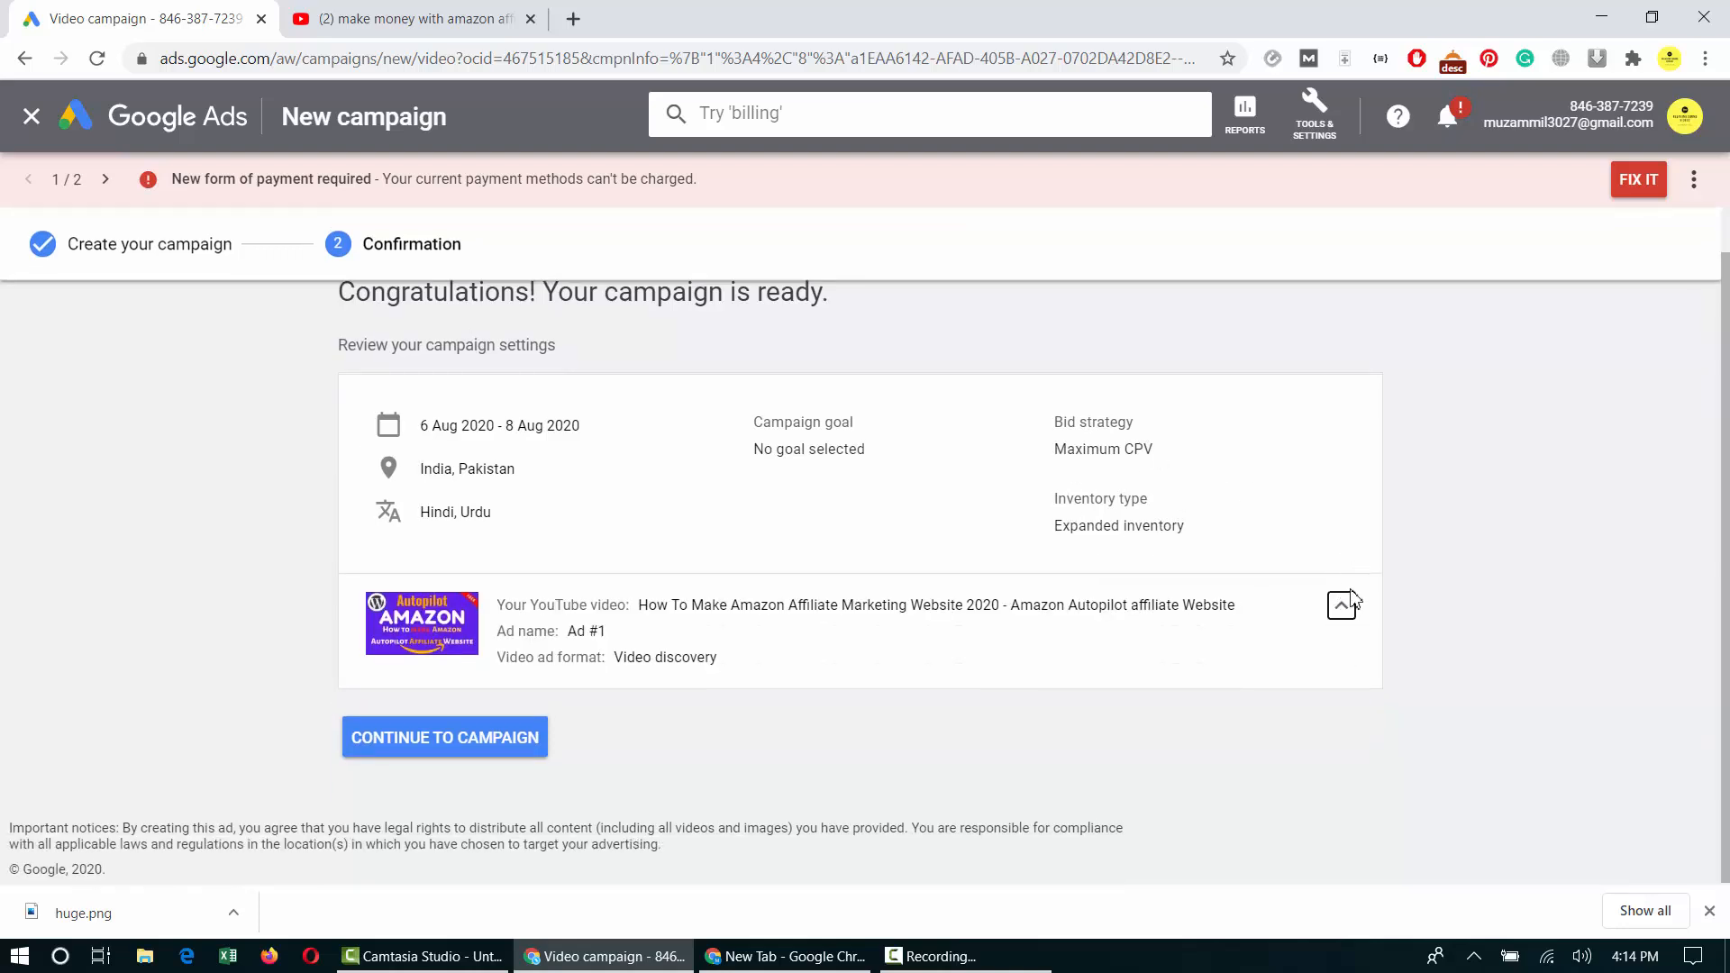
click(1341, 604)
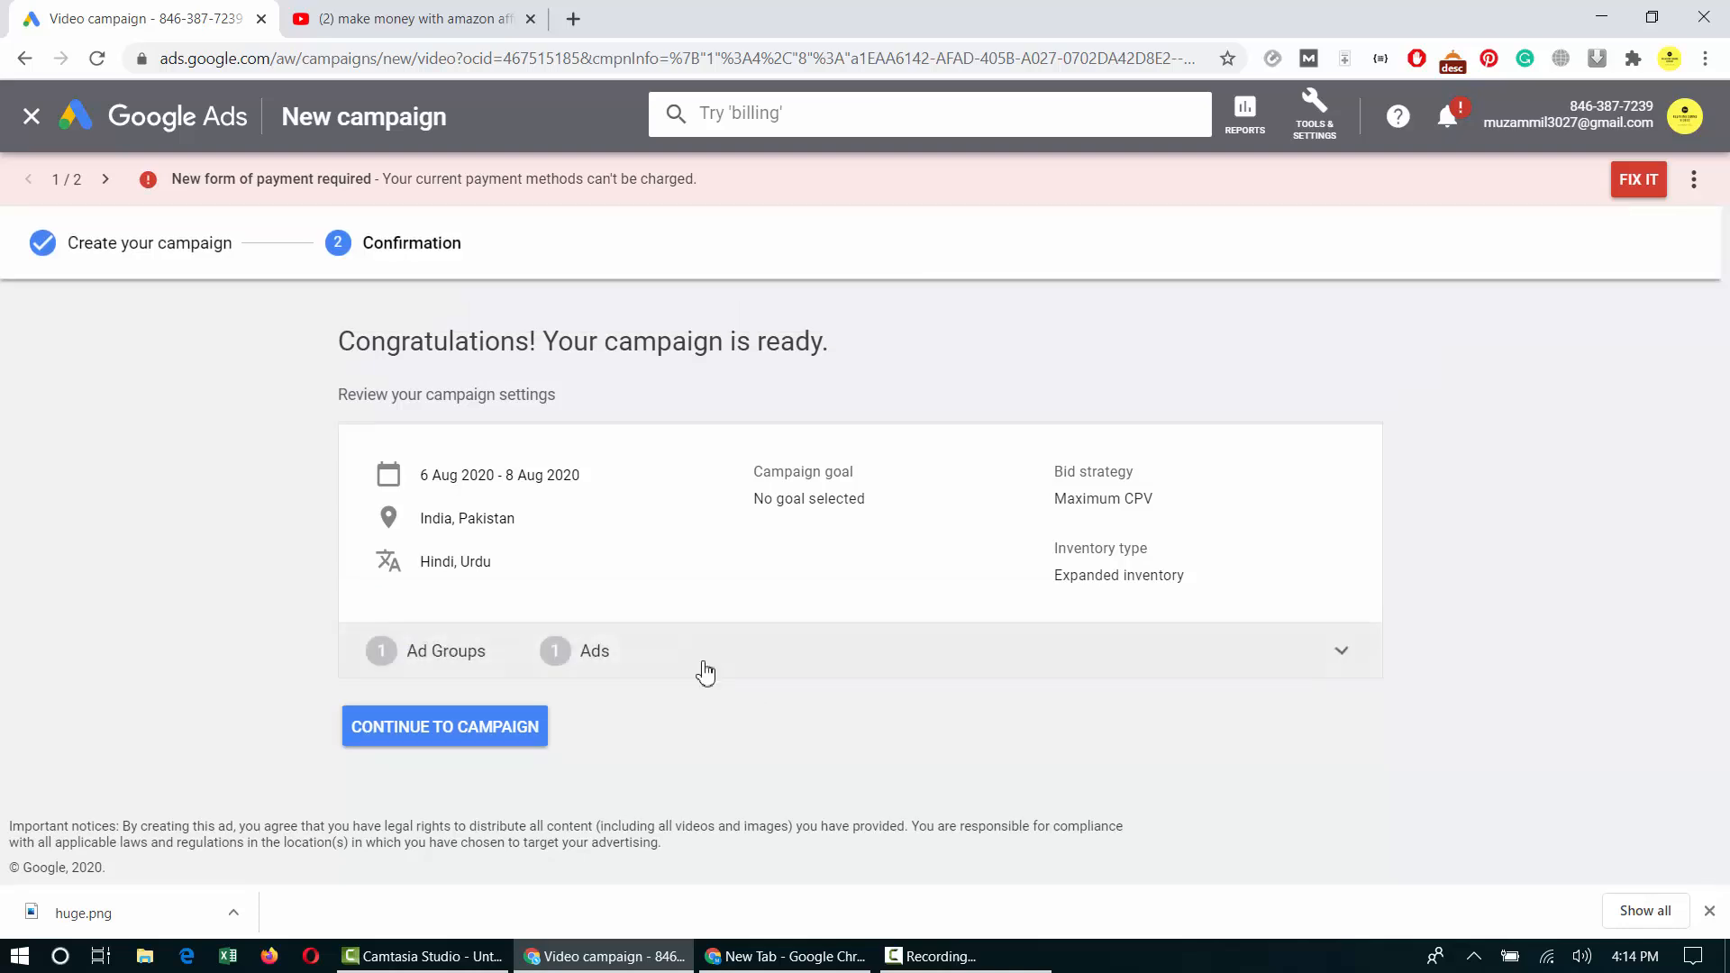
click(460, 744)
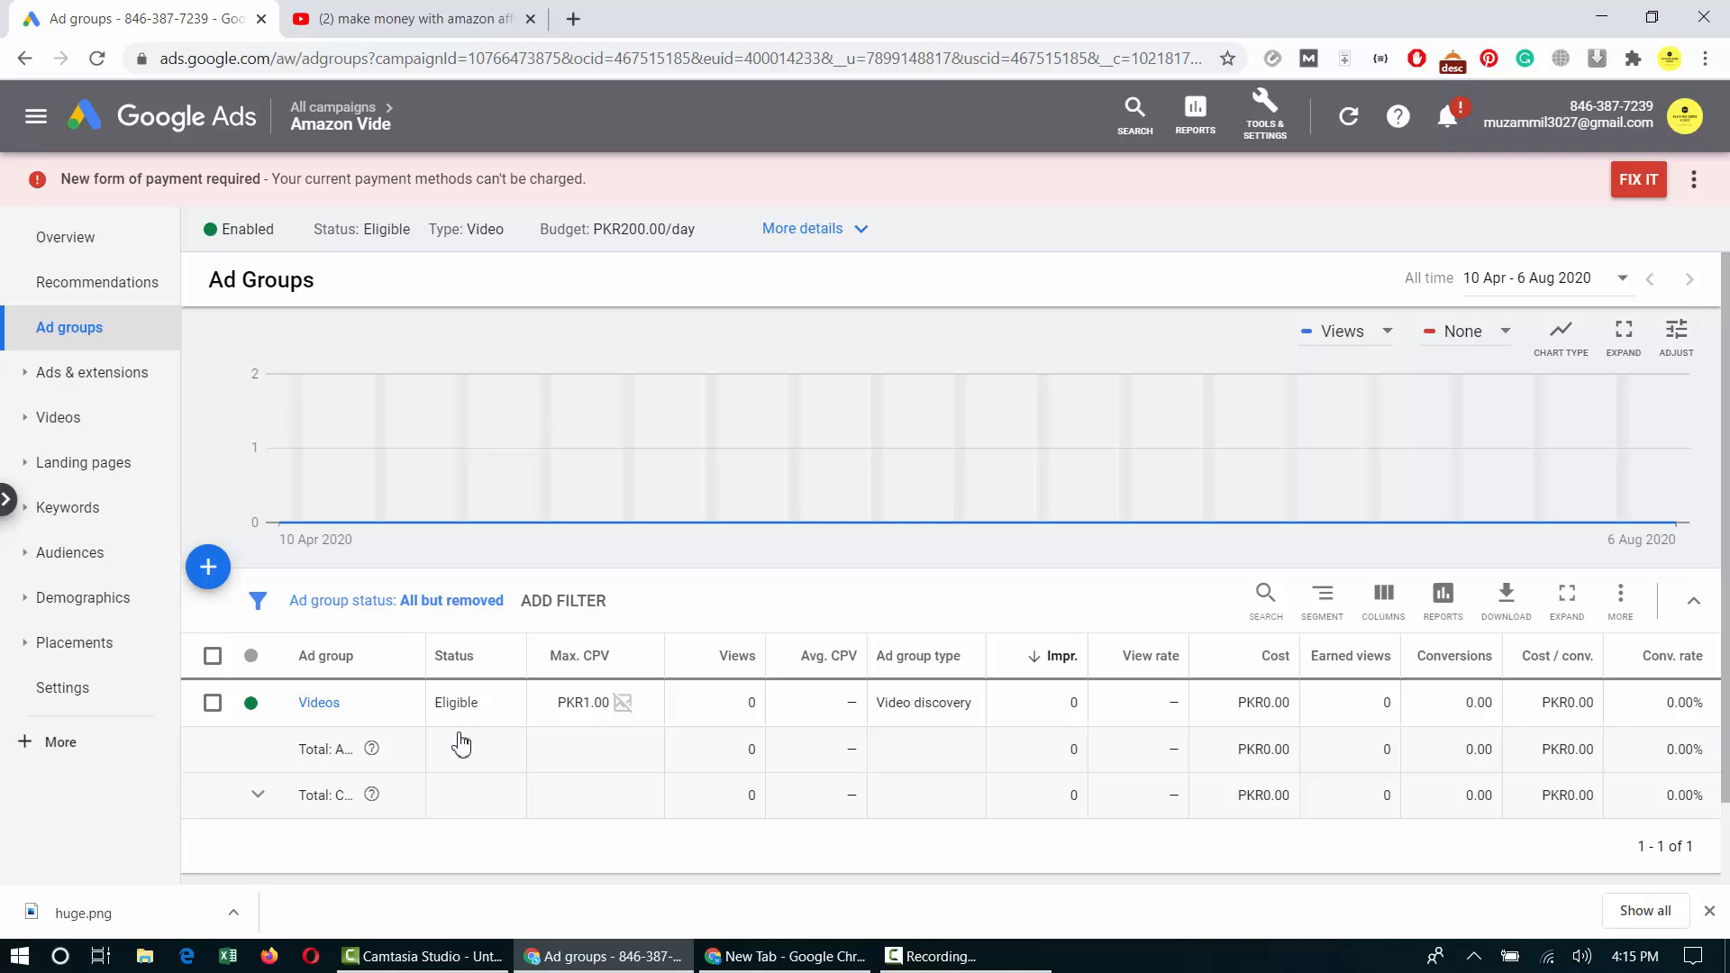
Open the campaign's overview and examine its performance, keyword, device and location cards.
click(33, 252)
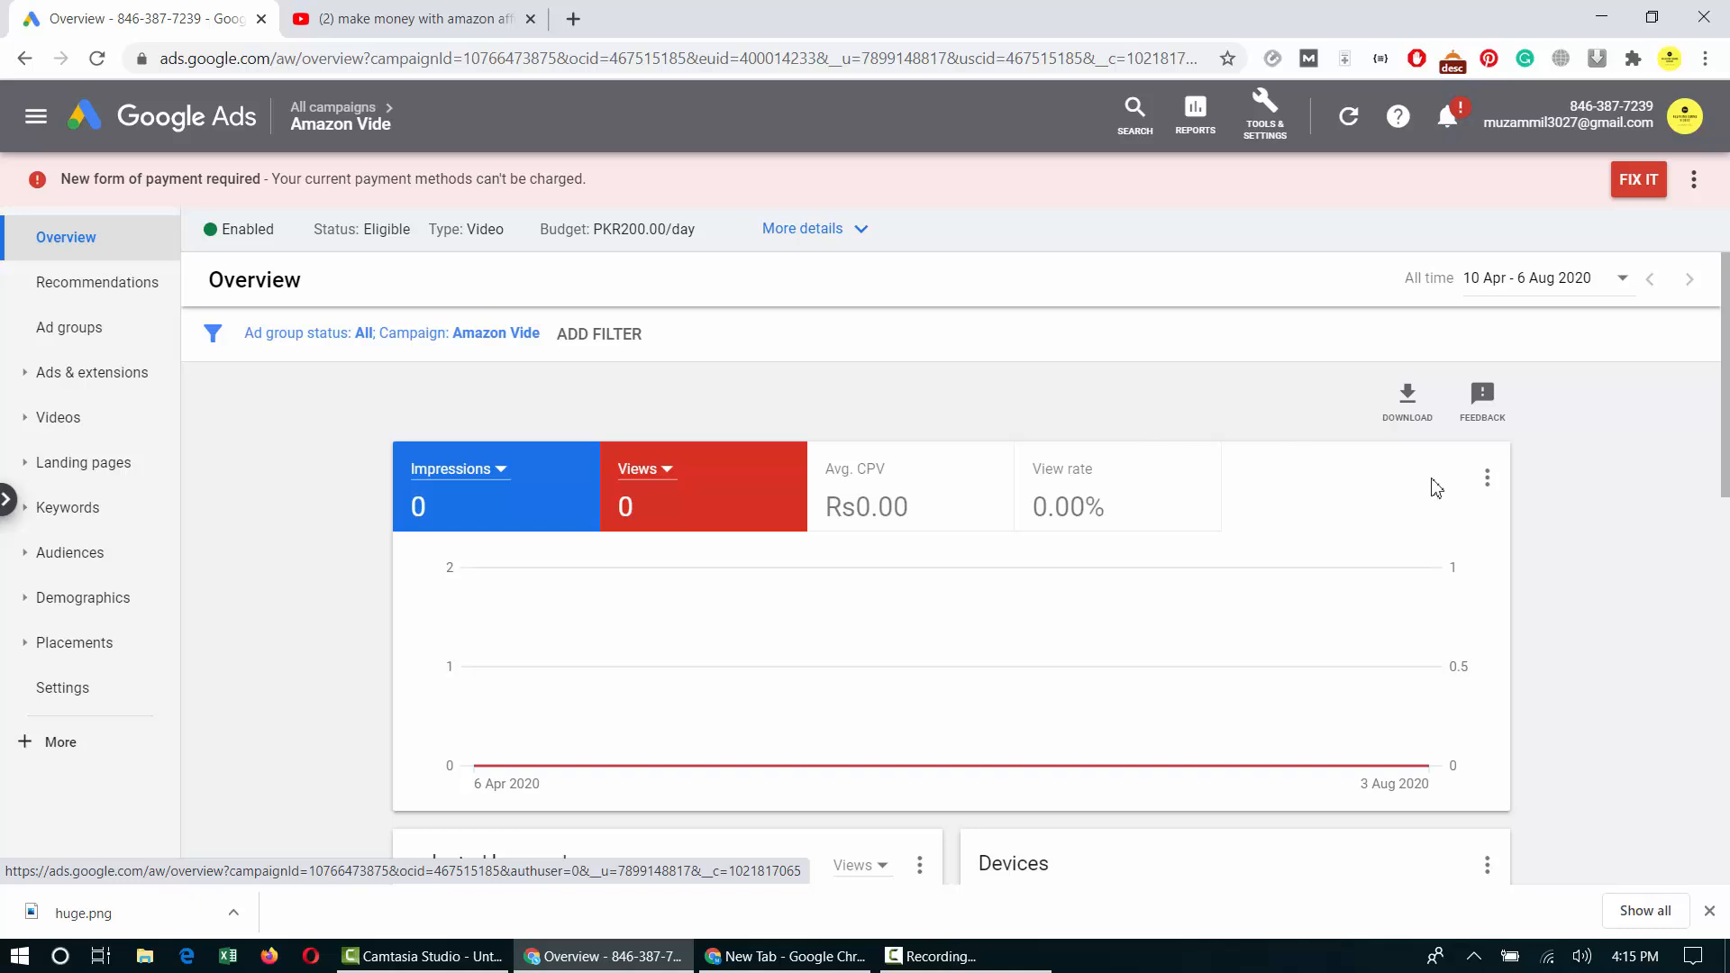
scroll(1697, 566, down, 2)
scroll(1698, 566, down, 4)
scroll(629, 549, down, 4)
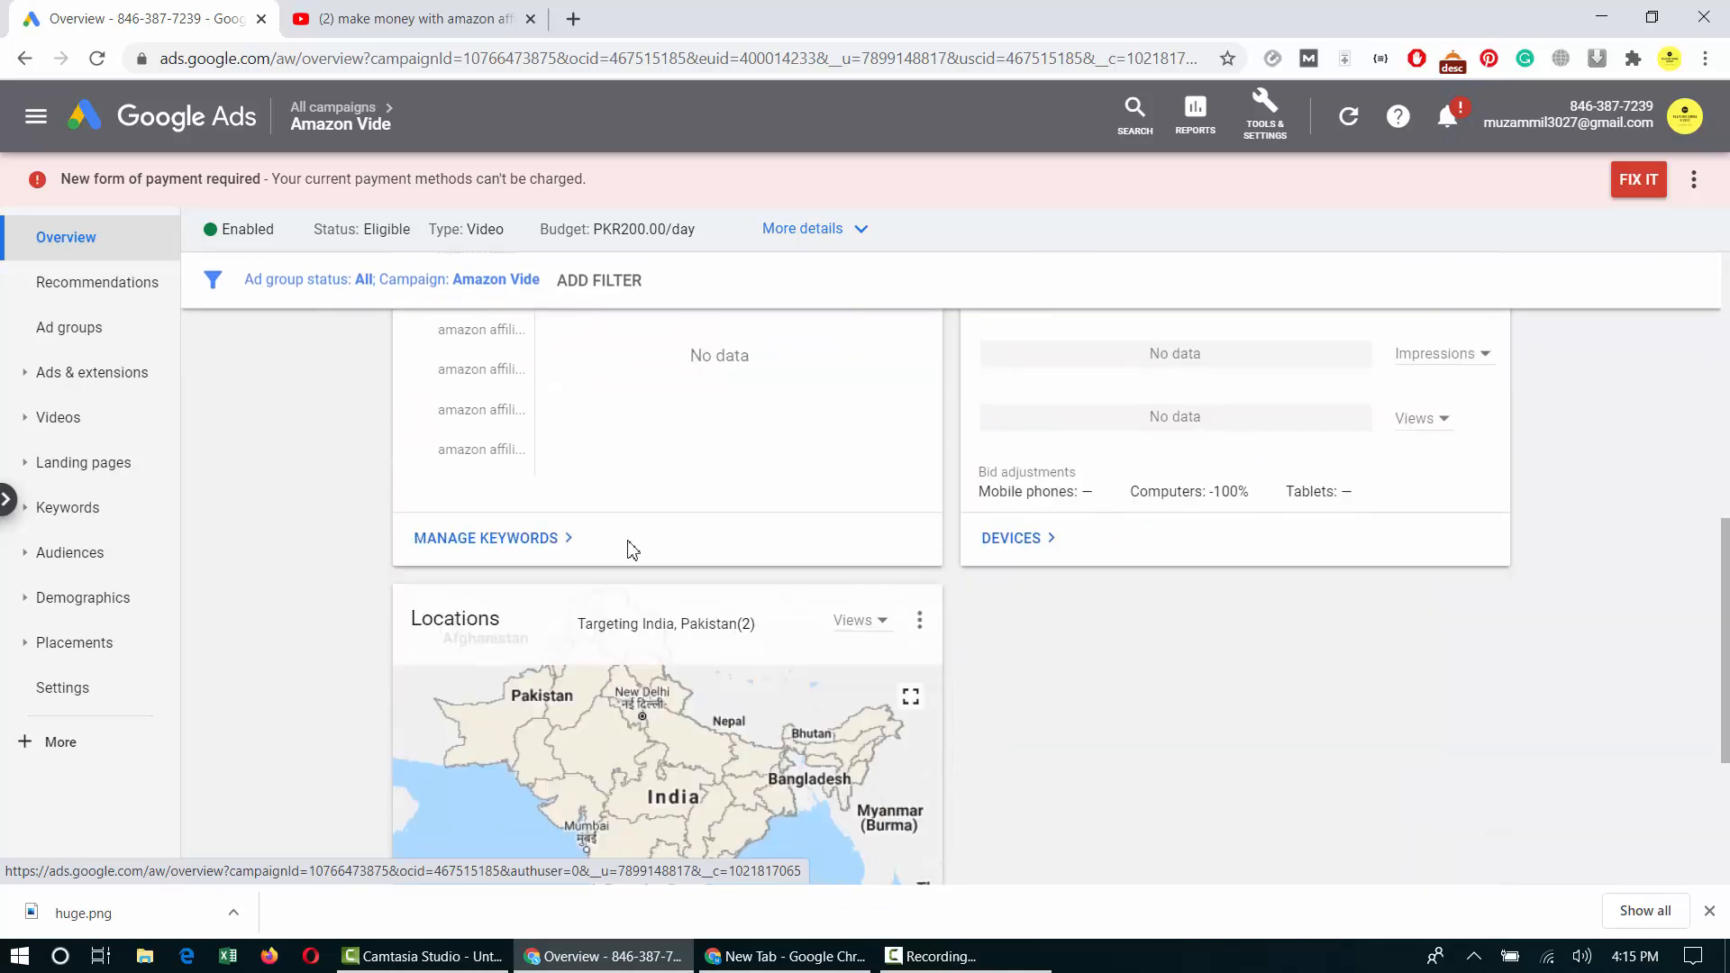
scroll(767, 815, down, 3)
scroll(1123, 679, up, 10)
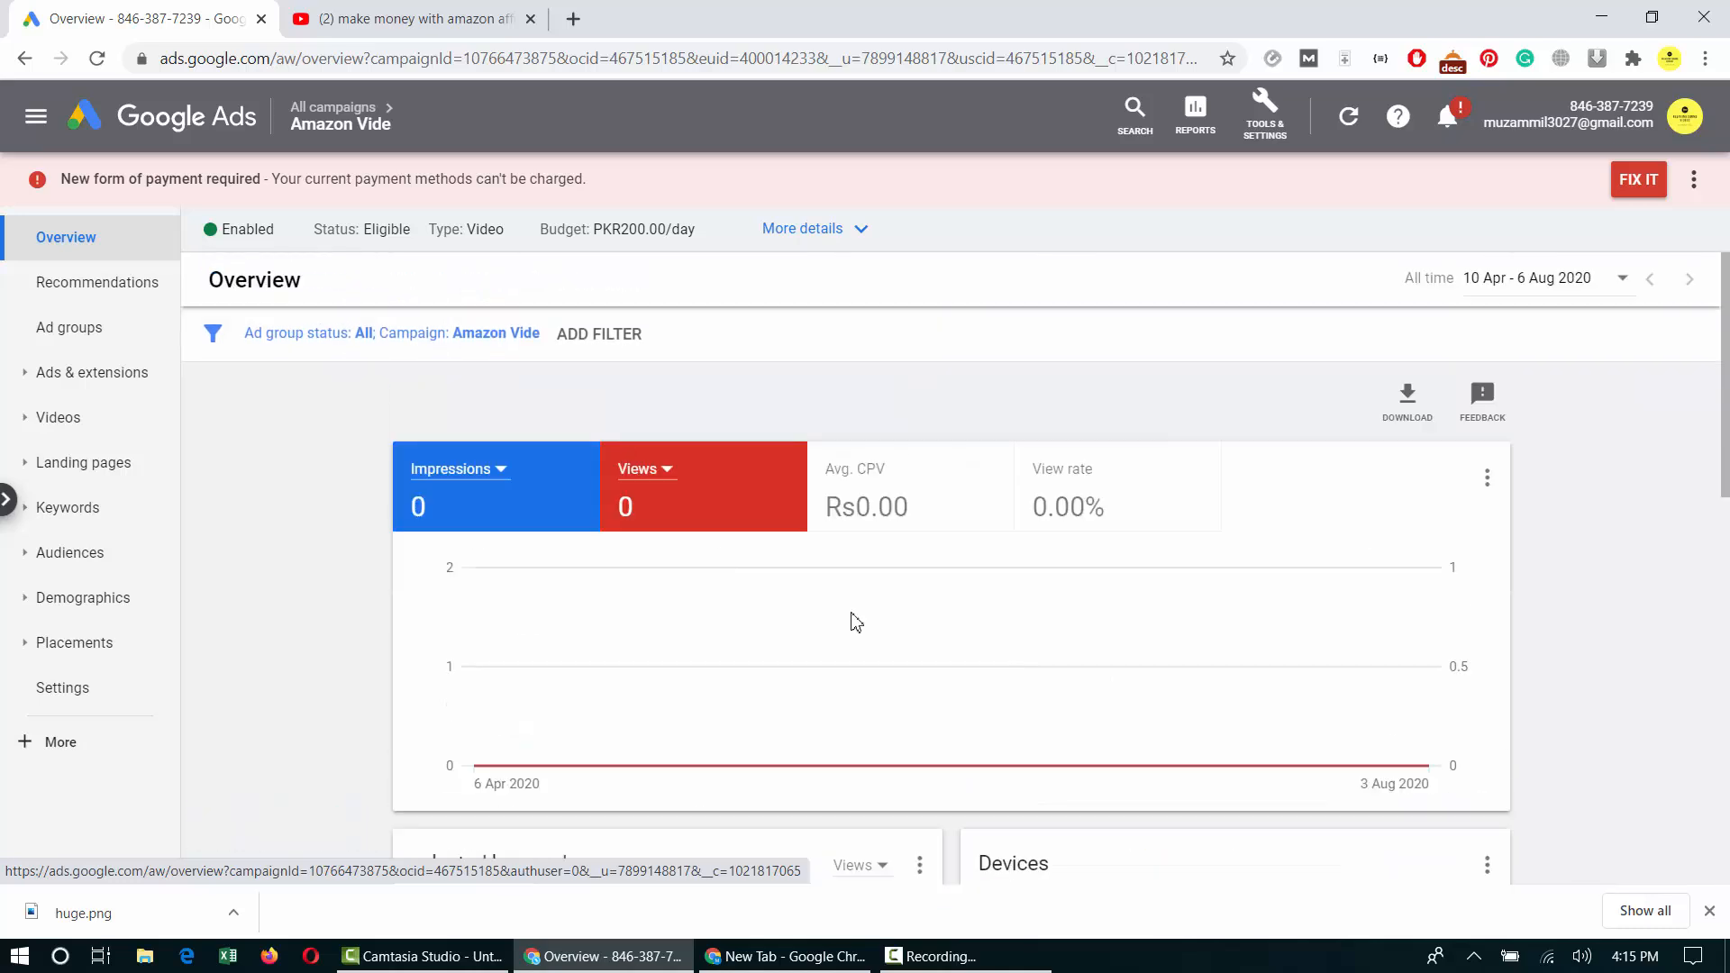
Switch to YouTube, search for the video creator's channel, open its page and collapse the navigation guide.
click(402, 12)
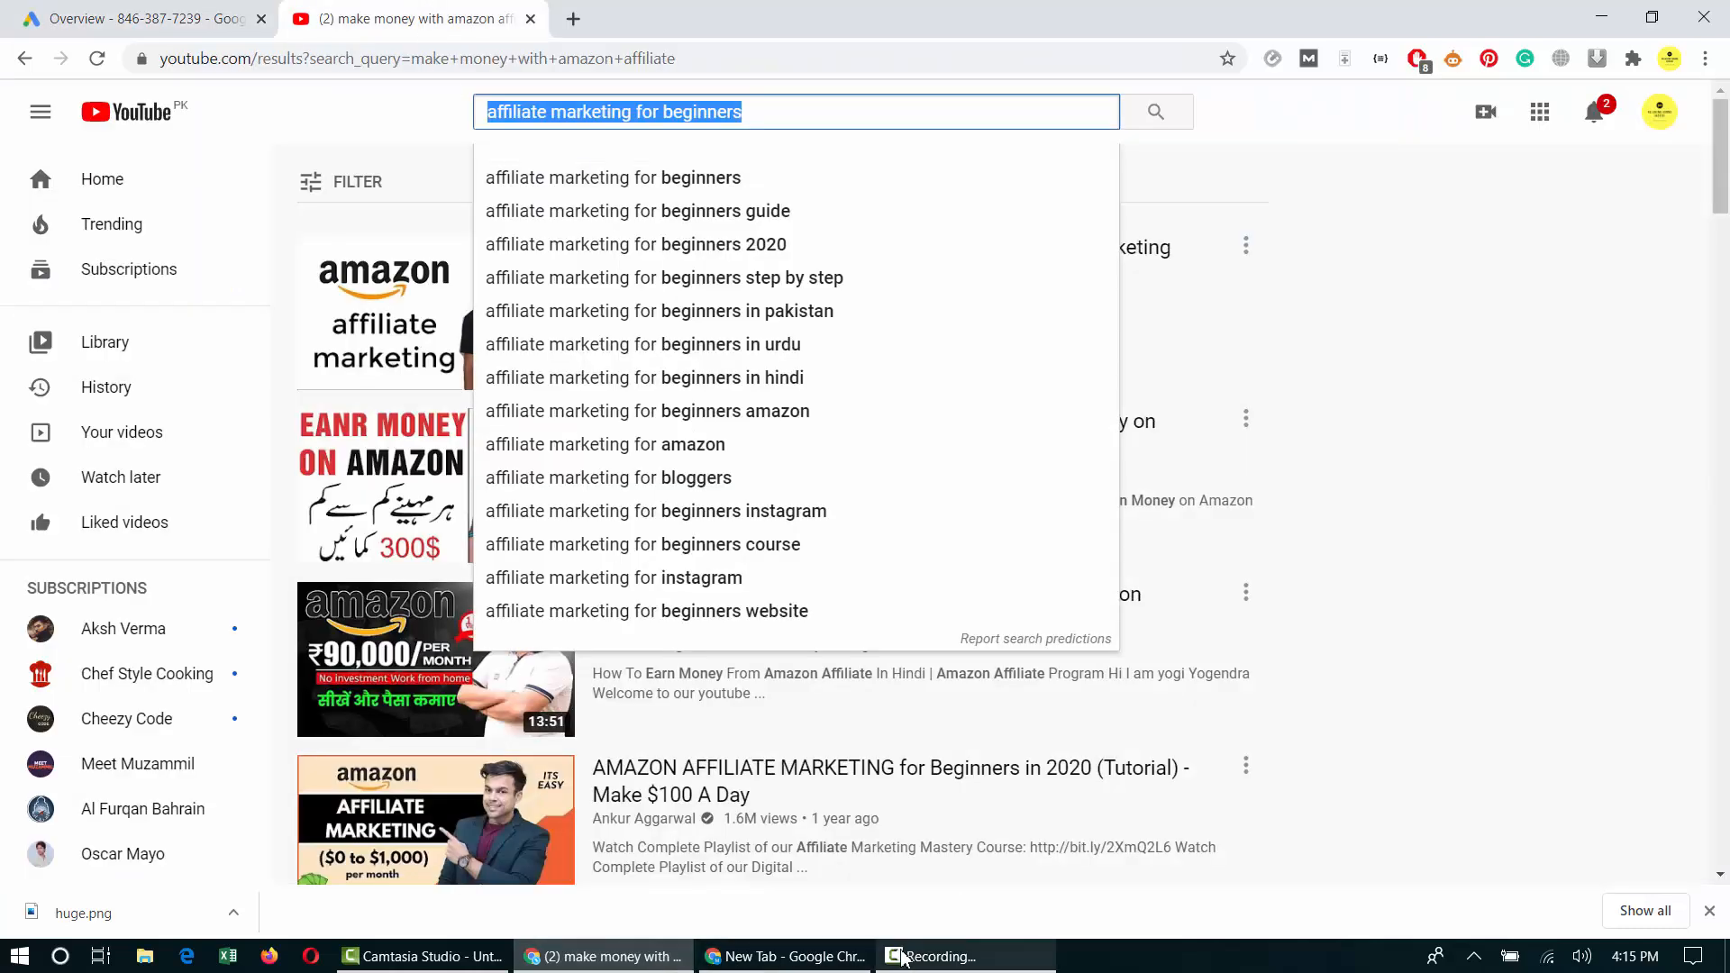
text(mee m)
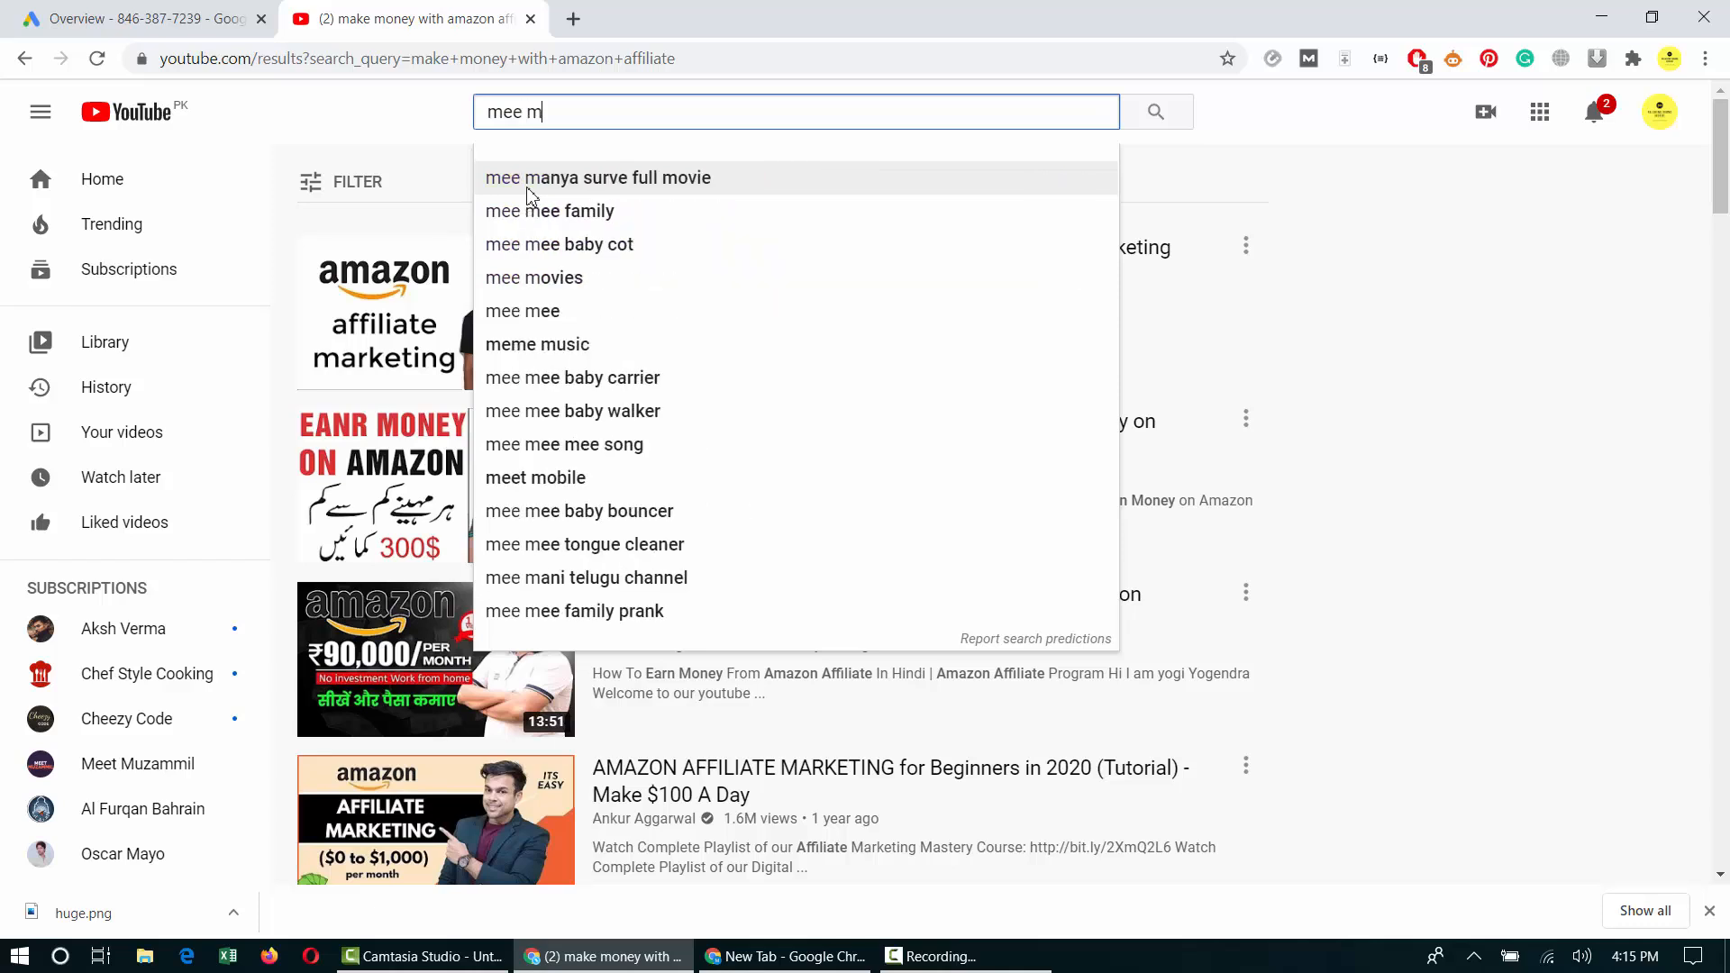
key(BackSpace)
key(BackSpace)
text(t)
key(Down)
key(Up)
key(Return)
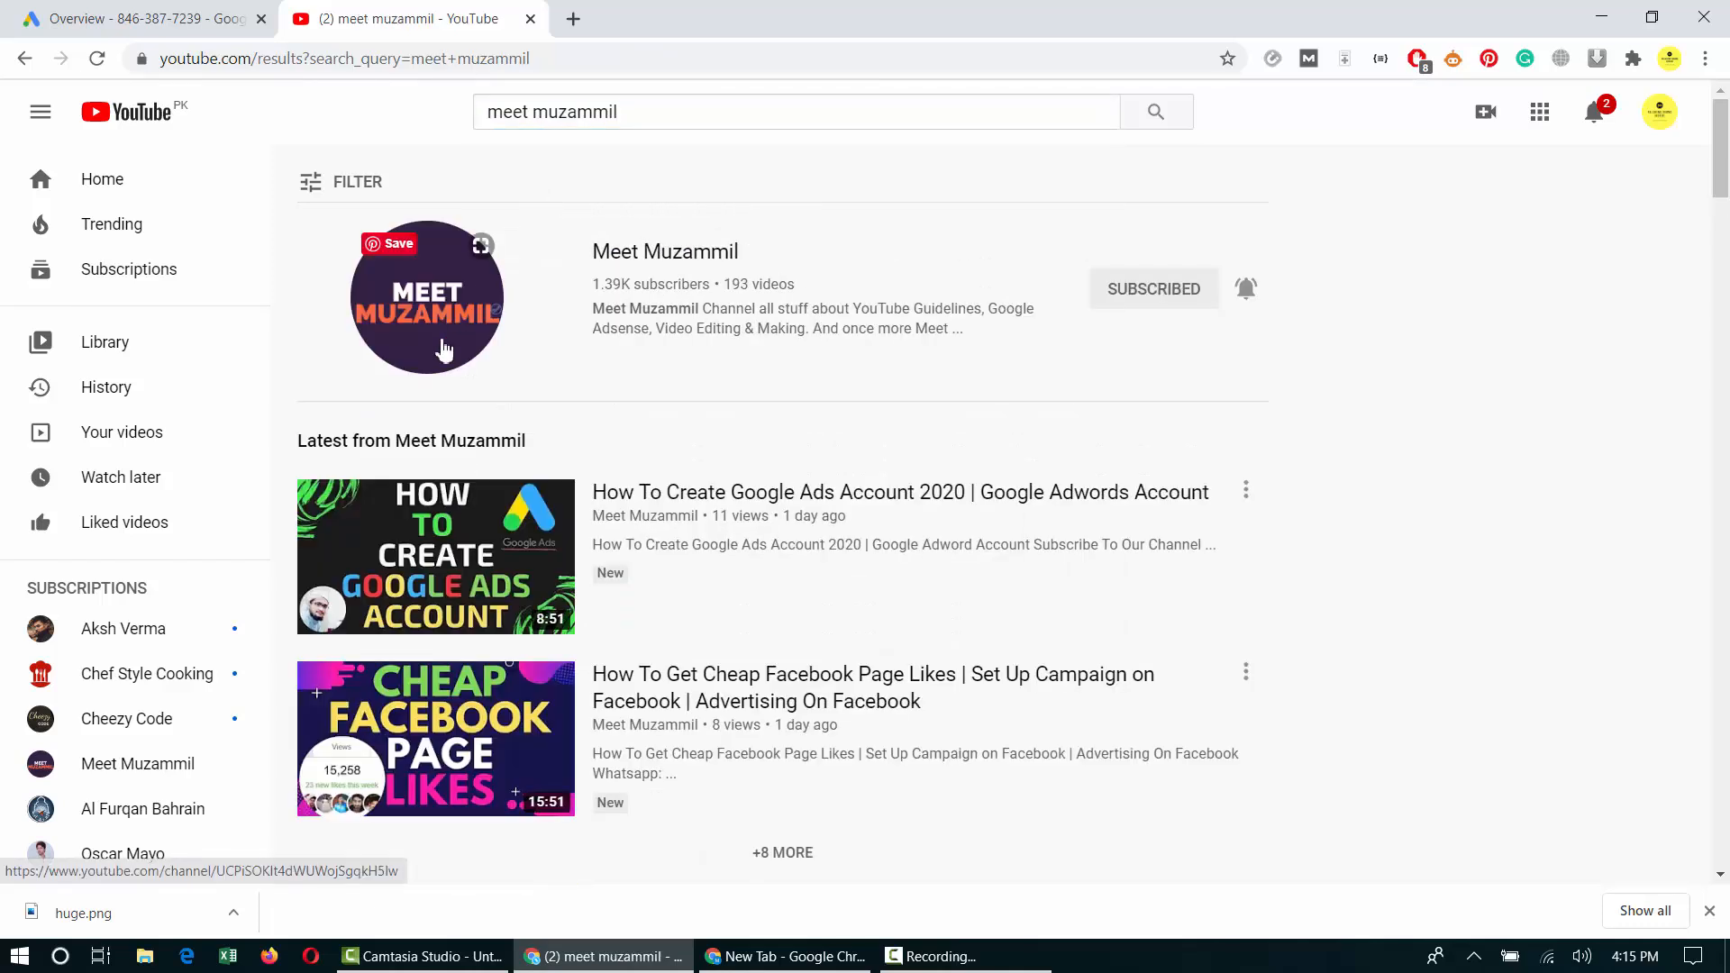
click(444, 350)
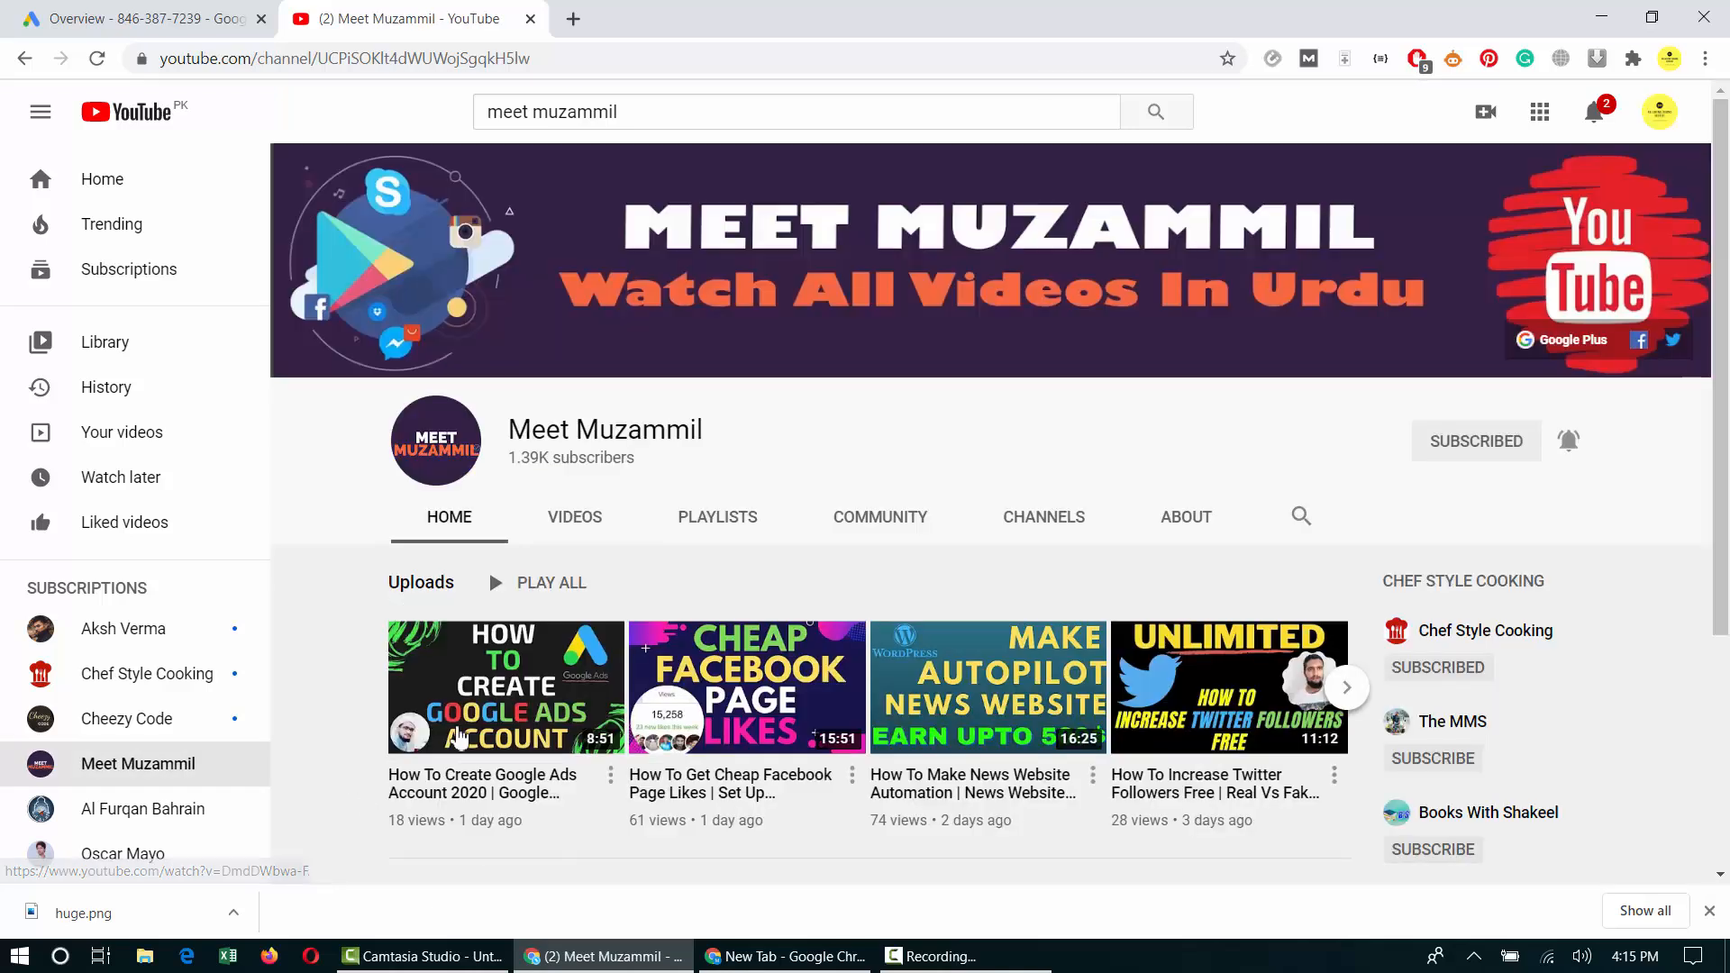
click(41, 111)
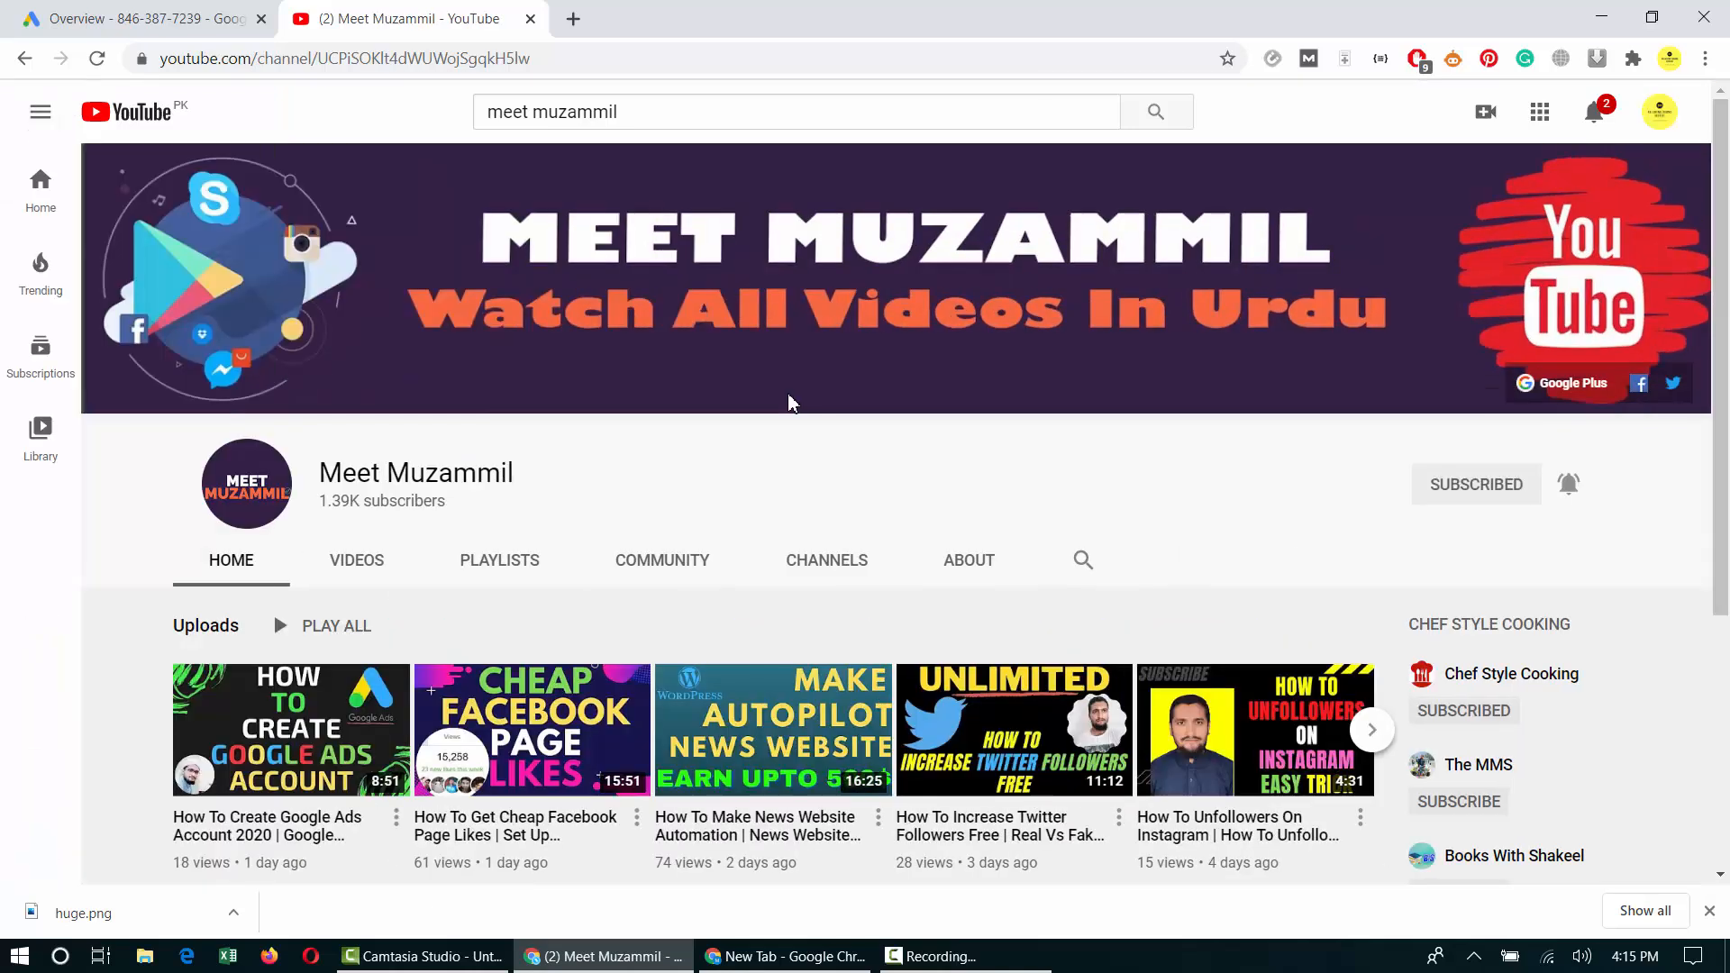